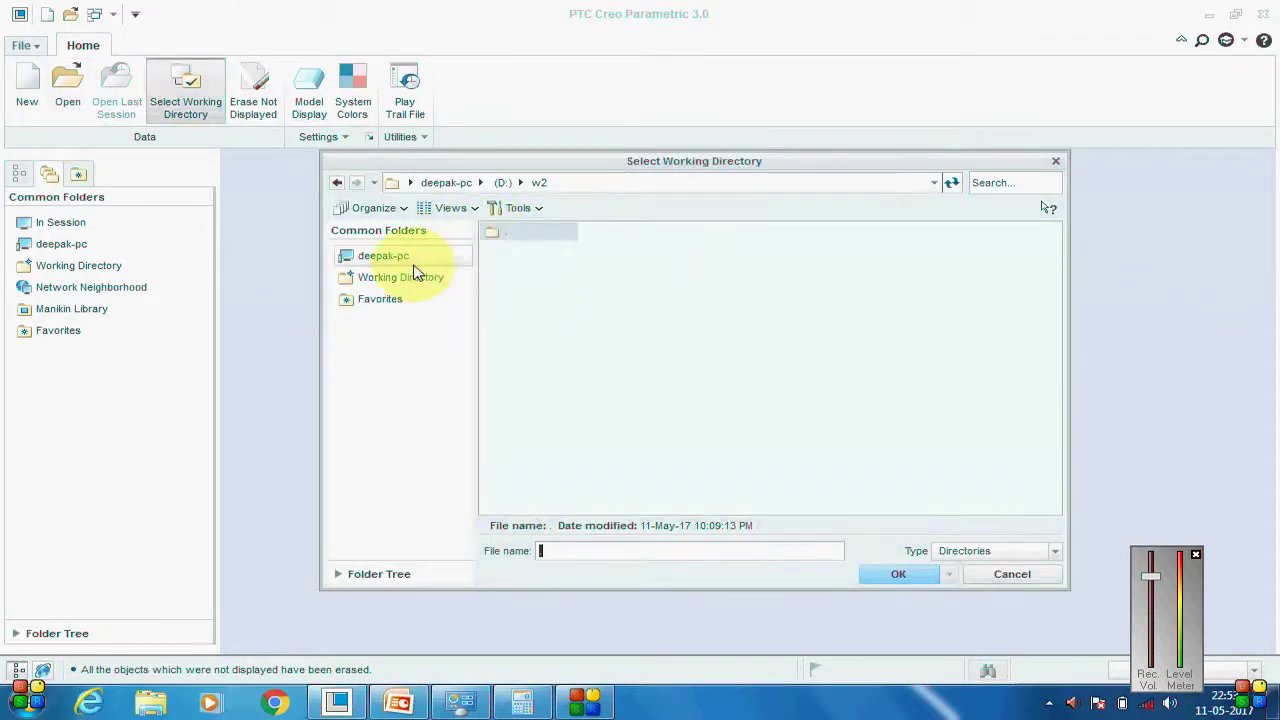
Create a new folder named wd3 on drive D: and set it as the working directory.
{"action": "left_click", "coordinate": [502, 182]}
{"action": "right_click", "coordinate": [532, 329]}
{"action": "left_click", "coordinate": [590, 395]}
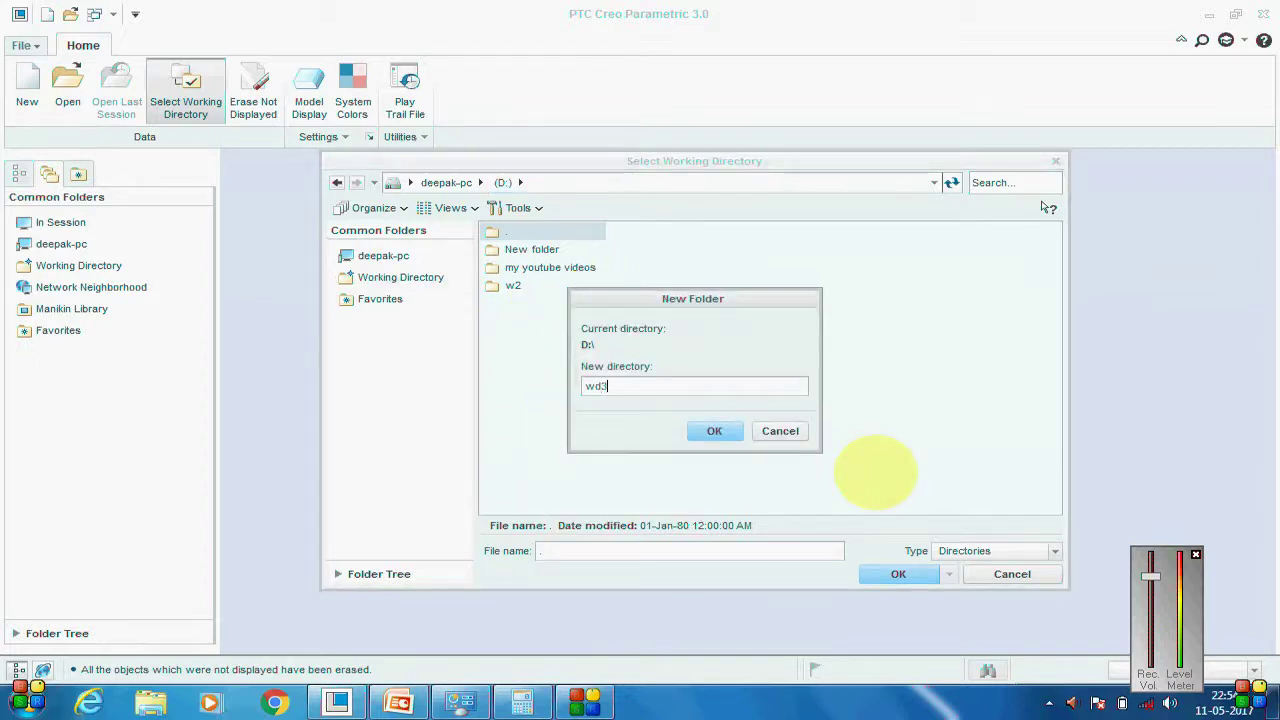
{"action": "left_click", "coordinate": [714, 431]}
{"action": "key", "text": "Return"}
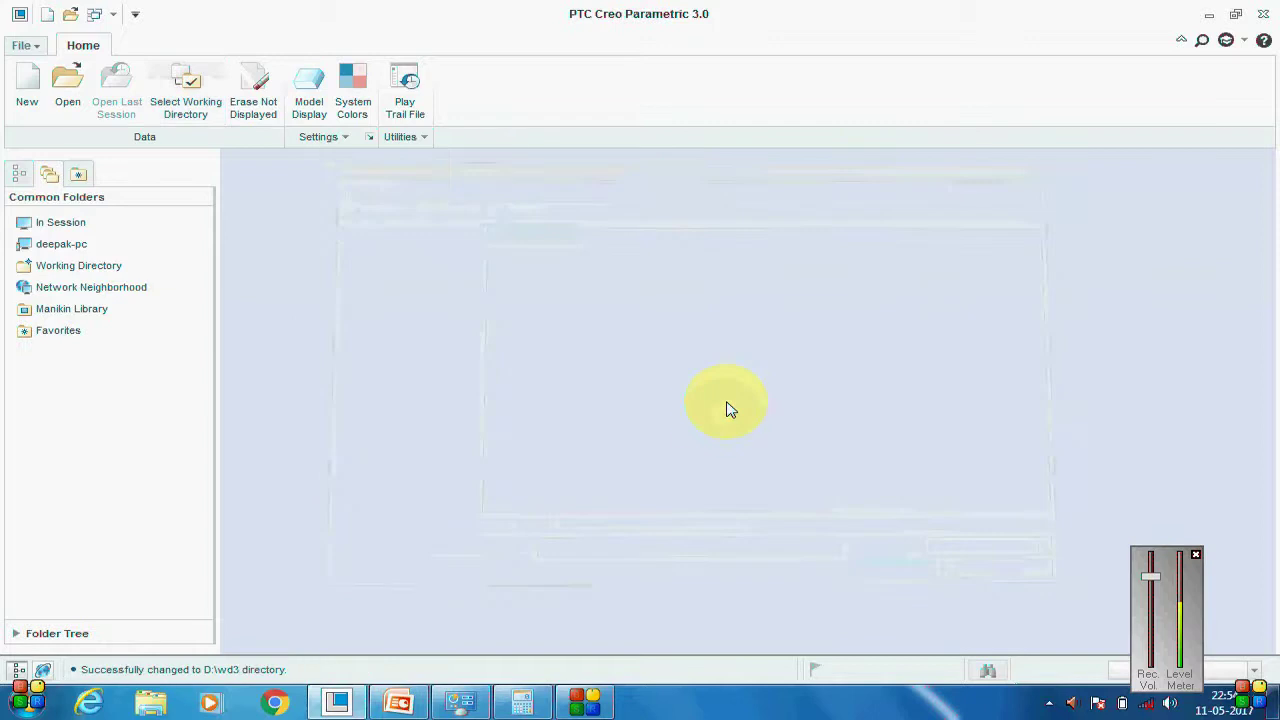
Erase the undisplayed objects from the session and create a solid part named M8_NUT with the default template.
{"action": "left_click", "coordinate": [27, 80]}
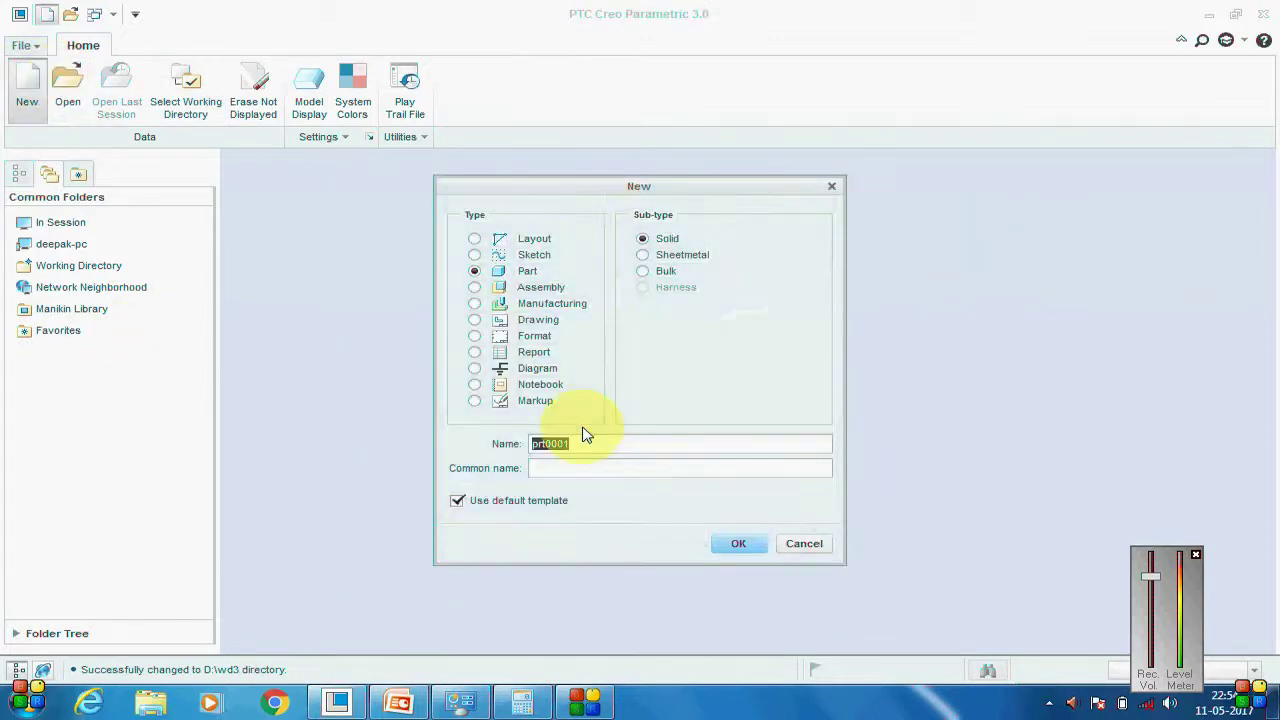
{"action": "left_click", "coordinate": [804, 545]}
{"action": "left_click", "coordinate": [253, 90]}
{"action": "left_click", "coordinate": [22, 78]}
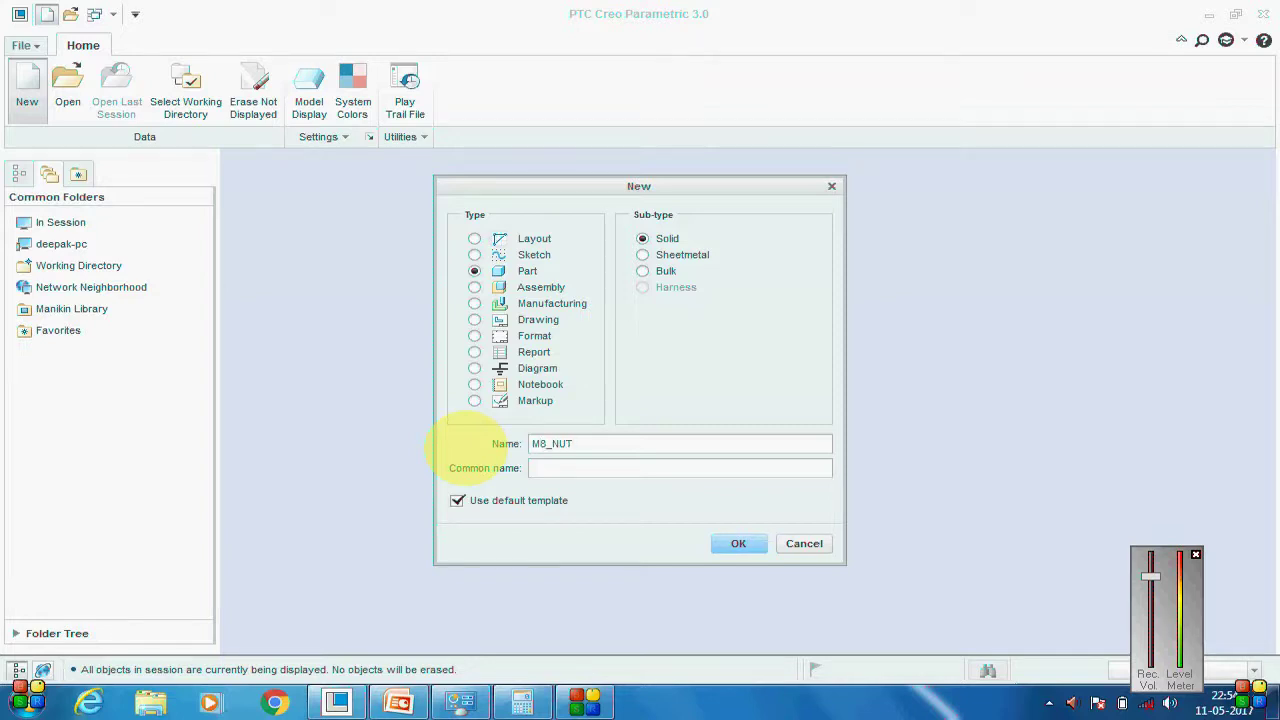
{"action": "left_click", "coordinate": [740, 546]}
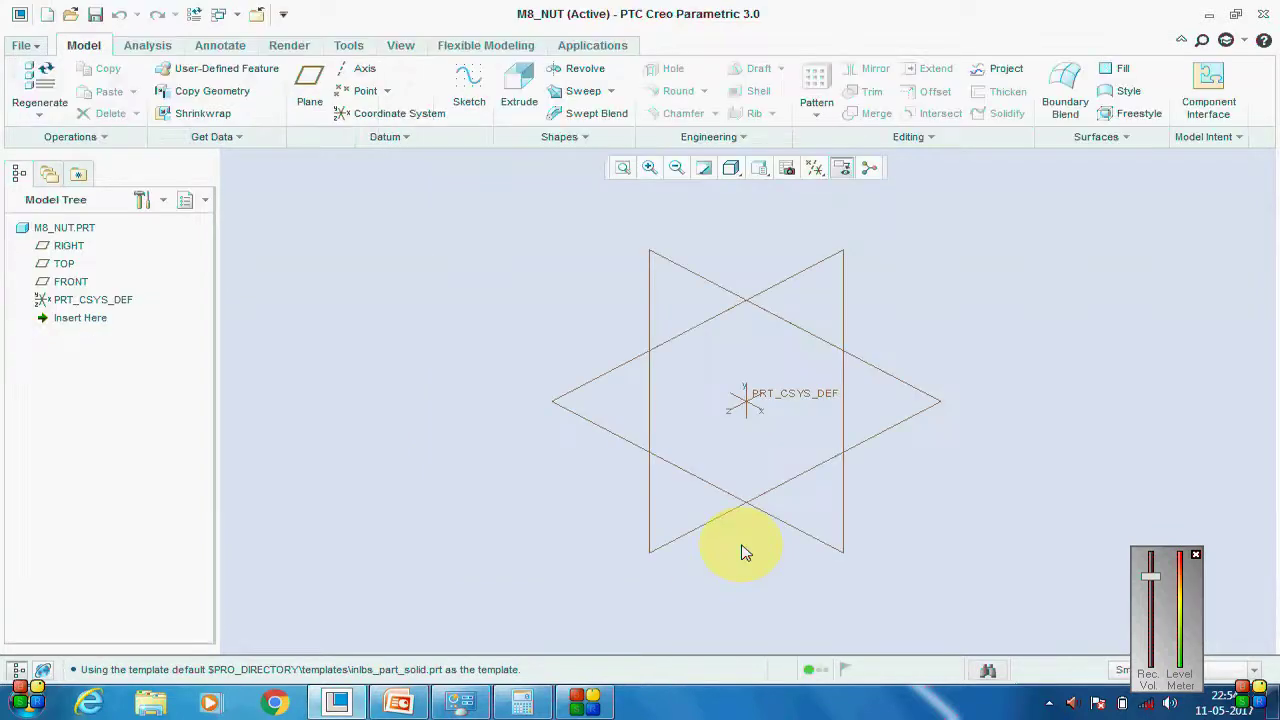
Change the part's unit system to millimeter Kilogram Sec (mmKs) in the model properties.
{"action": "left_click", "coordinate": [24, 45]}
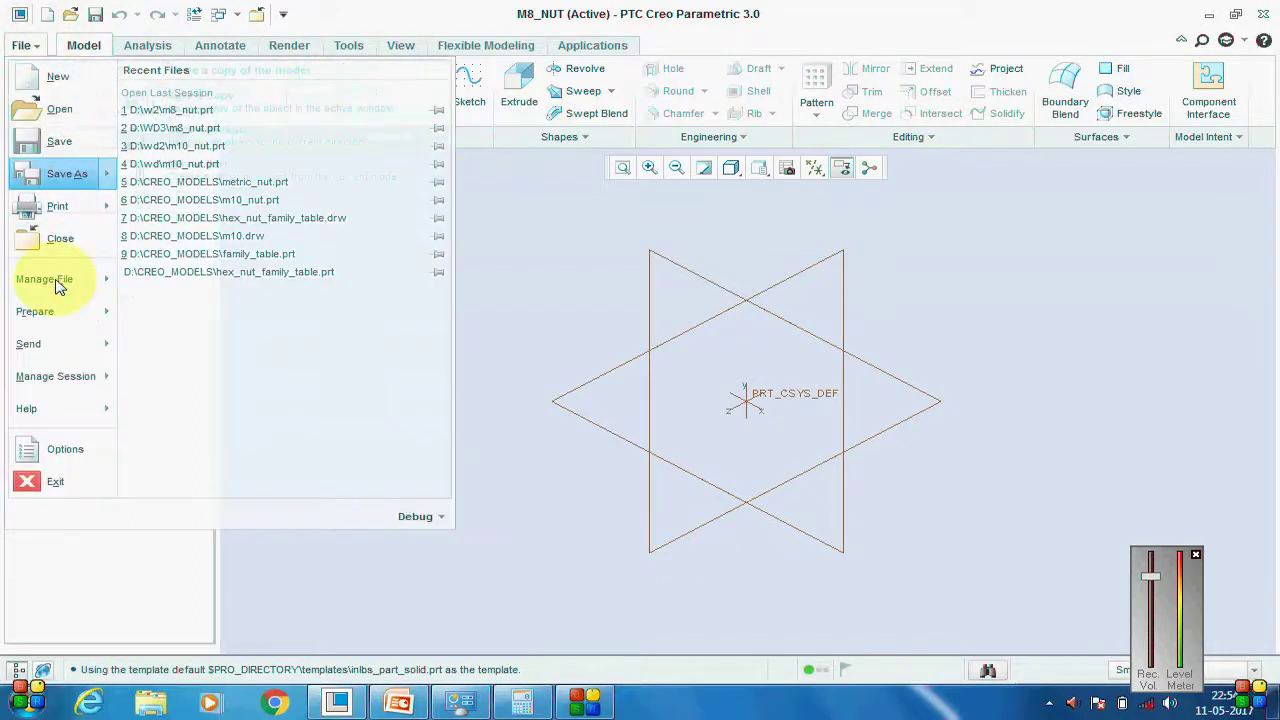
{"action": "mouse_move", "coordinate": [57, 316]}
{"action": "left_click", "coordinate": [215, 100]}
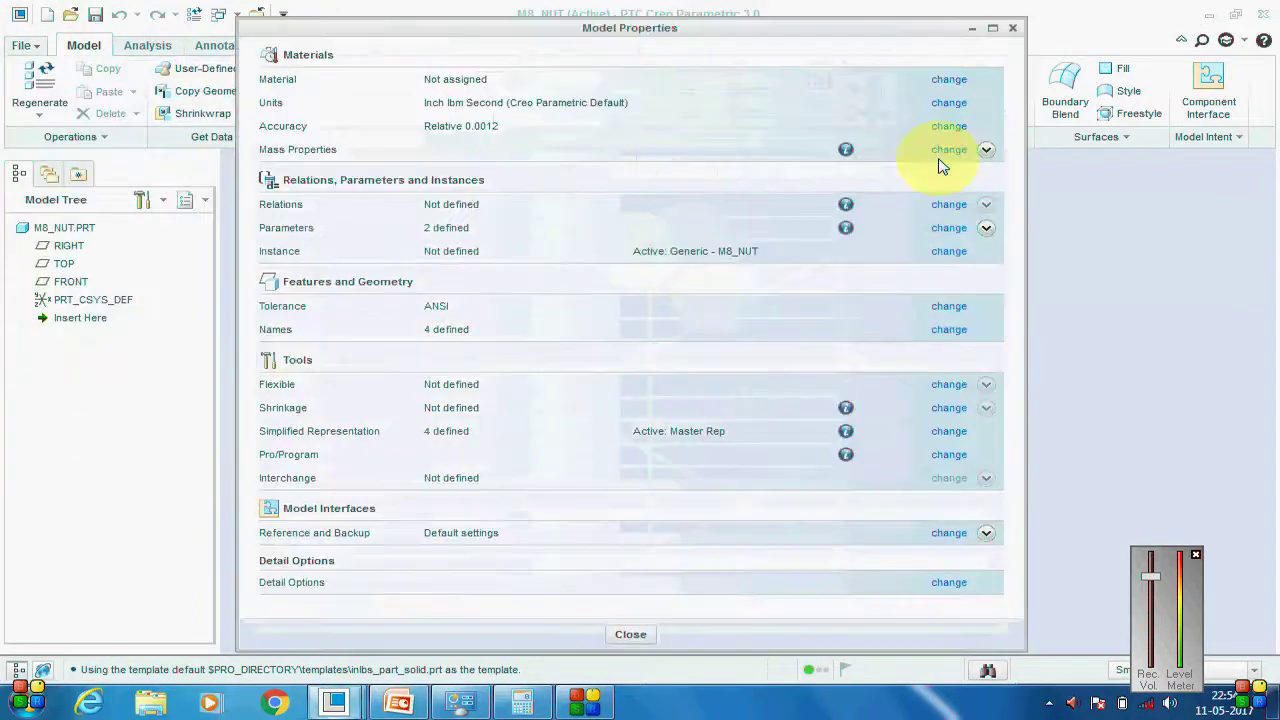
{"action": "left_click", "coordinate": [950, 103]}
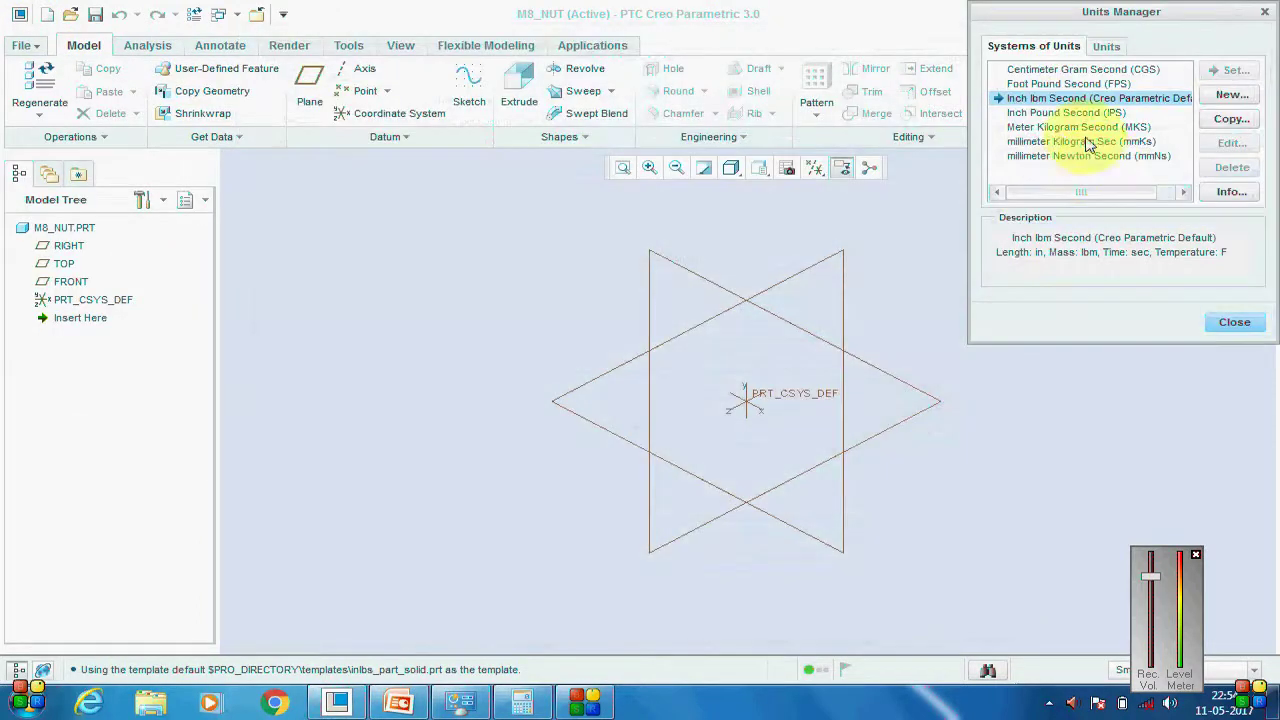
{"action": "left_click", "coordinate": [1038, 142]}
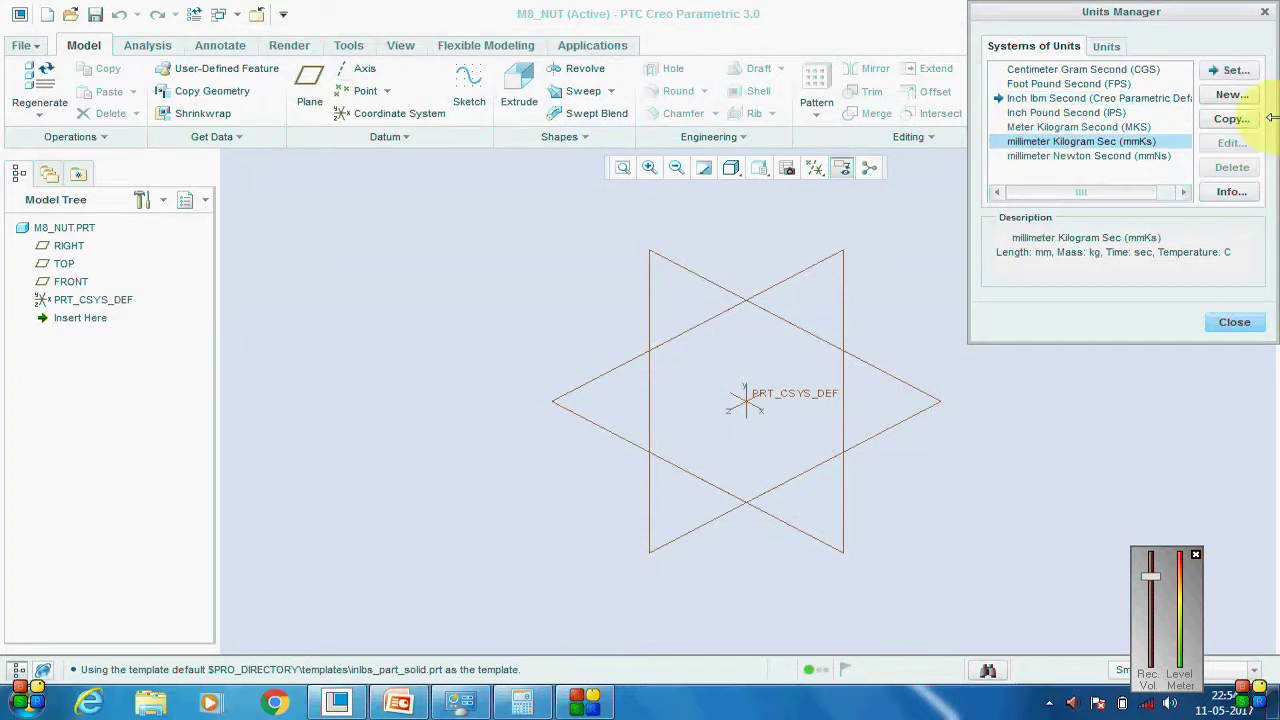
{"action": "left_click", "coordinate": [1237, 78]}
{"action": "left_click", "coordinate": [1158, 410]}
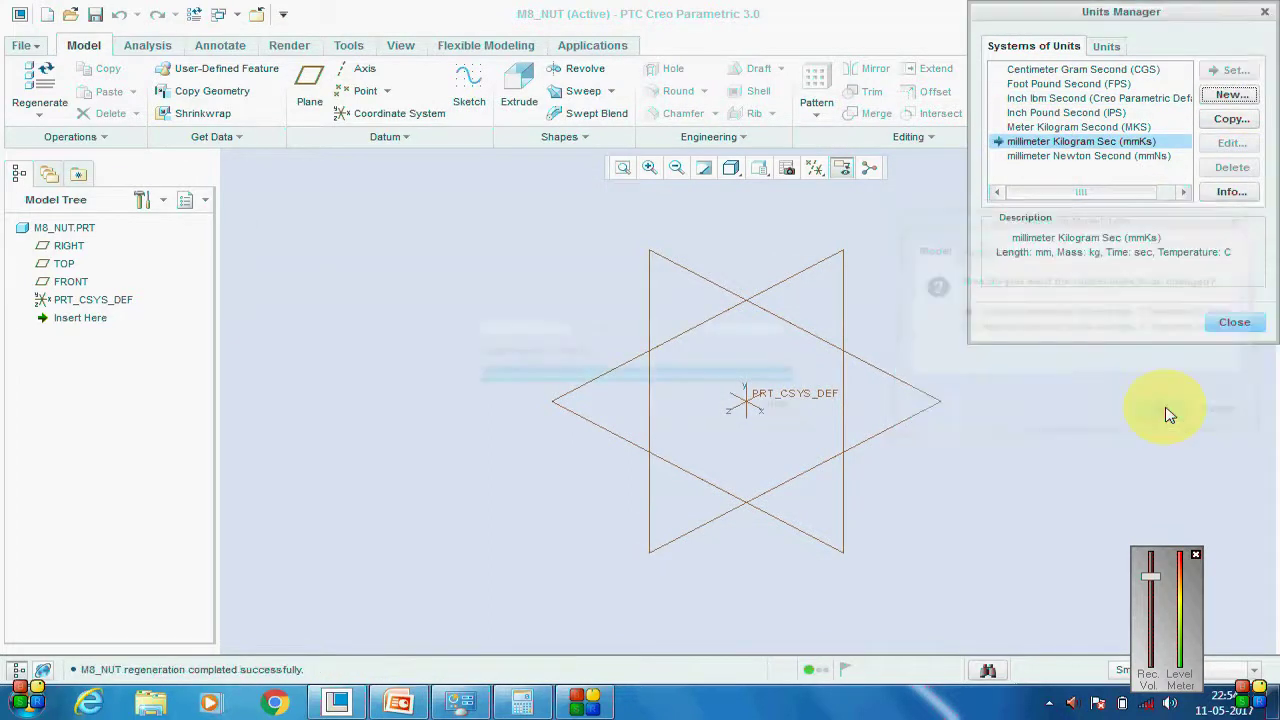
{"action": "left_click", "coordinate": [1236, 323]}
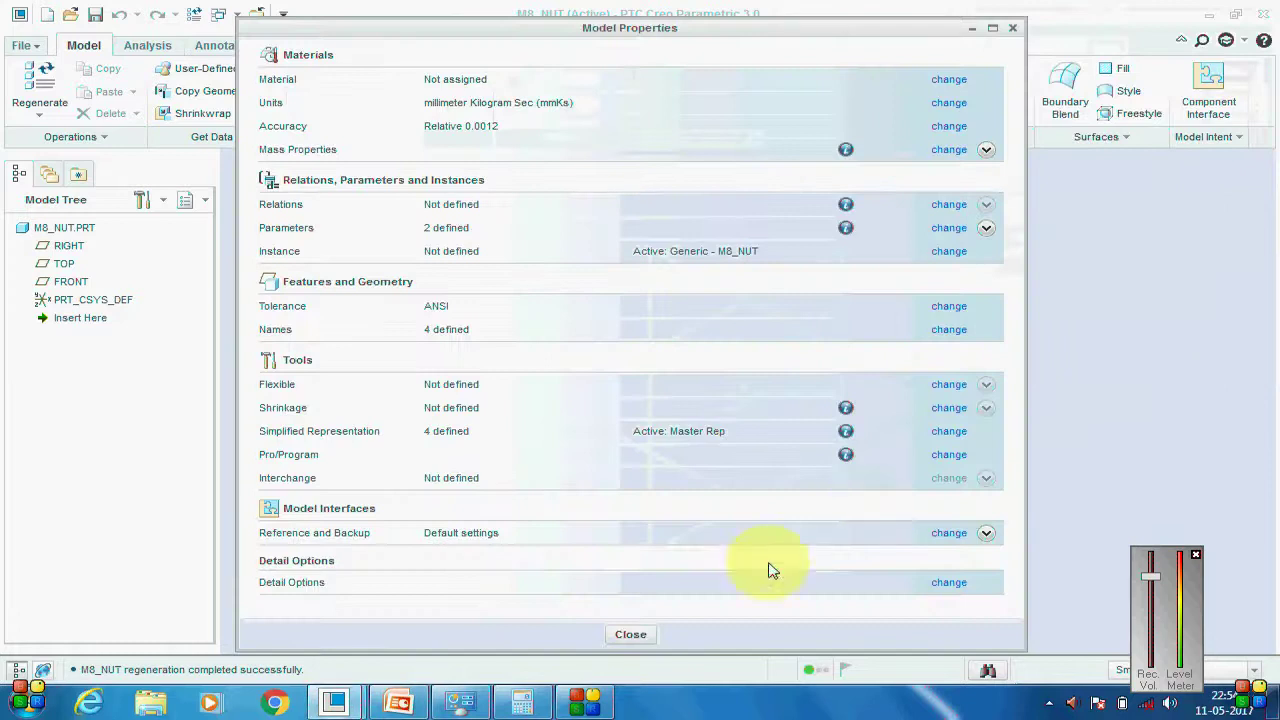
Assign steel.mtl from the material library to the part and save the part.
{"action": "left_click", "coordinate": [940, 77]}
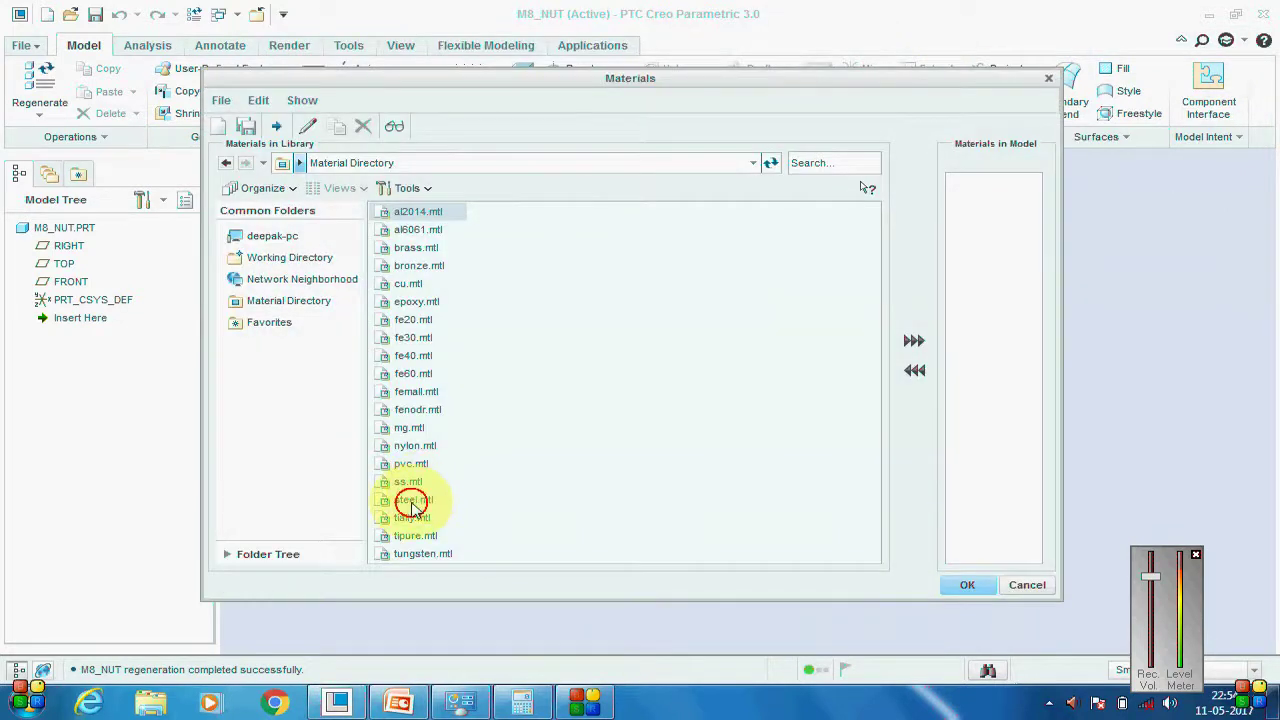
{"action": "left_click", "coordinate": [413, 500]}
{"action": "left_click", "coordinate": [914, 340]}
{"action": "left_click", "coordinate": [960, 588]}
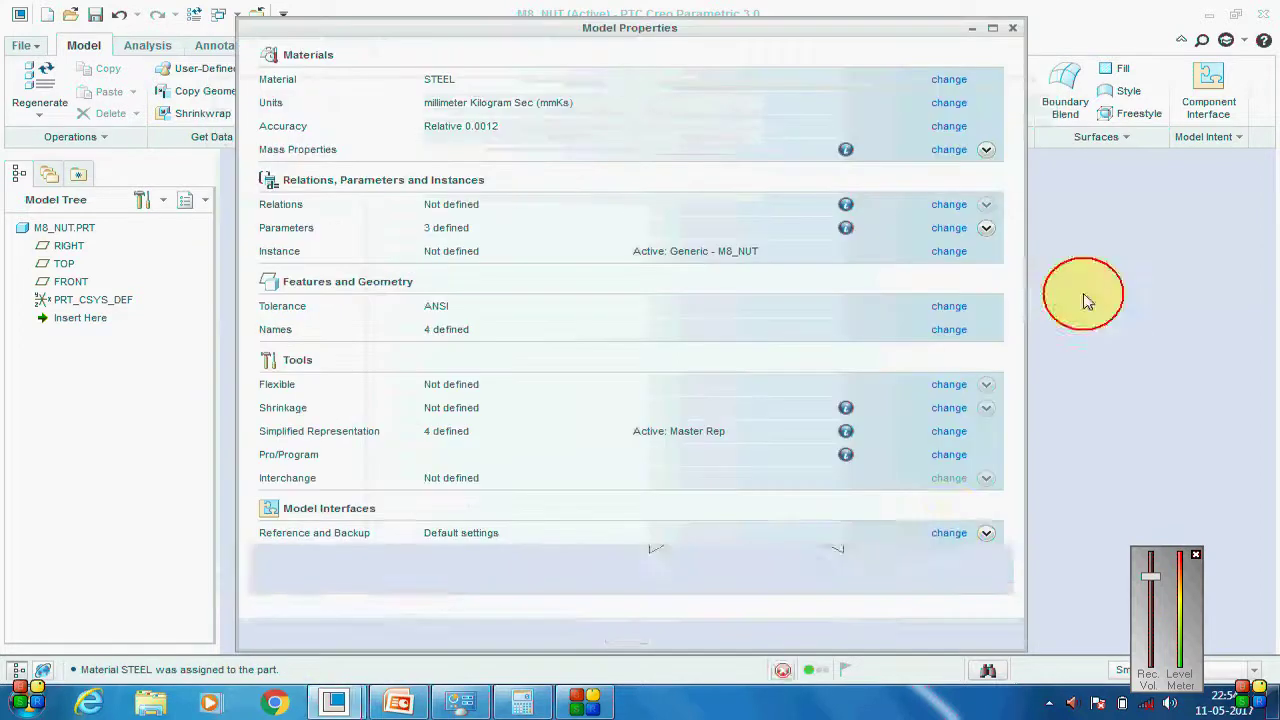
{"action": "left_click", "coordinate": [619, 611]}
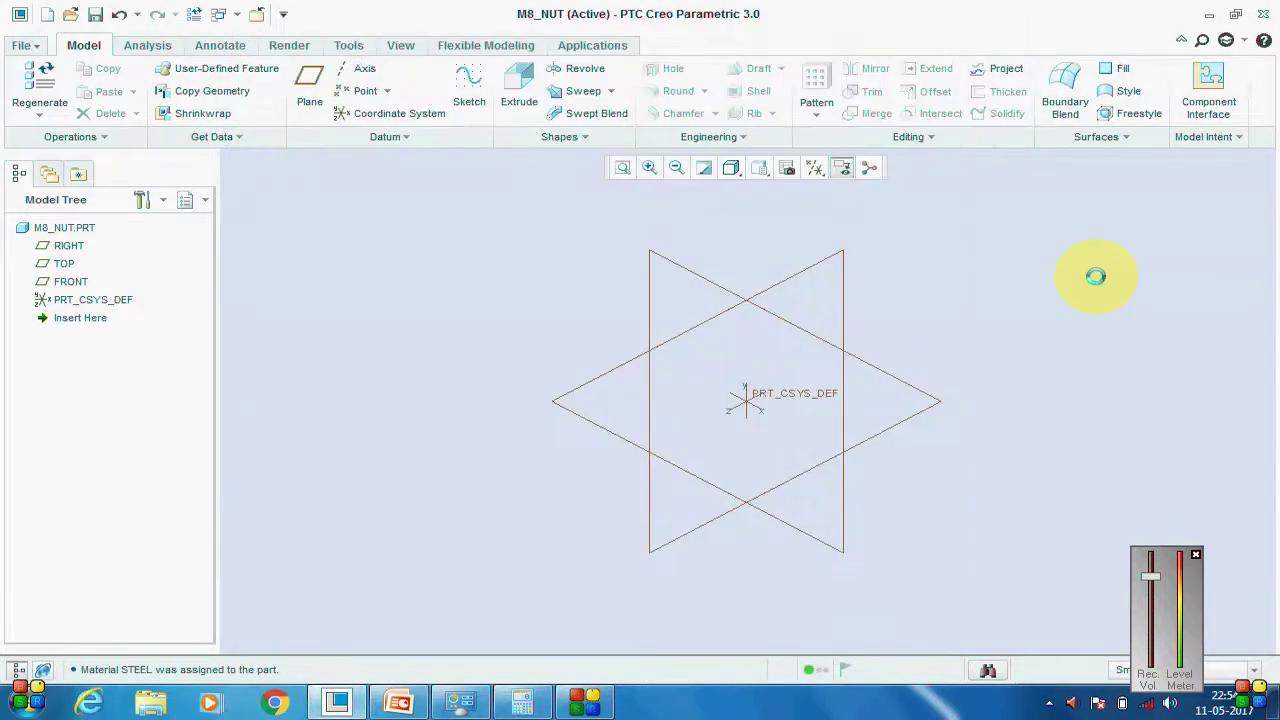
{"action": "key", "text": "ctrl+s"}
{"action": "left_click", "coordinate": [487, 616]}
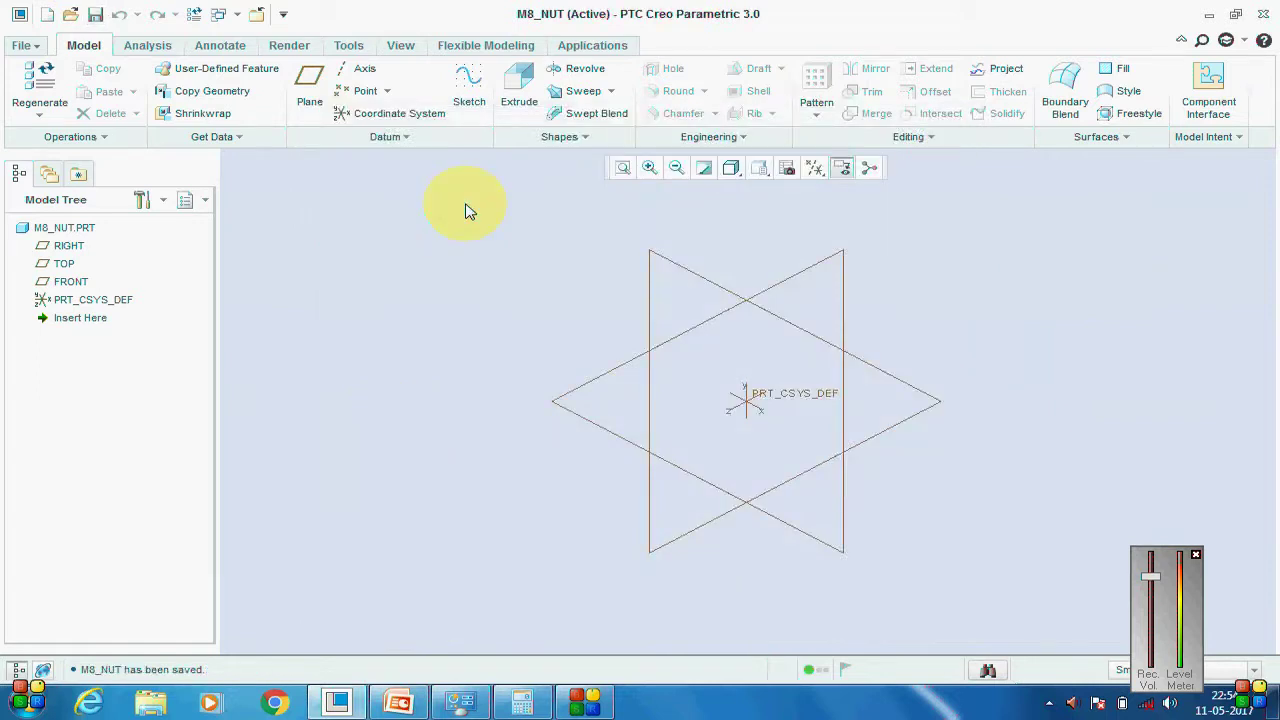
Start an extrusion on the TOP plane and sketch an 8 mm diameter circle centred on the origin.
{"action": "left_click", "coordinate": [518, 88]}
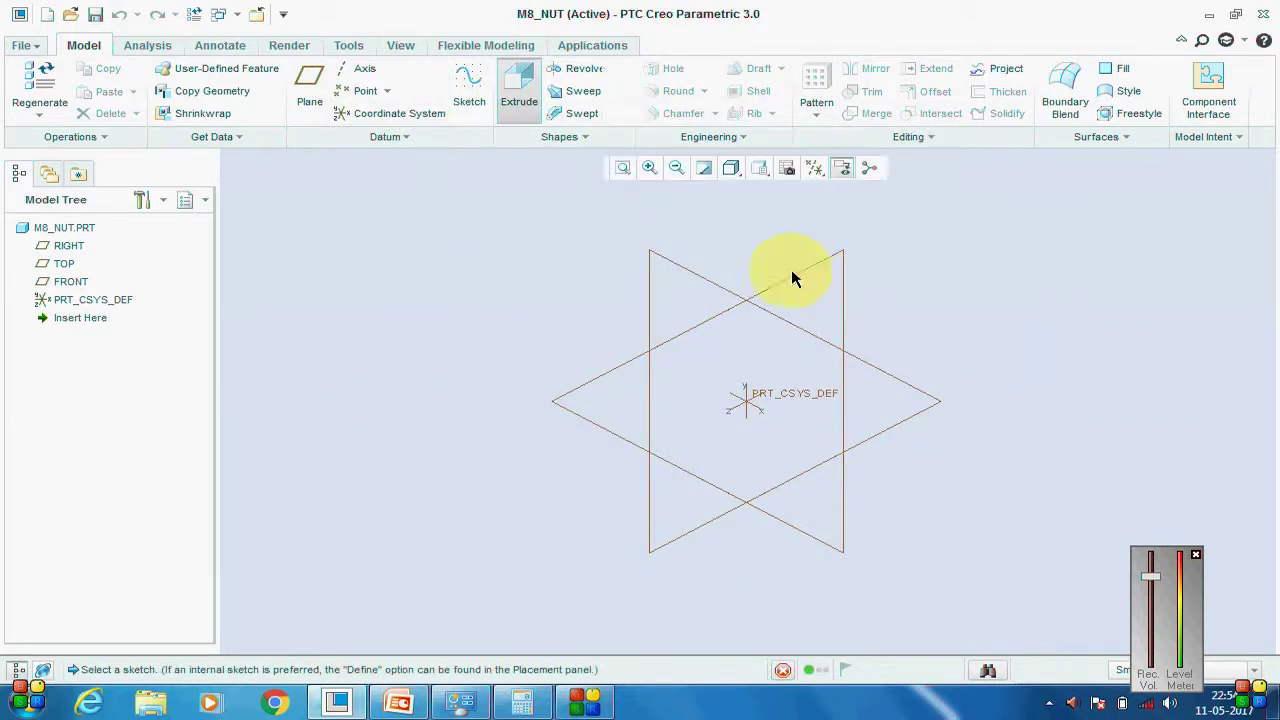
{"action": "left_click", "coordinate": [619, 433]}
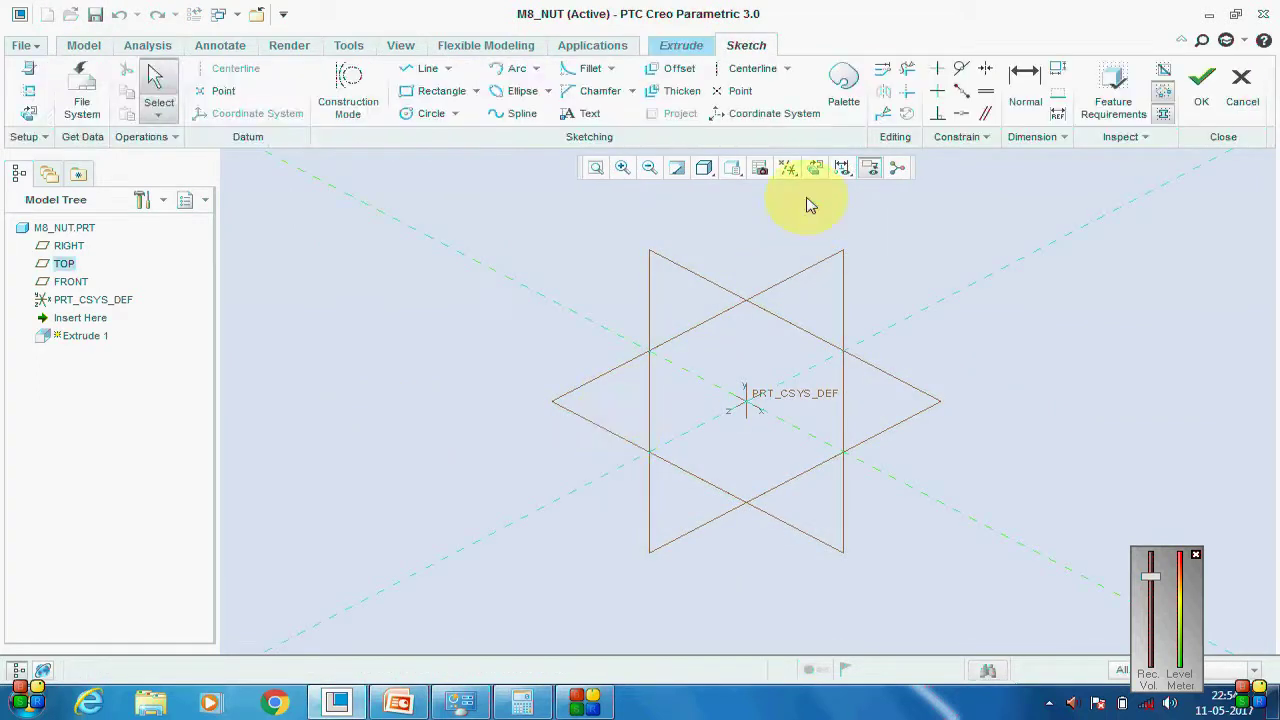
{"action": "left_click", "coordinate": [815, 168]}
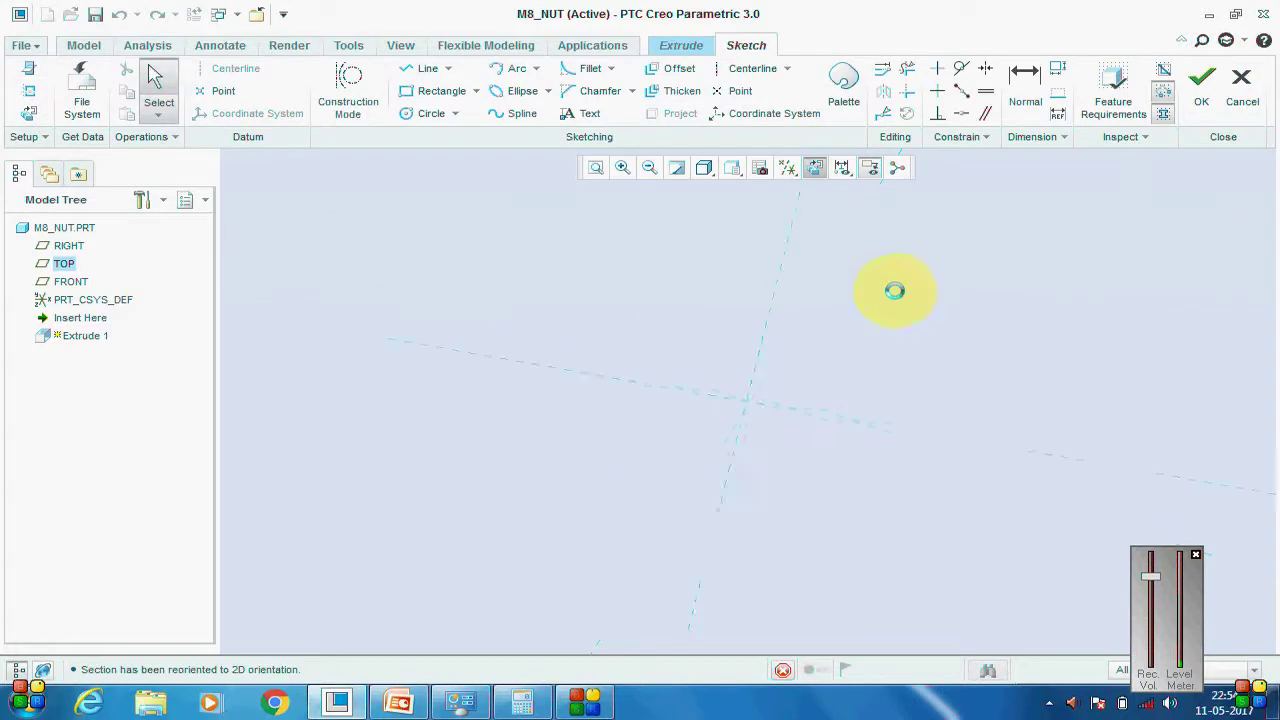
{"action": "left_click", "coordinate": [428, 113]}
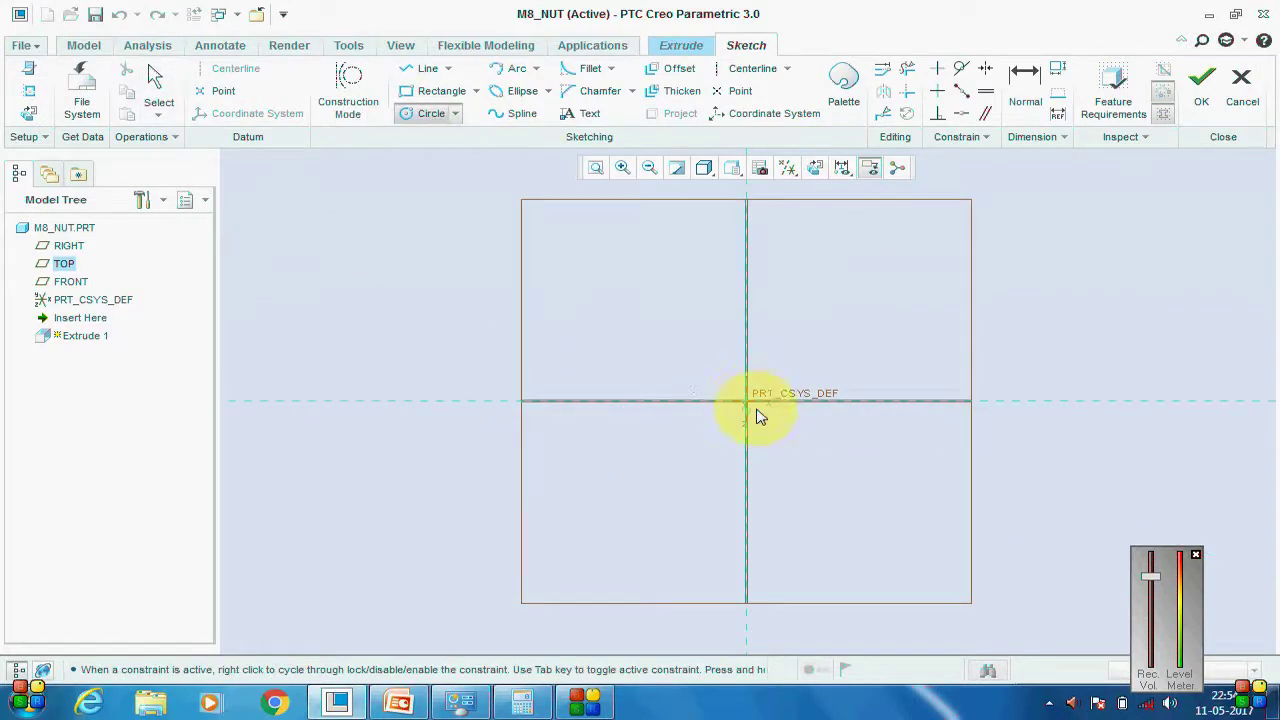
{"action": "left_click", "coordinate": [712, 374]}
{"action": "middle_click", "coordinate": [712, 374]}
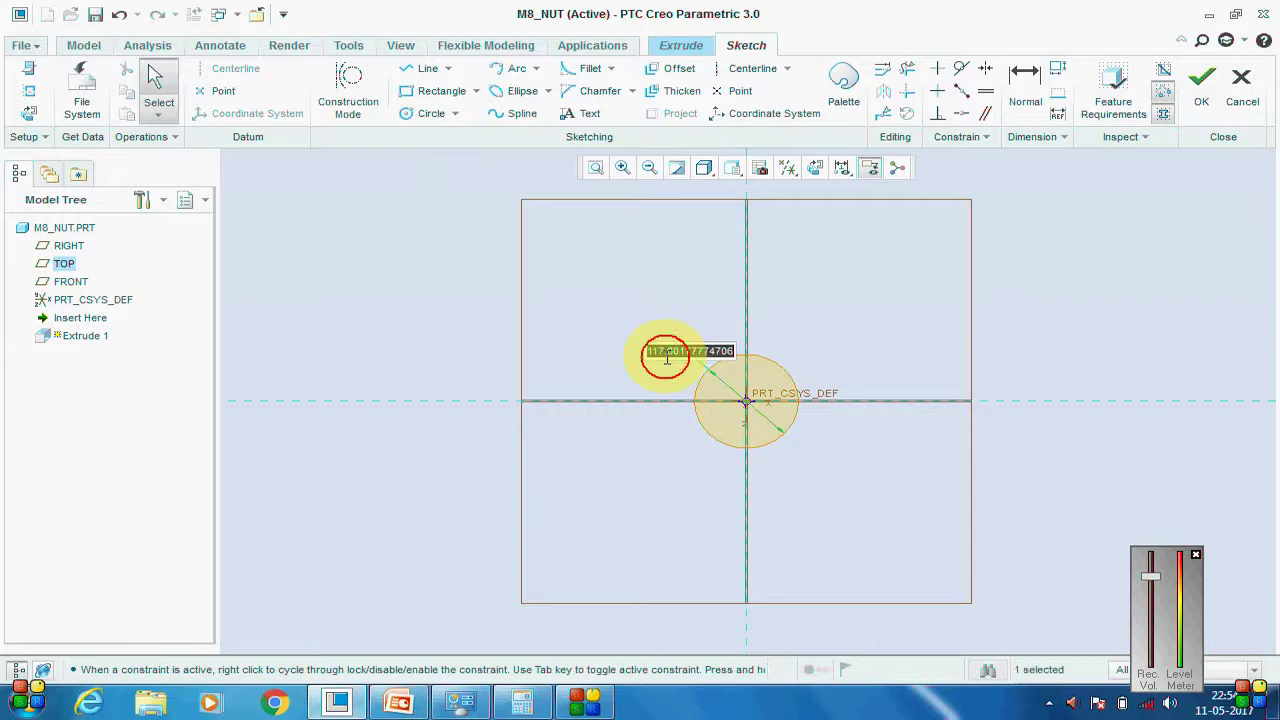
{"action": "key", "text": "Return"}
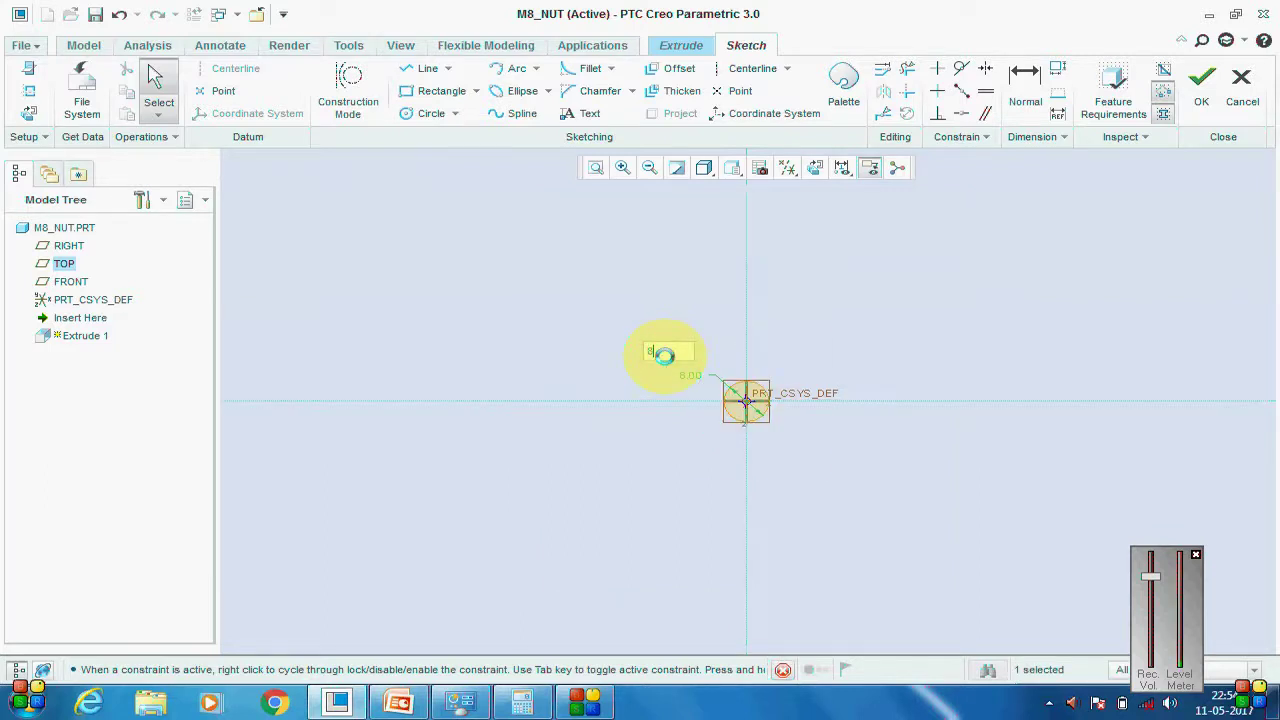
Sketch a concentric outer circle about 15.1 mm in diameter around the first circle and finish the sketch.
{"action": "left_click", "coordinate": [420, 114]}
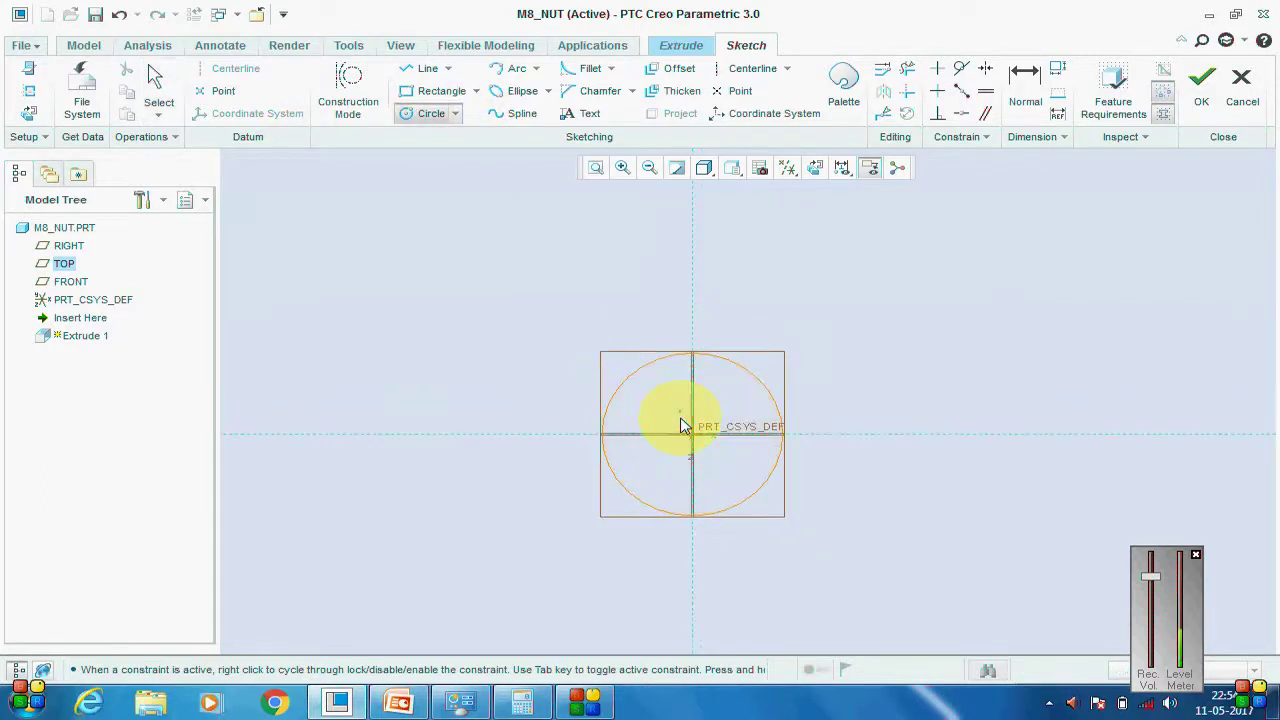
{"action": "left_click", "coordinate": [690, 432]}
{"action": "left_click", "coordinate": [589, 315]}
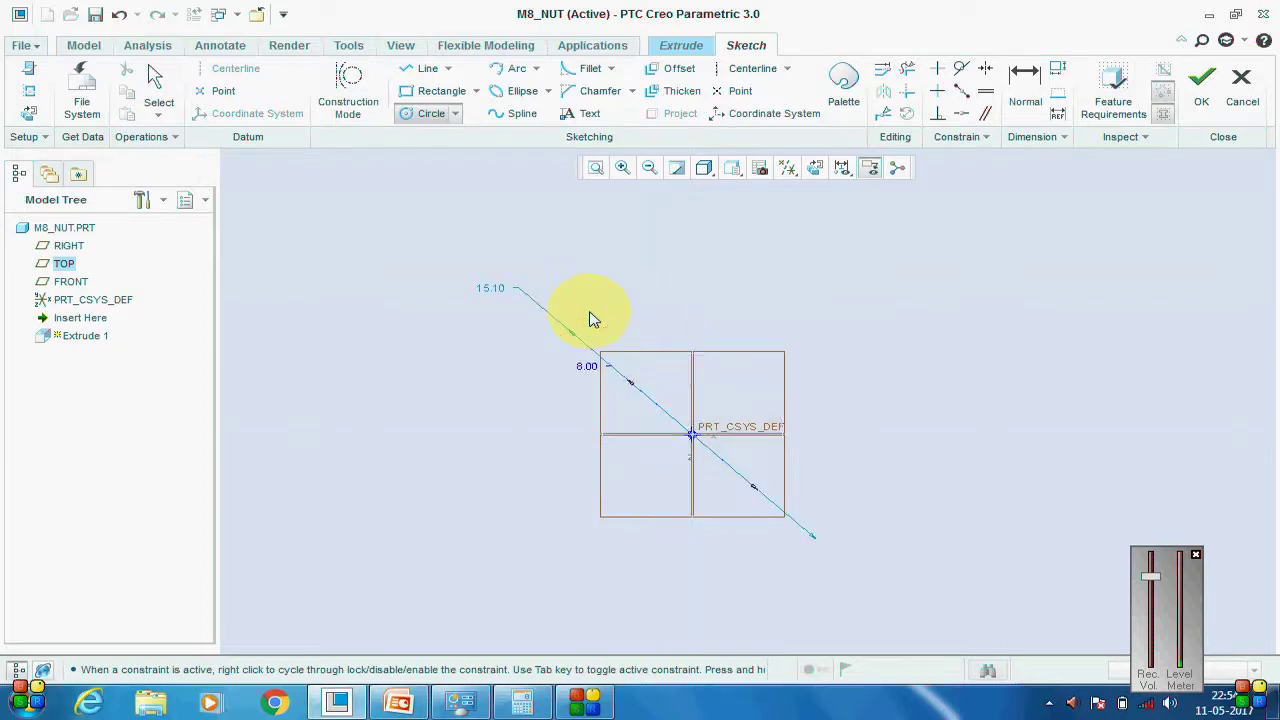
{"action": "middle_click", "coordinate": [969, 300]}
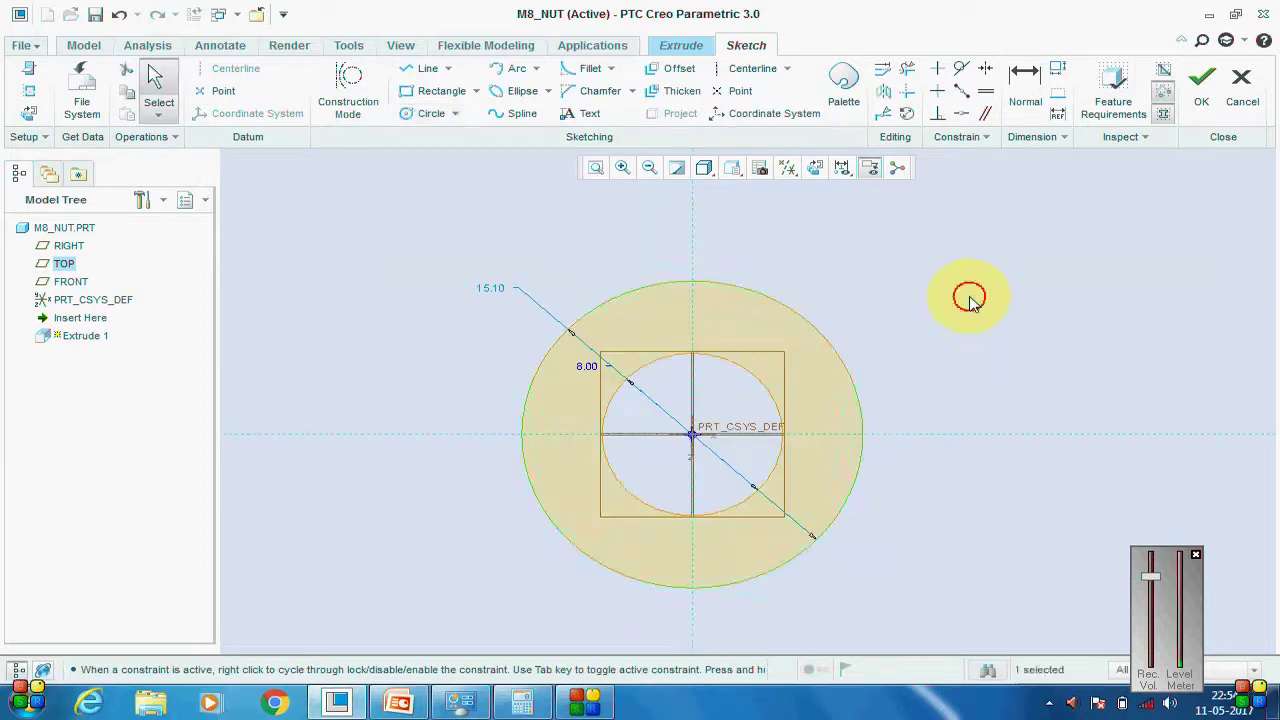
{"action": "left_click", "coordinate": [1201, 85]}
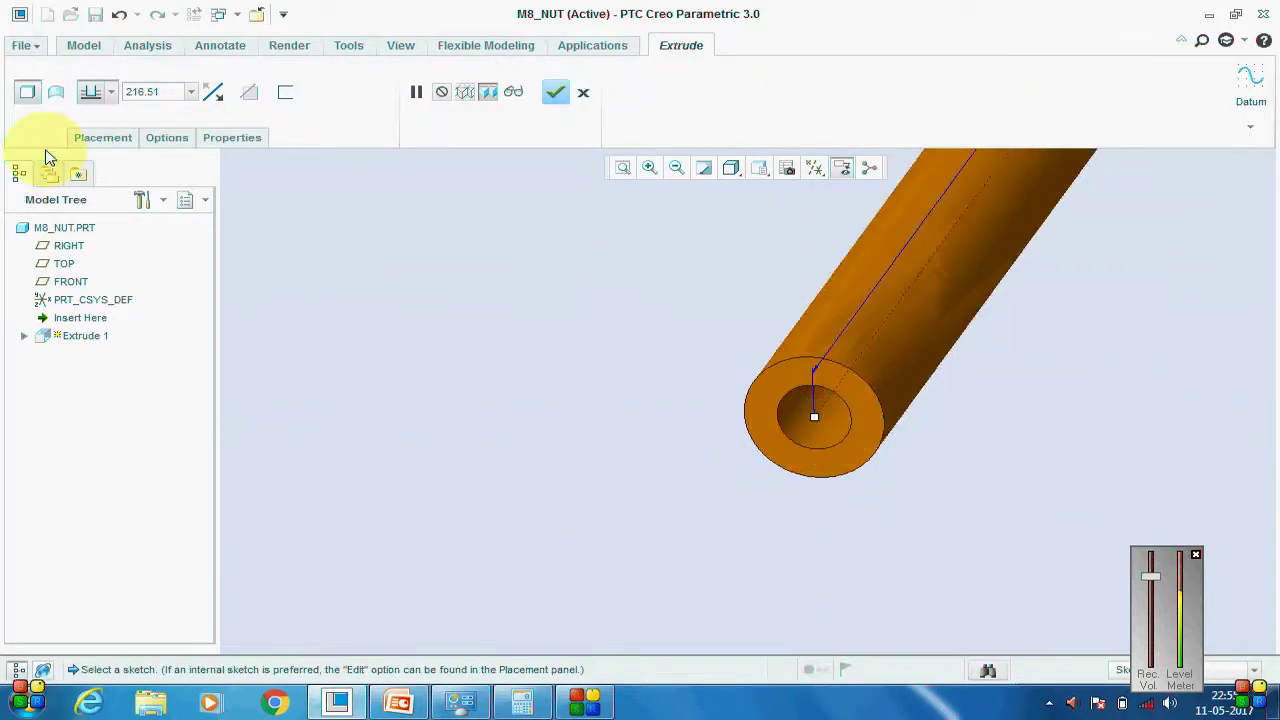
Extrude the ring section symmetrically on both sides of the sketch plane using the default depth.
{"action": "left_click", "coordinate": [100, 91]}
{"action": "left_click", "coordinate": [94, 126]}
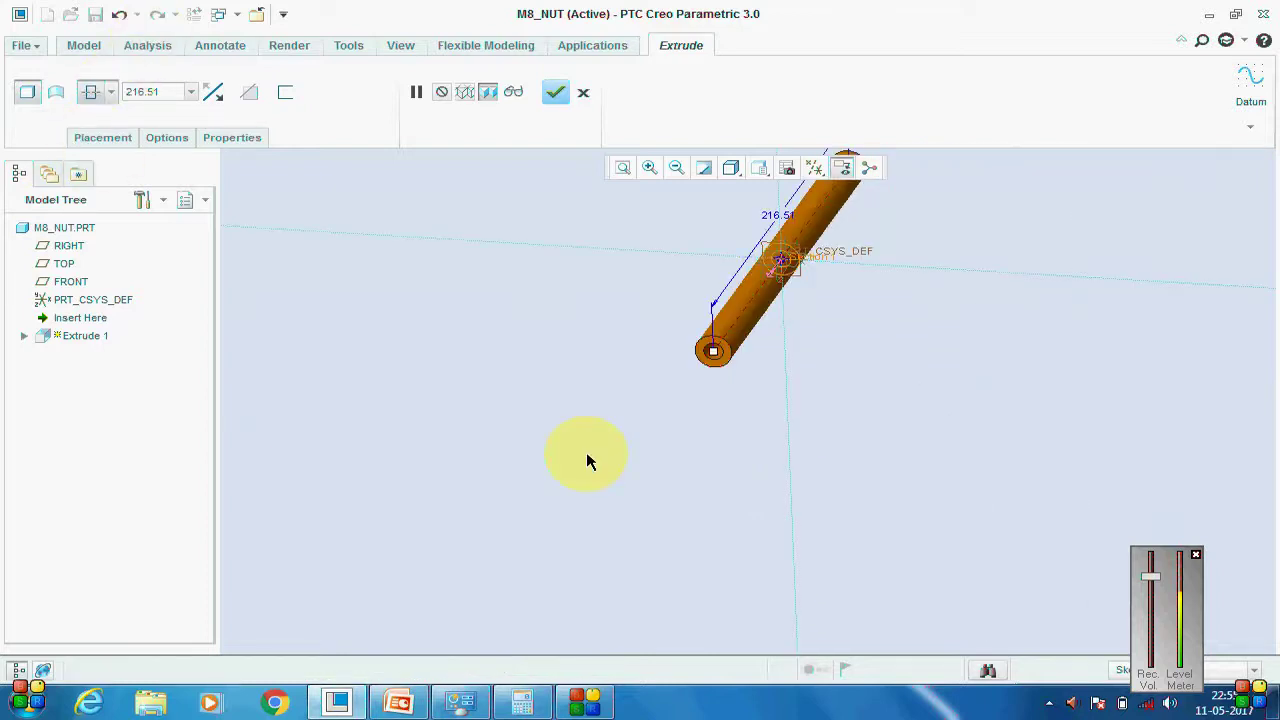
{"action": "left_click", "coordinate": [556, 92]}
{"action": "left_click", "coordinate": [922, 318]}
{"action": "scroll", "coordinate": [770, 300], "scroll_direction": "down", "scroll_amount": 5}
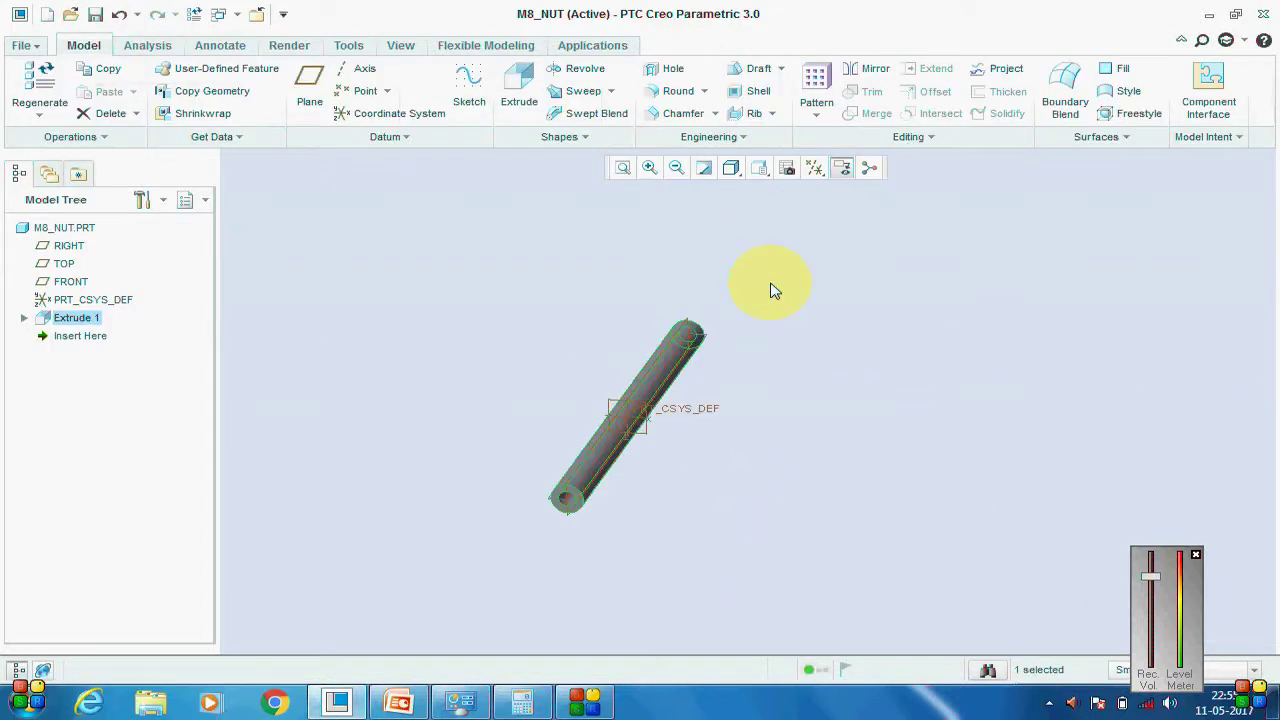
Open the part's Relations editor and display the dimension symbols of the extruded tube.
{"action": "left_click", "coordinate": [349, 46]}
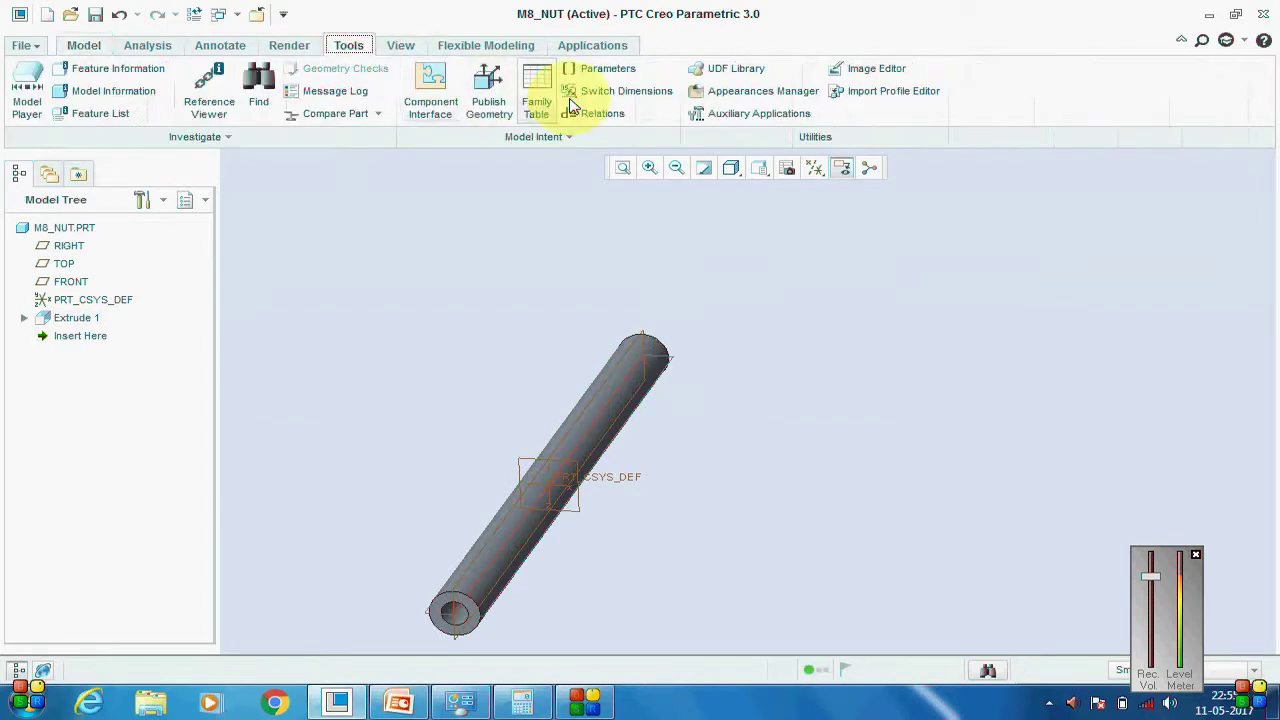
{"action": "left_click", "coordinate": [594, 113]}
{"action": "scroll", "coordinate": [520, 450], "scroll_direction": "up", "scroll_amount": 3}
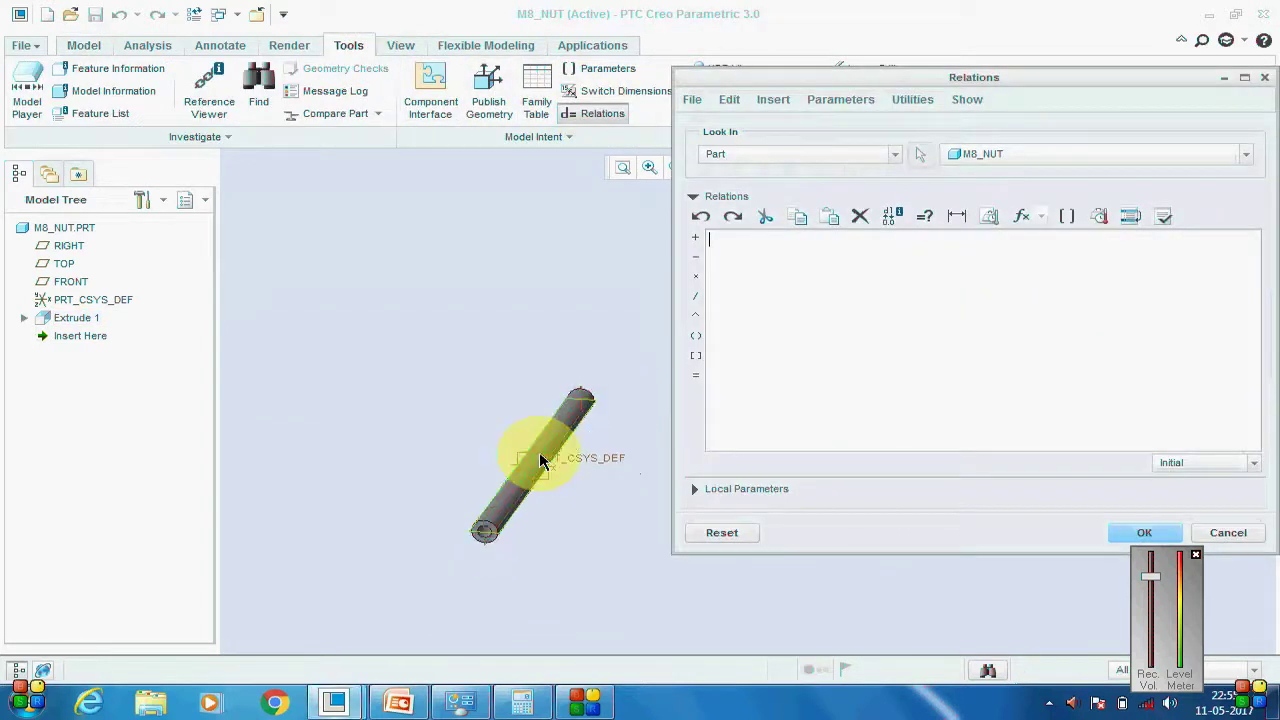
{"action": "scroll", "coordinate": [471, 414], "scroll_direction": "down", "scroll_amount": 3}
{"action": "scroll", "coordinate": [371, 457], "scroll_direction": "up", "scroll_amount": 2}
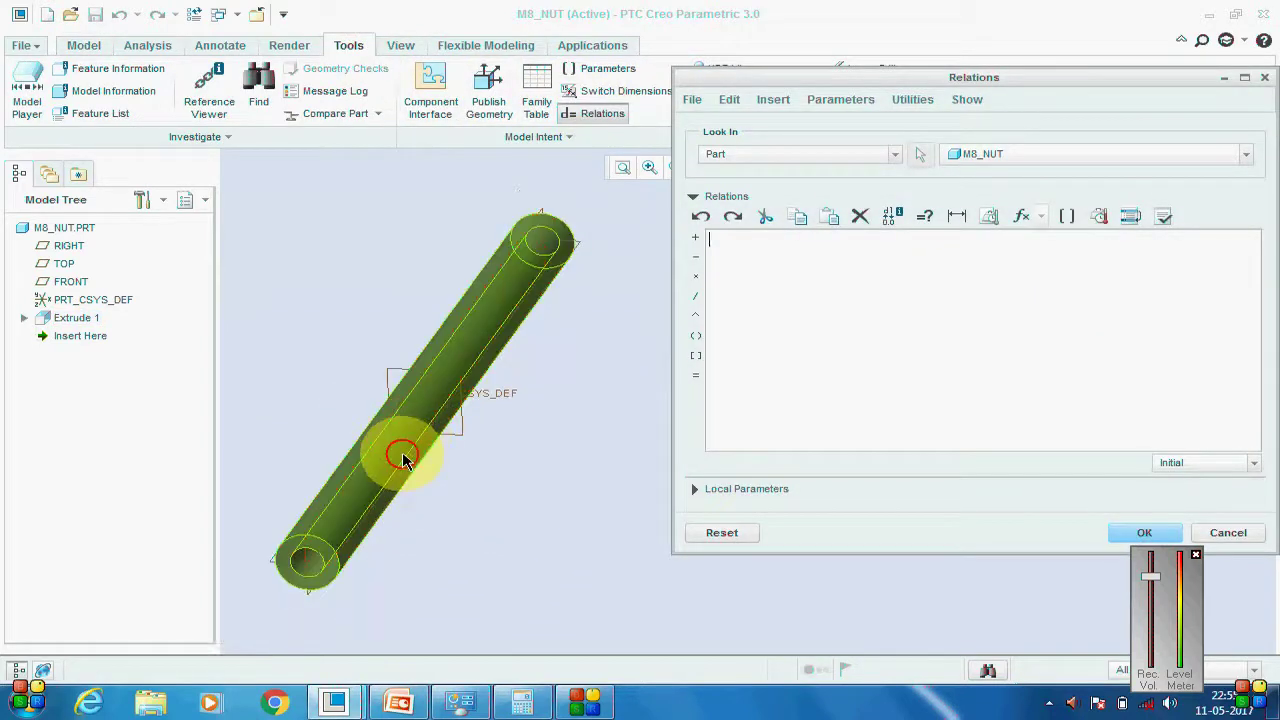
{"action": "left_click", "coordinate": [430, 438]}
{"action": "scroll", "coordinate": [423, 423], "scroll_direction": "down", "scroll_amount": 5}
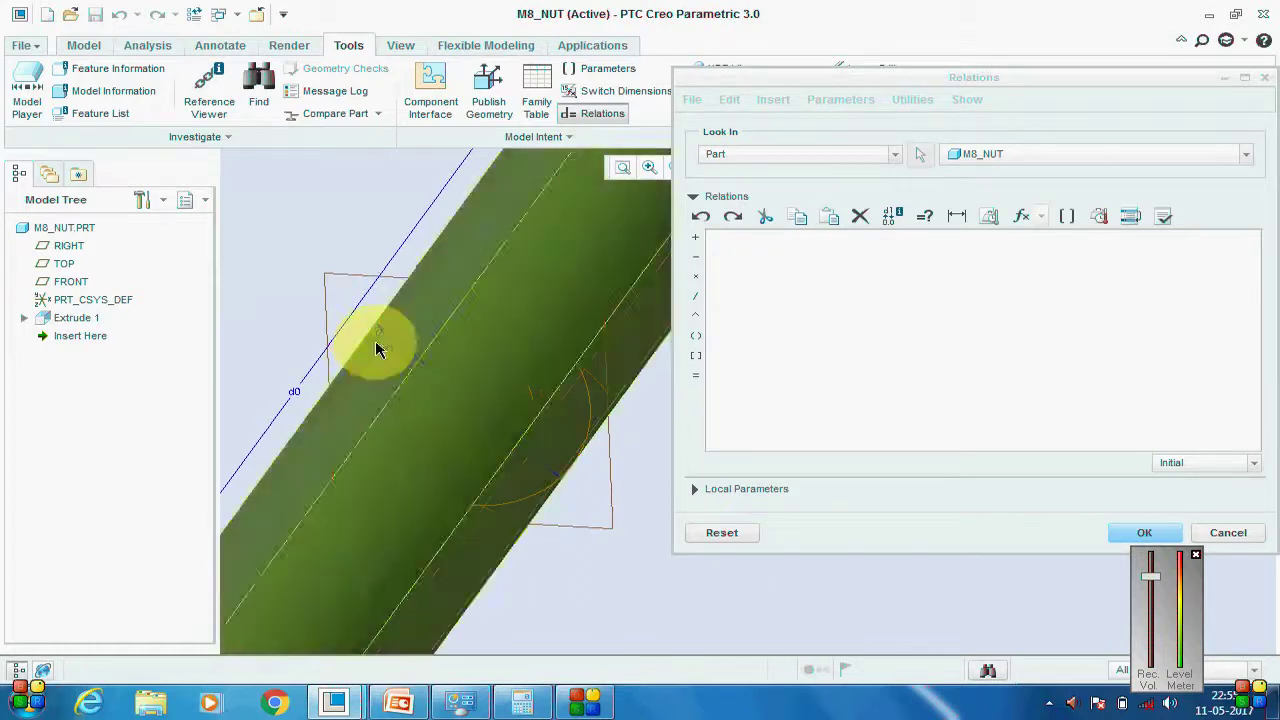
Add the relation d2=2*d1 so the outer diameter is twice the hole diameter.
{"action": "left_click", "coordinate": [400, 328]}
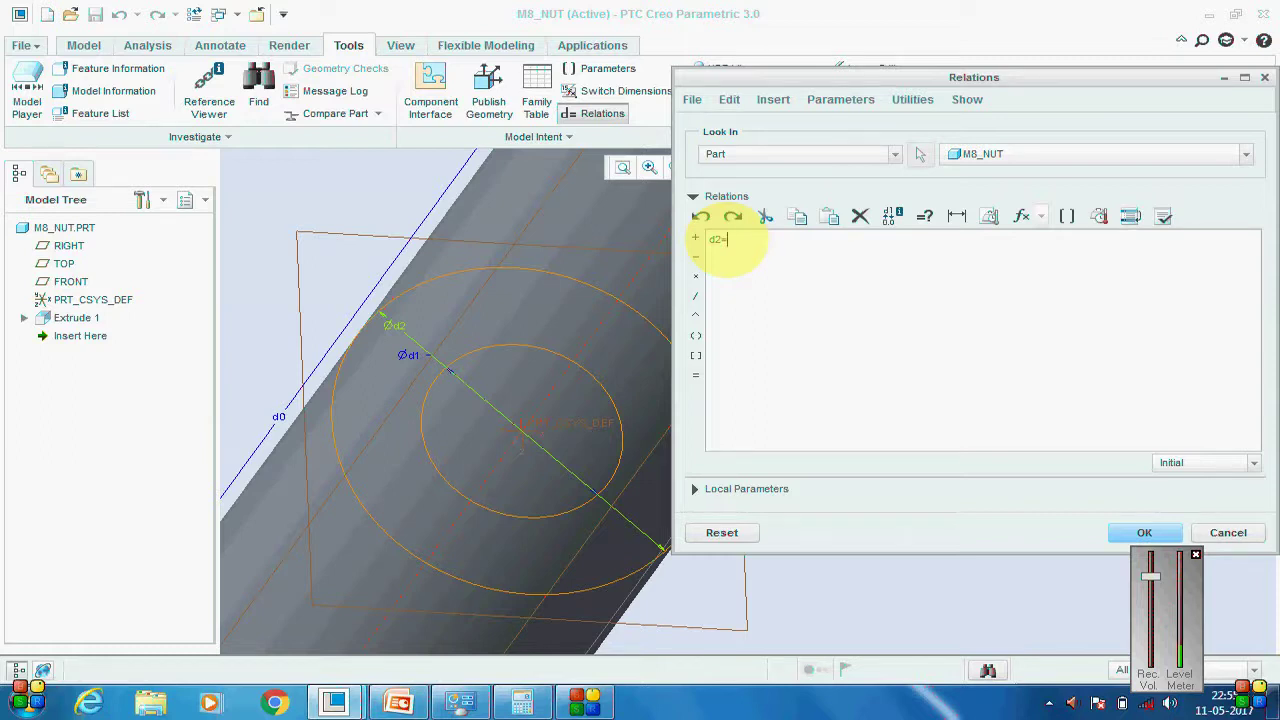
{"action": "left_click", "coordinate": [699, 284]}
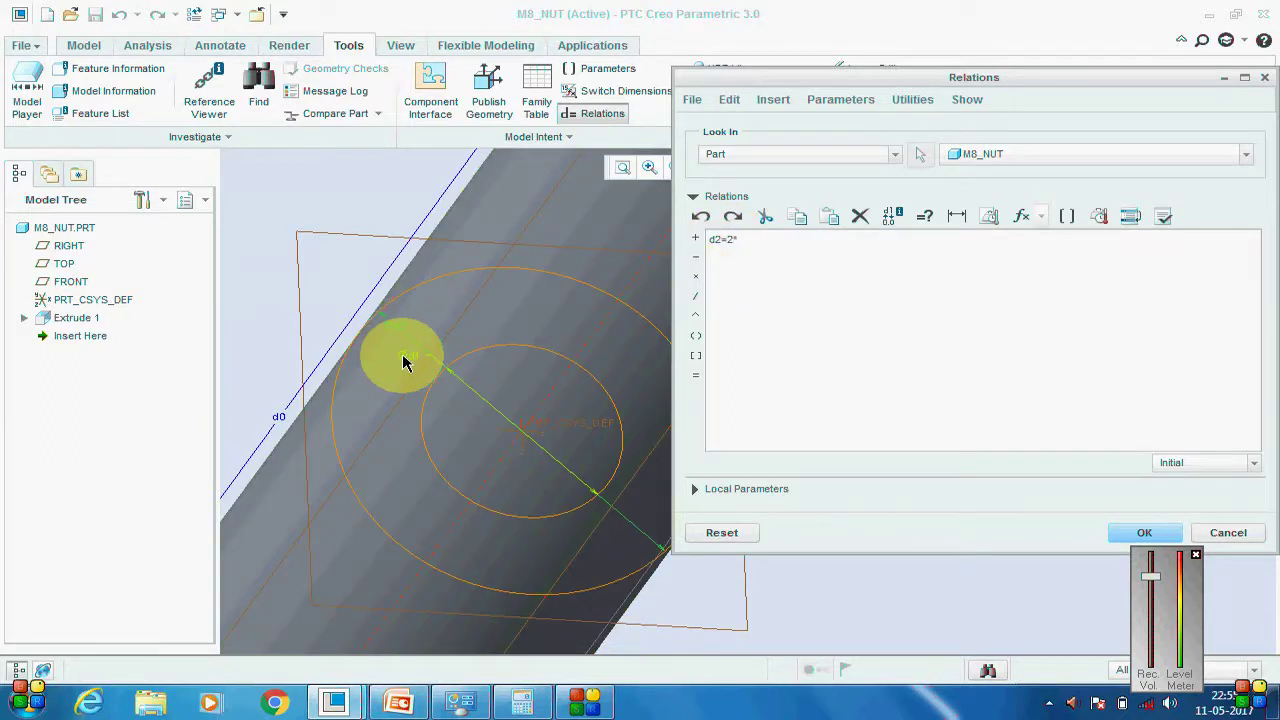
{"action": "left_click", "coordinate": [403, 357]}
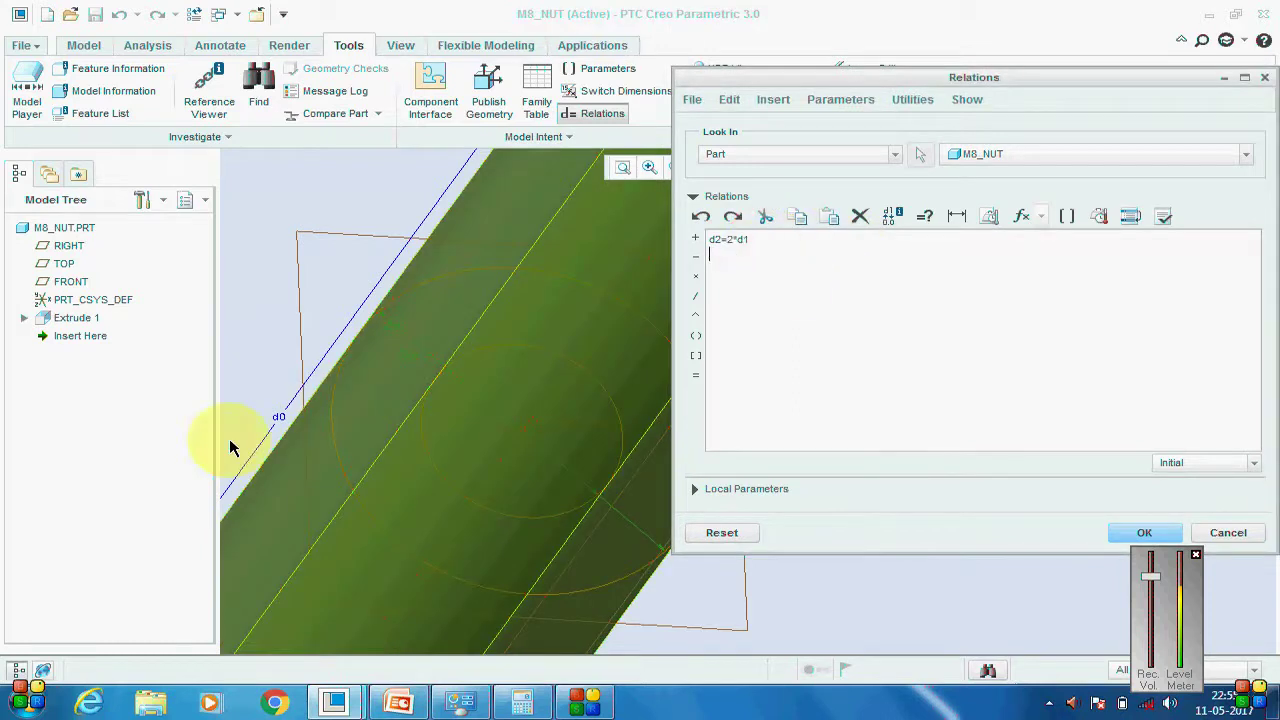
Add the relation d0=0.9*d1 for the extrusion depth and accept the relations.
{"action": "left_click", "coordinate": [725, 251]}
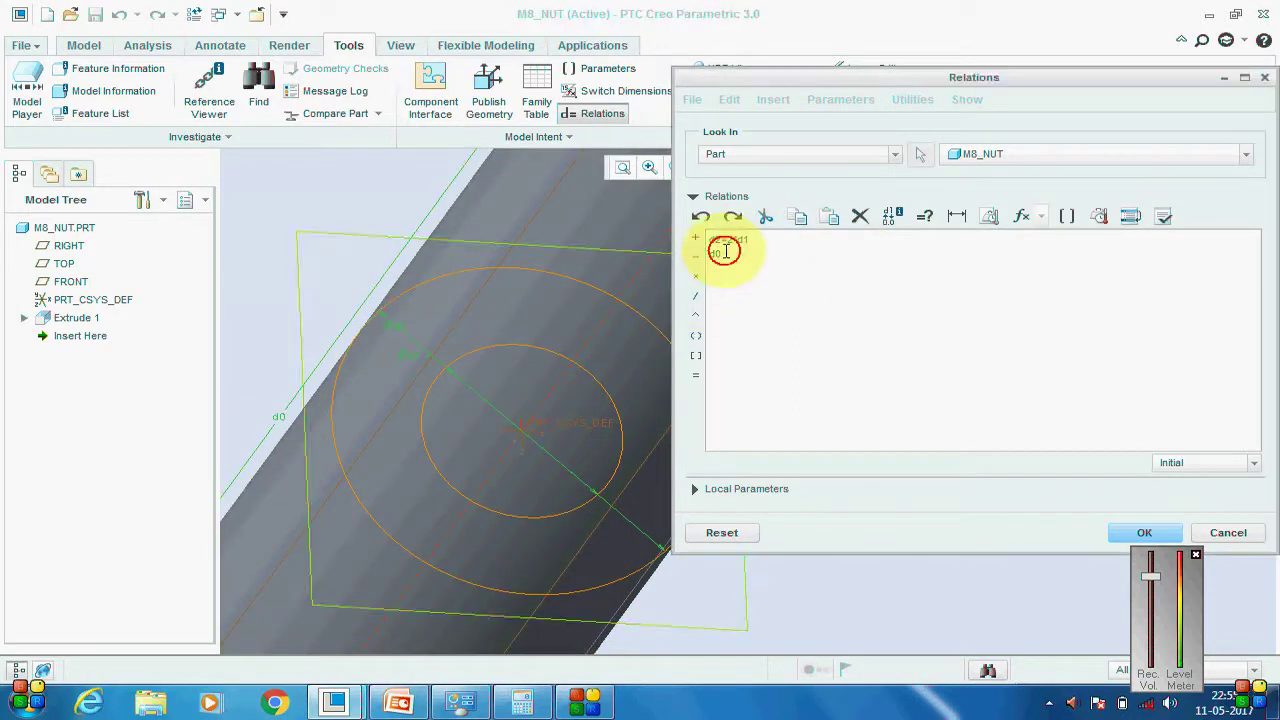
{"action": "type", "text": "=0.9"}
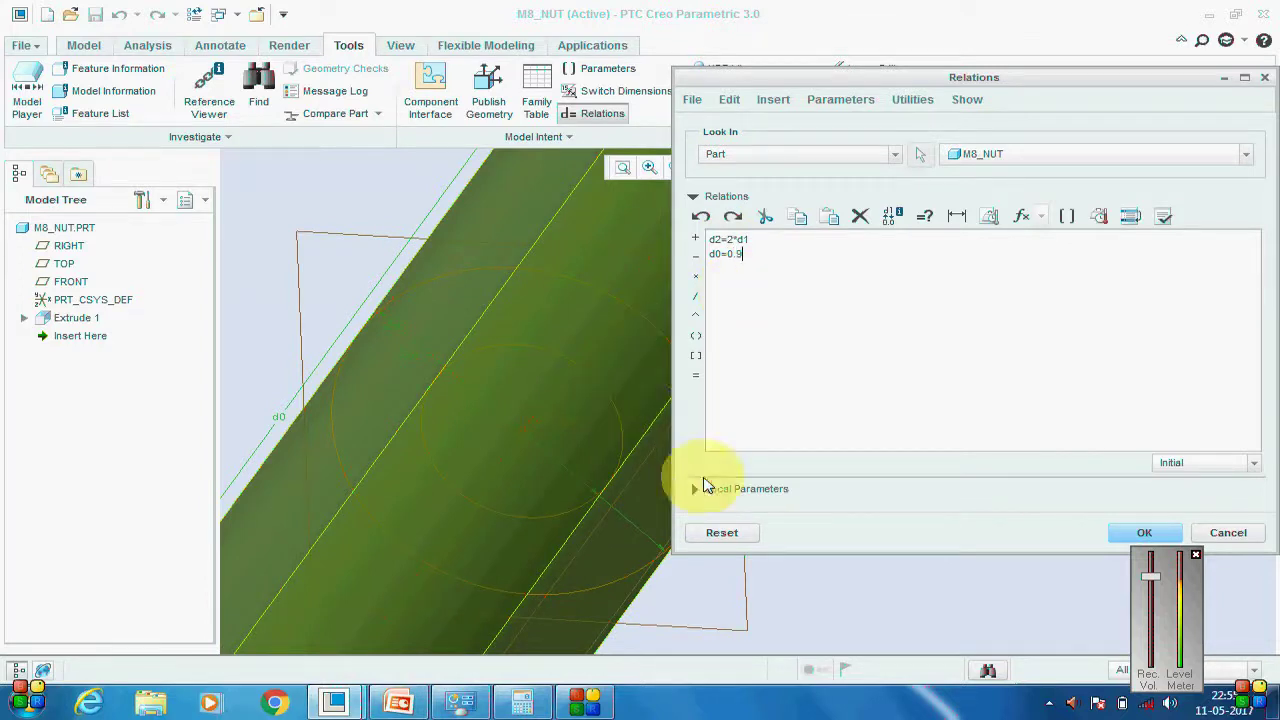
{"action": "type", "text": "*"}
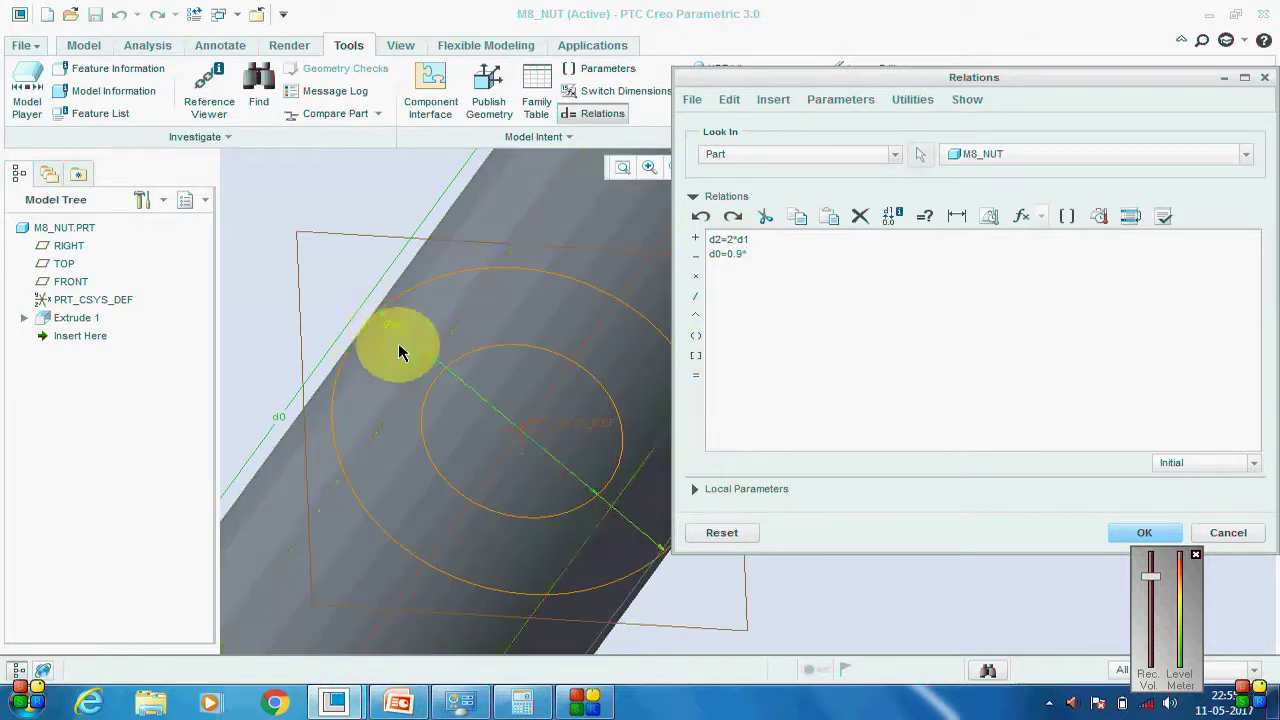
{"action": "left_click", "coordinate": [410, 366]}
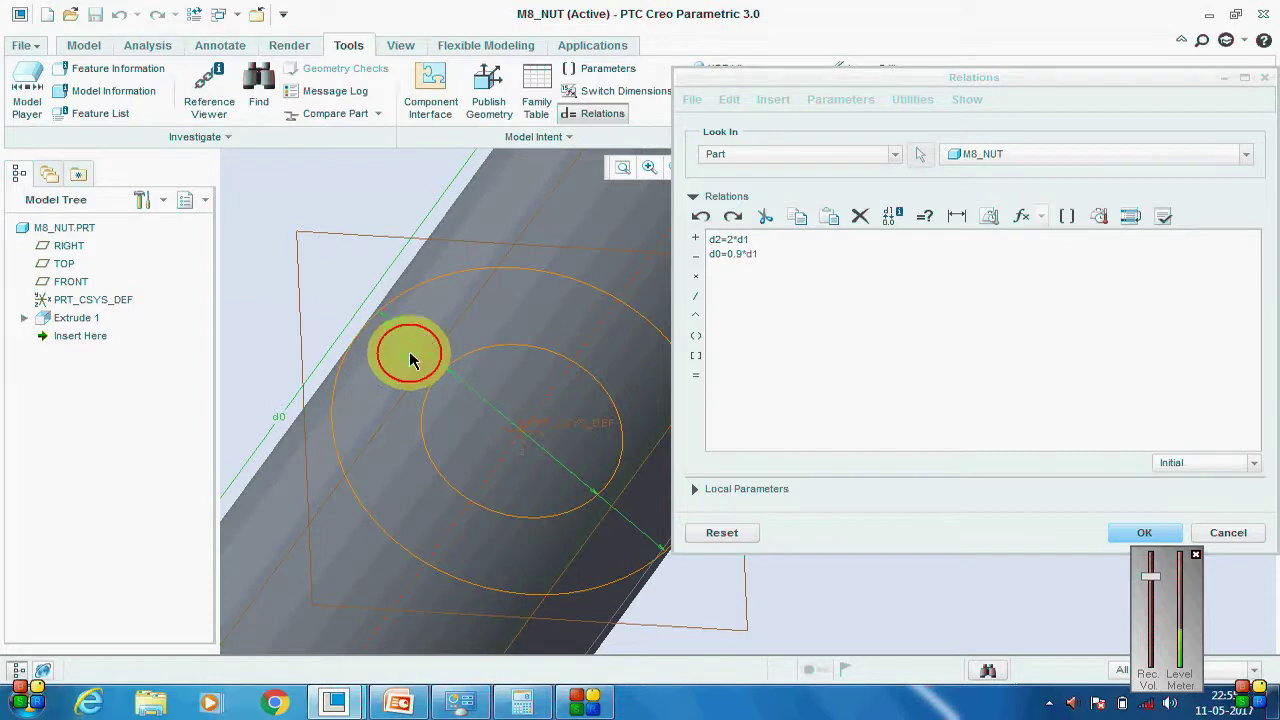
{"action": "left_click", "coordinate": [1143, 530]}
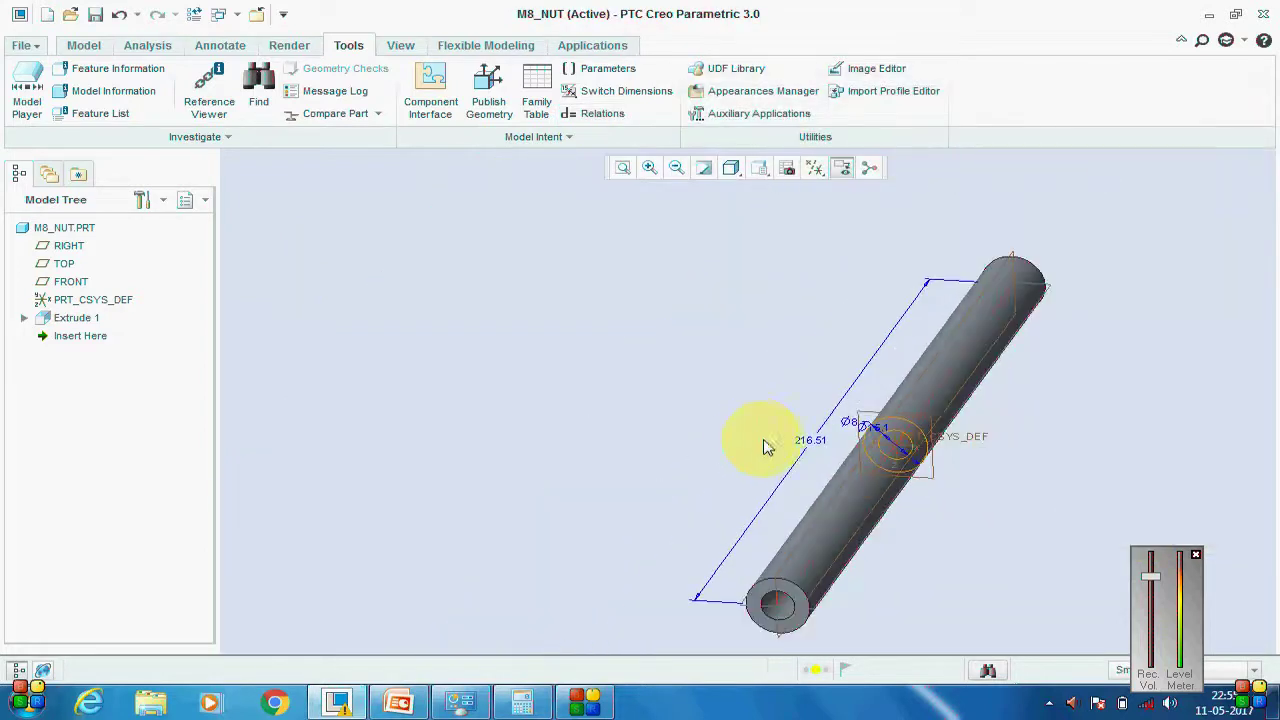
Regenerate the part with the relations, restore the default orientation and save the model.
{"action": "scroll", "coordinate": [763, 446], "scroll_direction": "up", "scroll_amount": 1}
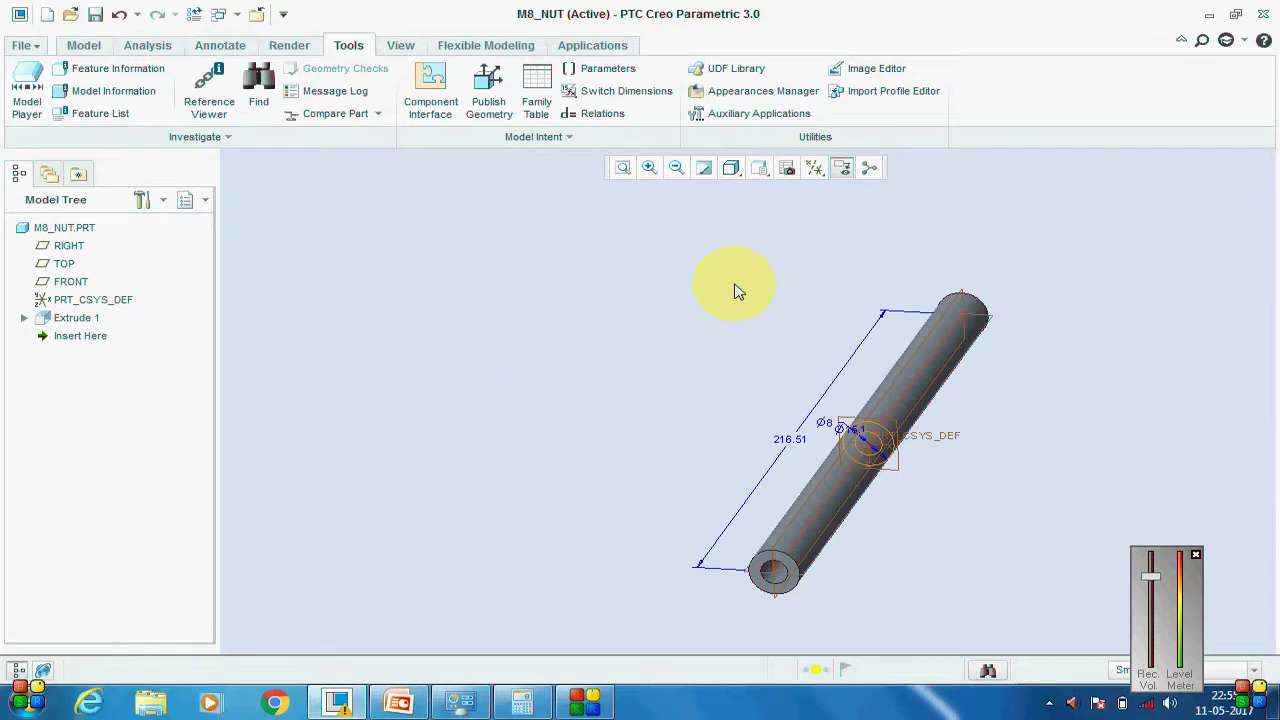
{"action": "key", "text": "ctrl+g"}
{"action": "scroll", "coordinate": [806, 412], "scroll_direction": "up", "scroll_amount": 3}
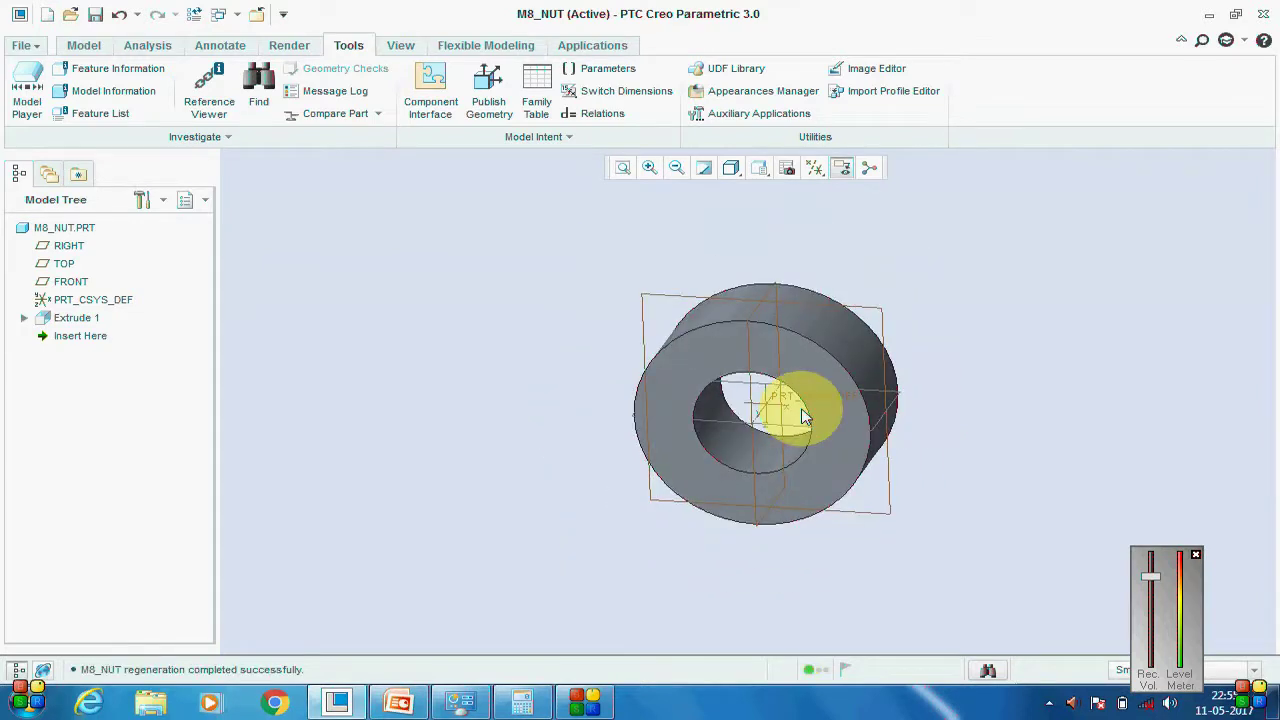
{"action": "key", "text": "ctrl+d"}
{"action": "key", "text": "ctrl+s"}
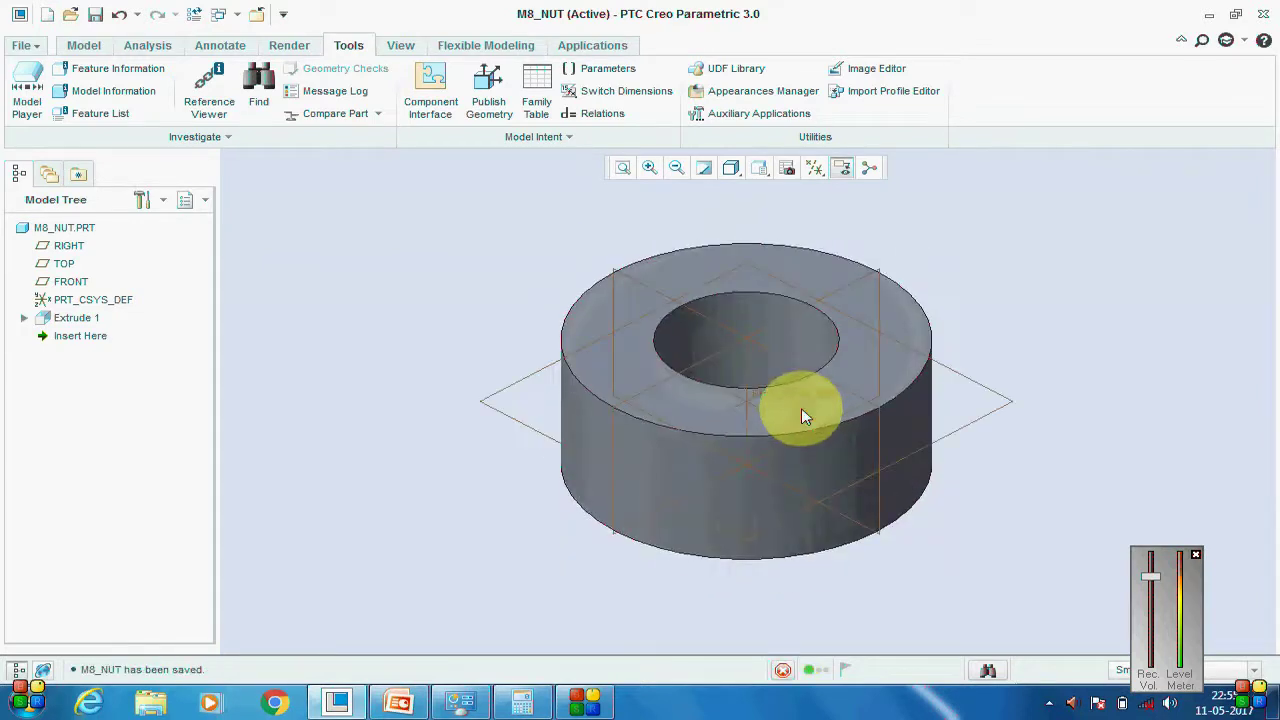
{"action": "left_click", "coordinate": [84, 45]}
{"action": "left_click", "coordinate": [519, 82]}
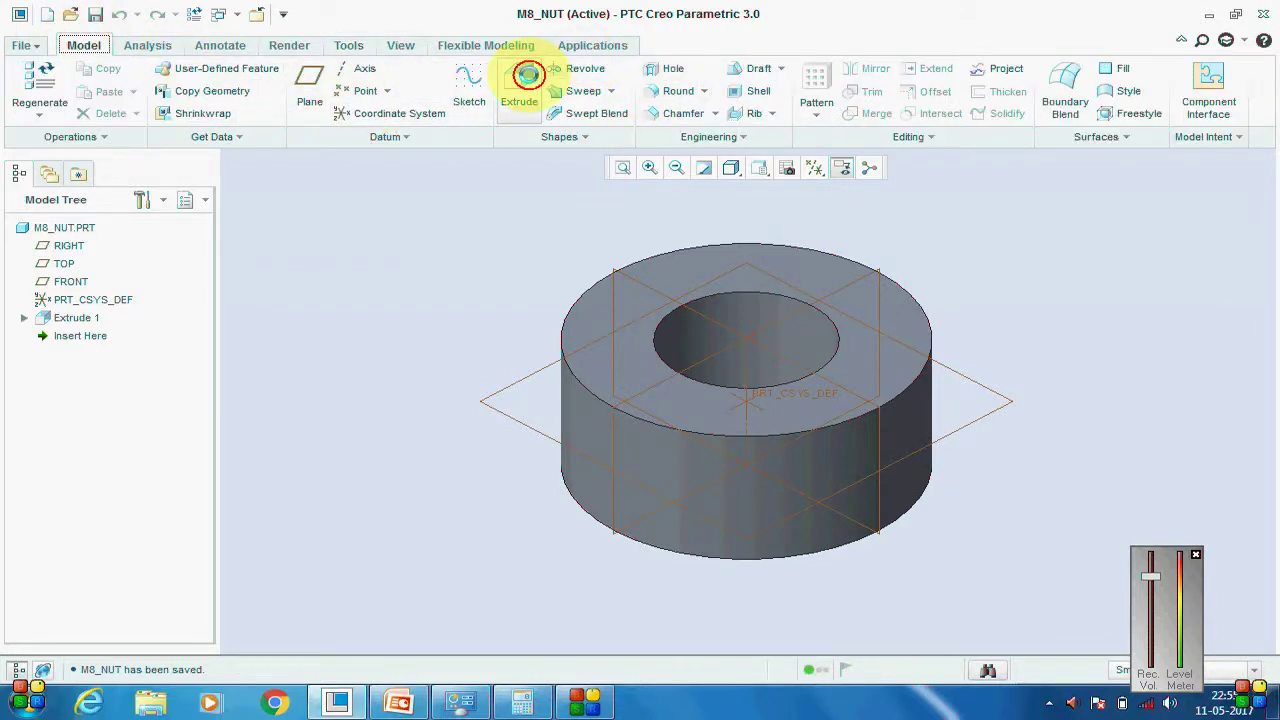
{"action": "left_click", "coordinate": [521, 375]}
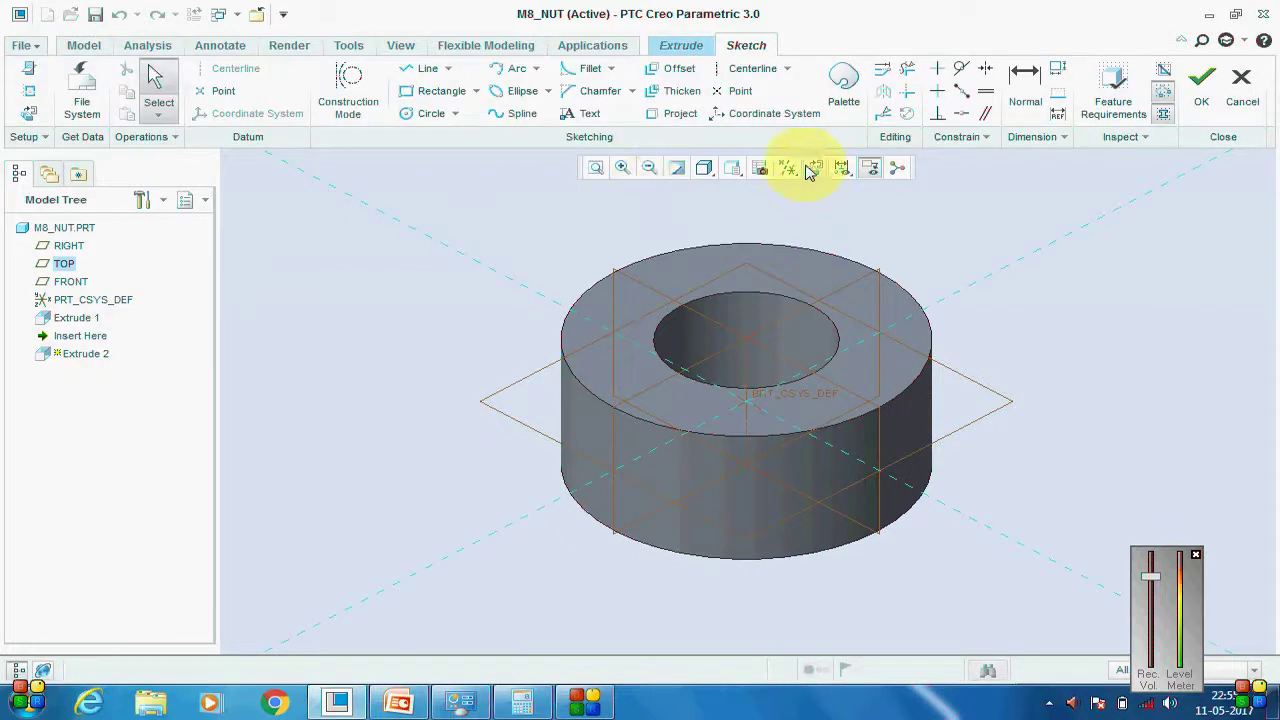
{"action": "left_click", "coordinate": [815, 168]}
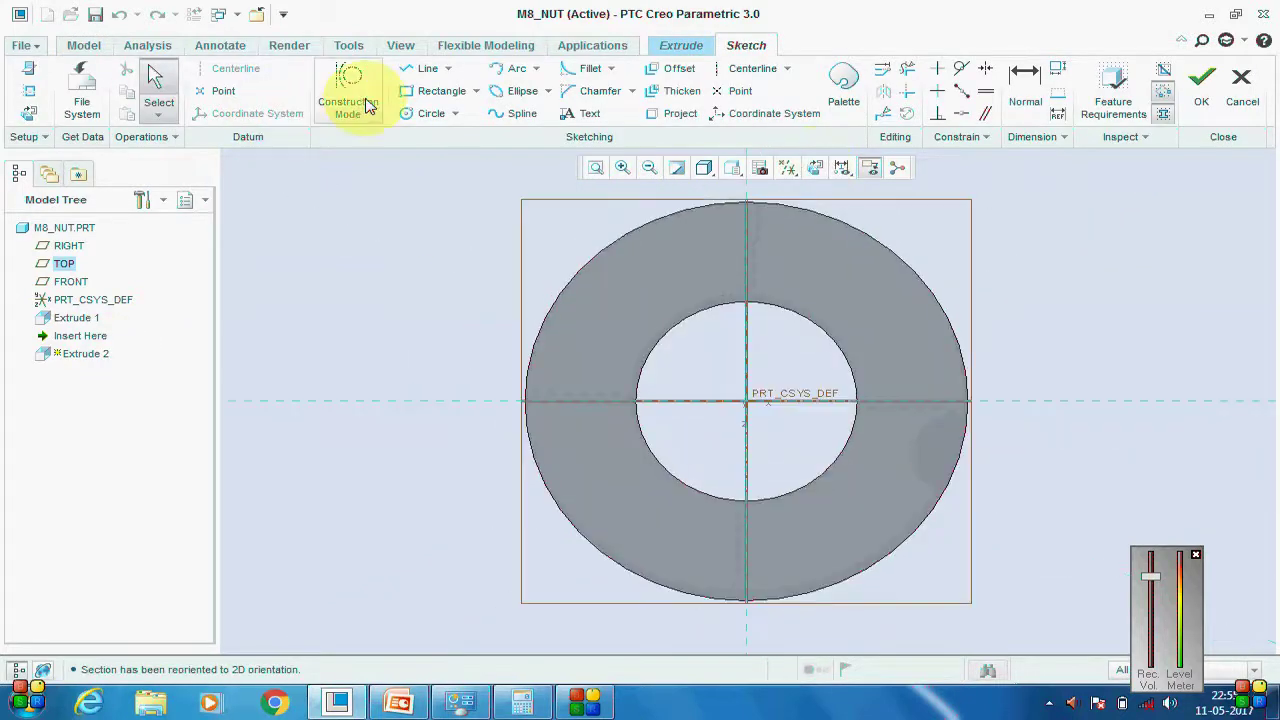
{"action": "left_click", "coordinate": [413, 116]}
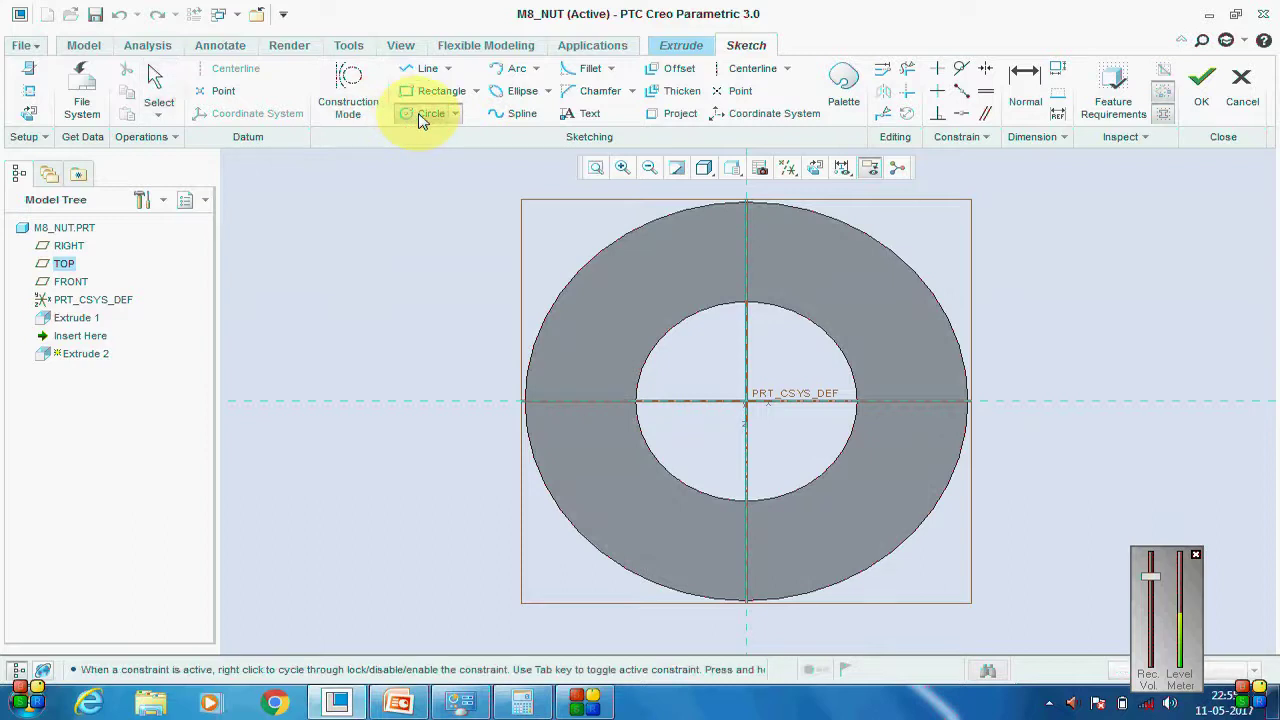
{"action": "middle_click", "coordinate": [894, 189]}
{"action": "middle_click", "coordinate": [890, 180]}
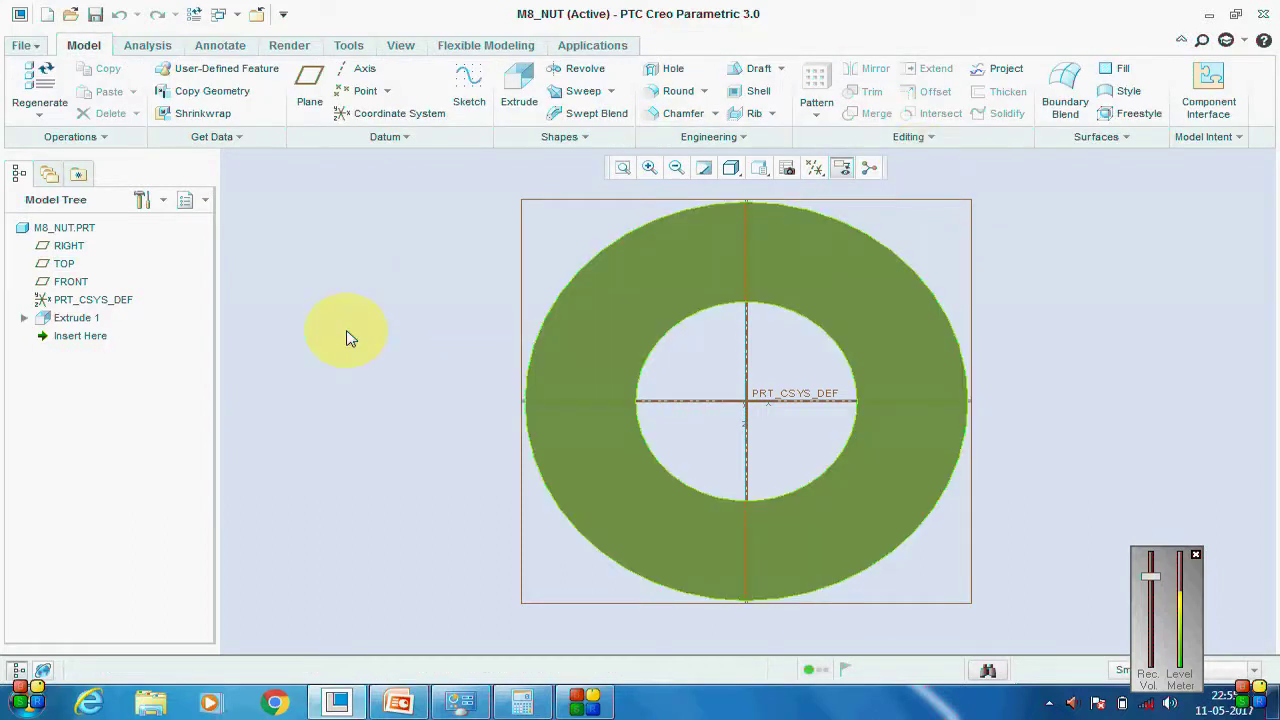
Start an extrusion with its section on the TOP plane and orient the sketch plane parallel to the screen.
{"action": "left_click", "coordinate": [519, 85]}
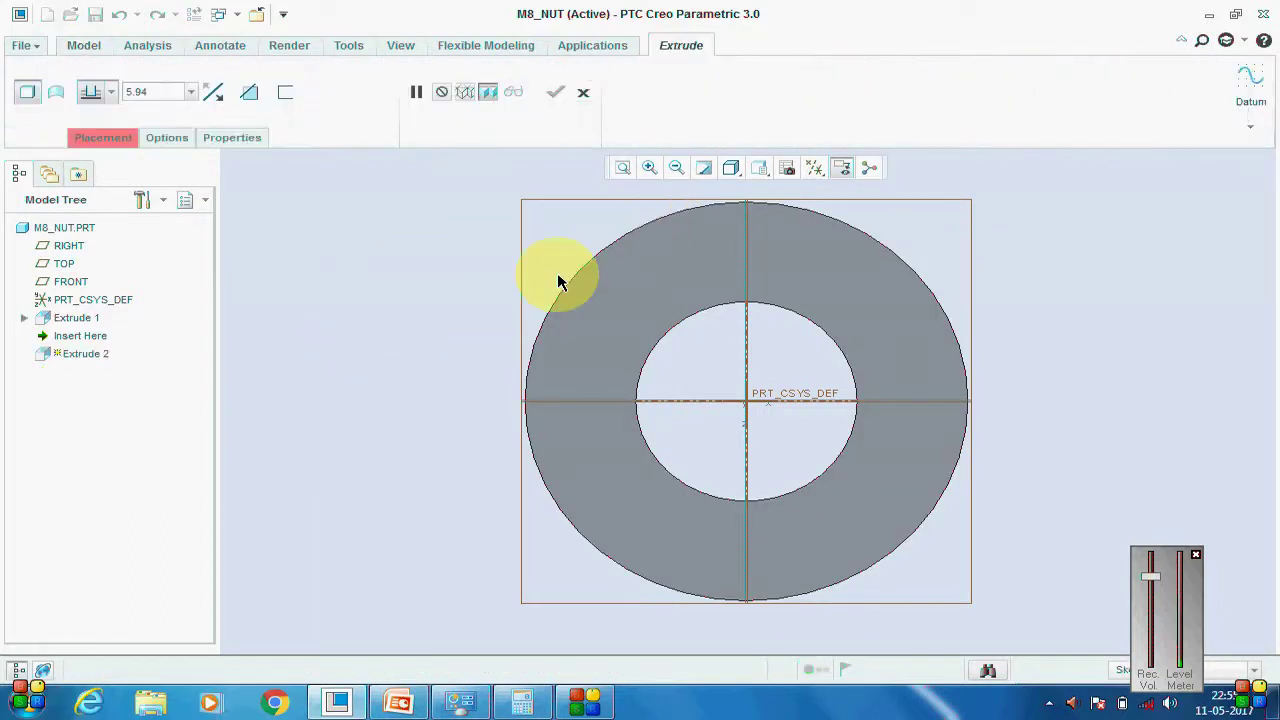
{"action": "left_click", "coordinate": [534, 330]}
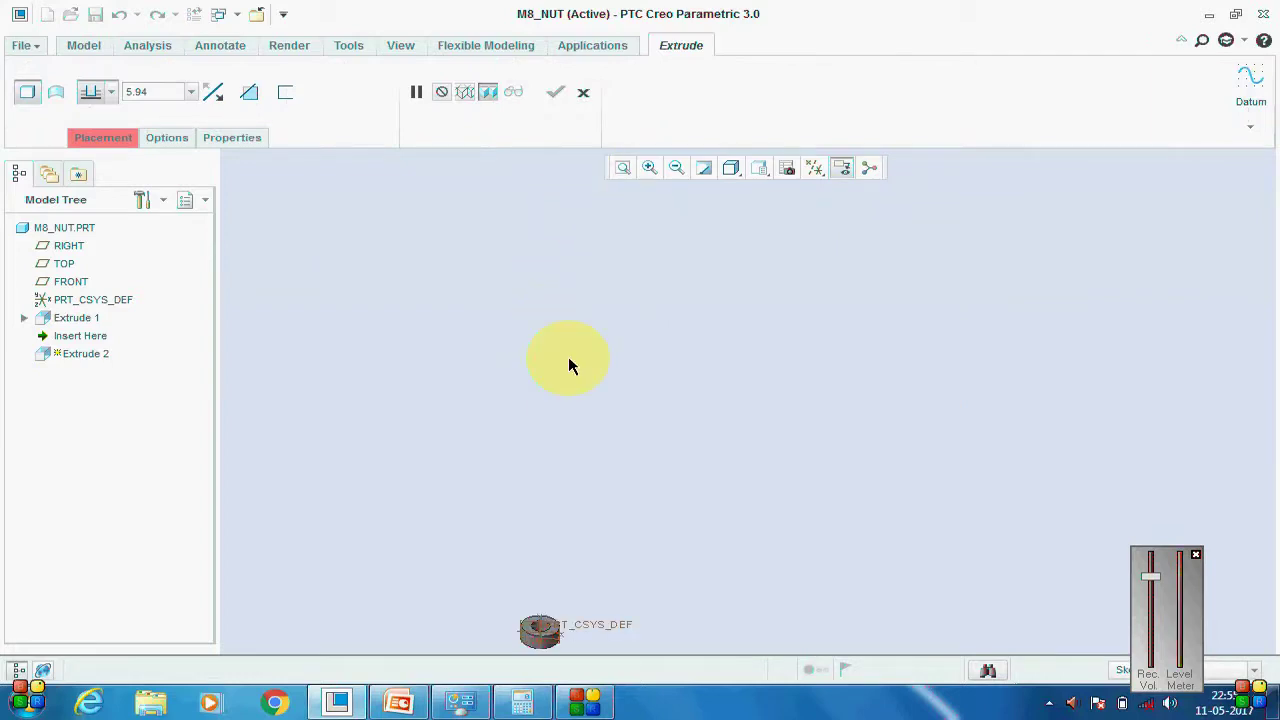
{"action": "scroll", "coordinate": [548, 480], "scroll_direction": "down", "scroll_amount": 5}
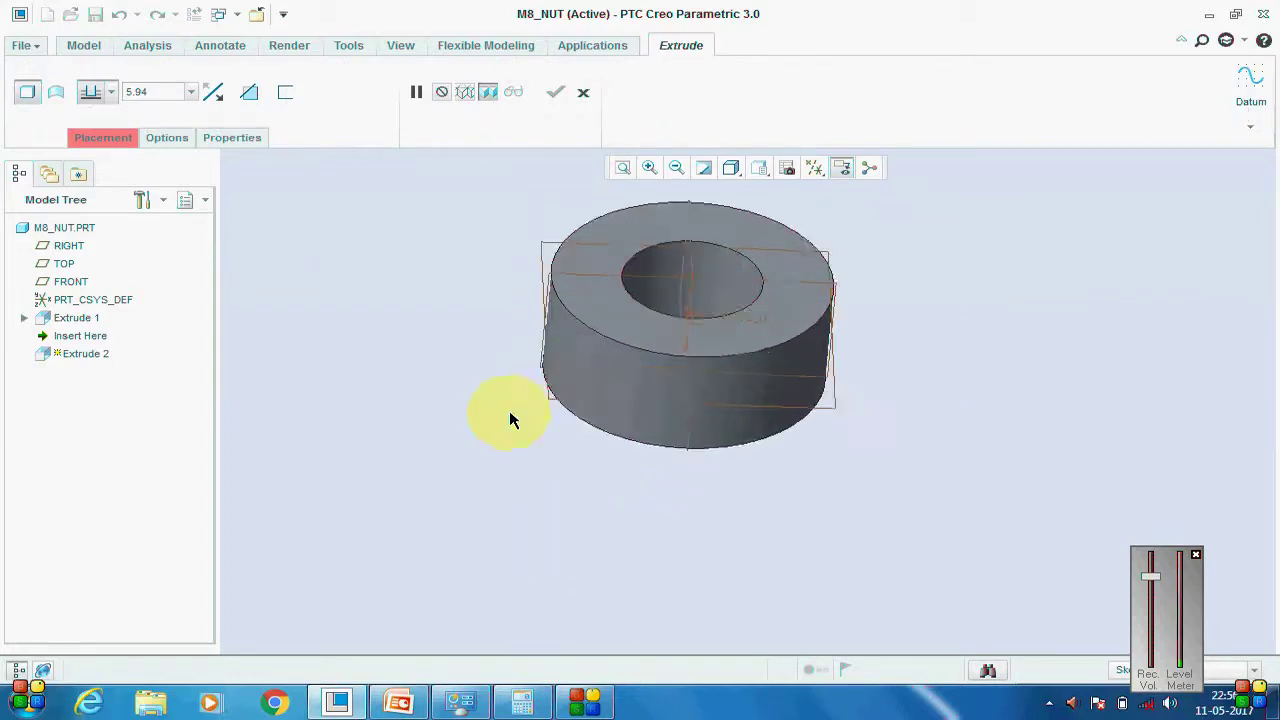
{"action": "left_click", "coordinate": [945, 405]}
{"action": "left_click", "coordinate": [810, 168]}
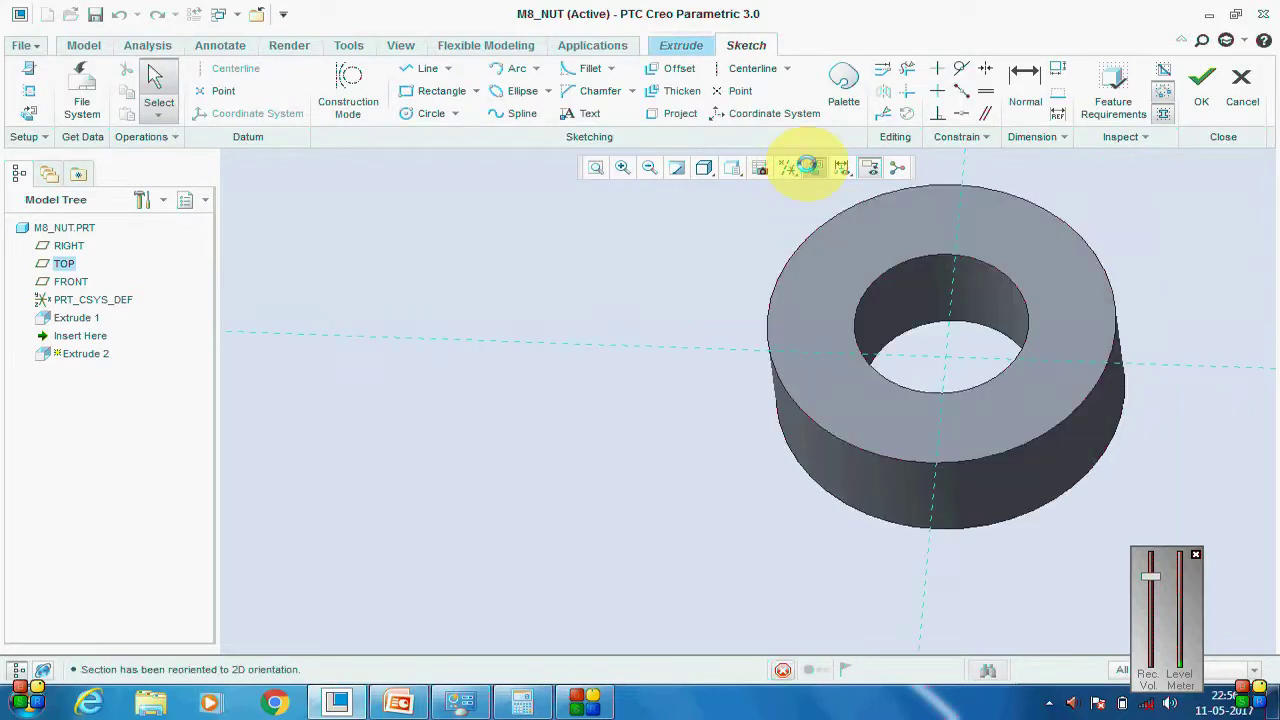
Insert a 6-sided hexagon from the sketcher palette beside the ring at a scale of 1.
{"action": "left_click", "coordinate": [843, 86]}
{"action": "left_click", "coordinate": [1244, 353]}
{"action": "left_click", "coordinate": [1244, 353]}
{"action": "left_click", "coordinate": [1052, 315]}
{"action": "left_click", "coordinate": [1052, 315]}
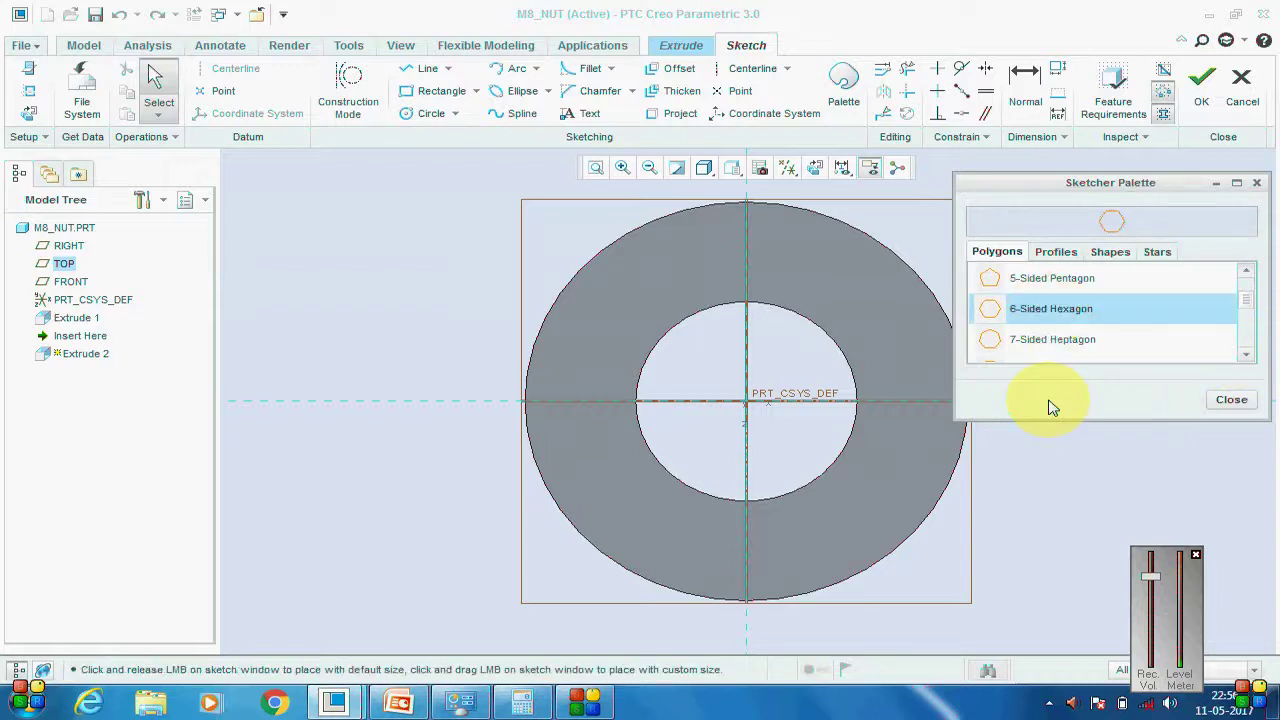
{"action": "left_click", "coordinate": [1048, 483]}
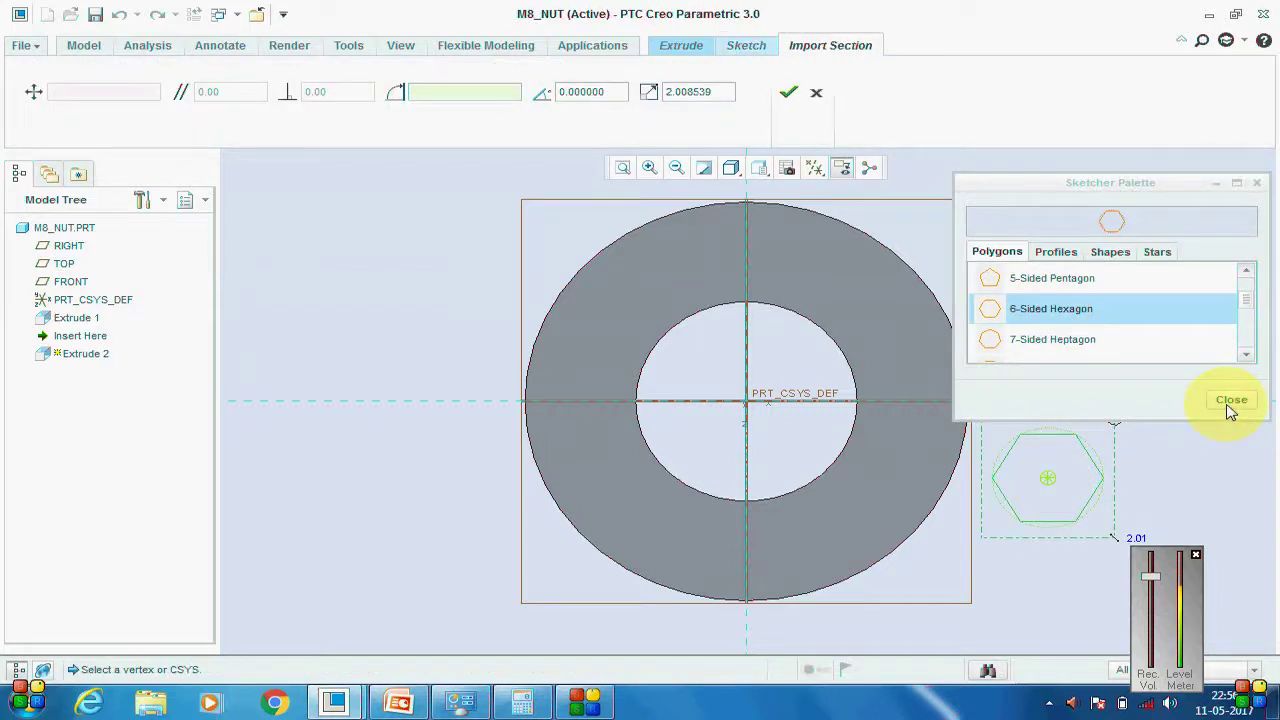
{"action": "left_click", "coordinate": [718, 91]}
{"action": "left_click_drag", "start_coordinate": [718, 91], "coordinate": [640, 88]}
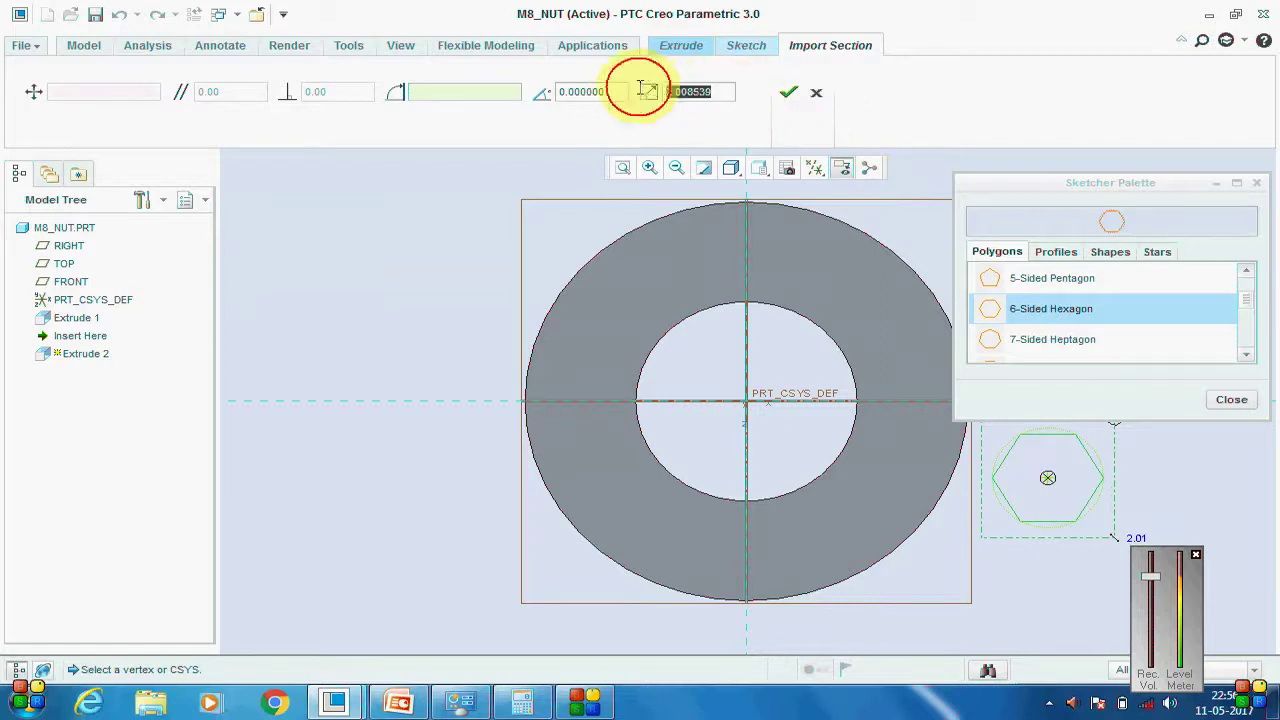
{"action": "left_click", "coordinate": [788, 92]}
{"action": "left_click", "coordinate": [1231, 399]}
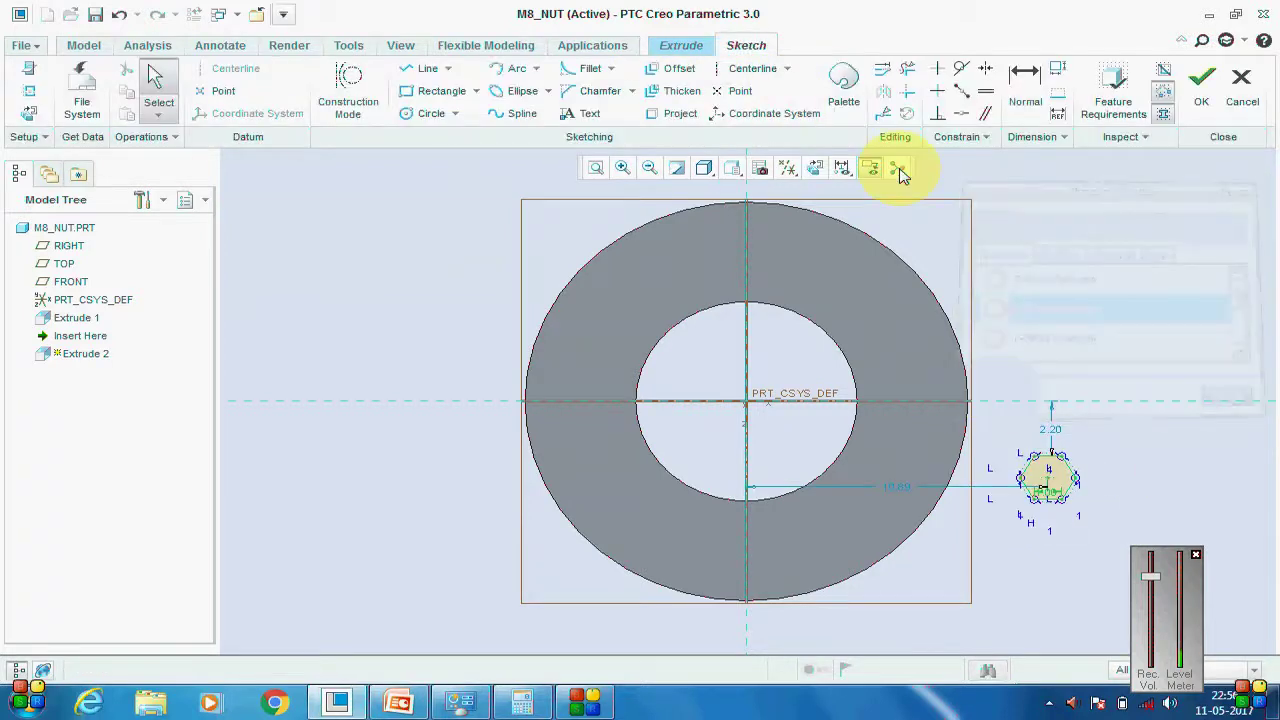
Make the hexagon's centre coincident with the horizontal and vertical references, finish the sketch and cancel the extrusion.
{"action": "left_click", "coordinate": [961, 113]}
{"action": "left_click", "coordinate": [1047, 487]}
{"action": "left_click", "coordinate": [1035, 402]}
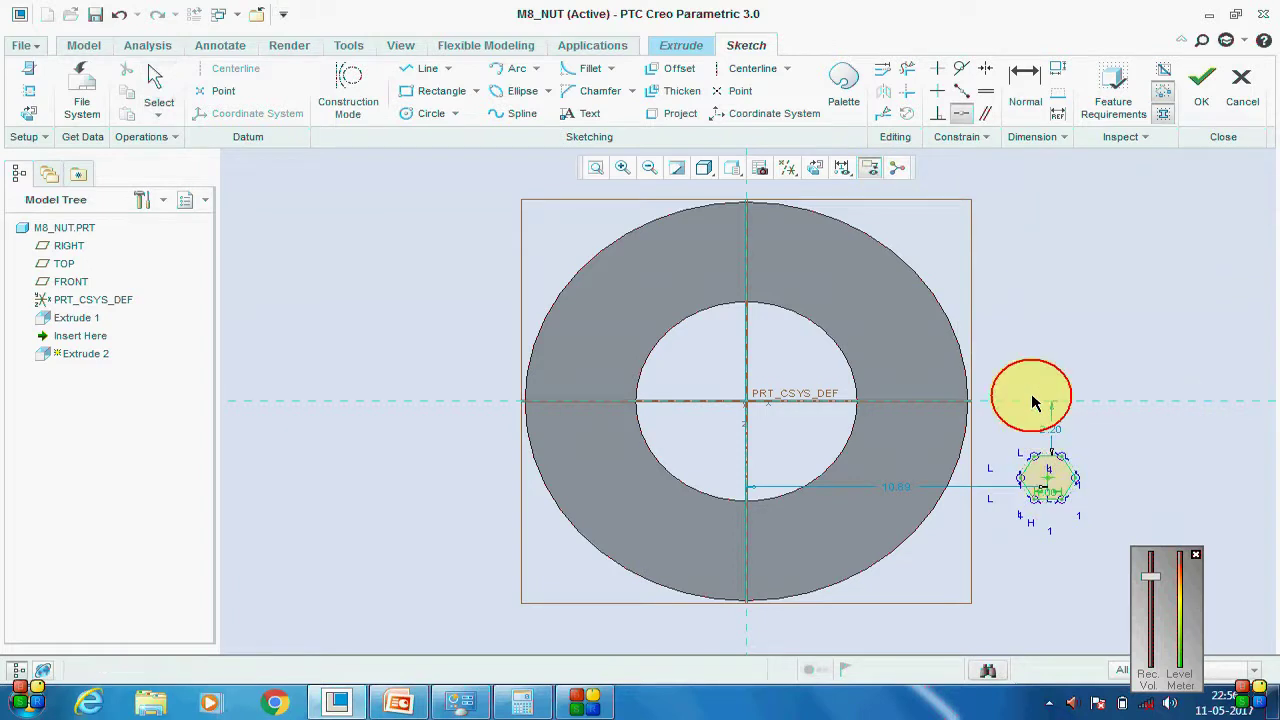
{"action": "left_click", "coordinate": [739, 449]}
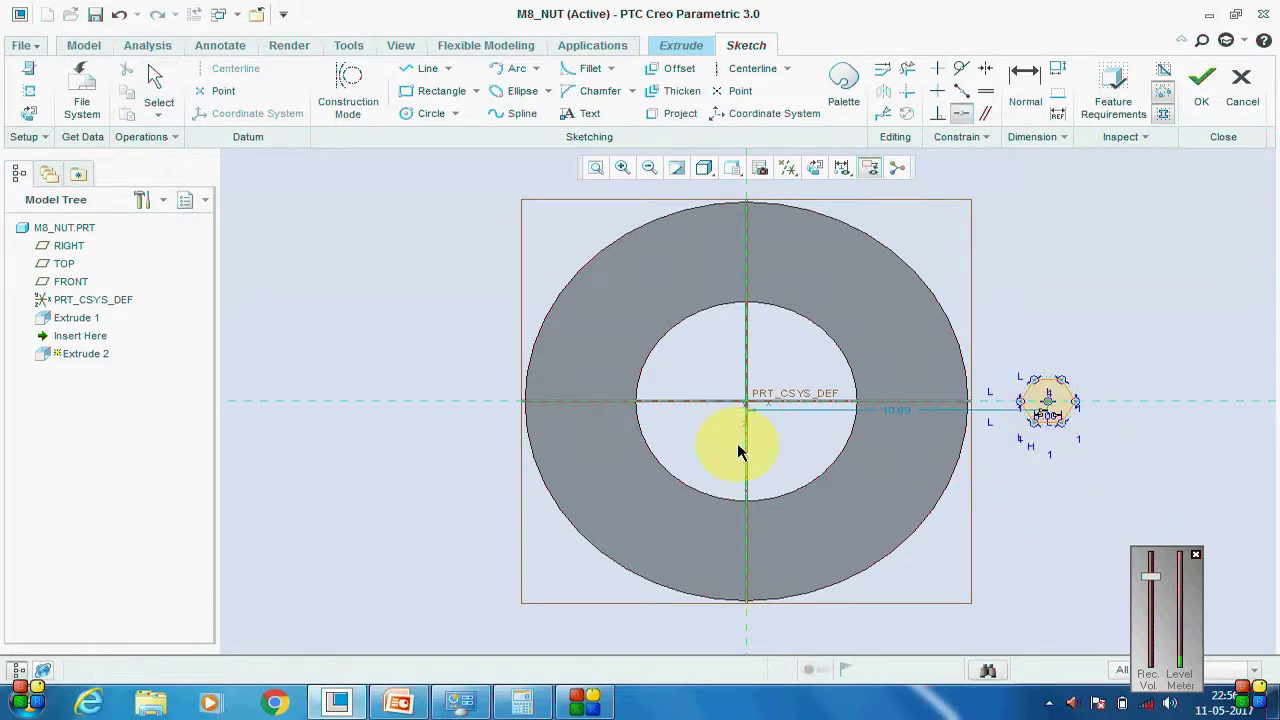
{"action": "left_click", "coordinate": [1201, 80]}
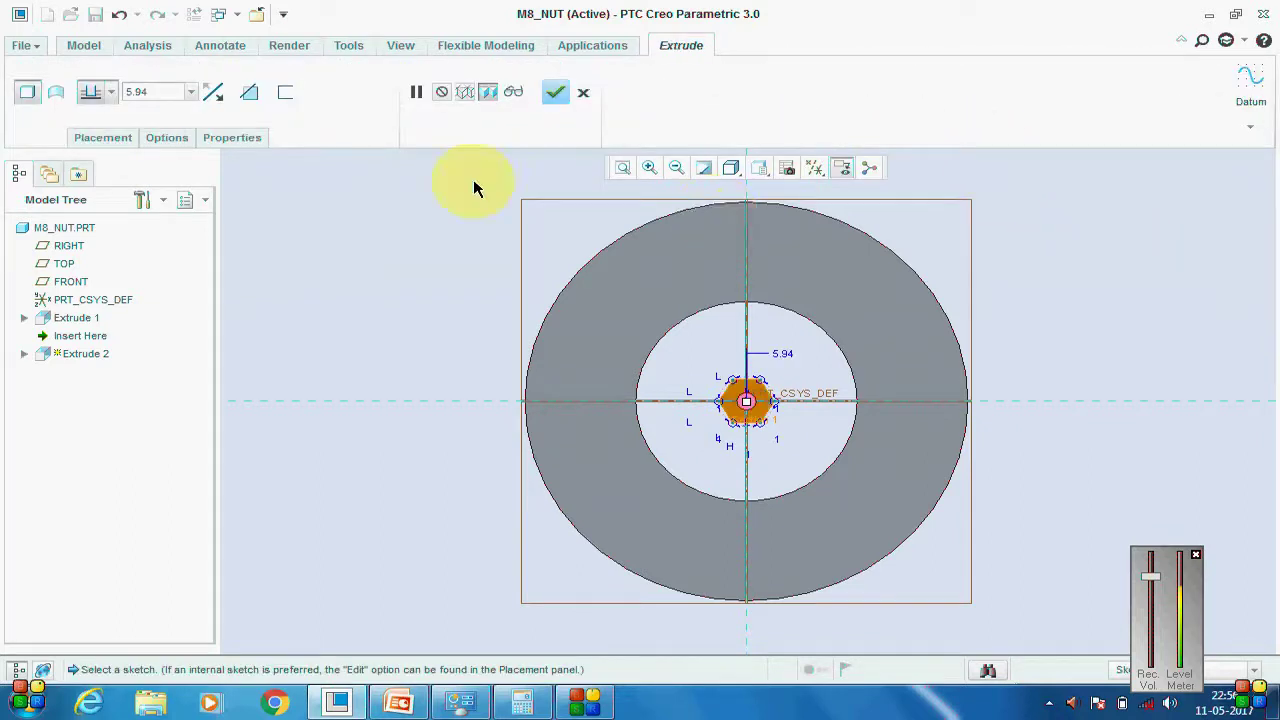
{"action": "left_click", "coordinate": [582, 93]}
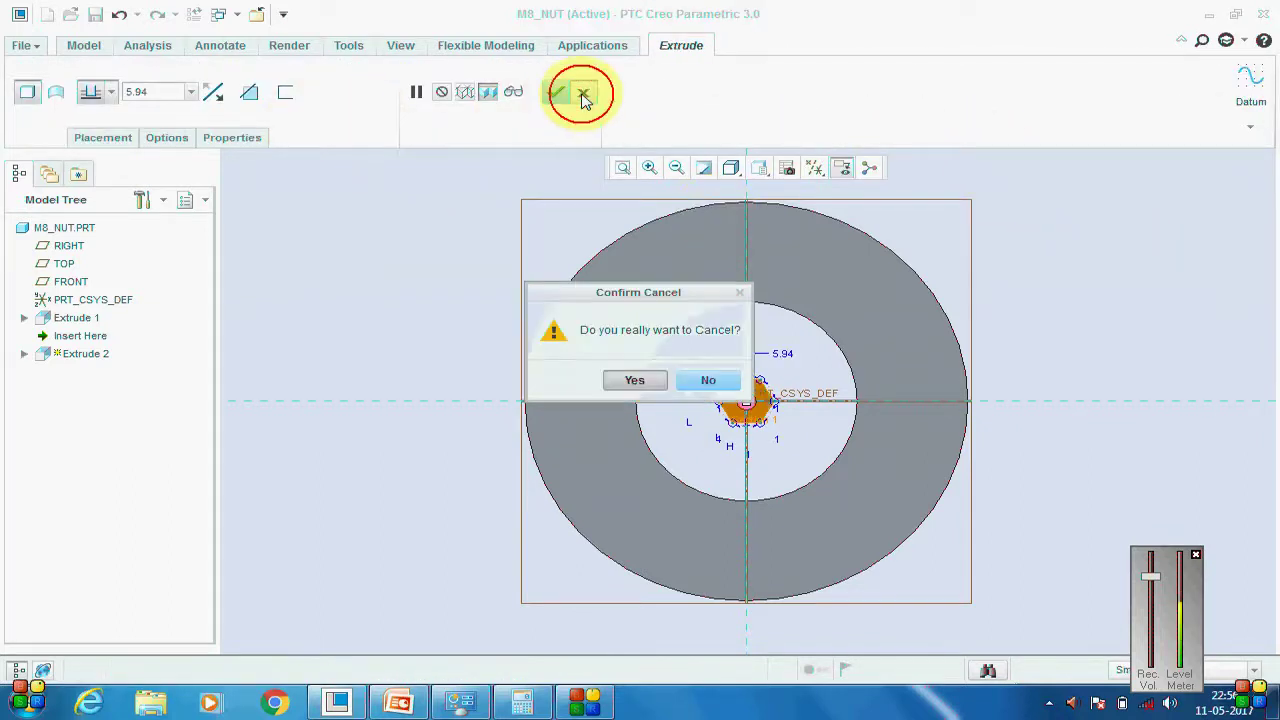
{"action": "left_click", "coordinate": [626, 381]}
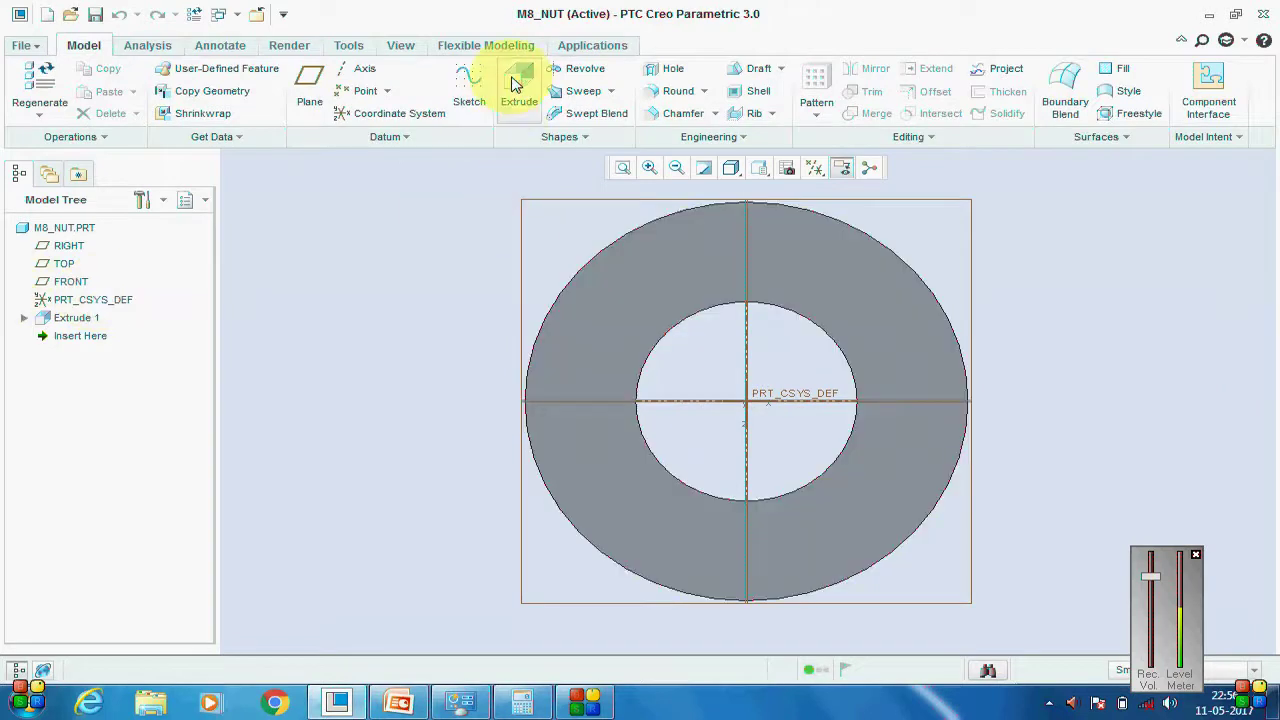
Start a new extrusion and open its section sketch on the TOP plane.
{"action": "left_click", "coordinate": [519, 88]}
{"action": "scroll", "coordinate": [922, 424], "scroll_direction": "up", "scroll_amount": 2}
{"action": "key", "text": "ctrl+d"}
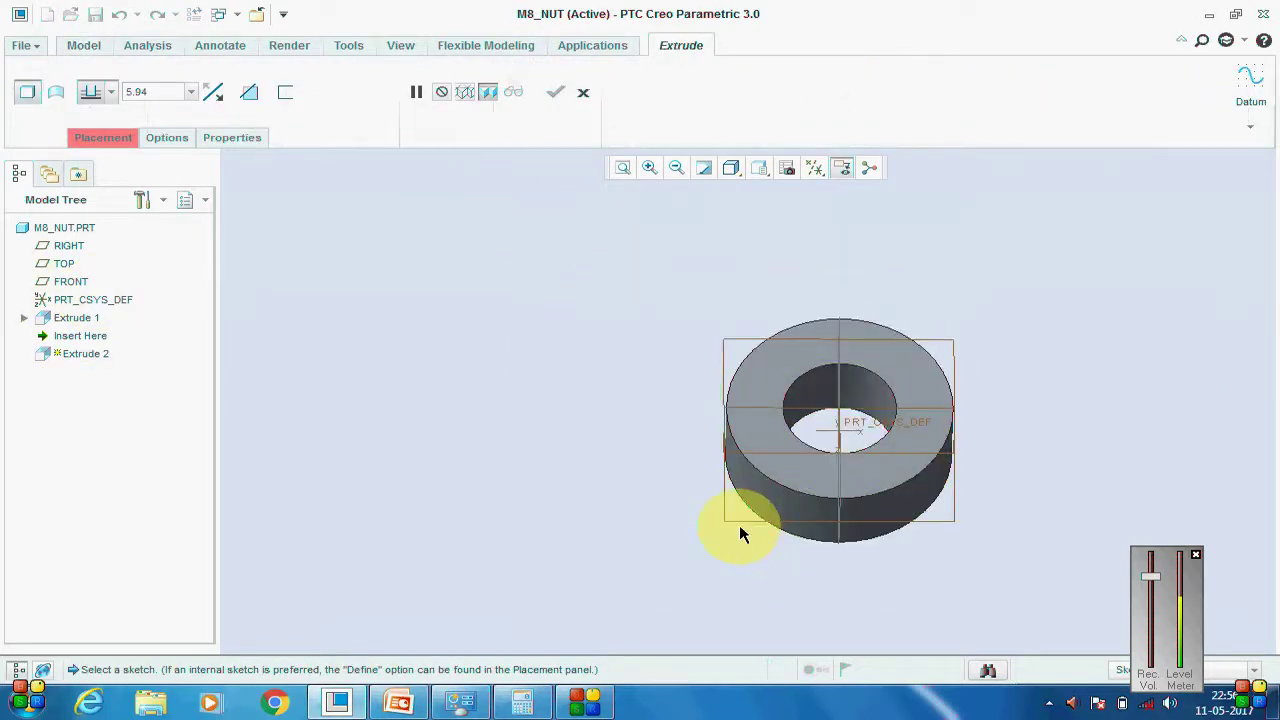
{"action": "left_click", "coordinate": [620, 480]}
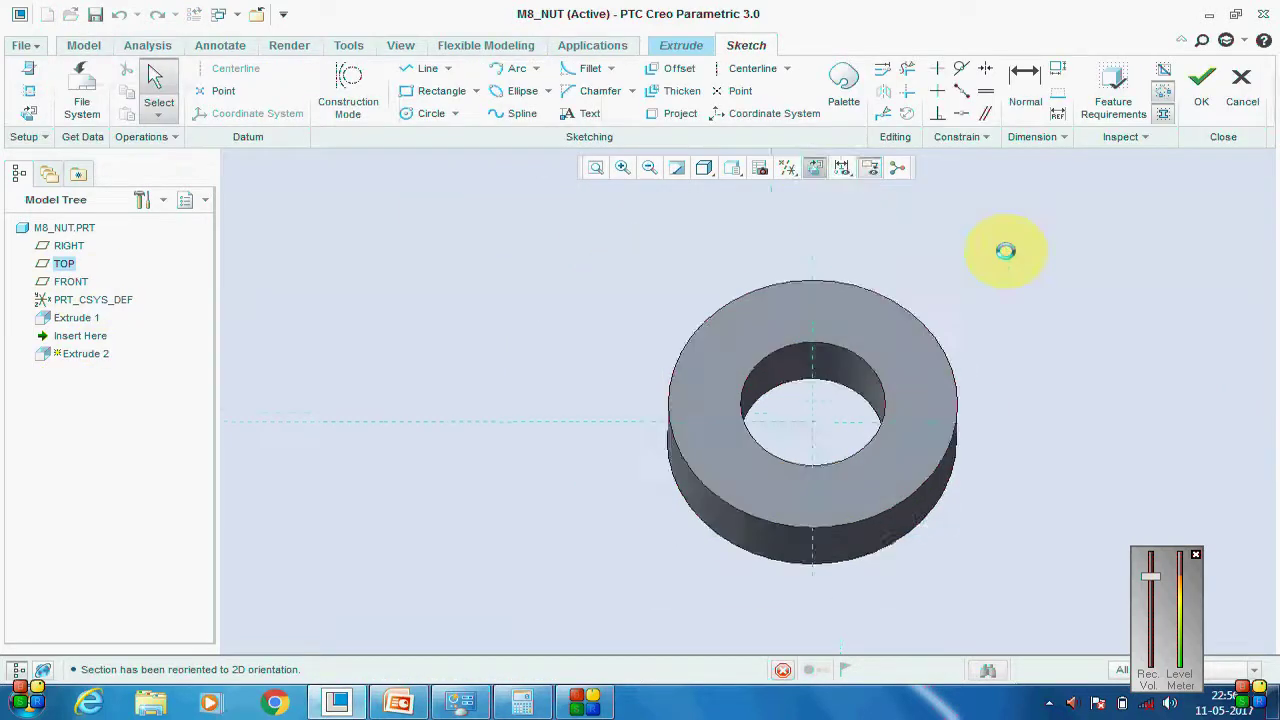
Place a 6-sided hexagon from the sketcher palette outside the ring, set its scale to 1 and close the palette.
{"action": "left_click", "coordinate": [843, 85]}
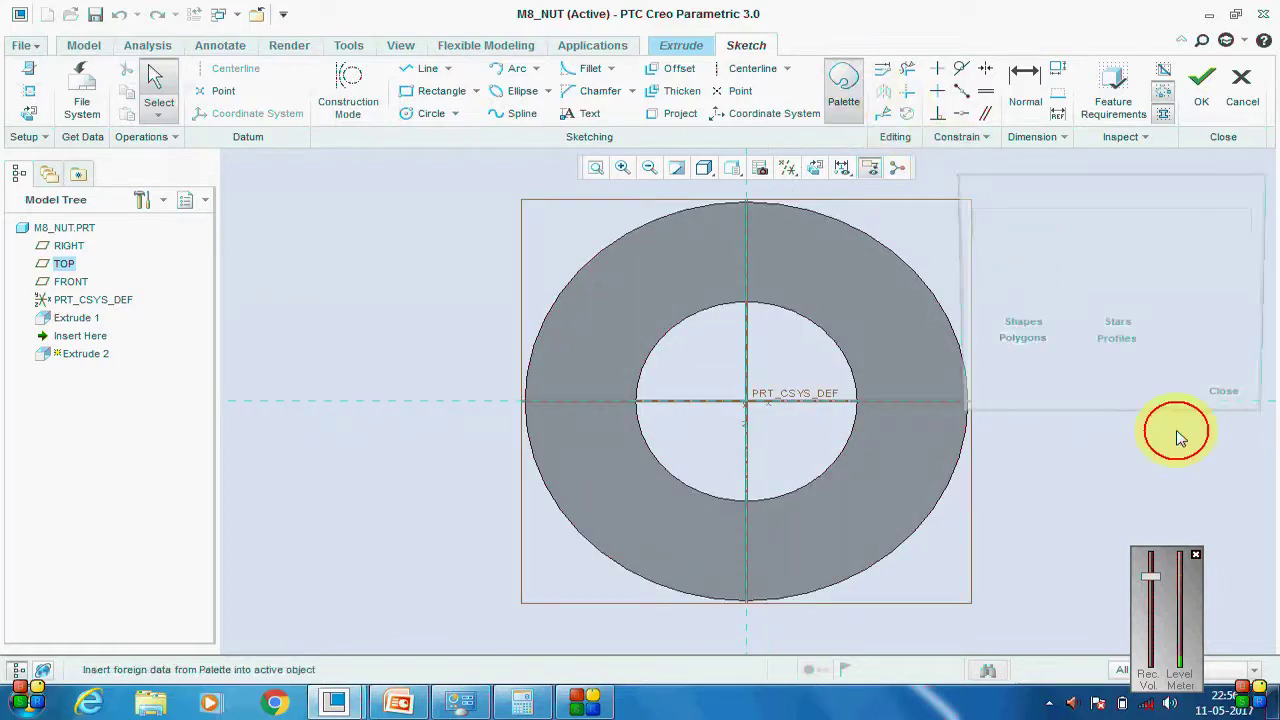
{"action": "left_click", "coordinate": [1250, 357]}
{"action": "left_click", "coordinate": [1250, 357]}
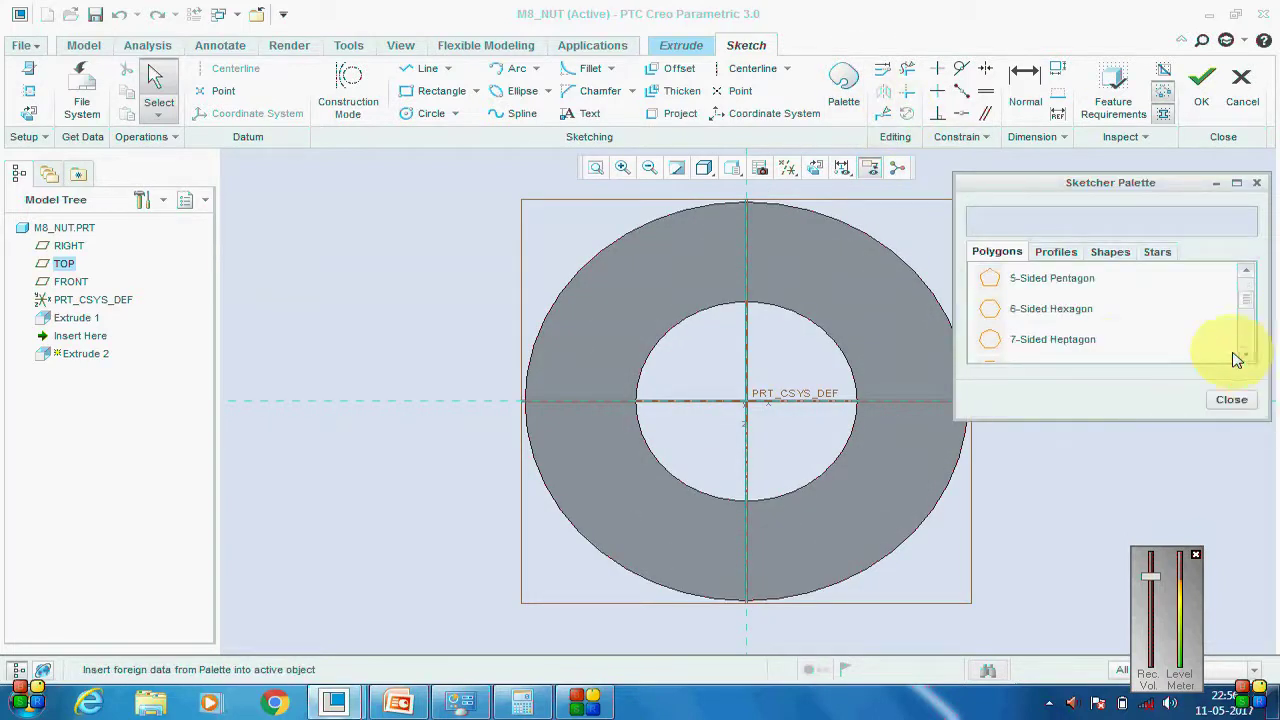
{"action": "left_click", "coordinate": [1033, 312]}
{"action": "left_click_drag", "start_coordinate": [1033, 312], "coordinate": [1017, 487]}
{"action": "left_click_drag", "start_coordinate": [714, 91], "coordinate": [614, 91]}
{"action": "type", "text": "1"}
{"action": "left_click", "coordinate": [788, 91]}
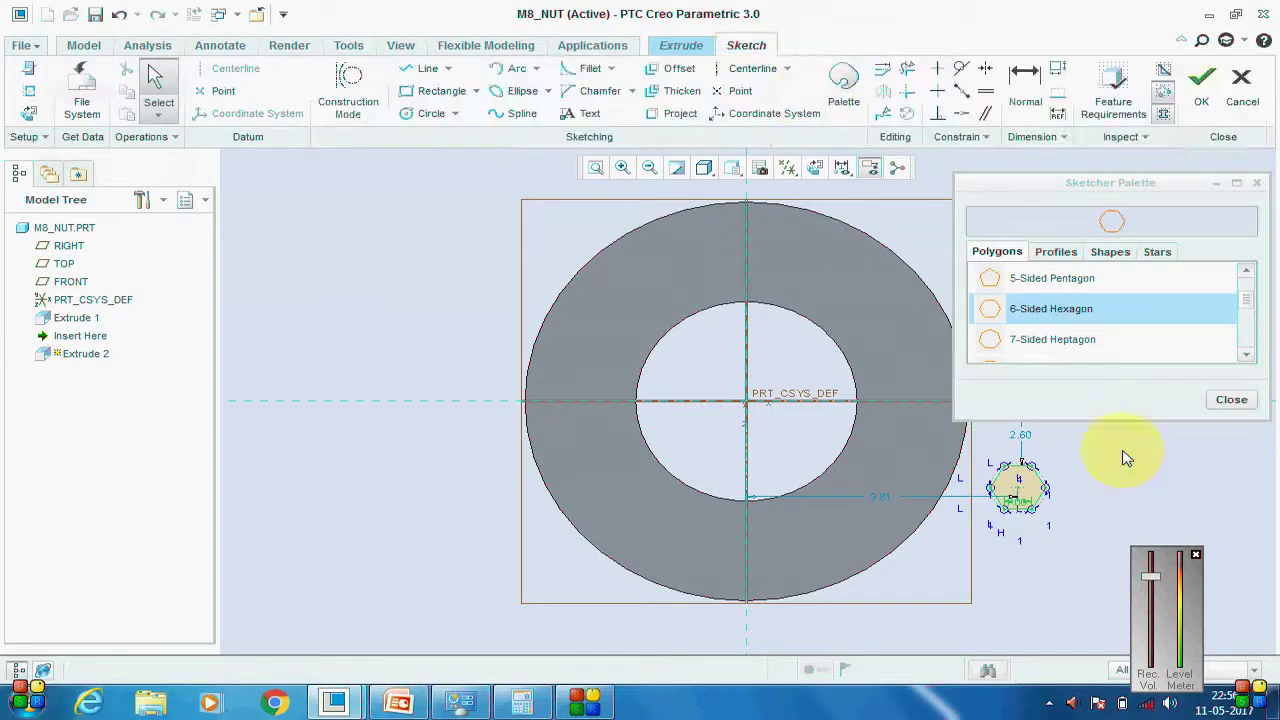
{"action": "left_click", "coordinate": [1233, 402]}
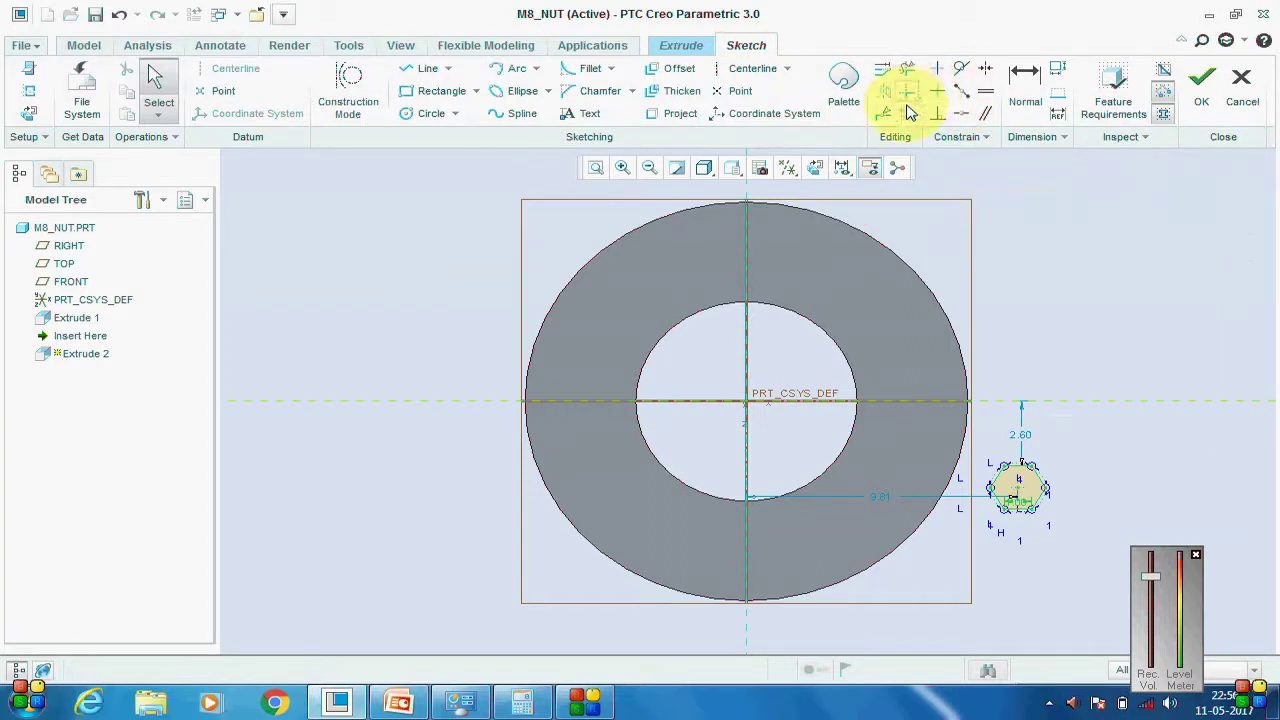
Make the hexagon's centre coincident with the horizontal and vertical references through the ring's centre.
{"action": "left_click", "coordinate": [961, 113]}
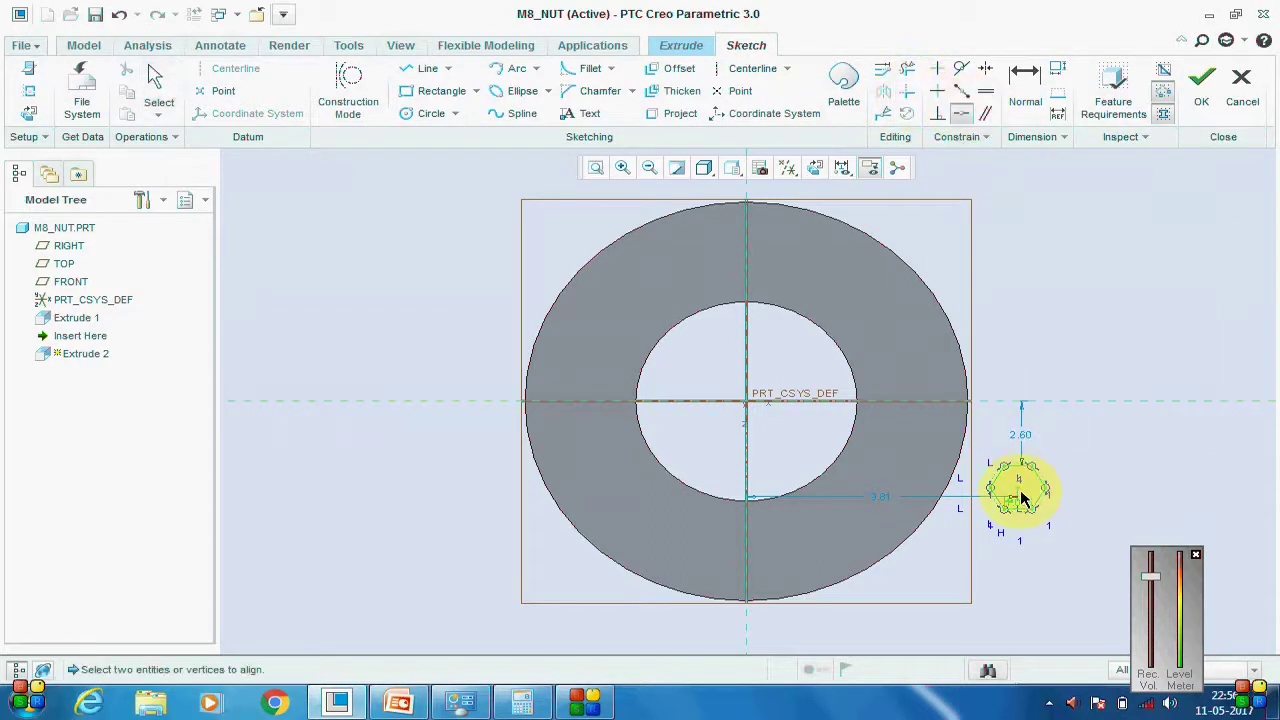
{"action": "left_click", "coordinate": [1063, 410]}
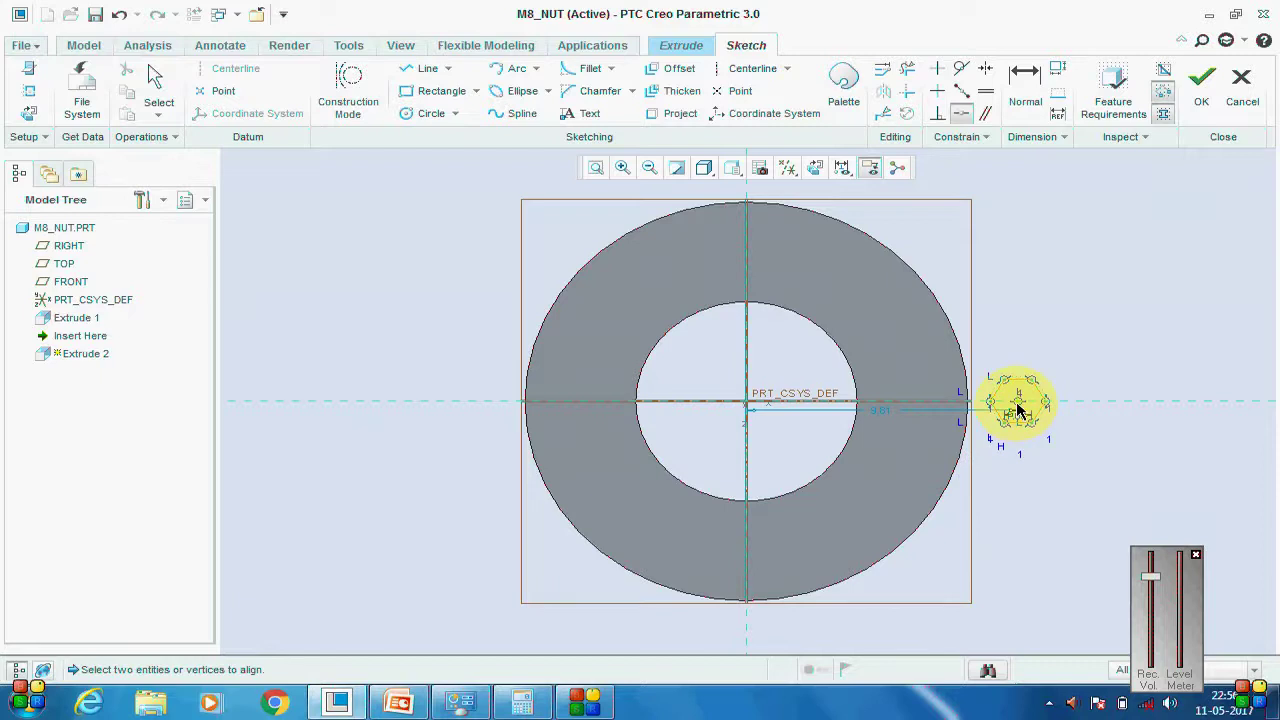
{"action": "left_click", "coordinate": [1018, 408]}
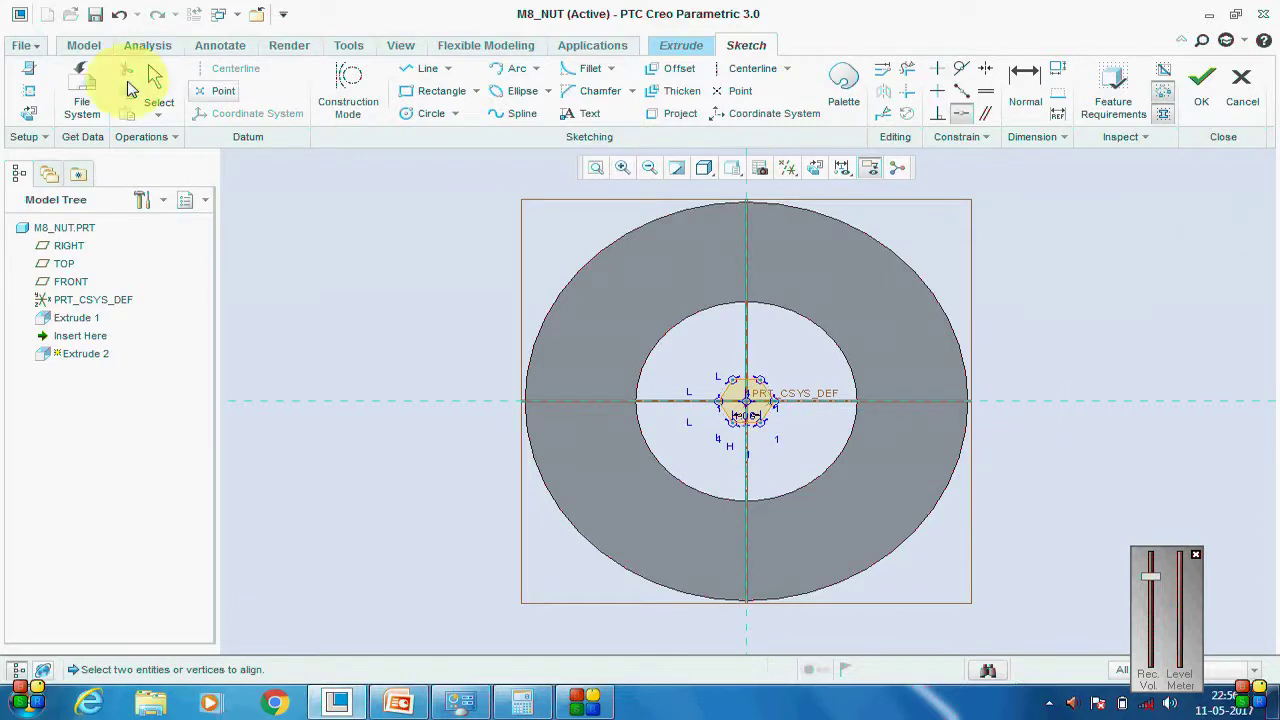
Add the ring's outer circular edge as a sketch reference and make a hexagon vertex coincident with it.
{"action": "left_click", "coordinate": [29, 90]}
{"action": "left_click", "coordinate": [858, 240]}
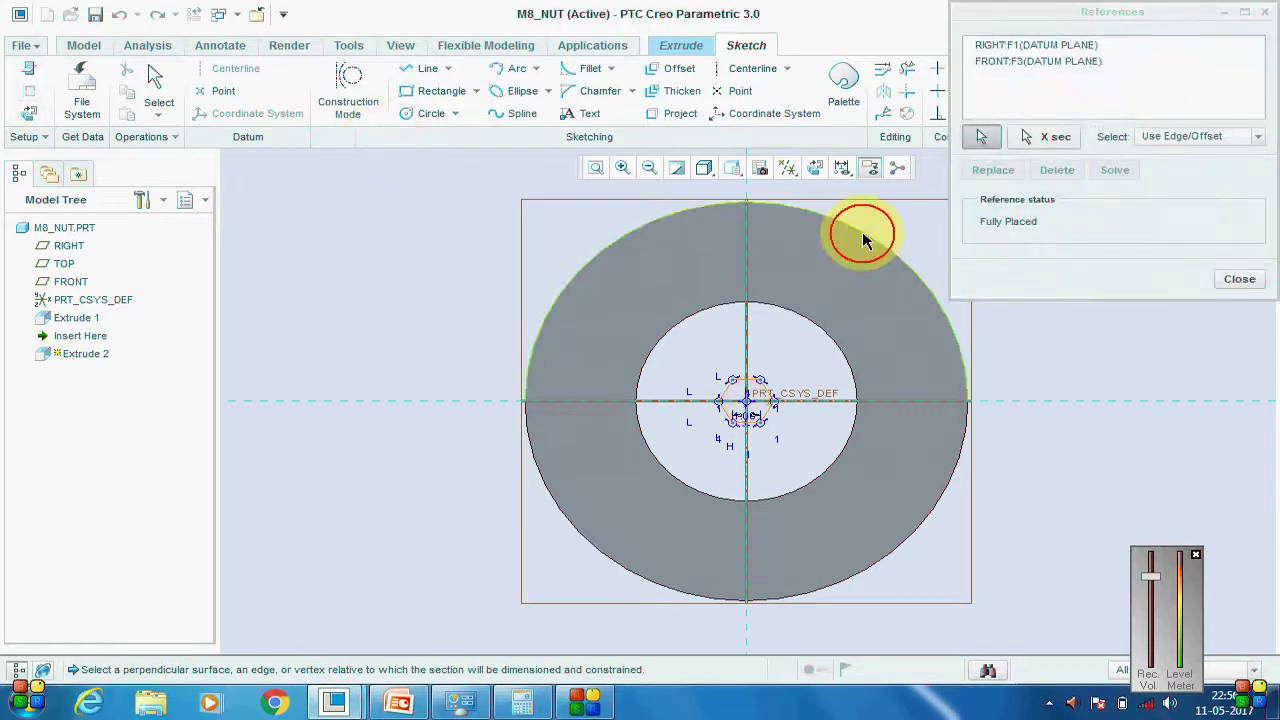
{"action": "left_click", "coordinate": [1240, 280]}
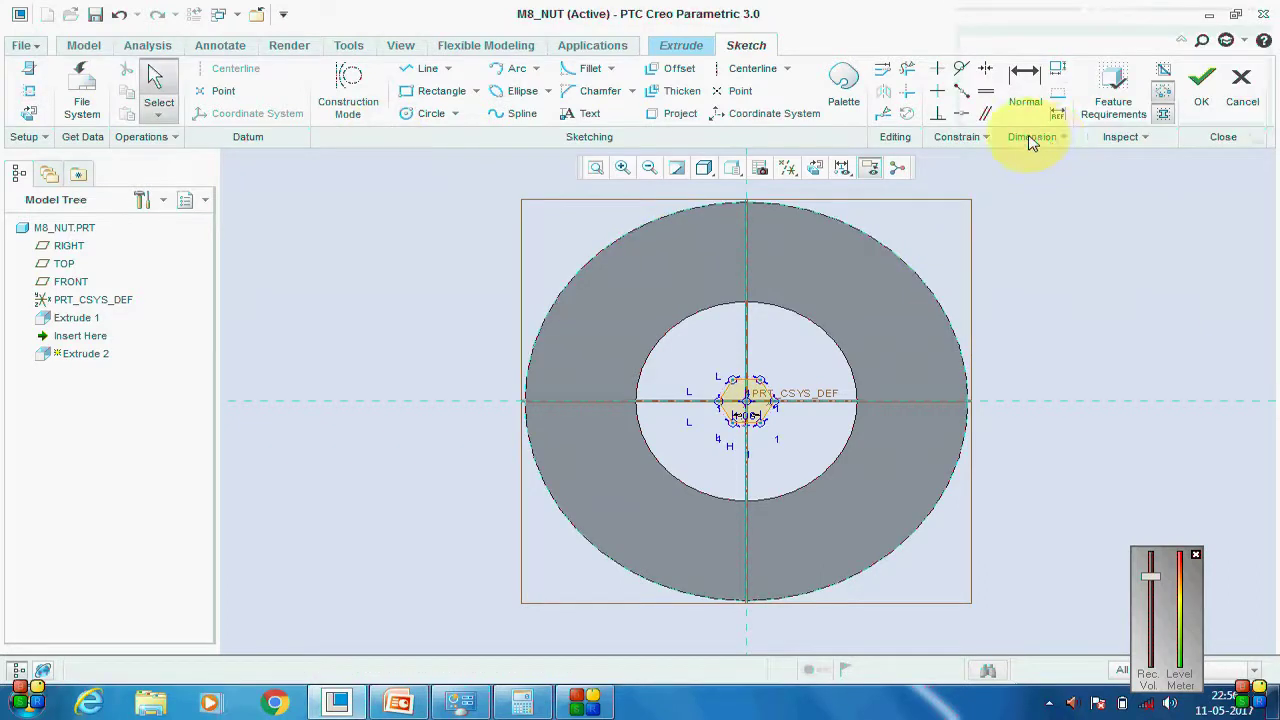
{"action": "left_click", "coordinate": [961, 113]}
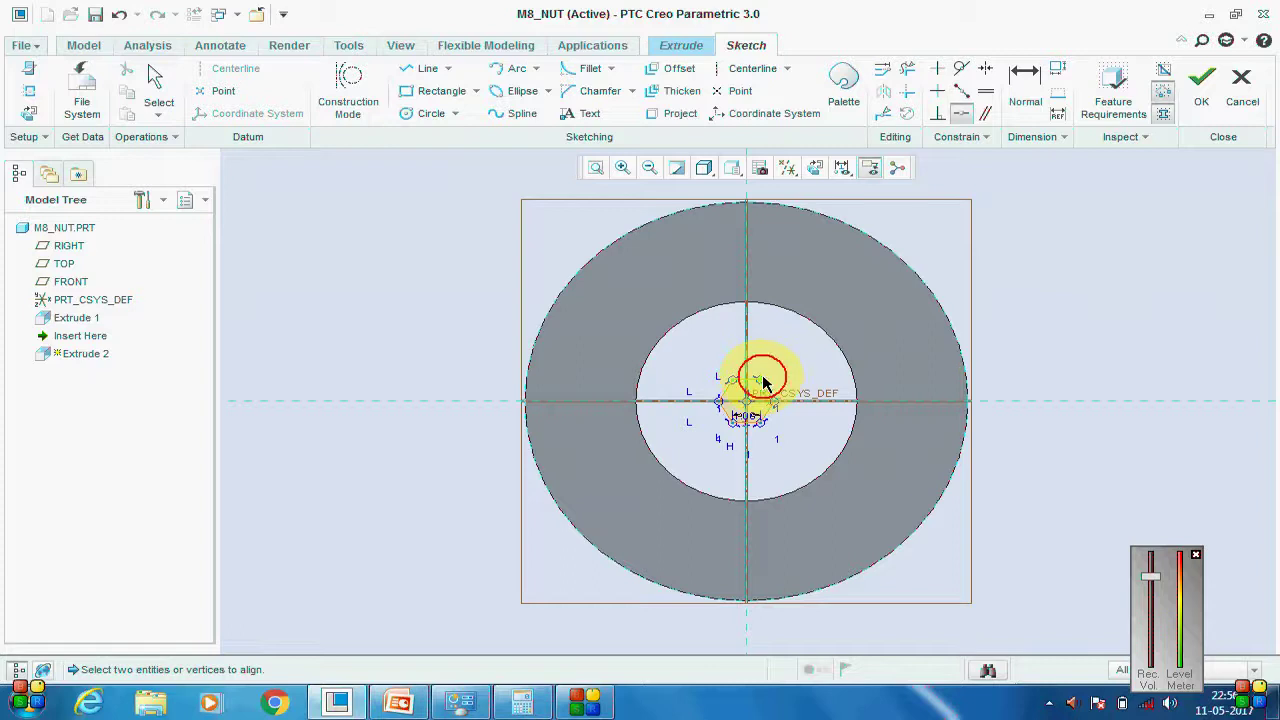
{"action": "left_click", "coordinate": [877, 238]}
{"action": "left_click", "coordinate": [1103, 203]}
Sketch a circle larger than the ring, centred on the origin around the hexagon, and finish the sketch.
{"action": "left_click", "coordinate": [425, 113]}
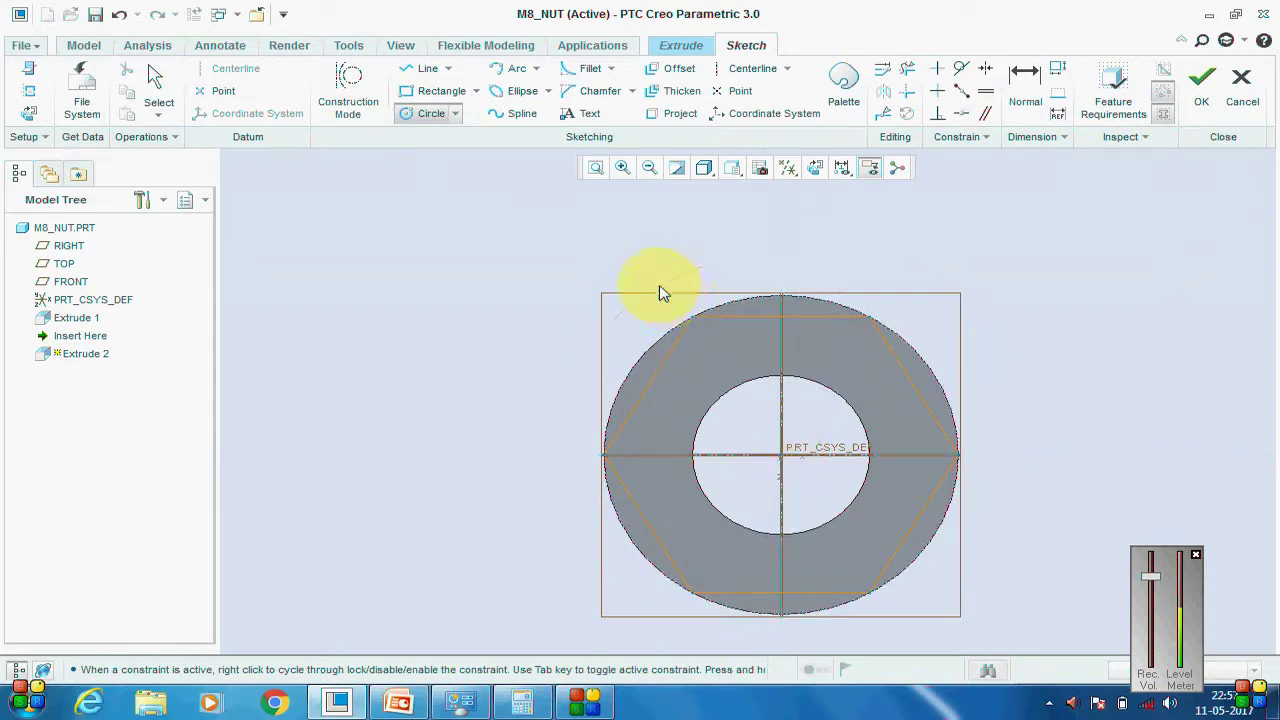
{"action": "left_click", "coordinate": [659, 292]}
{"action": "middle_click", "coordinate": [1189, 166]}
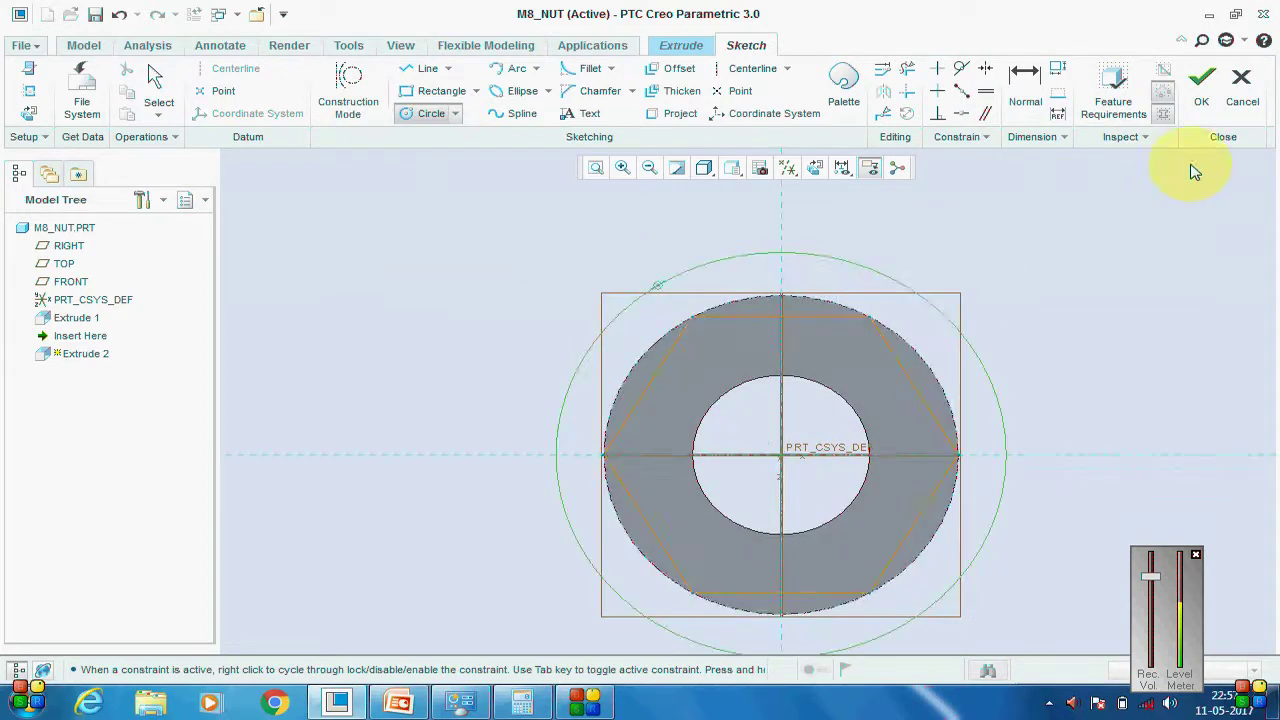
{"action": "left_click", "coordinate": [1197, 104]}
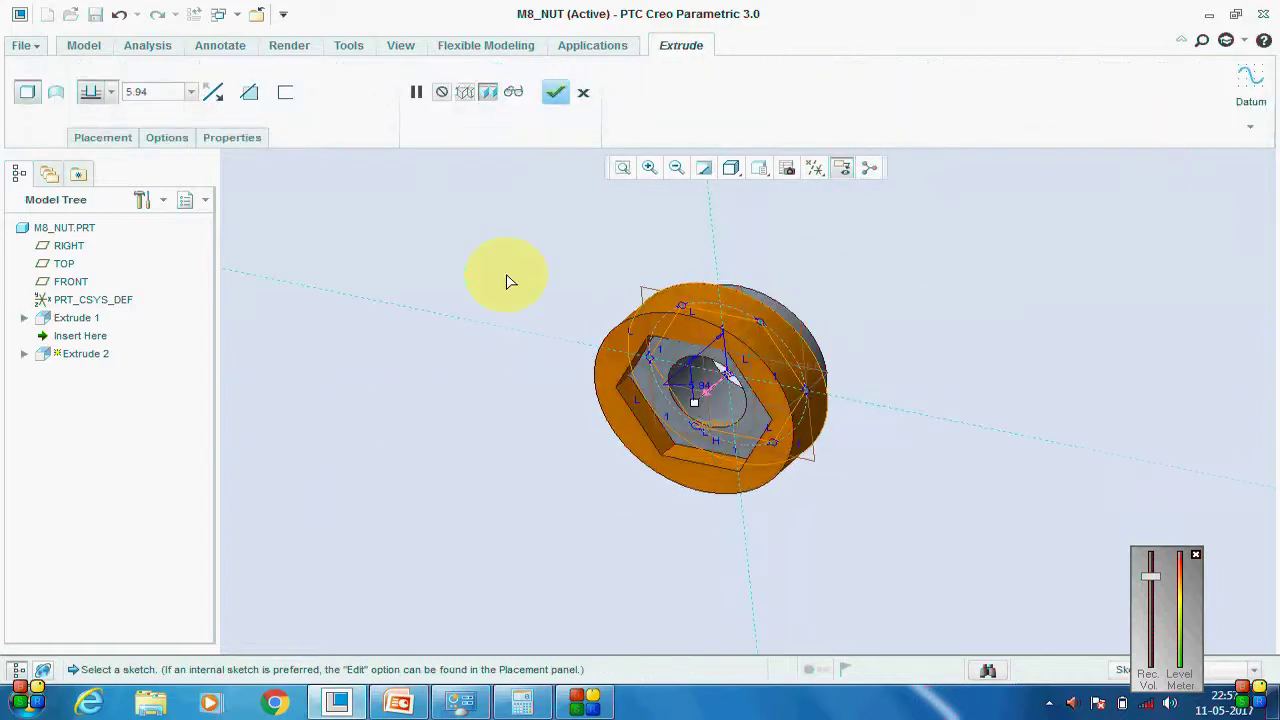
Complete the extrusion as a material-removing cut, symmetric about the sketch plane, with a depth of 15.70.
{"action": "left_click", "coordinate": [249, 92]}
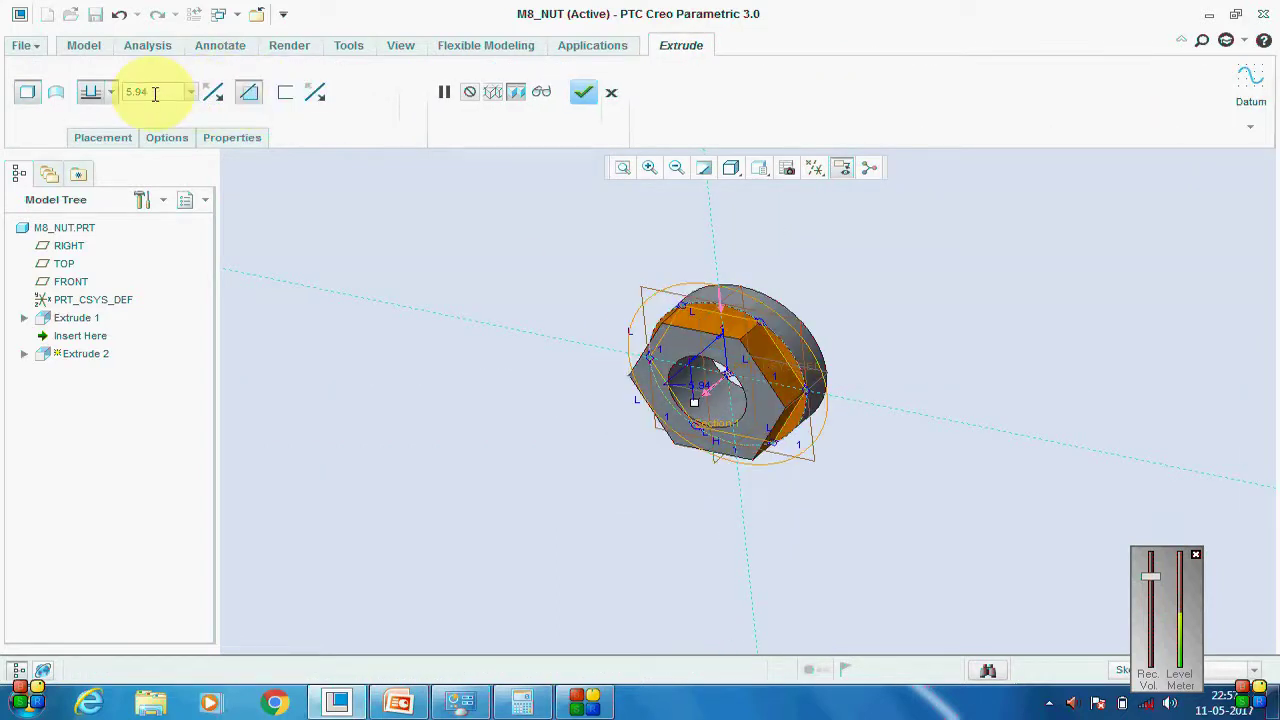
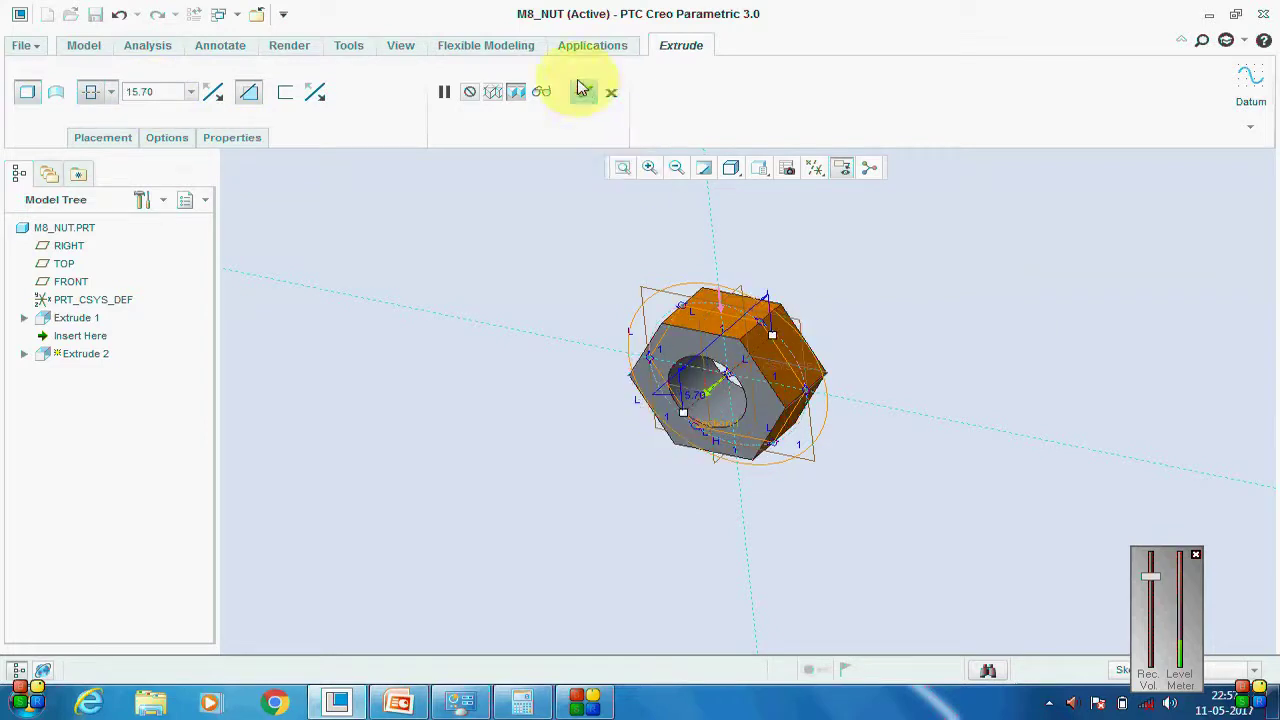
{"action": "left_click", "coordinate": [583, 92]}
{"action": "scroll", "coordinate": [700, 245], "scroll_direction": "up", "scroll_amount": 2}
{"action": "left_click", "coordinate": [675, 226]}
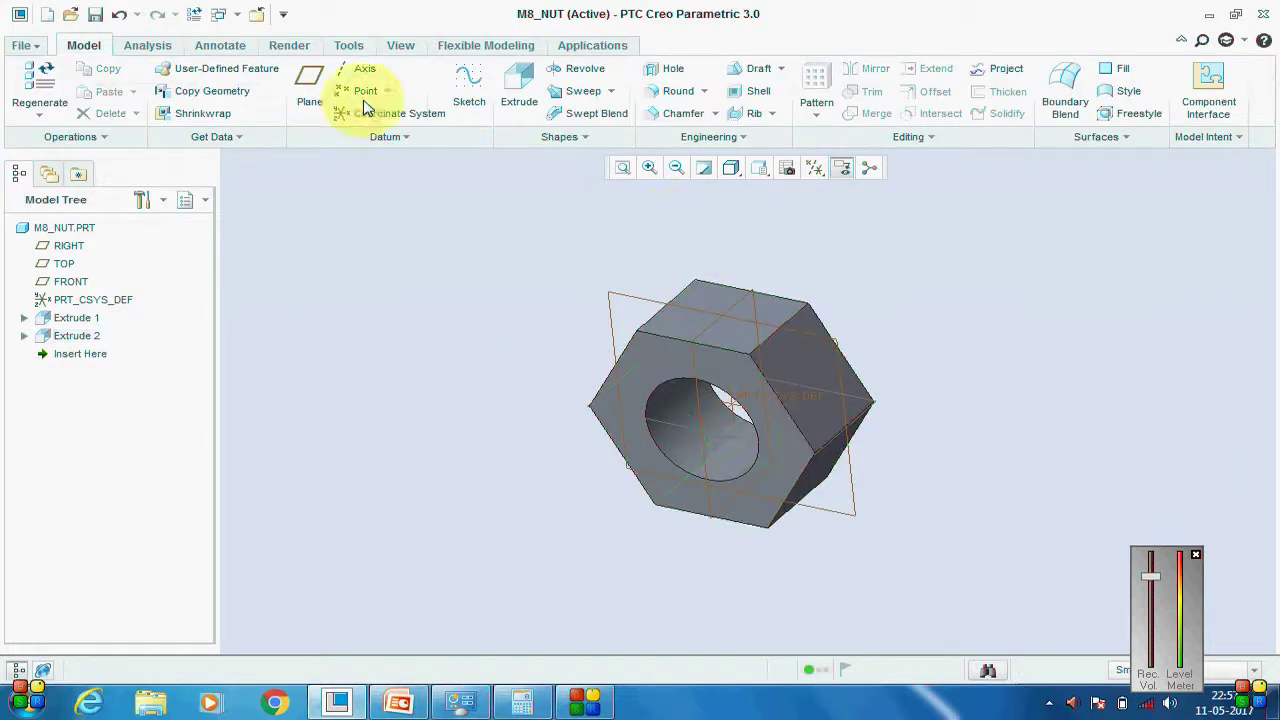
Display the hexagonal cut's dimensions in the part relations and add the relation d4=0.9*d1 for its depth.
{"action": "left_click", "coordinate": [349, 45]}
{"action": "left_click", "coordinate": [602, 113]}
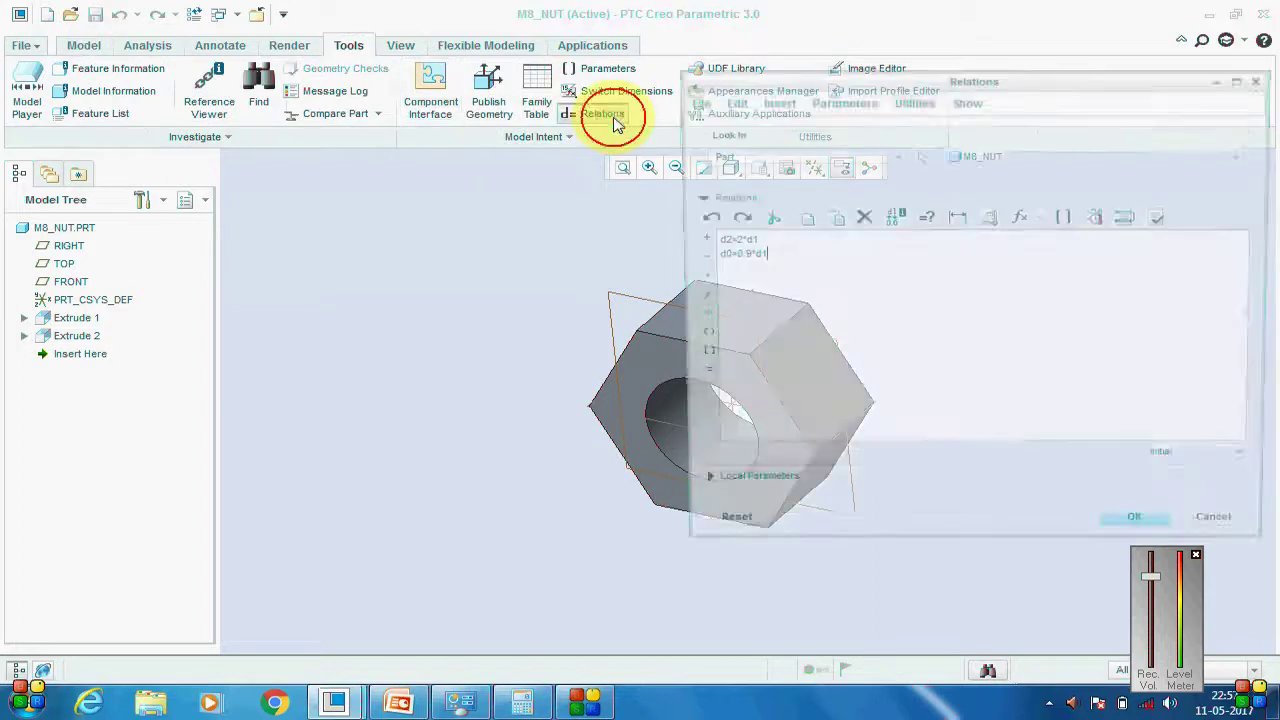
{"action": "scroll", "coordinate": [477, 352], "scroll_direction": "down", "scroll_amount": 3}
{"action": "scroll", "coordinate": [477, 352], "scroll_direction": "up", "scroll_amount": 3}
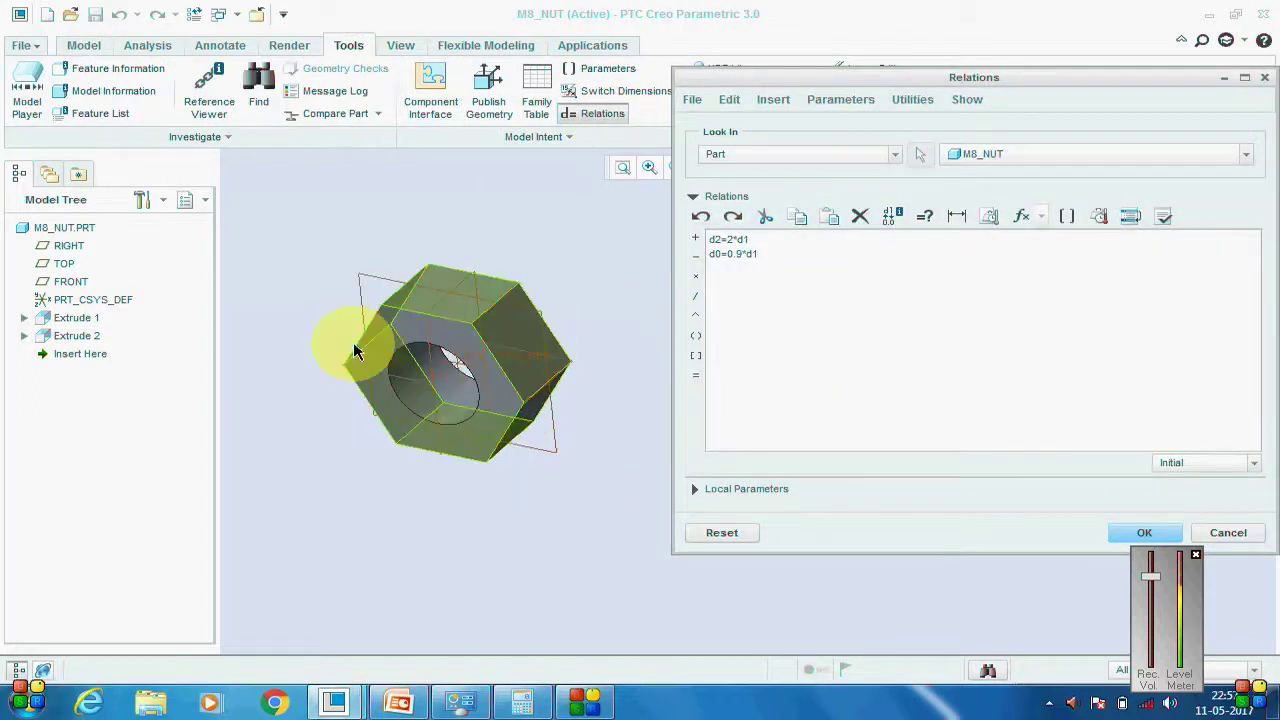
{"action": "left_click", "coordinate": [77, 335]}
{"action": "scroll", "coordinate": [382, 375], "scroll_direction": "down", "scroll_amount": 2}
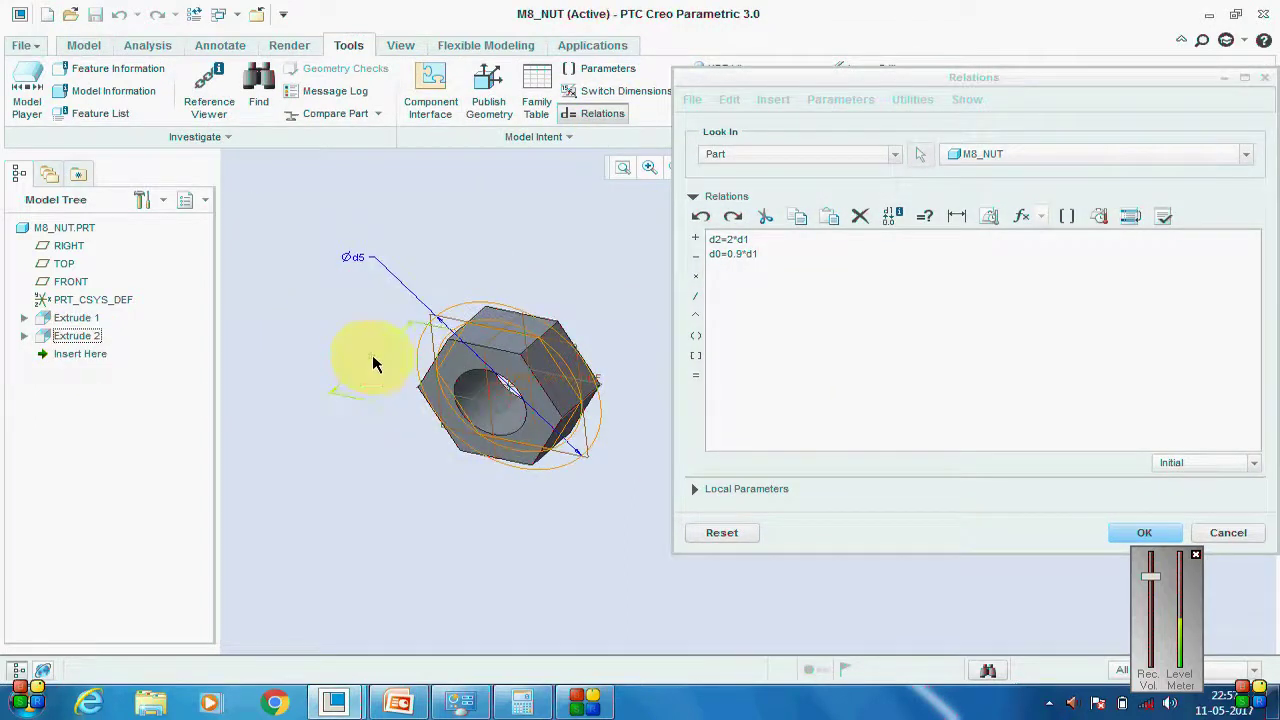
{"action": "left_click", "coordinate": [777, 257]}
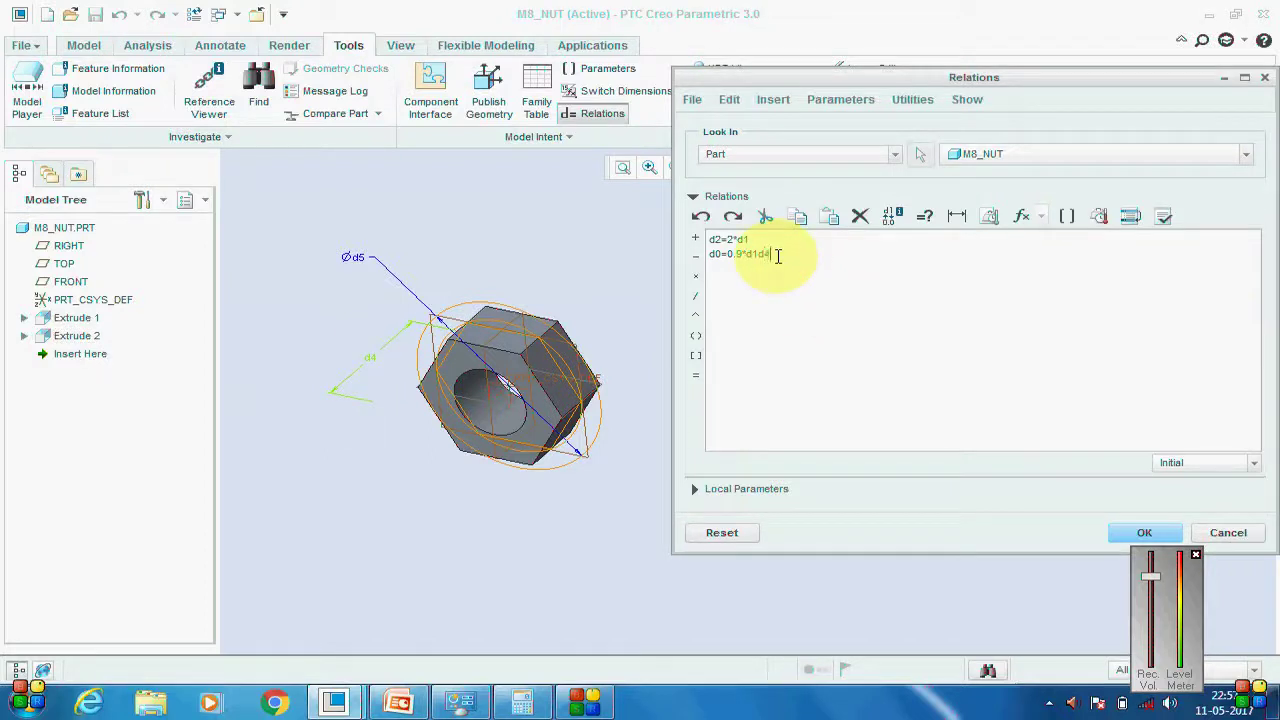
{"action": "left_click", "coordinate": [370, 360]}
{"action": "left_click", "coordinate": [737, 267]}
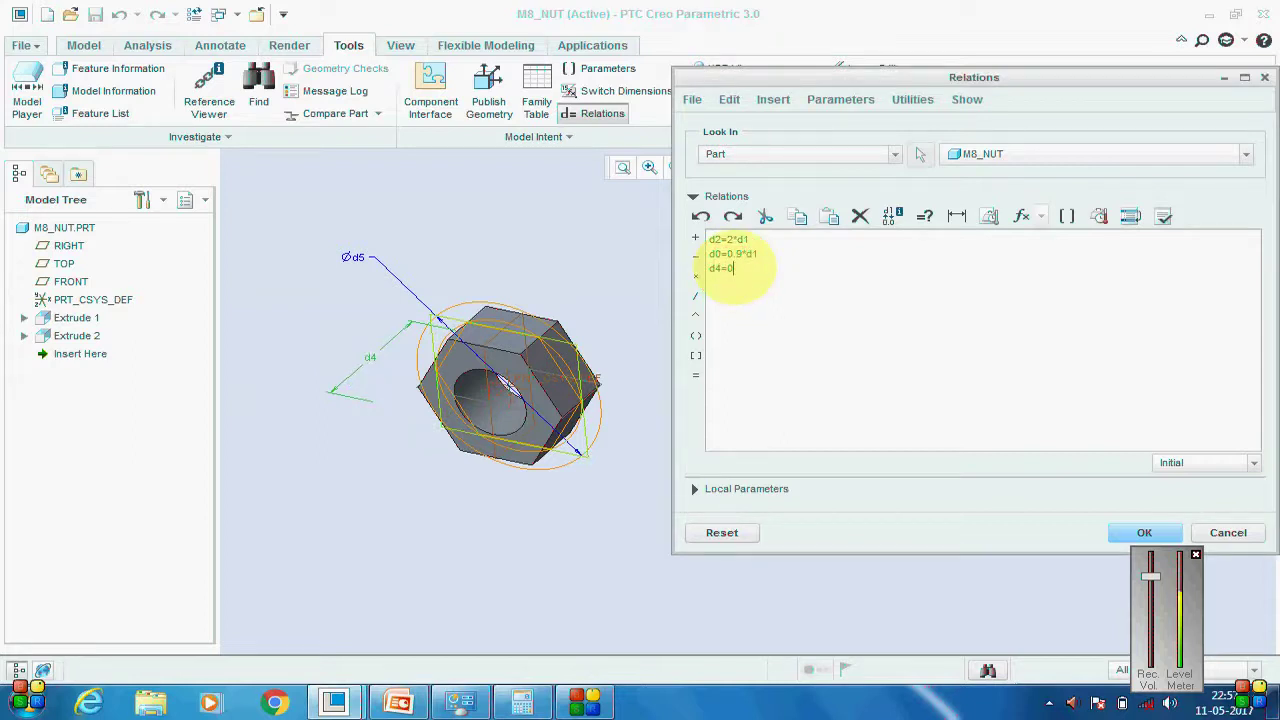
{"action": "left_click", "coordinate": [713, 275]}
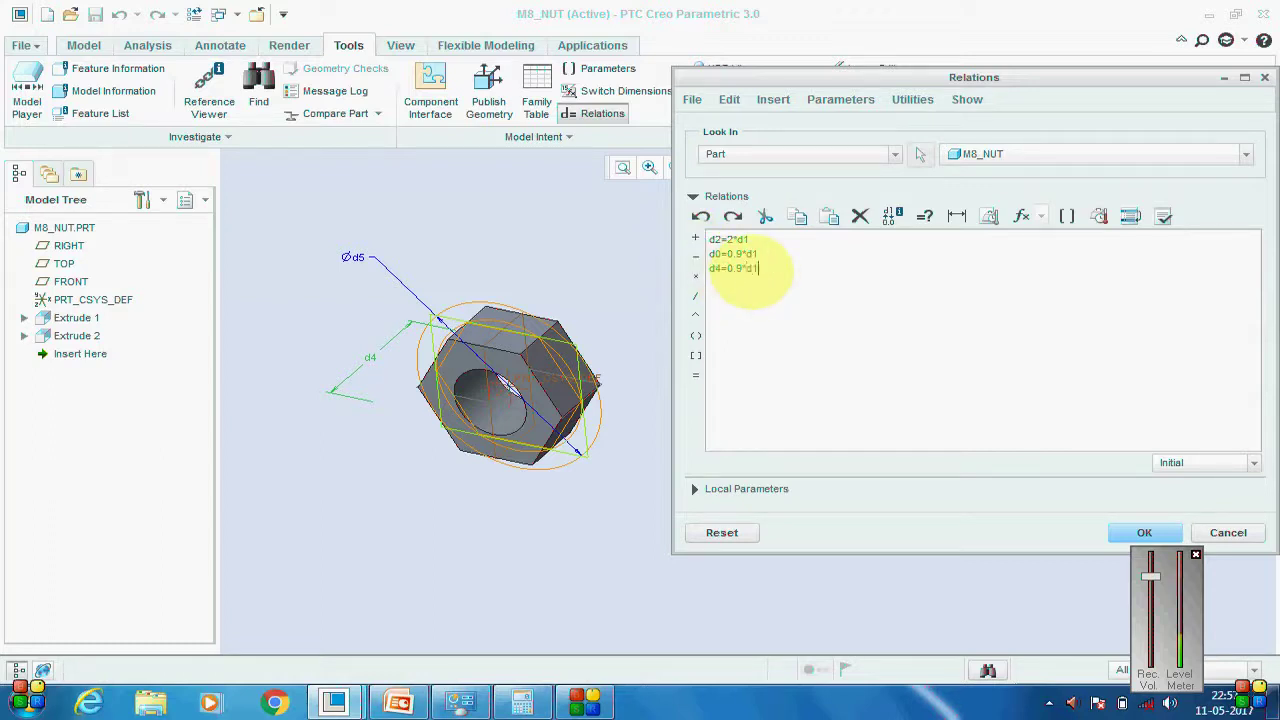
{"action": "key", "text": "Return"}
Add the relation d5=1.5*d2 for the diameter of the cut's outer circle and accept the relations.
{"action": "left_click", "coordinate": [358, 262]}
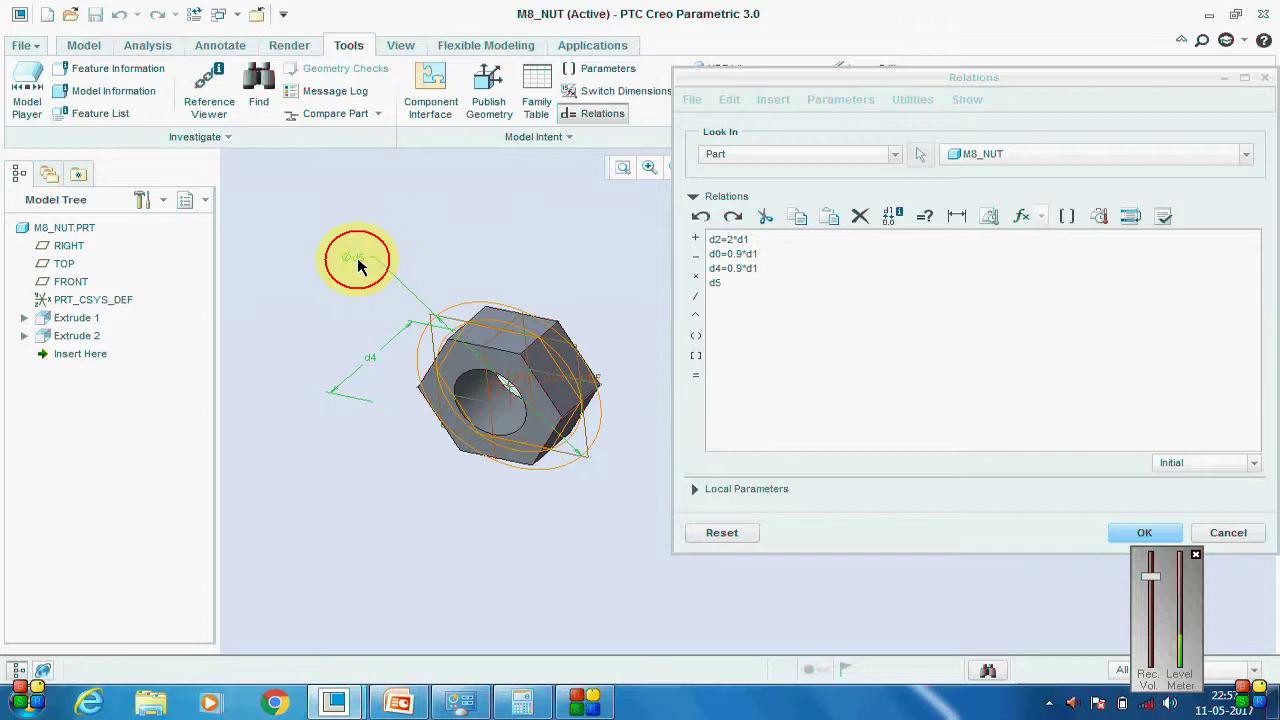
{"action": "left_click", "coordinate": [740, 285]}
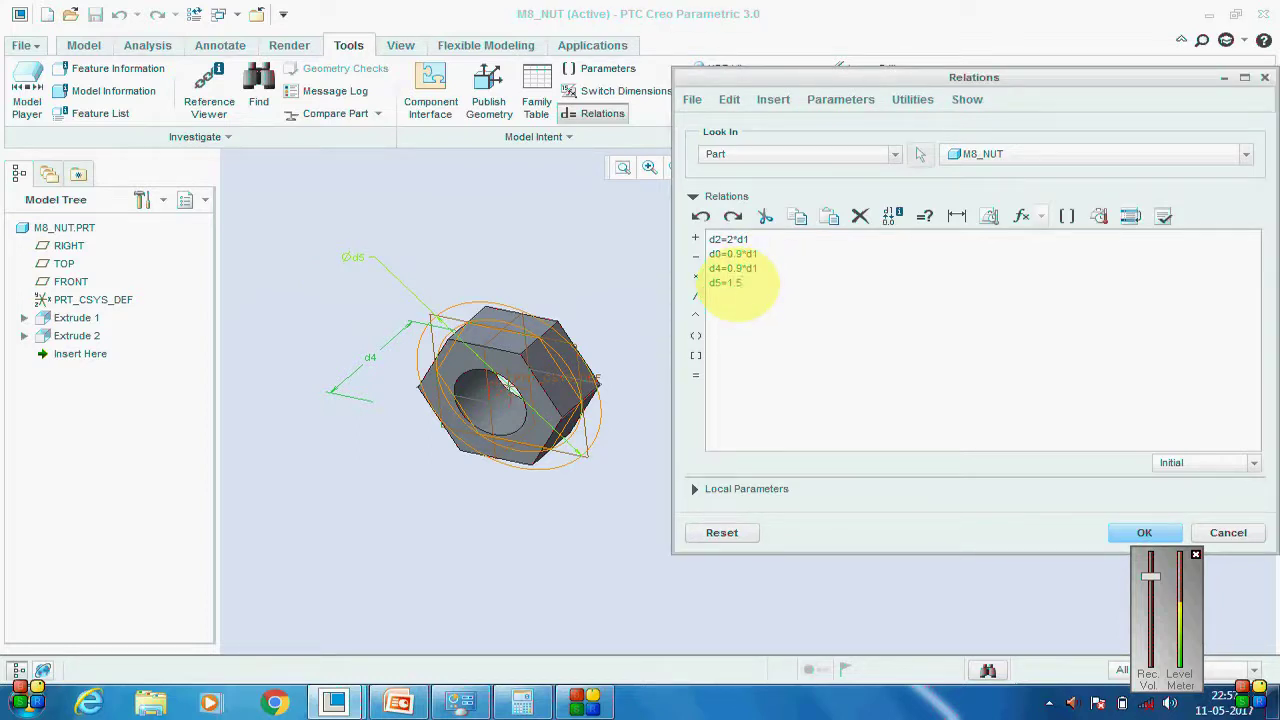
{"action": "left_click", "coordinate": [742, 291]}
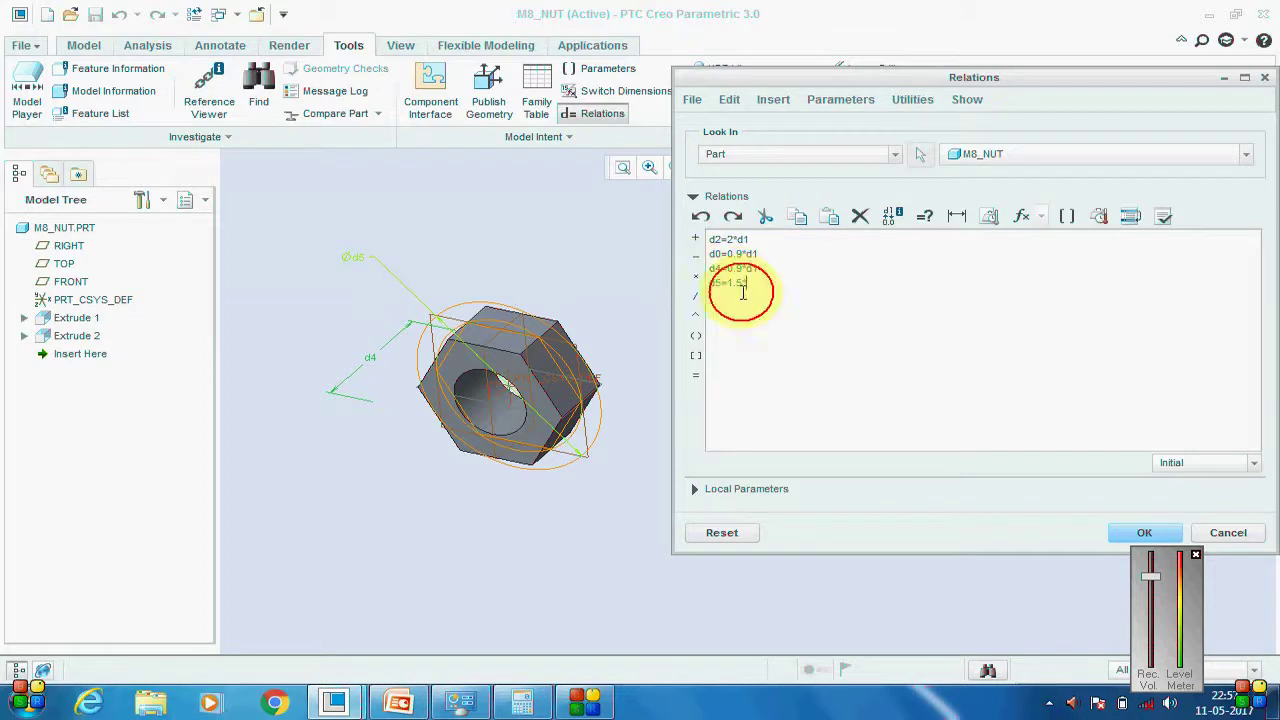
{"action": "type", "text": "*d2"}
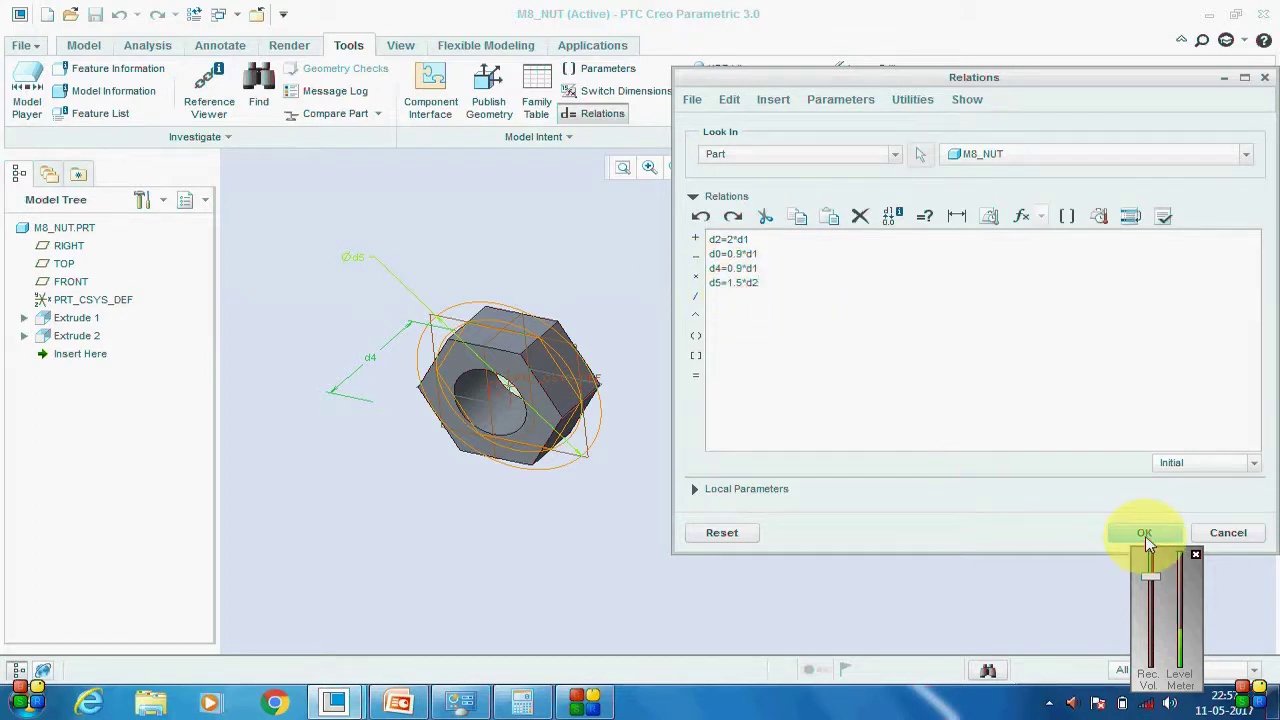
{"action": "left_click", "coordinate": [1145, 533]}
Restore the default model orientation and save the nut part.
{"action": "left_click", "coordinate": [840, 343]}
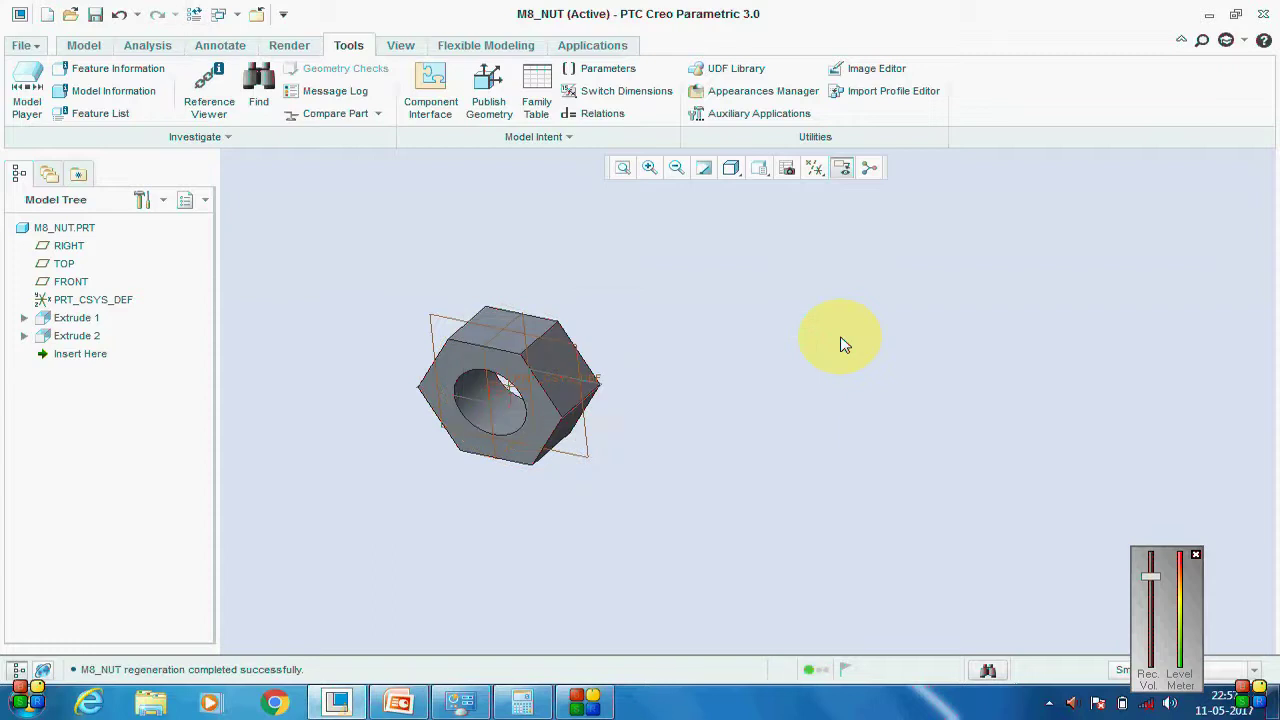
{"action": "key", "text": "ctrl+d"}
{"action": "key", "text": "ctrl+s"}
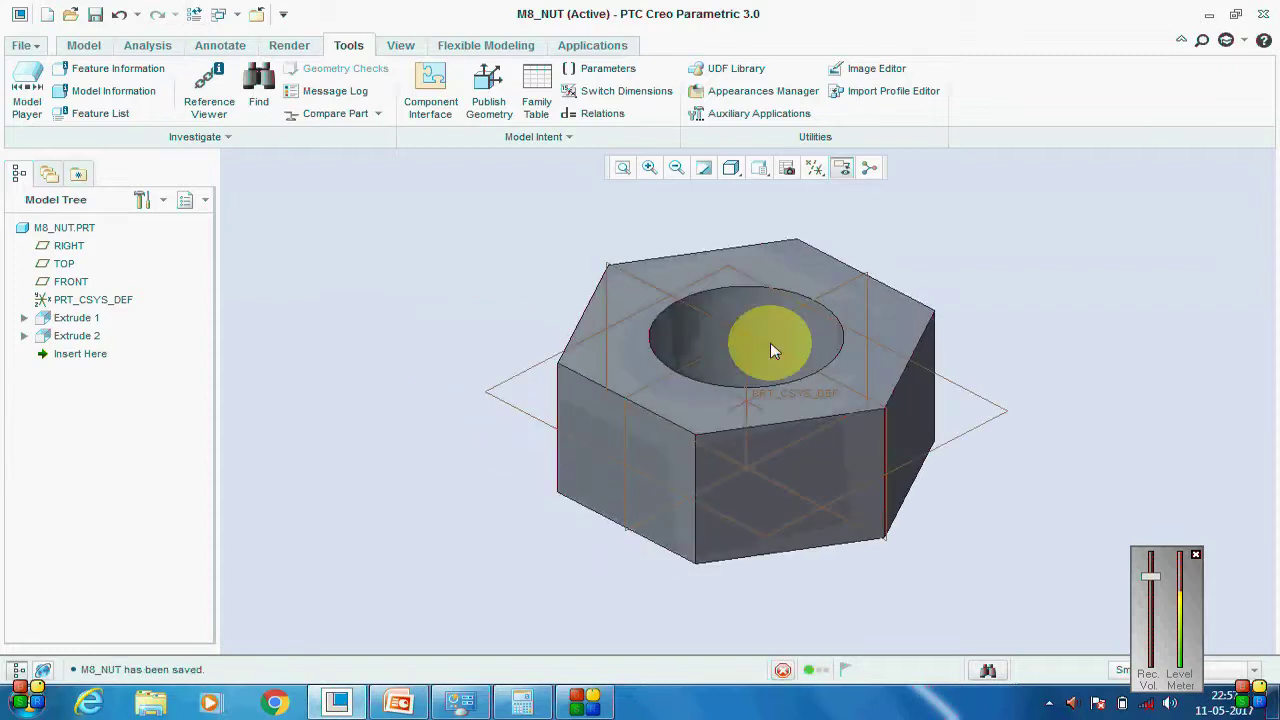
Chamfer both circular edges of the nut's hole with a D x D chamfer of 0.40.
{"action": "left_click", "coordinate": [83, 45]}
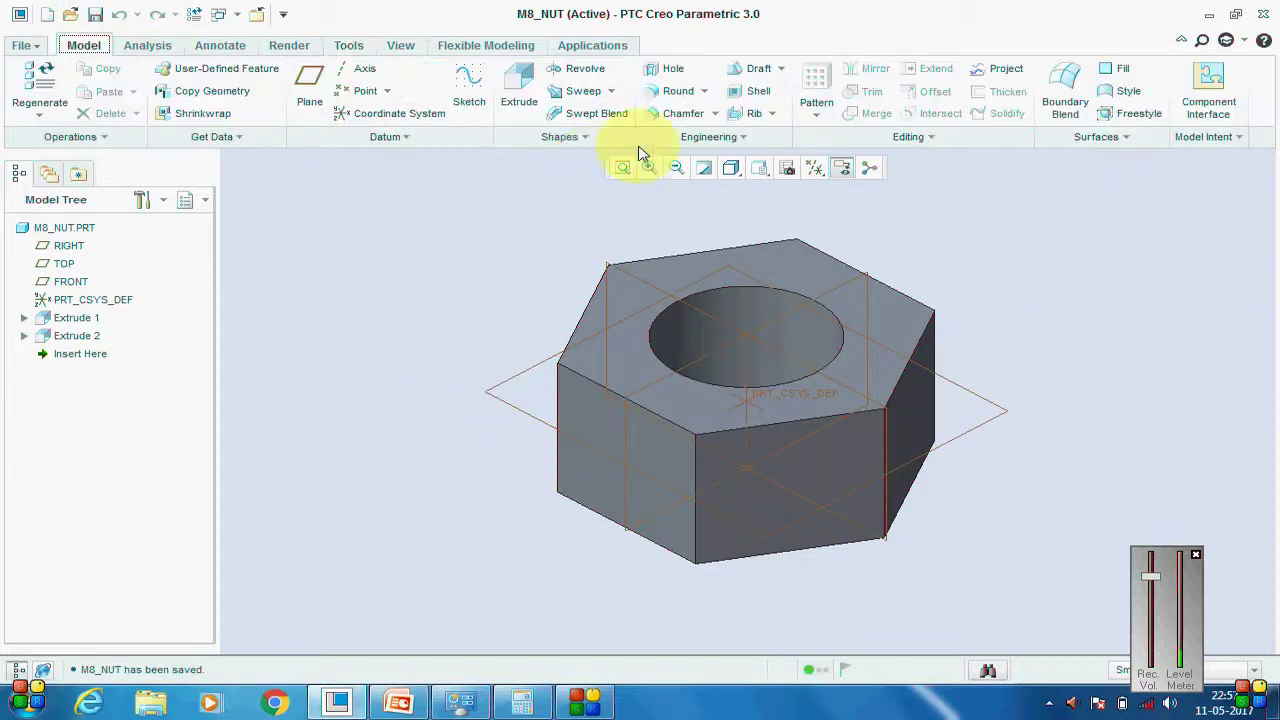
{"action": "left_click", "coordinate": [698, 113]}
{"action": "left_click", "coordinate": [720, 289]}
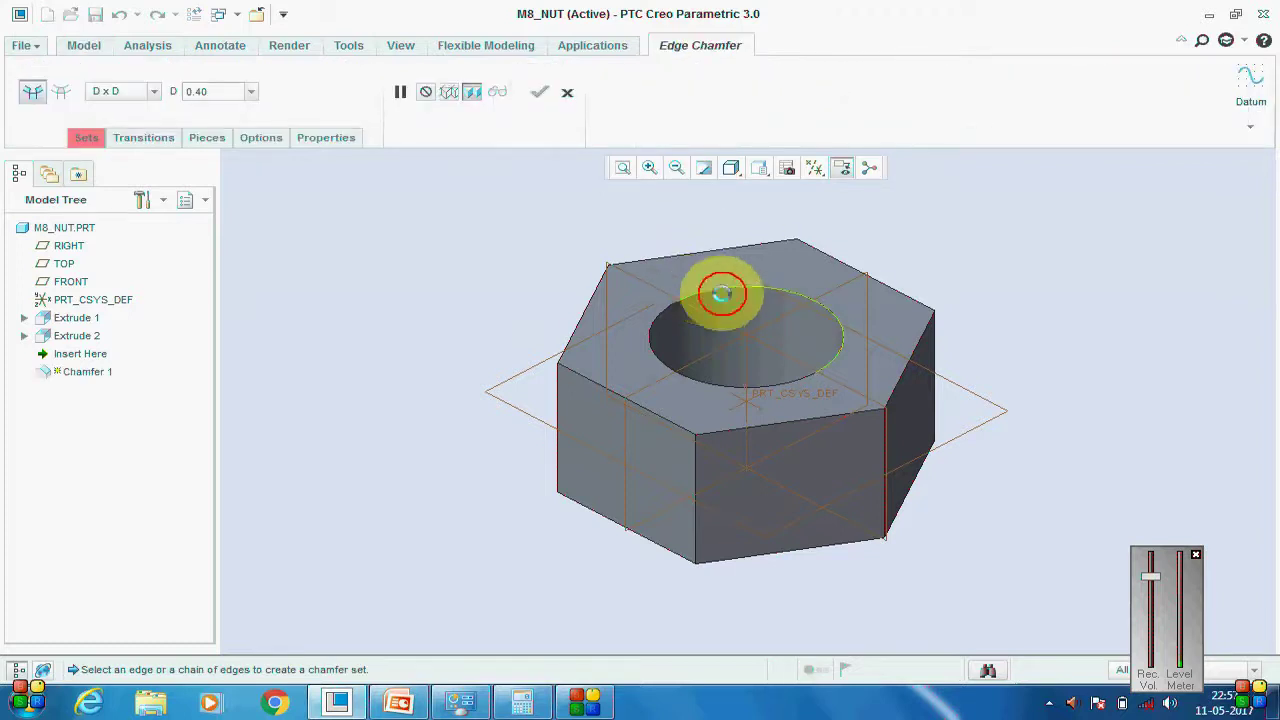
{"action": "scroll", "coordinate": [765, 333], "scroll_direction": "down", "scroll_amount": 2}
{"action": "middle_click_drag", "start_coordinate": [765, 333], "coordinate": [792, 485]}
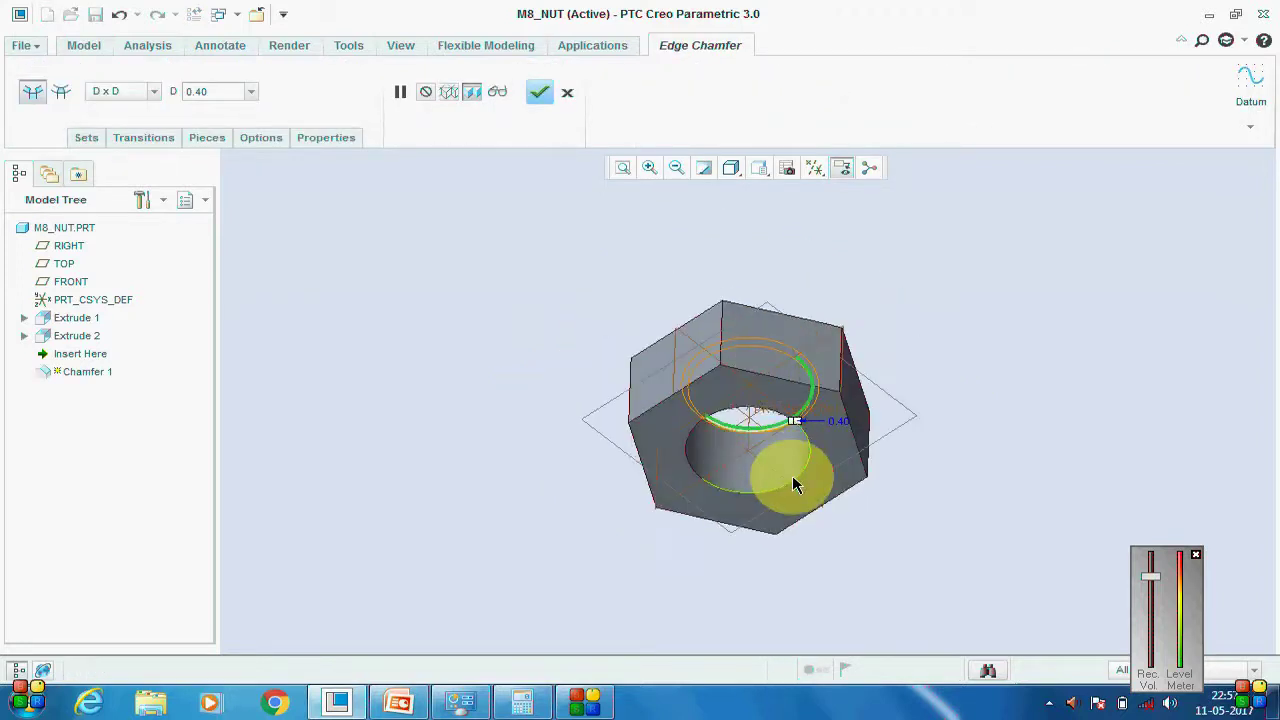
{"action": "left_click", "coordinate": [539, 92]}
{"action": "middle_click_drag", "start_coordinate": [880, 287], "coordinate": [1026, 306]}
{"action": "left_click", "coordinate": [911, 237]}
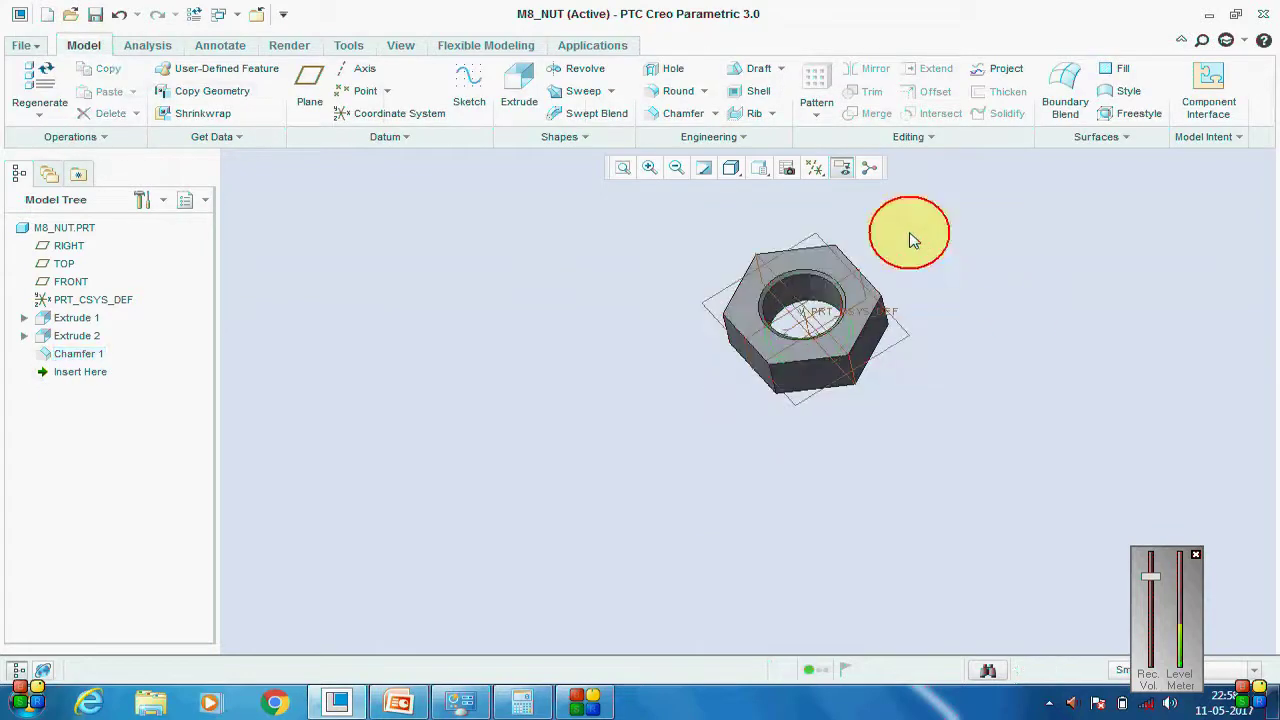
{"action": "middle_click_drag", "start_coordinate": [911, 237], "coordinate": [830, 290]}
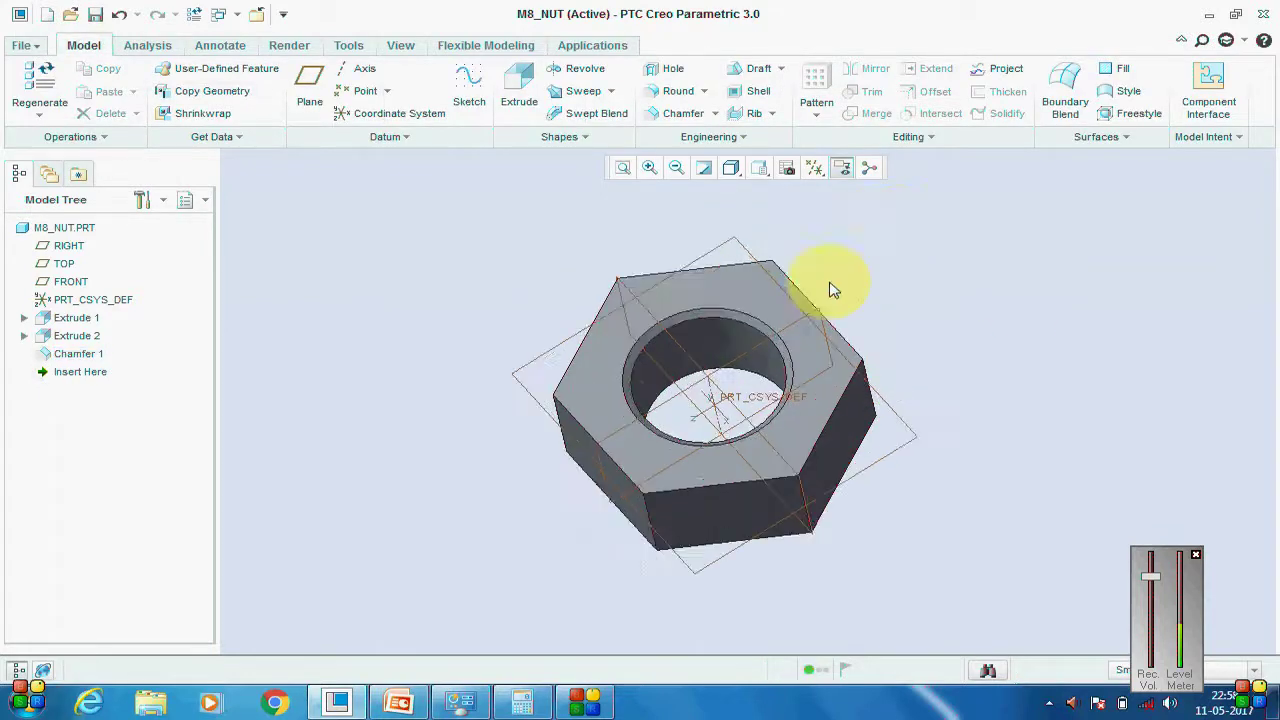
Display the hole chamfer's dimension symbol within the part relations.
{"action": "left_click", "coordinate": [346, 44]}
{"action": "left_click", "coordinate": [602, 113]}
{"action": "scroll", "coordinate": [657, 371], "scroll_direction": "up", "scroll_amount": 2}
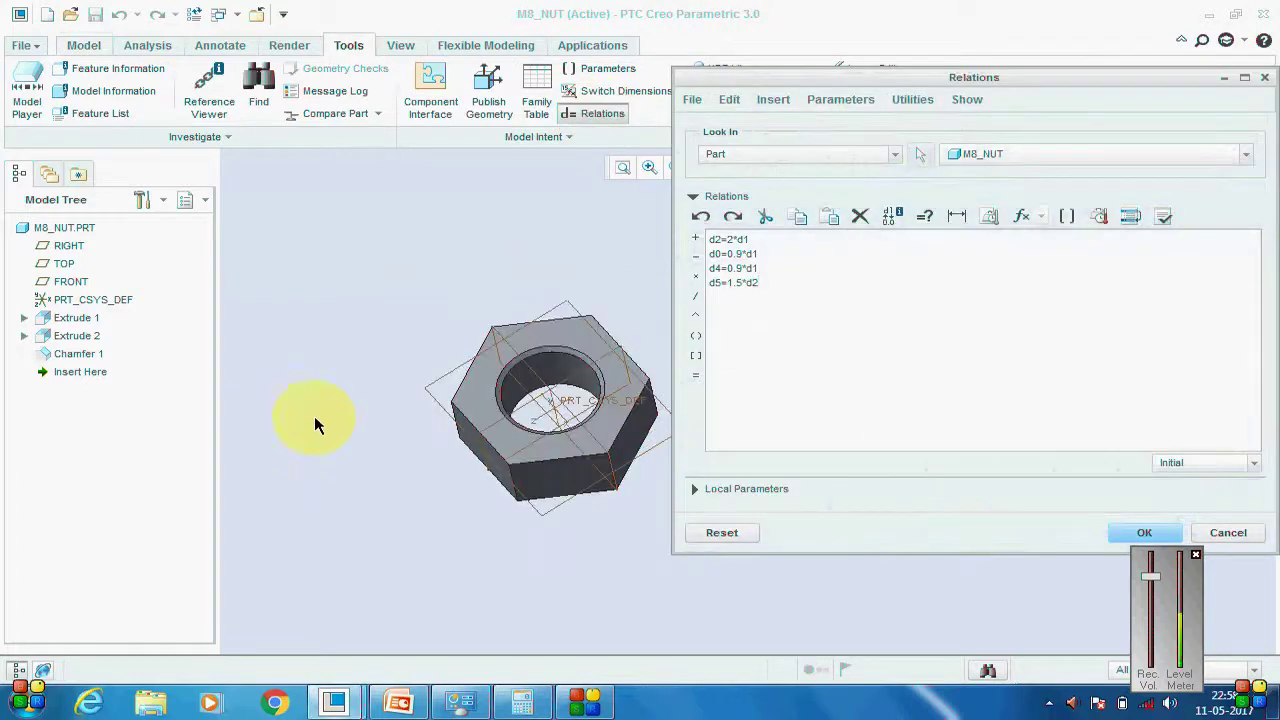
{"action": "scroll", "coordinate": [585, 313], "scroll_direction": "down", "scroll_amount": 2}
{"action": "left_click", "coordinate": [558, 296]}
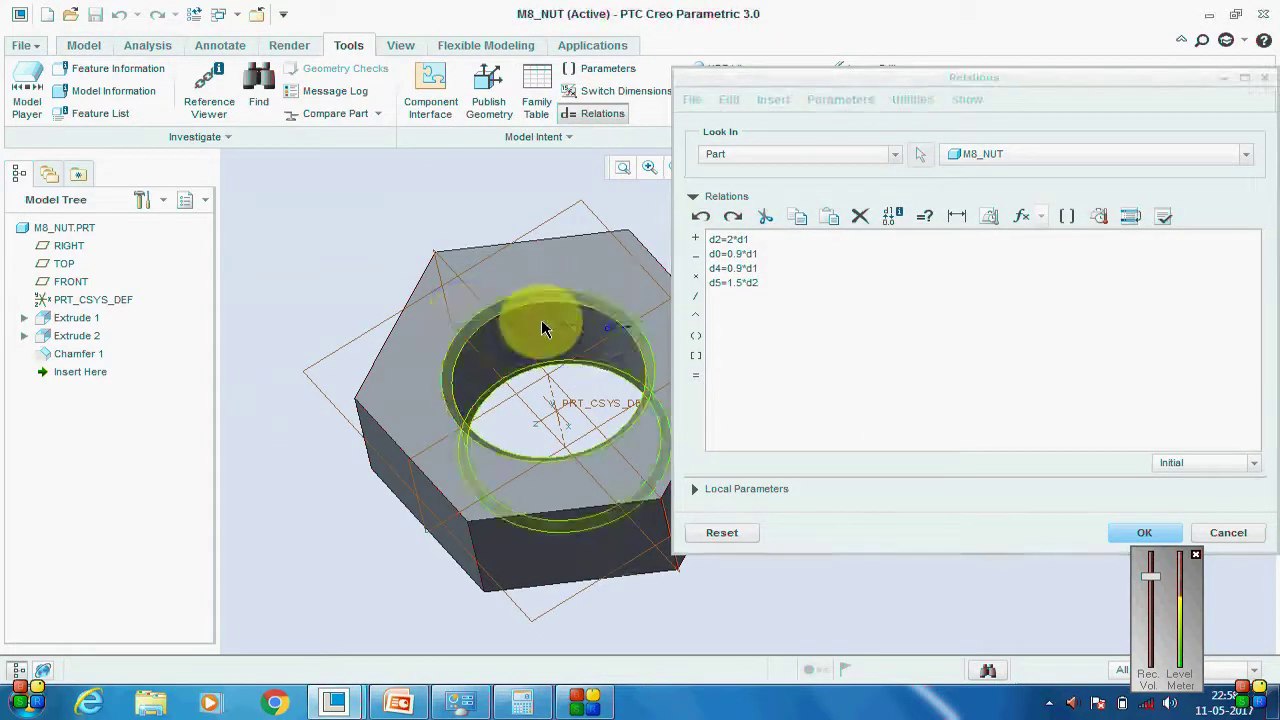
{"action": "scroll", "coordinate": [560, 300], "scroll_direction": "down", "scroll_amount": 2}
Add the relation d7=0.05*d1 for the chamfer size and accept the relations.
{"action": "left_click", "coordinate": [765, 282]}
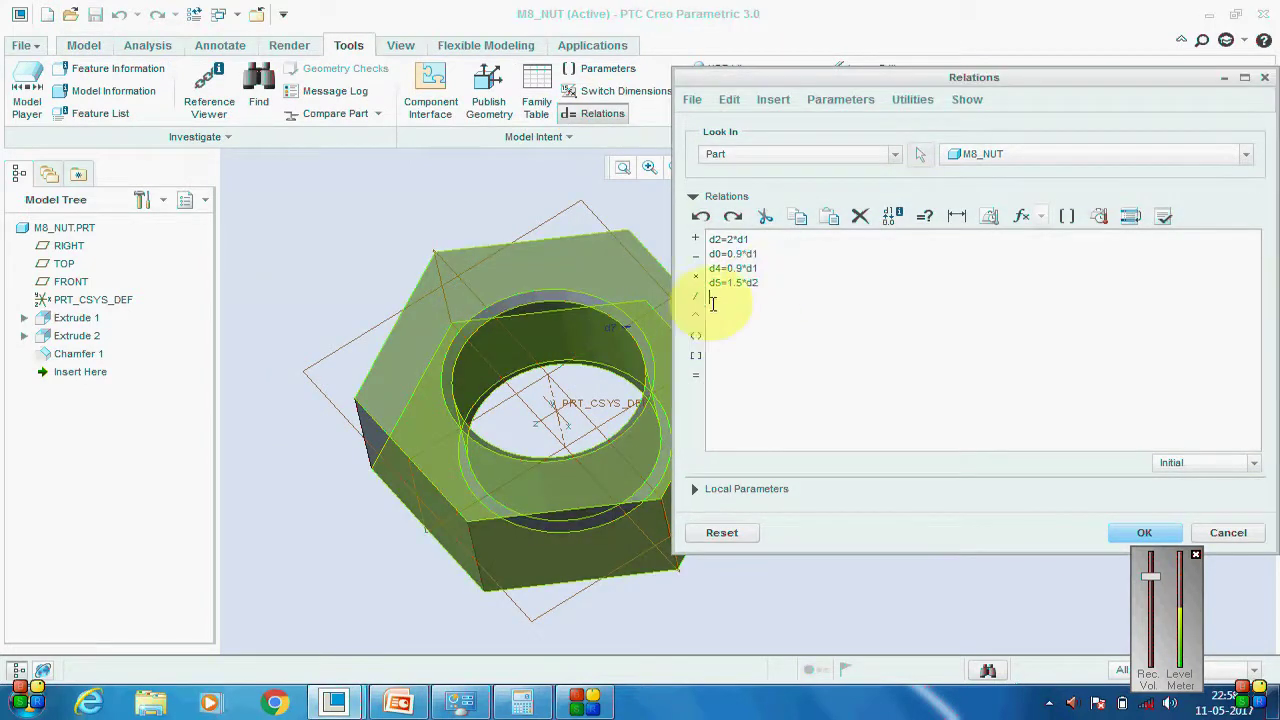
{"action": "left_click", "coordinate": [612, 328]}
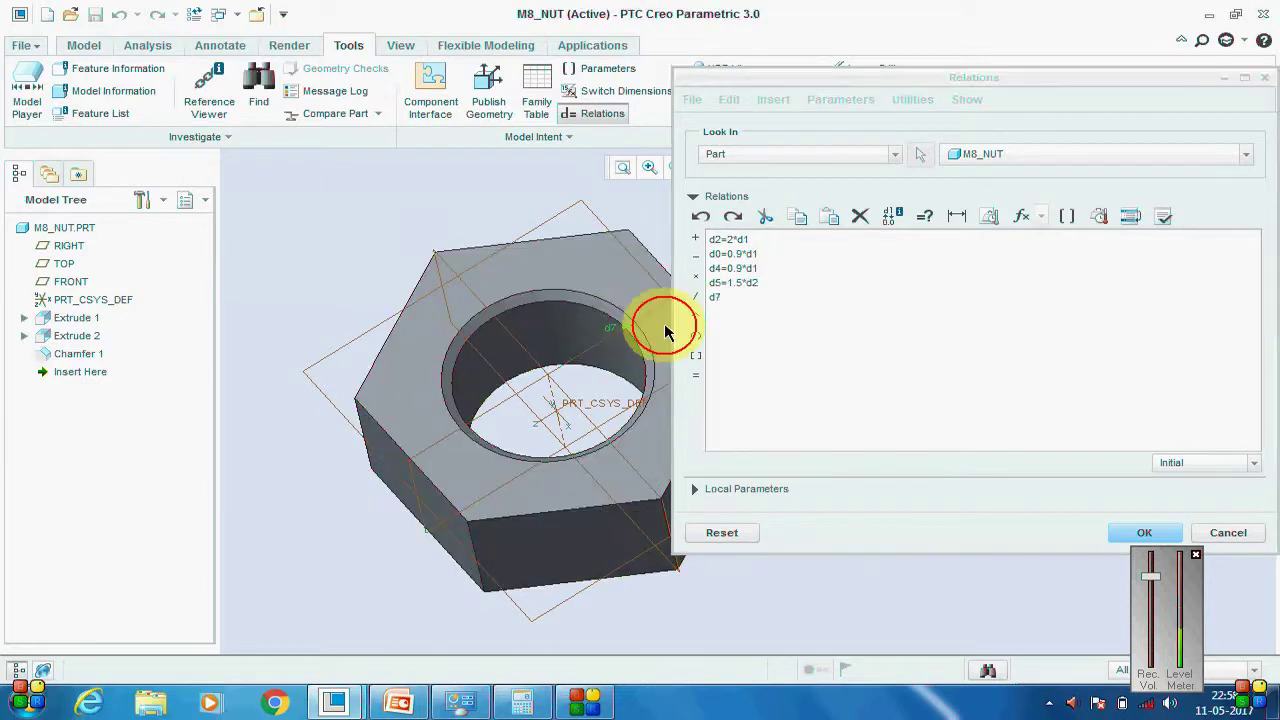
{"action": "left_click", "coordinate": [730, 299]}
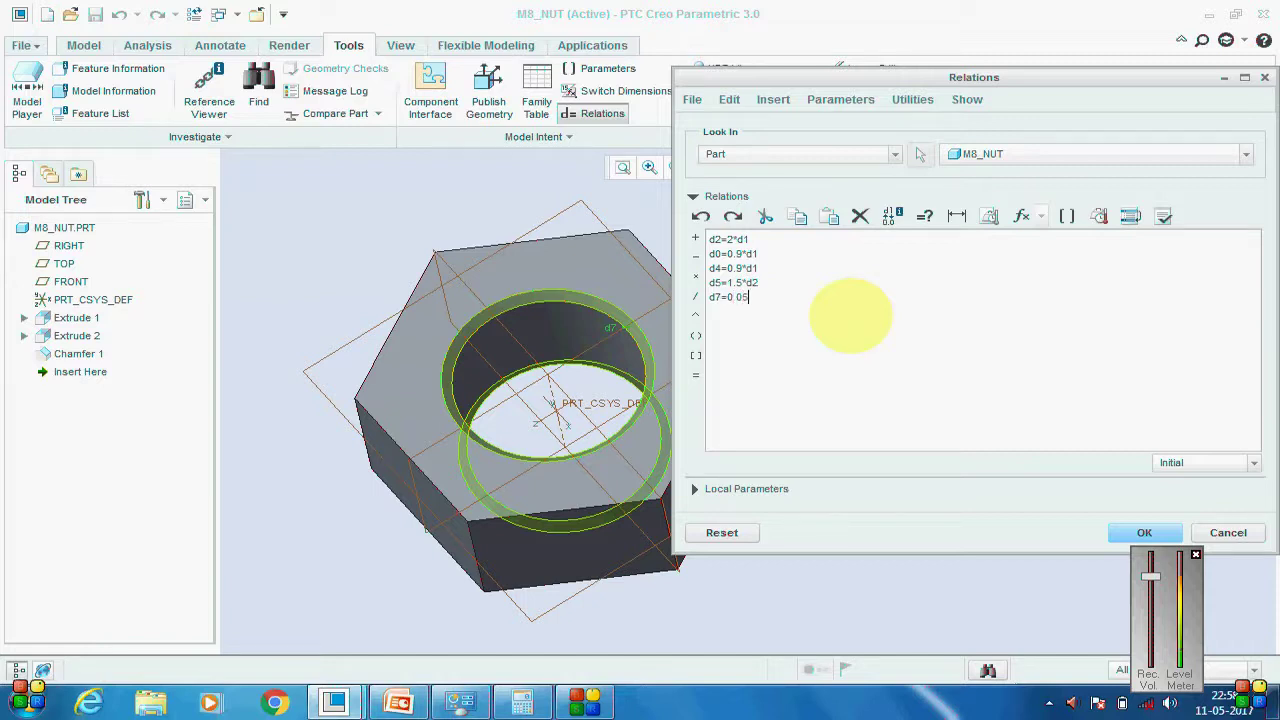
{"action": "type", "text": "=0.05*"}
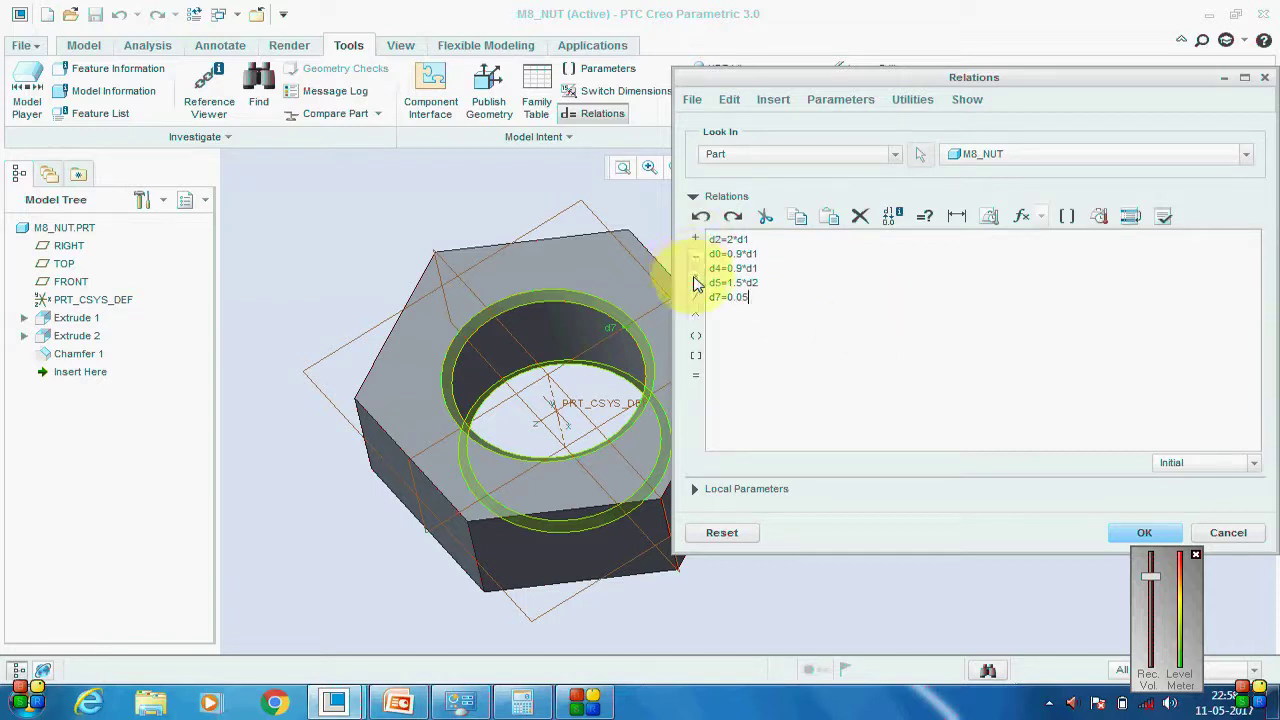
{"action": "type", "text": "d1"}
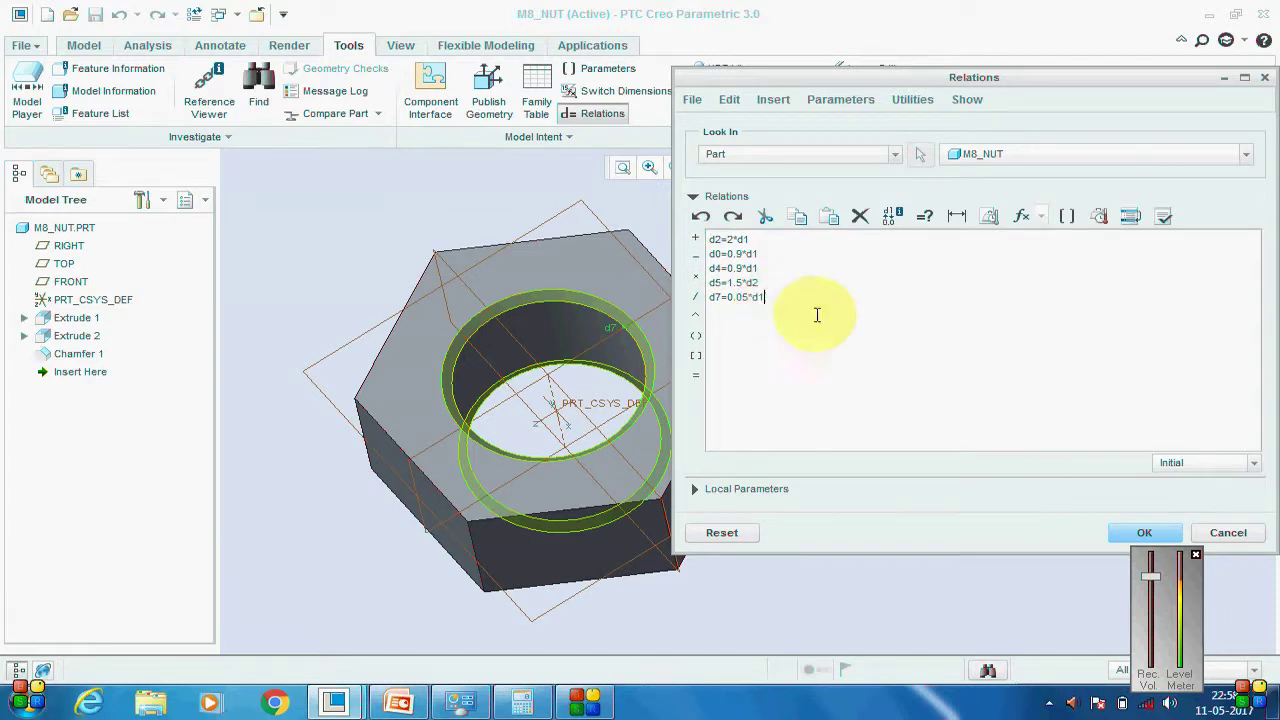
{"action": "left_click", "coordinate": [1144, 532]}
Repaint the model view and save the nut part.
{"action": "scroll", "coordinate": [926, 333], "scroll_direction": "up", "scroll_amount": 3}
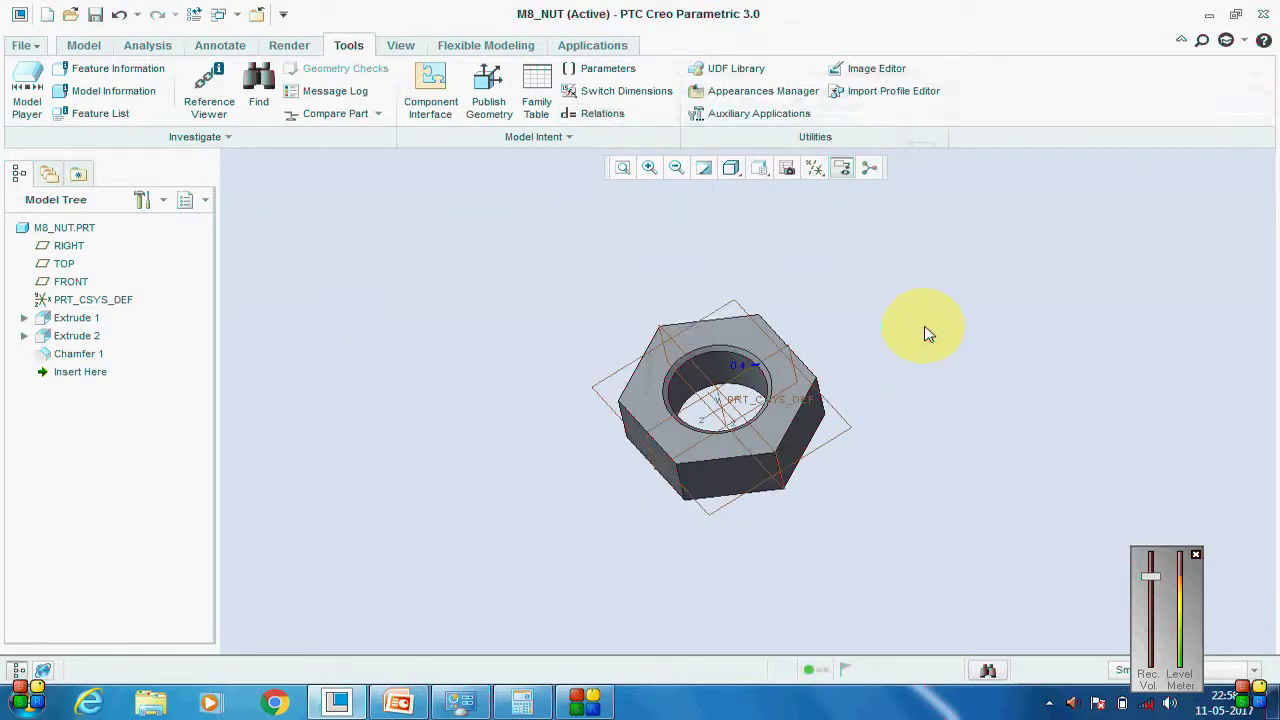
{"action": "left_click", "coordinate": [703, 167]}
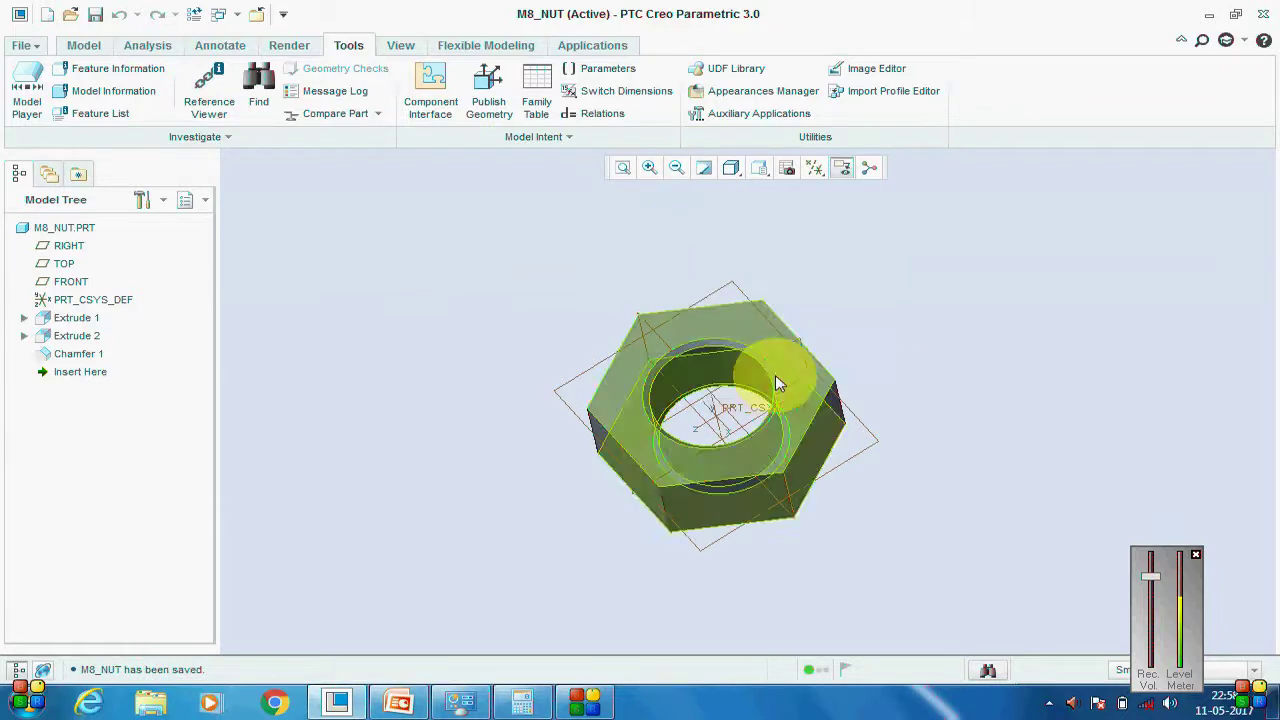
{"action": "middle_click_drag", "start_coordinate": [777, 380], "coordinate": [864, 371]}
{"action": "left_click", "coordinate": [83, 45]}
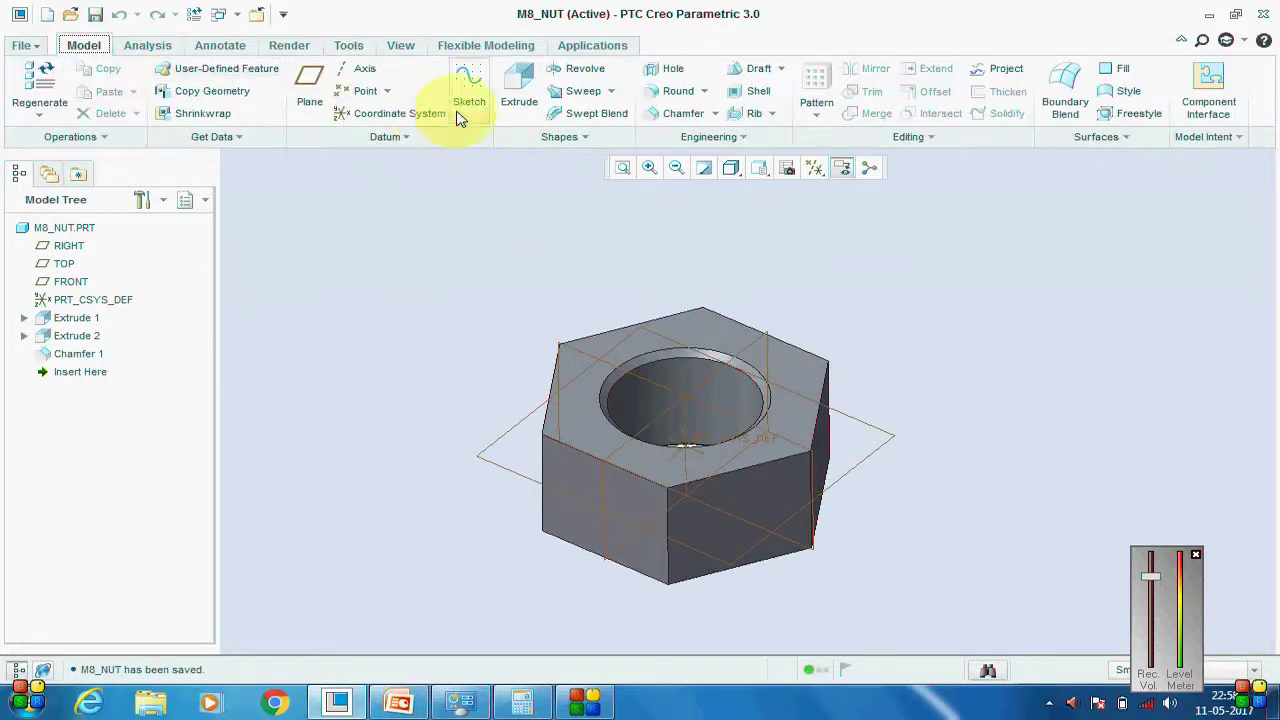
{"action": "left_click", "coordinate": [469, 90]}
{"action": "left_click", "coordinate": [815, 388]}
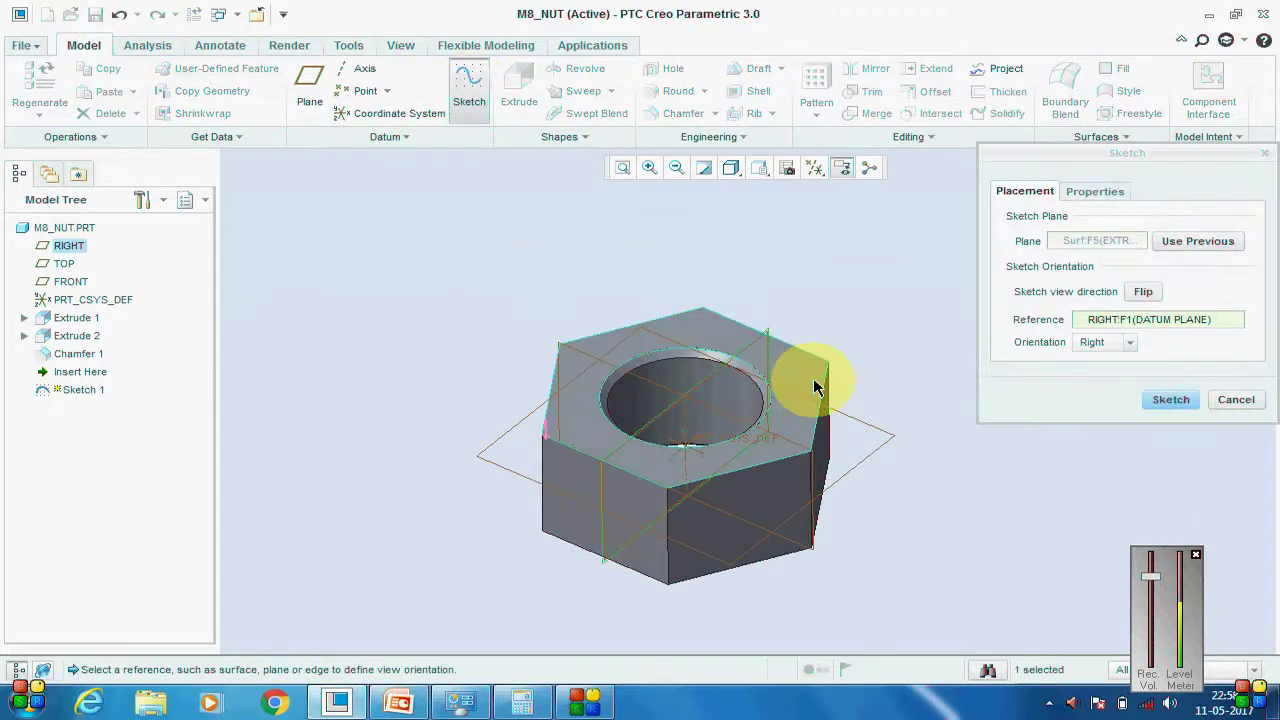
{"action": "left_click", "coordinate": [1232, 400]}
{"action": "left_click", "coordinate": [634, 384]}
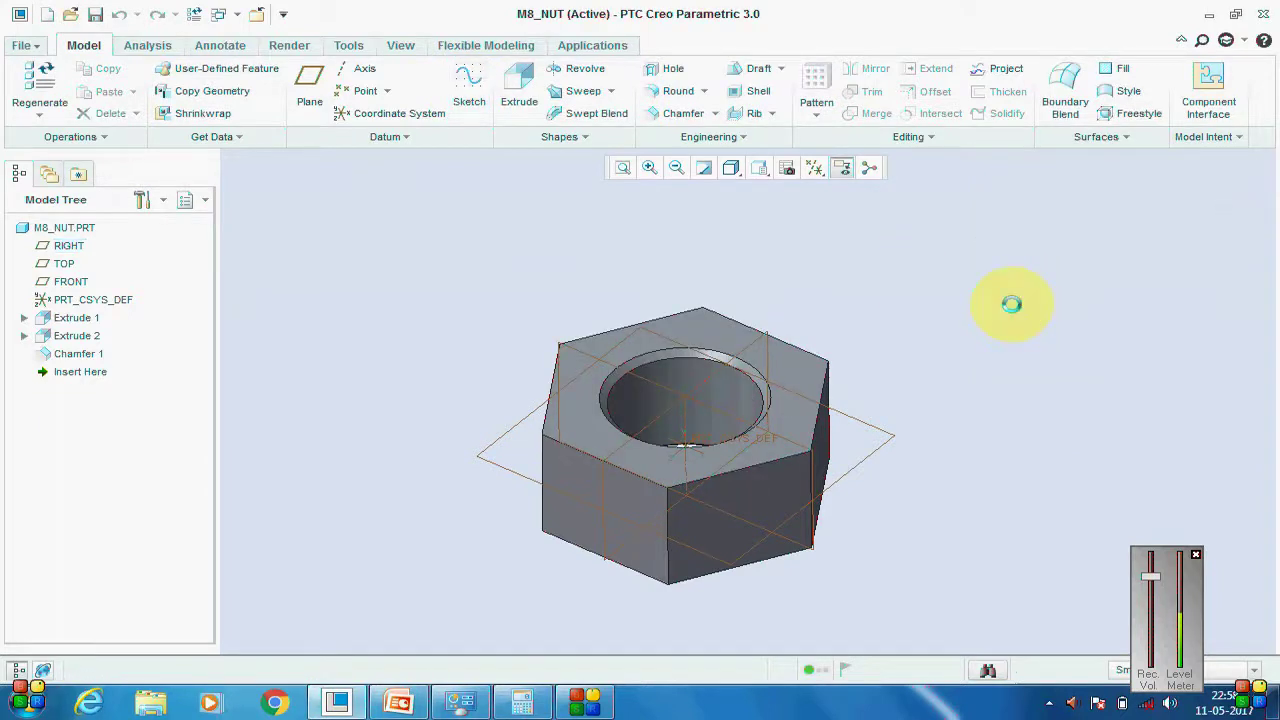
Sketch a circle about 11.54 mm in diameter on the nut's upper hexagonal face, centred on the hole axis.
{"action": "left_click", "coordinate": [469, 90]}
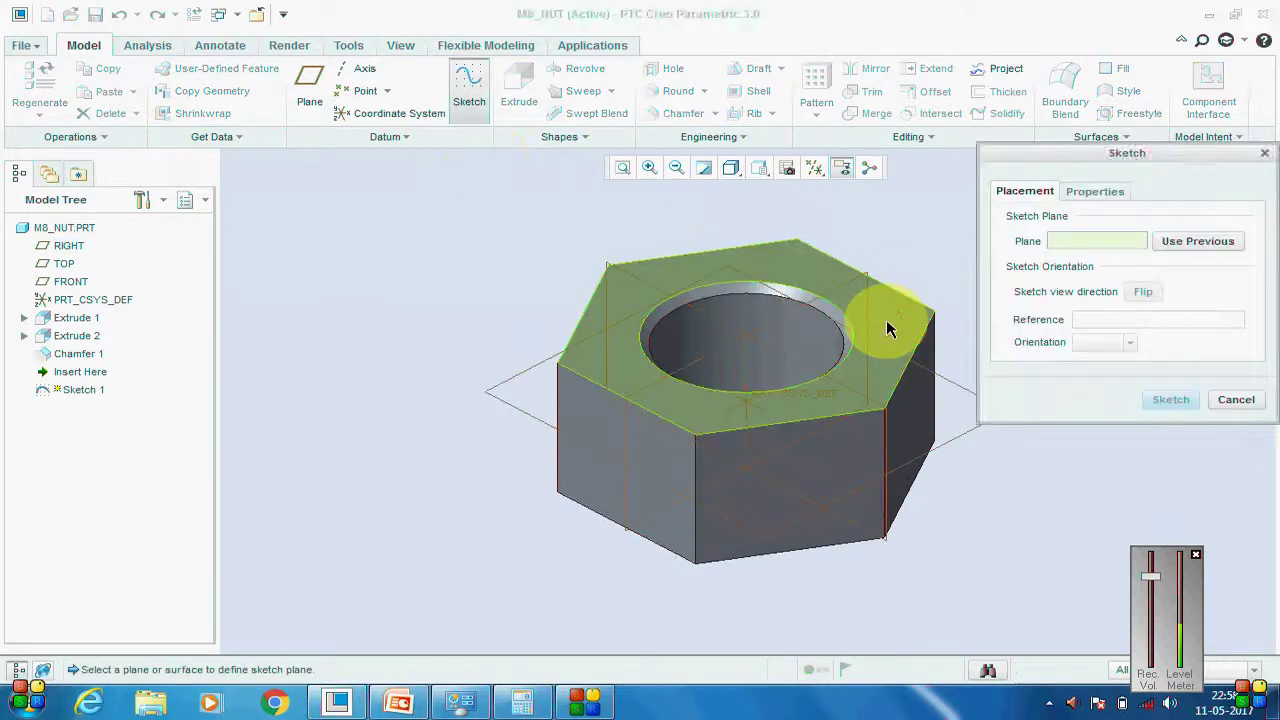
{"action": "left_click", "coordinate": [890, 322]}
{"action": "left_click", "coordinate": [1172, 400]}
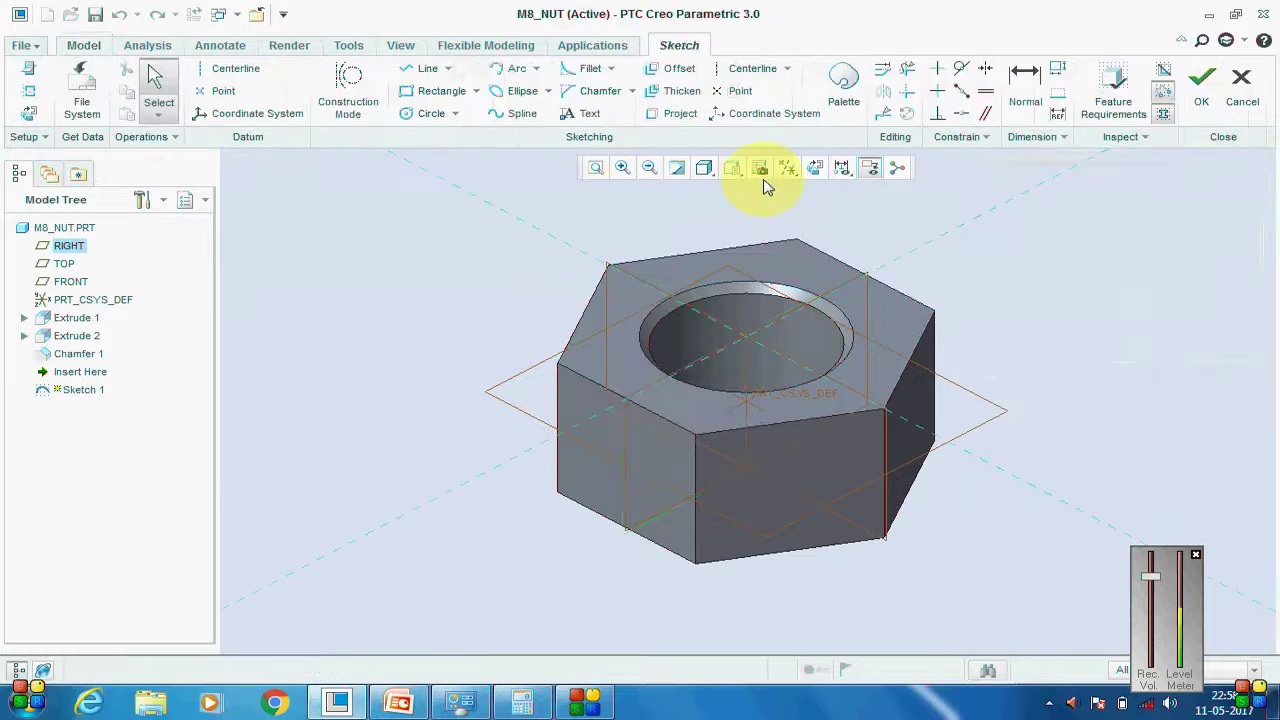
{"action": "left_click", "coordinate": [812, 170]}
{"action": "left_click", "coordinate": [428, 113]}
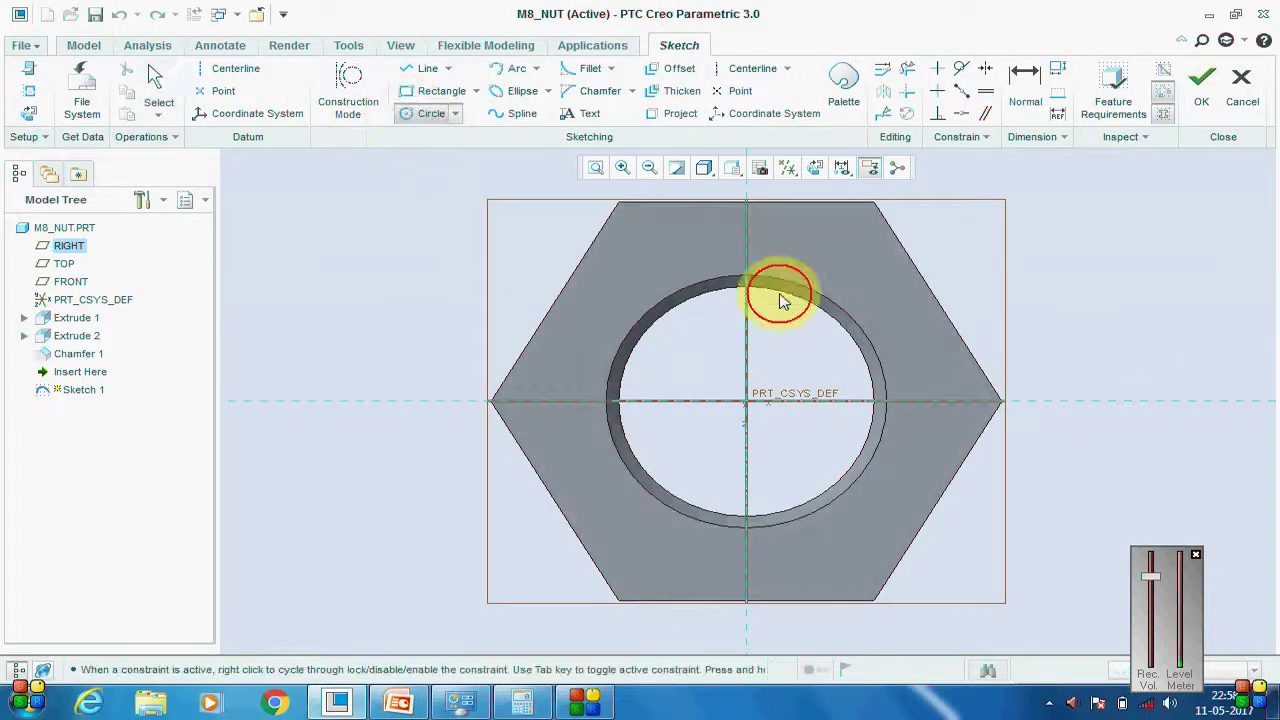
{"action": "left_click", "coordinate": [746, 404]}
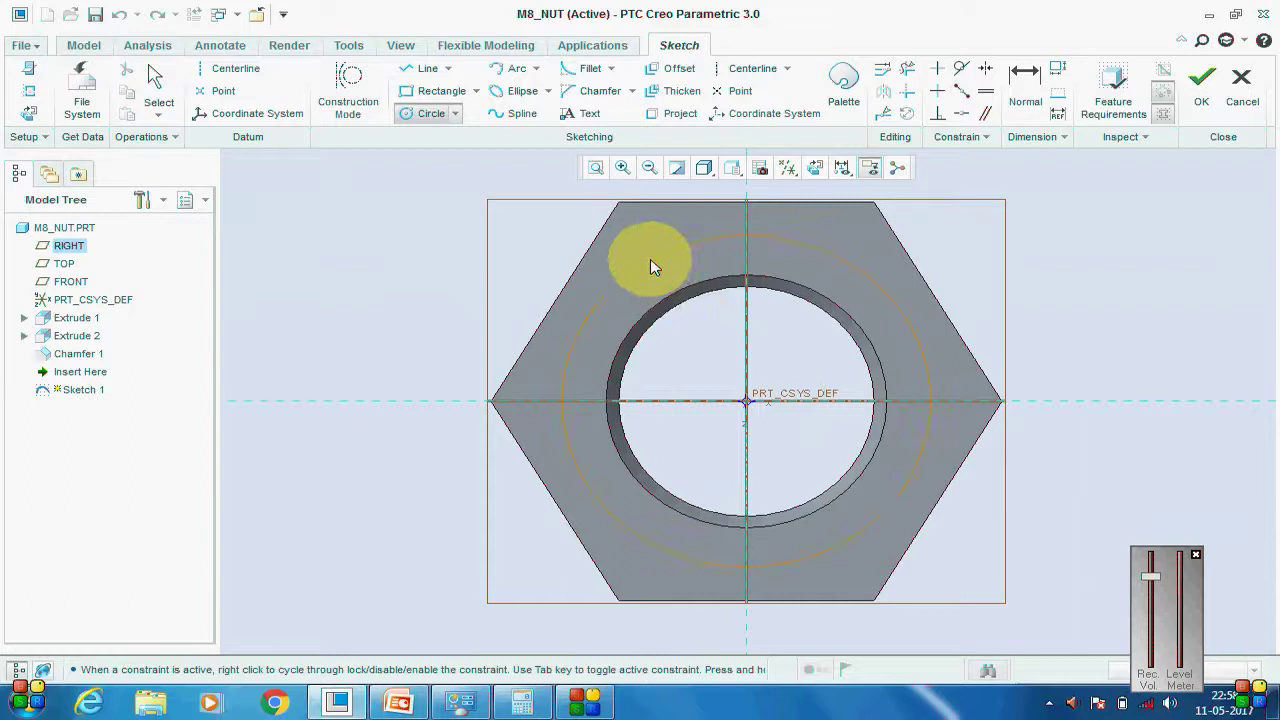
{"action": "left_click", "coordinate": [650, 259]}
Add one hexagon side as a sketch reference, make the circle tangent to it and finish the sketch.
{"action": "left_click", "coordinate": [29, 90]}
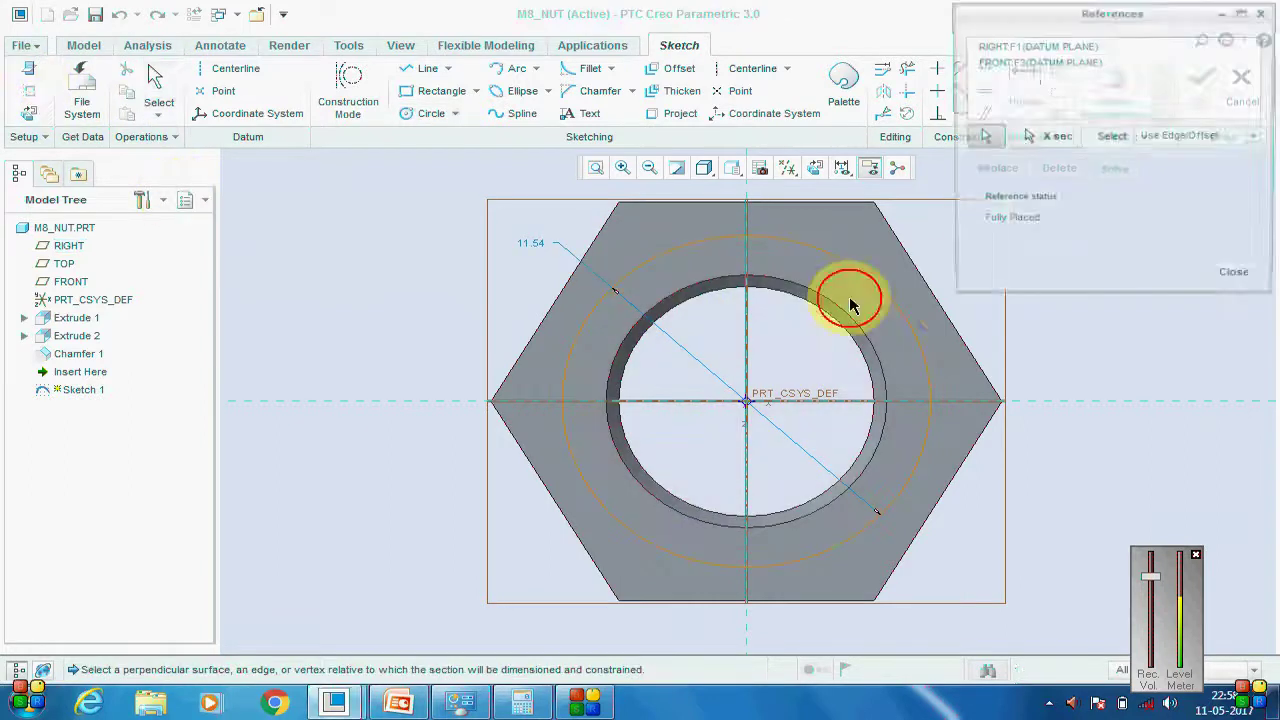
{"action": "left_click", "coordinate": [1239, 279]}
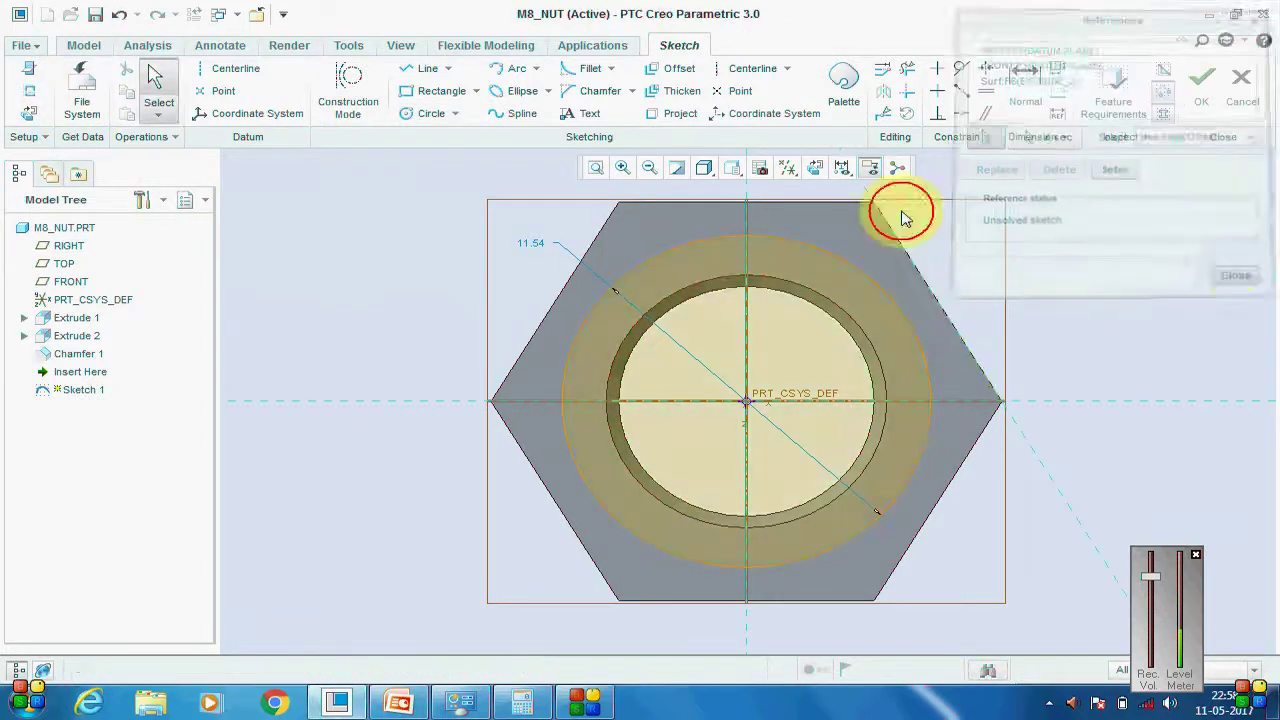
{"action": "left_click", "coordinate": [961, 68]}
{"action": "left_click", "coordinate": [927, 278]}
{"action": "left_click", "coordinate": [901, 309]}
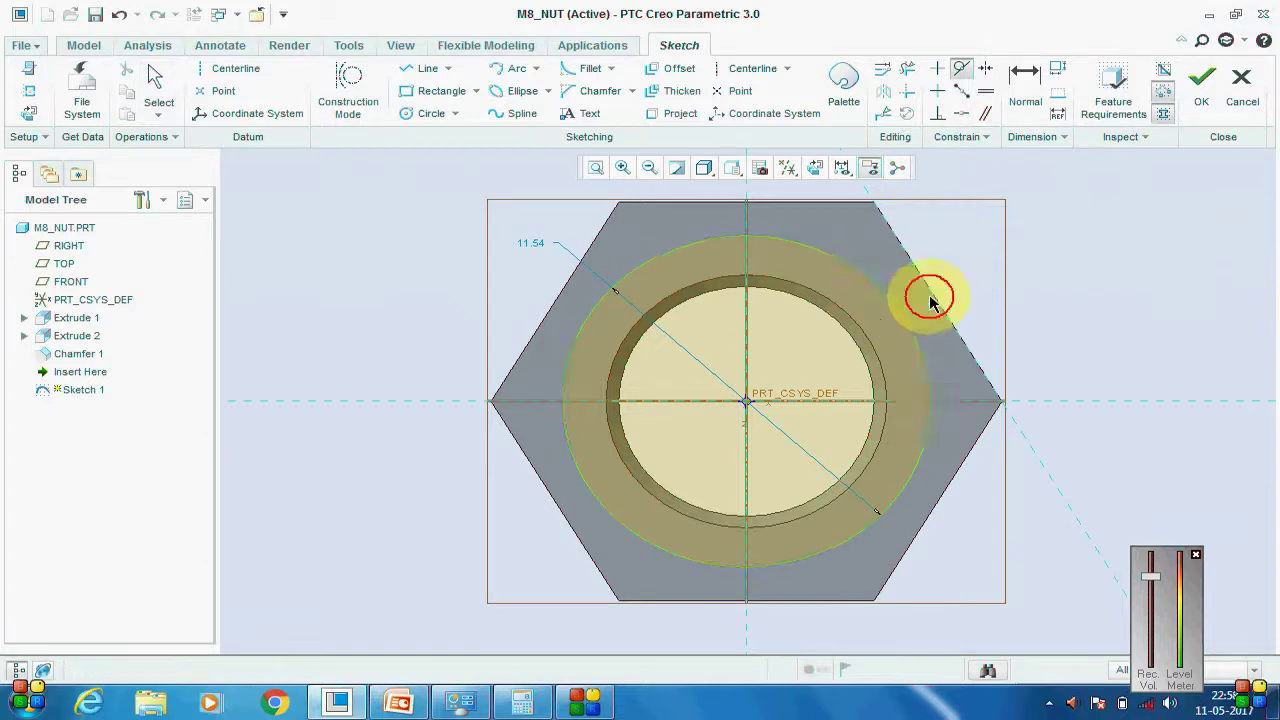
{"action": "left_click", "coordinate": [1198, 93]}
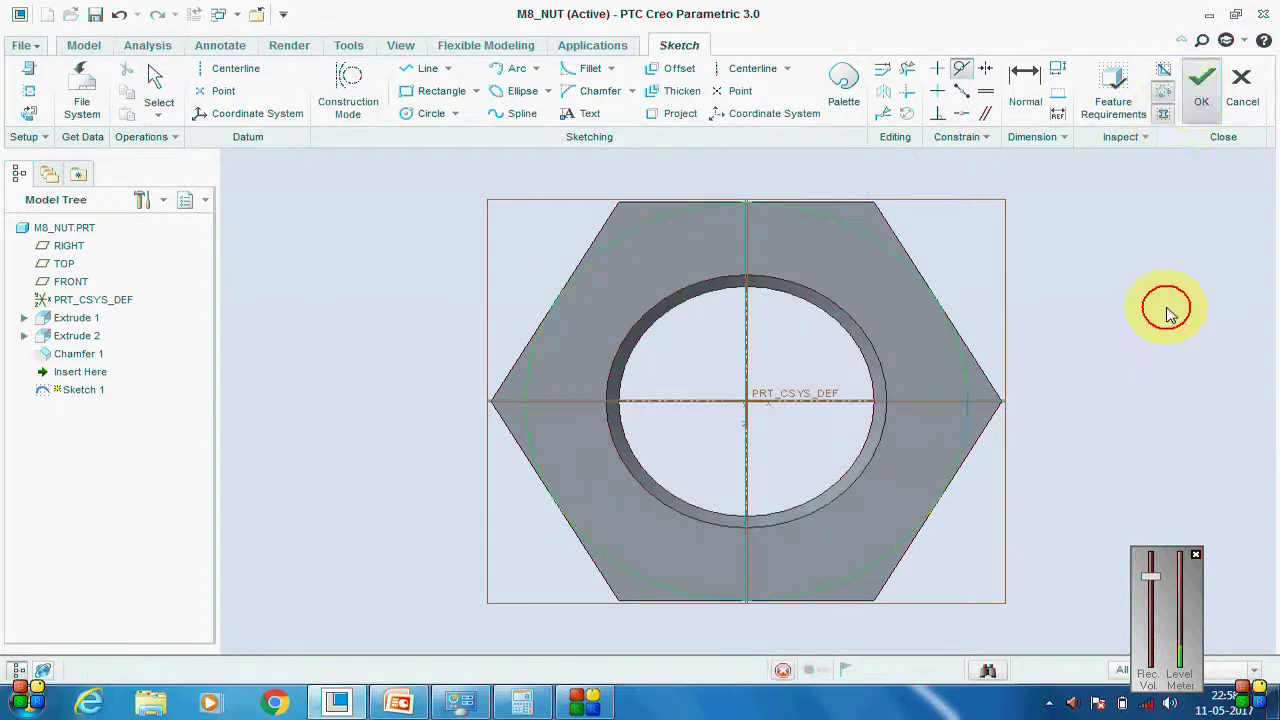
{"action": "left_click", "coordinate": [466, 452]}
Create a datum point where the FRONT plane intersects the sketched circle, near a corner of the nut.
{"action": "scroll", "coordinate": [777, 391], "scroll_direction": "up", "scroll_amount": 2}
{"action": "mouse_move", "coordinate": [777, 391]}
{"action": "middle_mouse_down"}
{"action": "mouse_move", "coordinate": [757, 314]}
{"action": "mouse_move", "coordinate": [784, 296]}
{"action": "mouse_move", "coordinate": [766, 343]}
{"action": "mouse_move", "coordinate": [894, 374]}
{"action": "mouse_move", "coordinate": [905, 398]}
{"action": "middle_mouse_up"}
{"action": "scroll", "coordinate": [909, 406], "scroll_direction": "down", "scroll_amount": 2}
{"action": "scroll", "coordinate": [905, 398], "scroll_direction": "up", "scroll_amount": 2}
{"action": "left_click", "coordinate": [365, 90]}
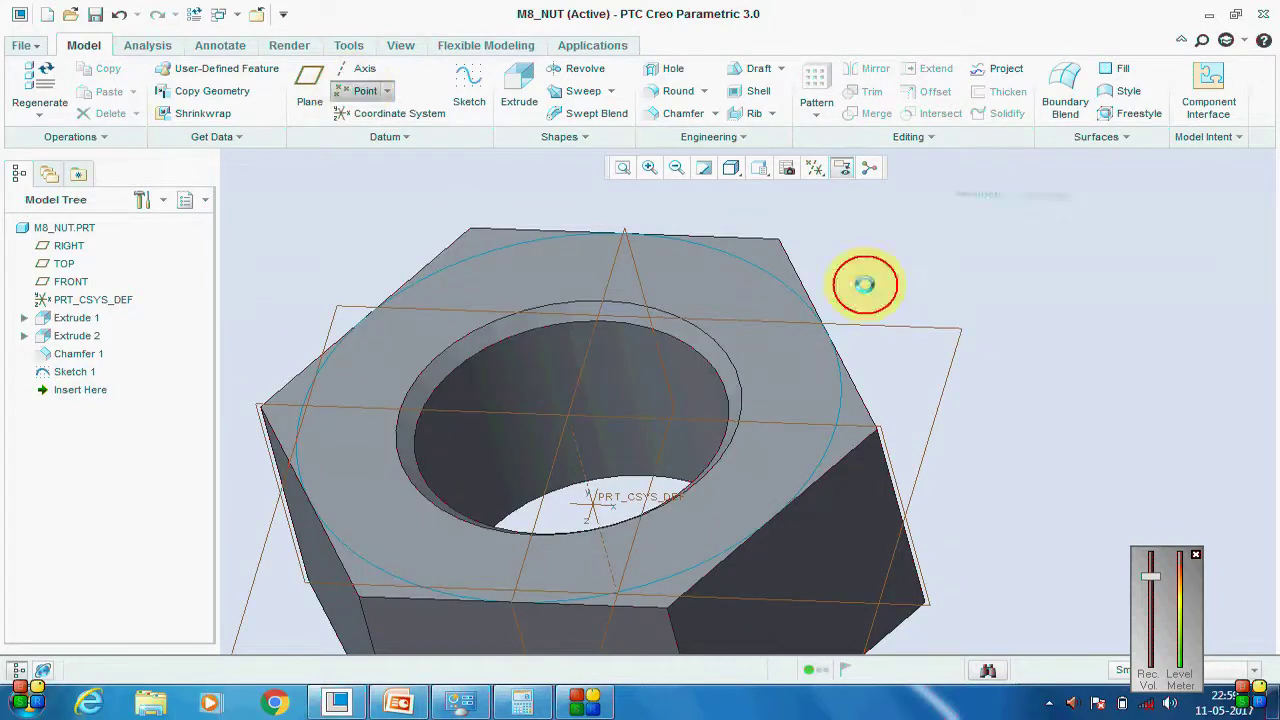
{"action": "scroll", "coordinate": [866, 424], "scroll_direction": "up", "scroll_amount": 2}
{"action": "left_click", "coordinate": [889, 436]}
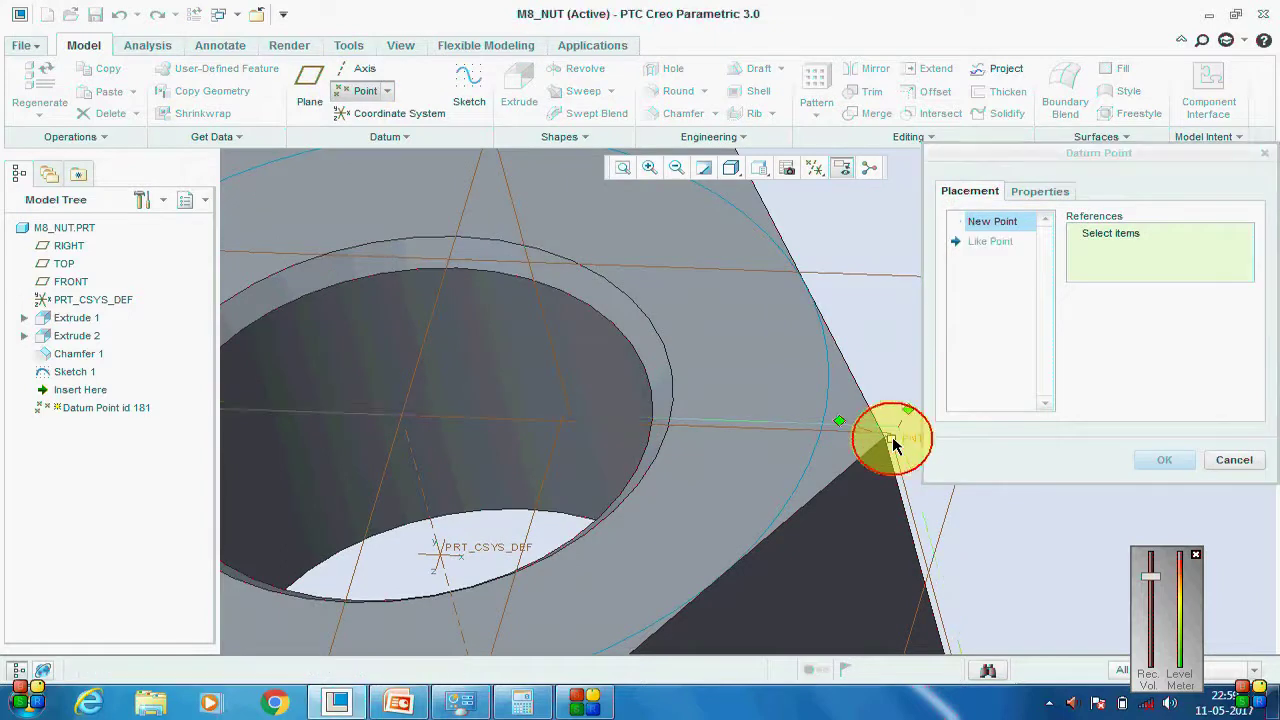
{"action": "left_click", "coordinate": [827, 405], "text": "ctrl"}
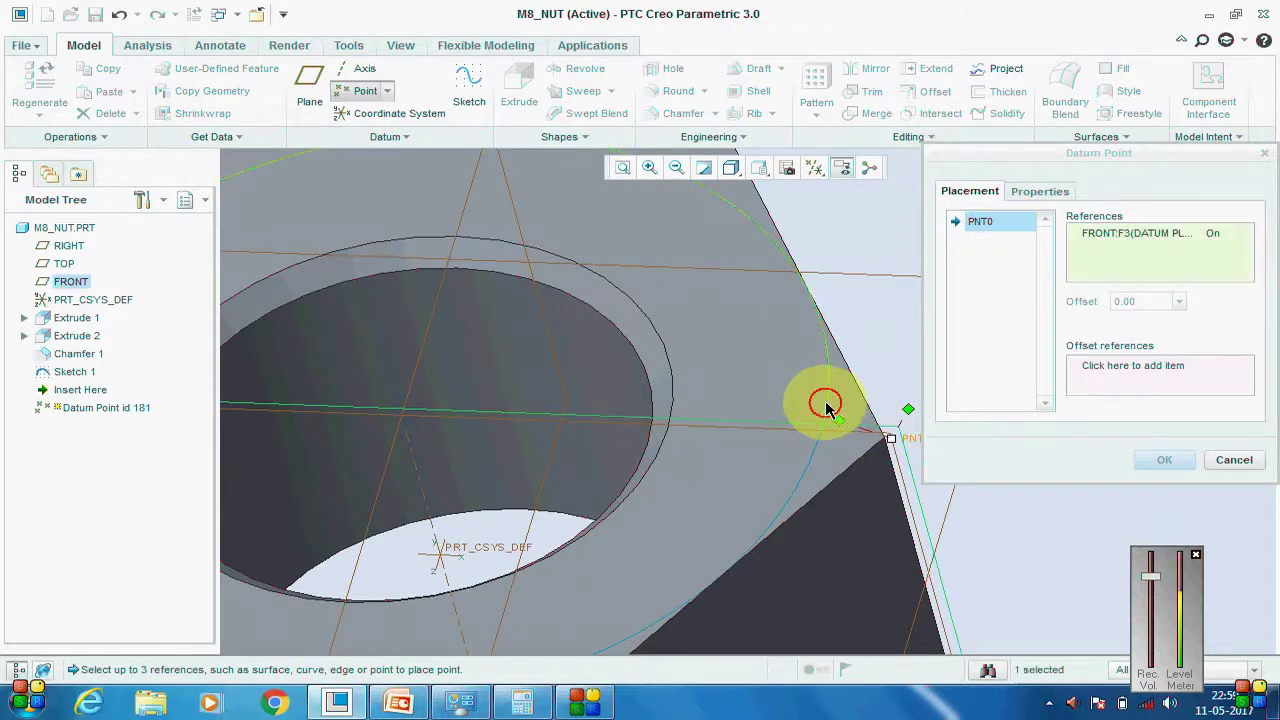
{"action": "left_click", "coordinate": [1160, 462]}
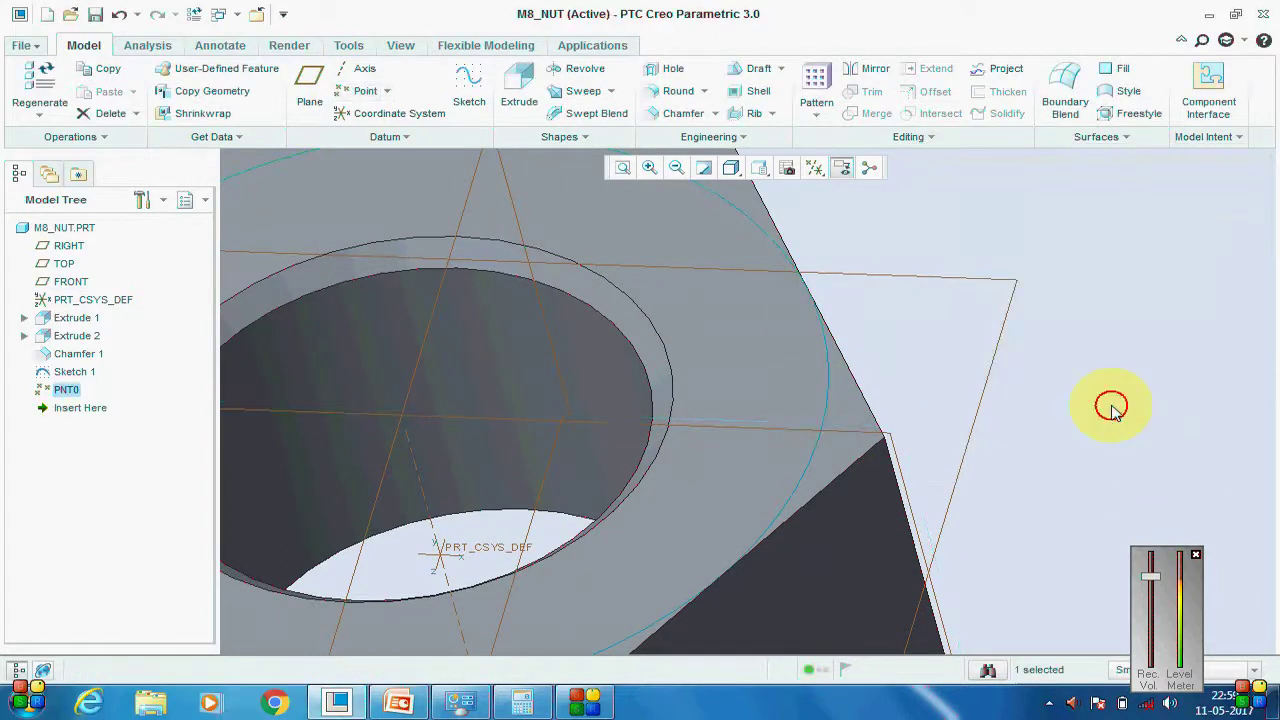
{"action": "scroll", "coordinate": [1111, 405], "scroll_direction": "down", "scroll_amount": 3}
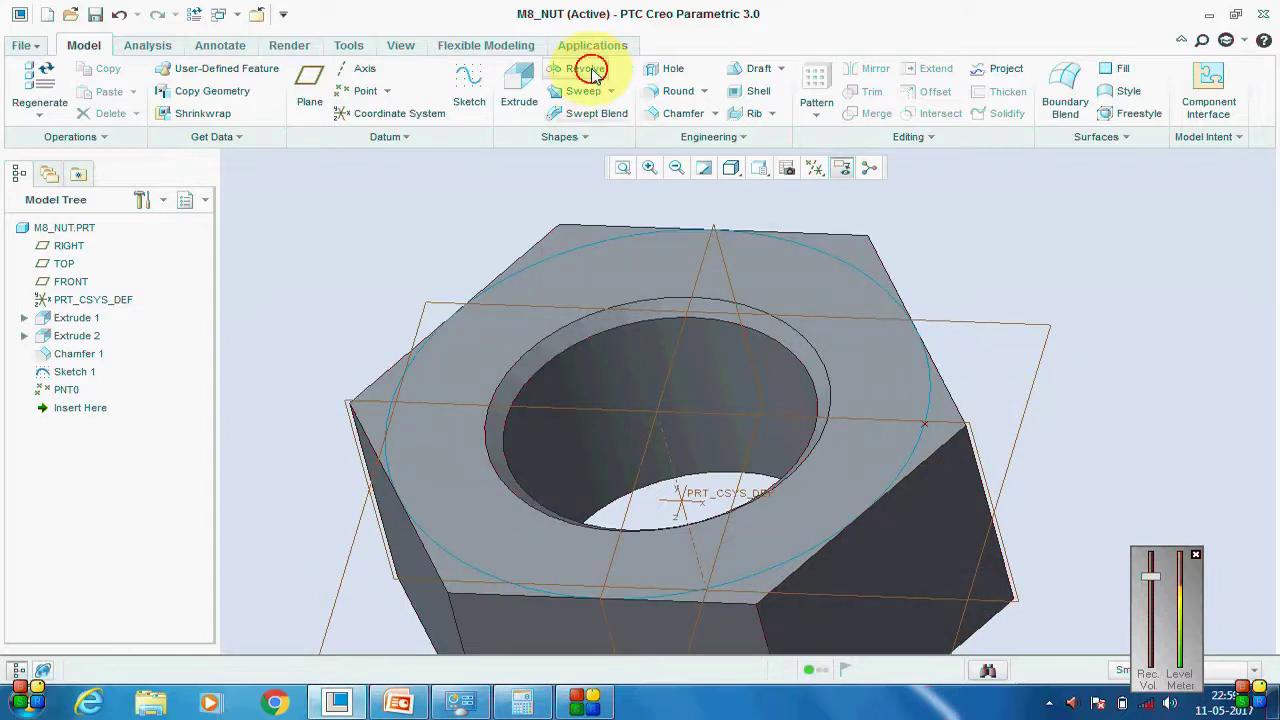
Start a Revolve feature with a sketch on the FRONT plane and orient the sketch parallel to the screen.
{"action": "left_click", "coordinate": [578, 69]}
{"action": "scroll", "coordinate": [997, 365], "scroll_direction": "down", "scroll_amount": 2}
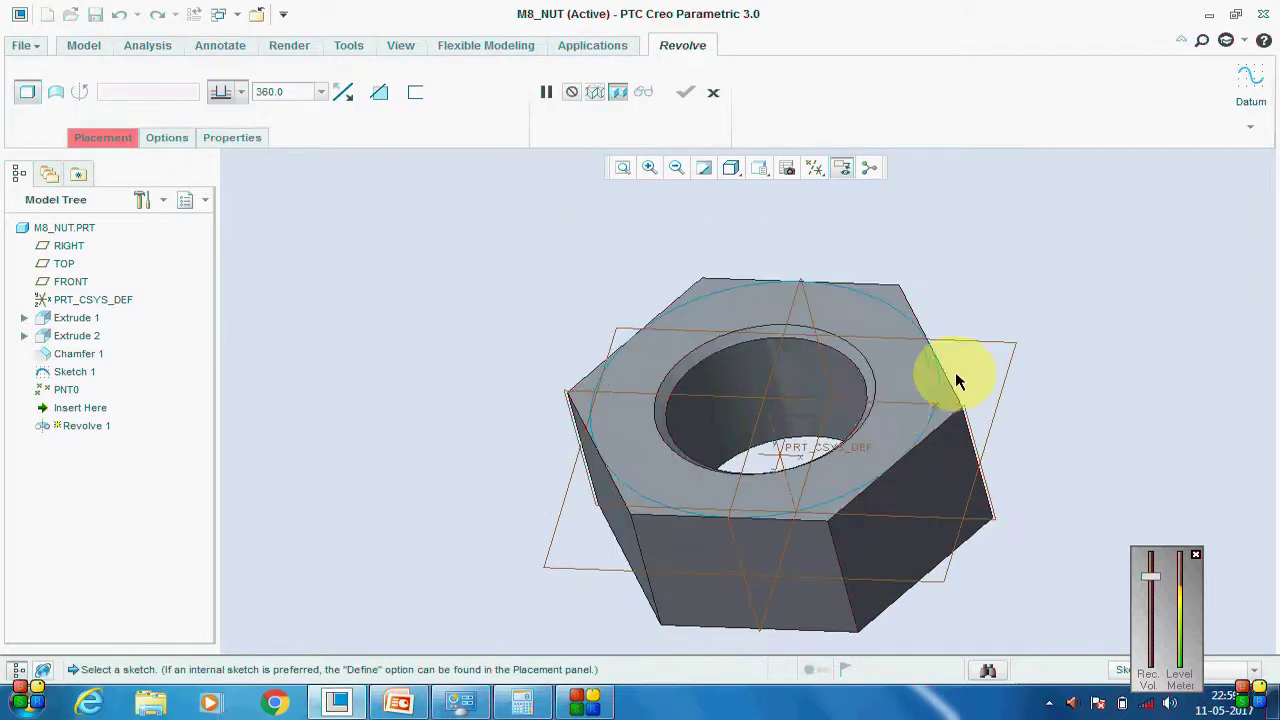
{"action": "left_click", "coordinate": [843, 401]}
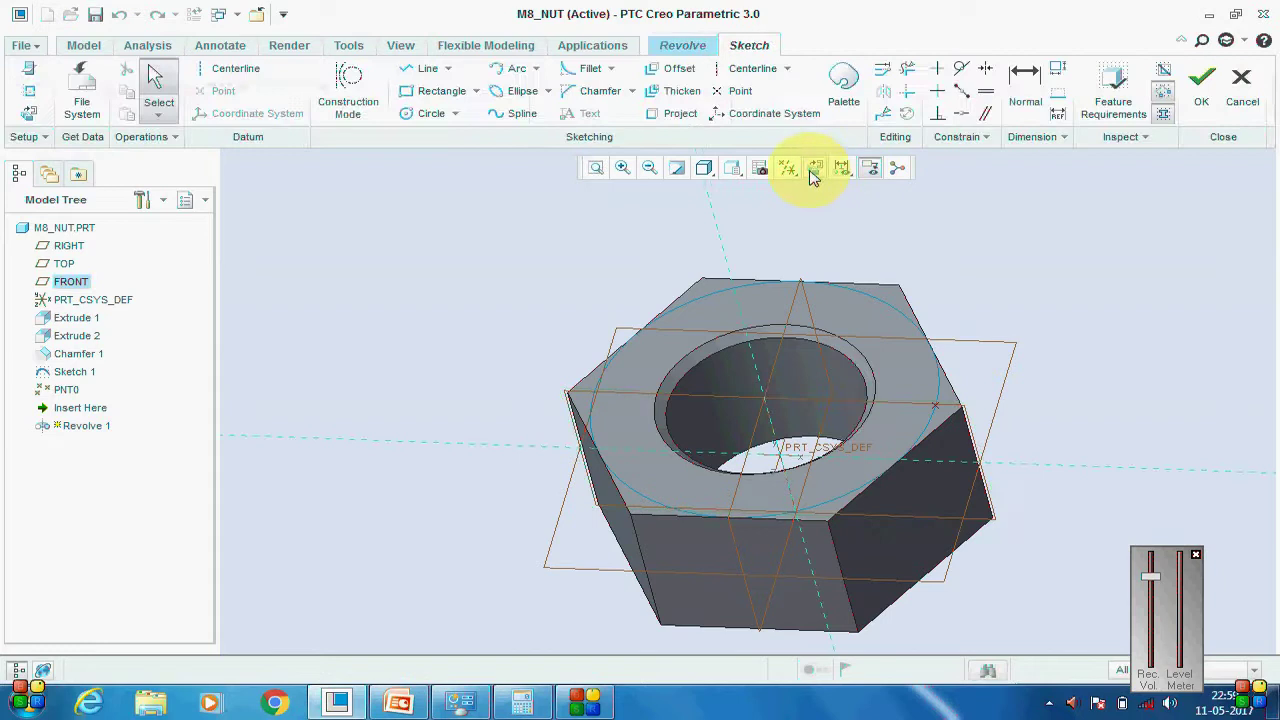
{"action": "left_click", "coordinate": [844, 170]}
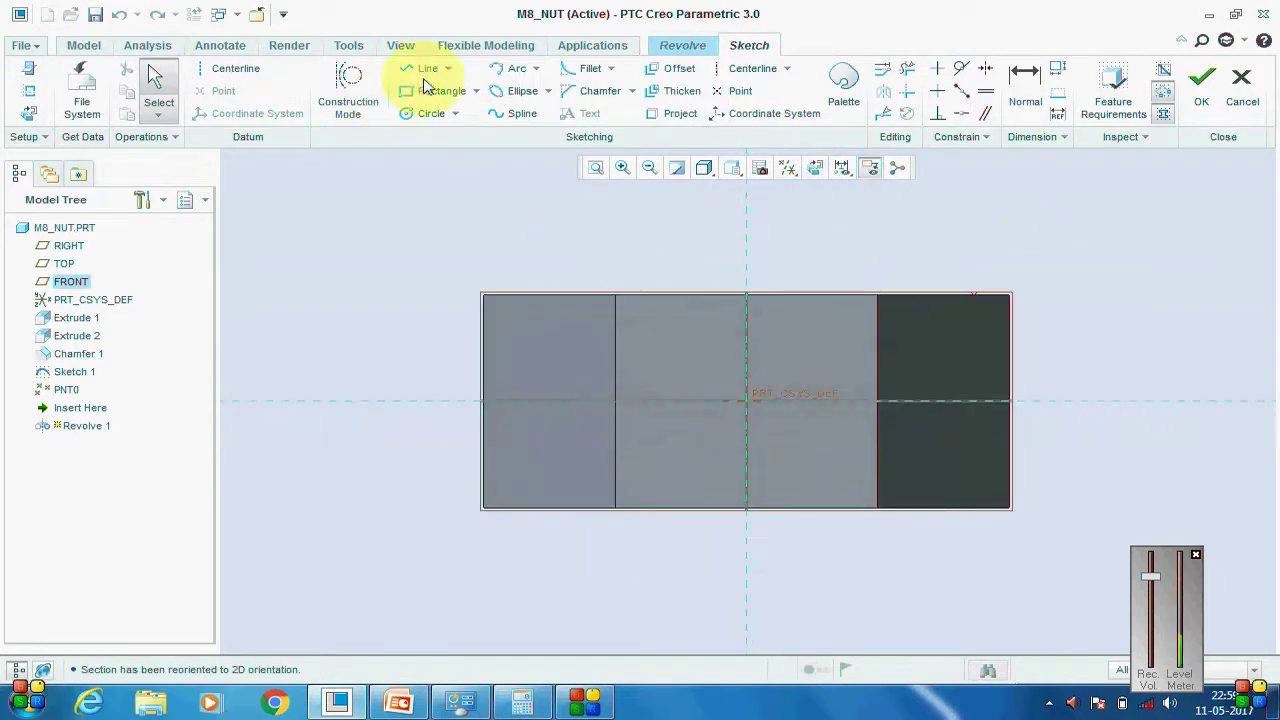
Add datum point PNT0 as a sketch reference and draw a line from it sloping outward past the nut's corner, dropping about 1.07 mm.
{"action": "left_click", "coordinate": [427, 68]}
{"action": "scroll", "coordinate": [1032, 280], "scroll_direction": "up", "scroll_amount": 3}
{"action": "left_click", "coordinate": [29, 90]}
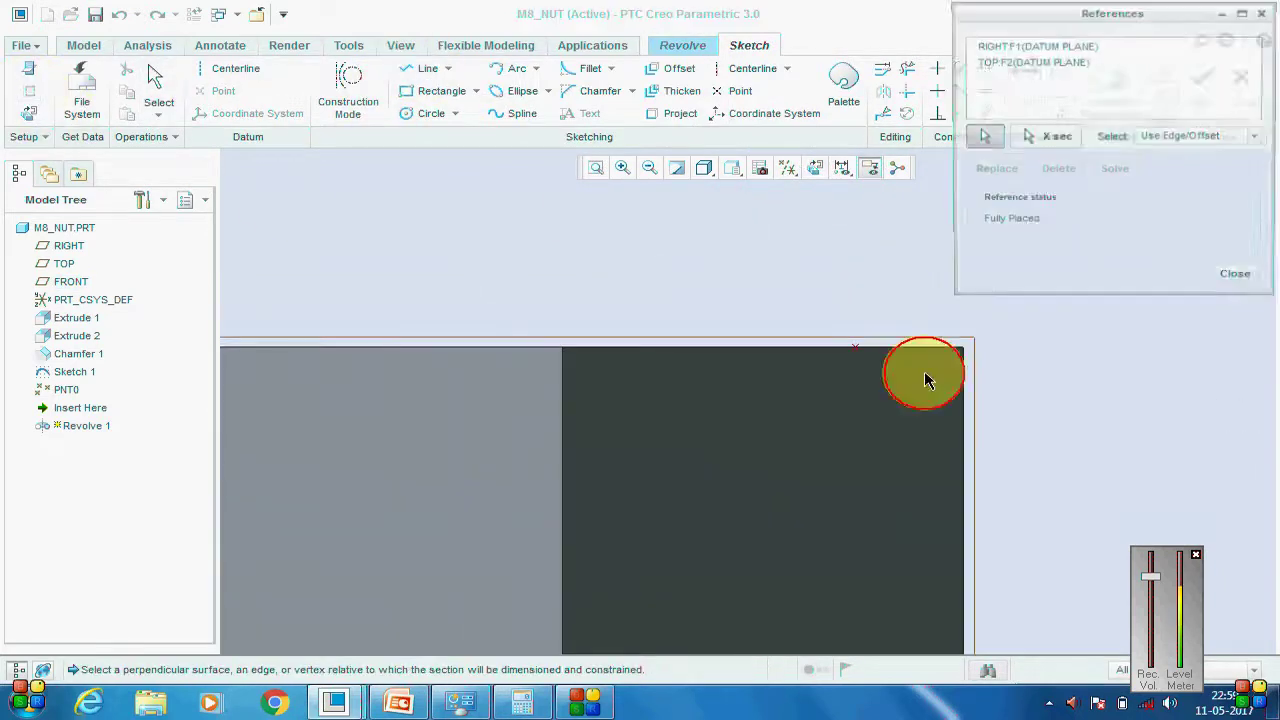
{"action": "left_click", "coordinate": [853, 348]}
{"action": "left_click", "coordinate": [1239, 279]}
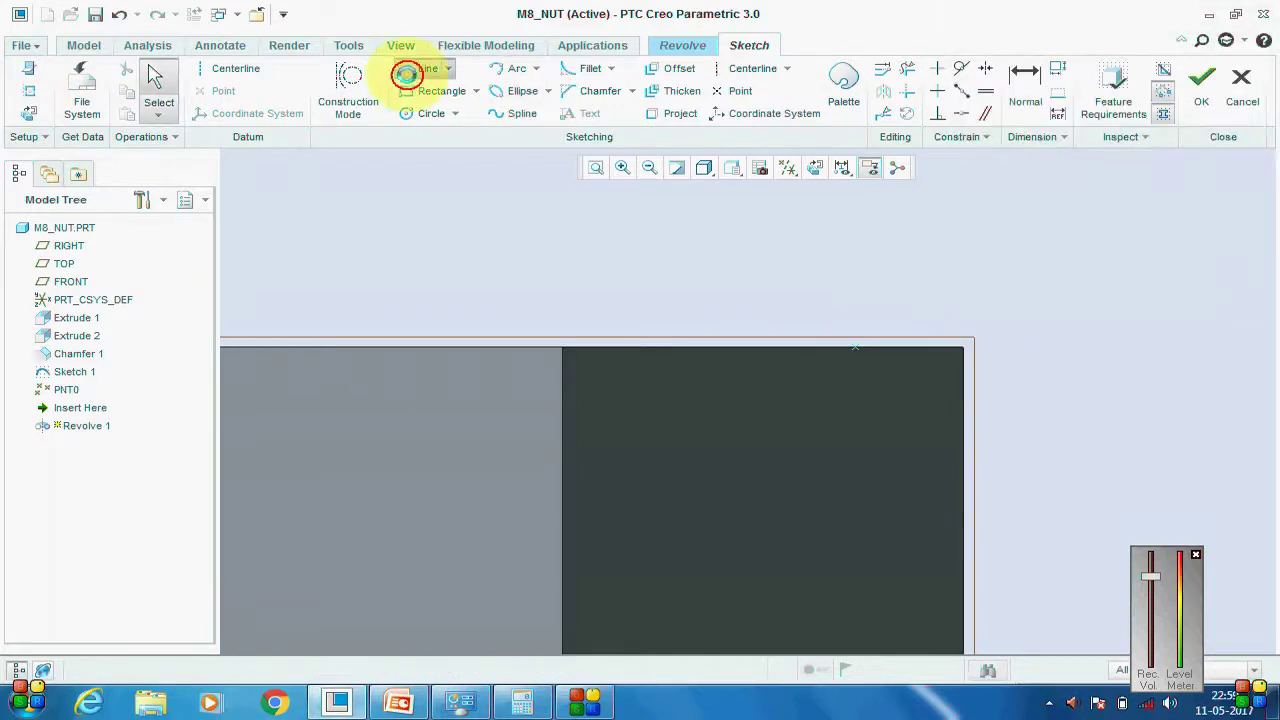
{"action": "left_click", "coordinate": [854, 348]}
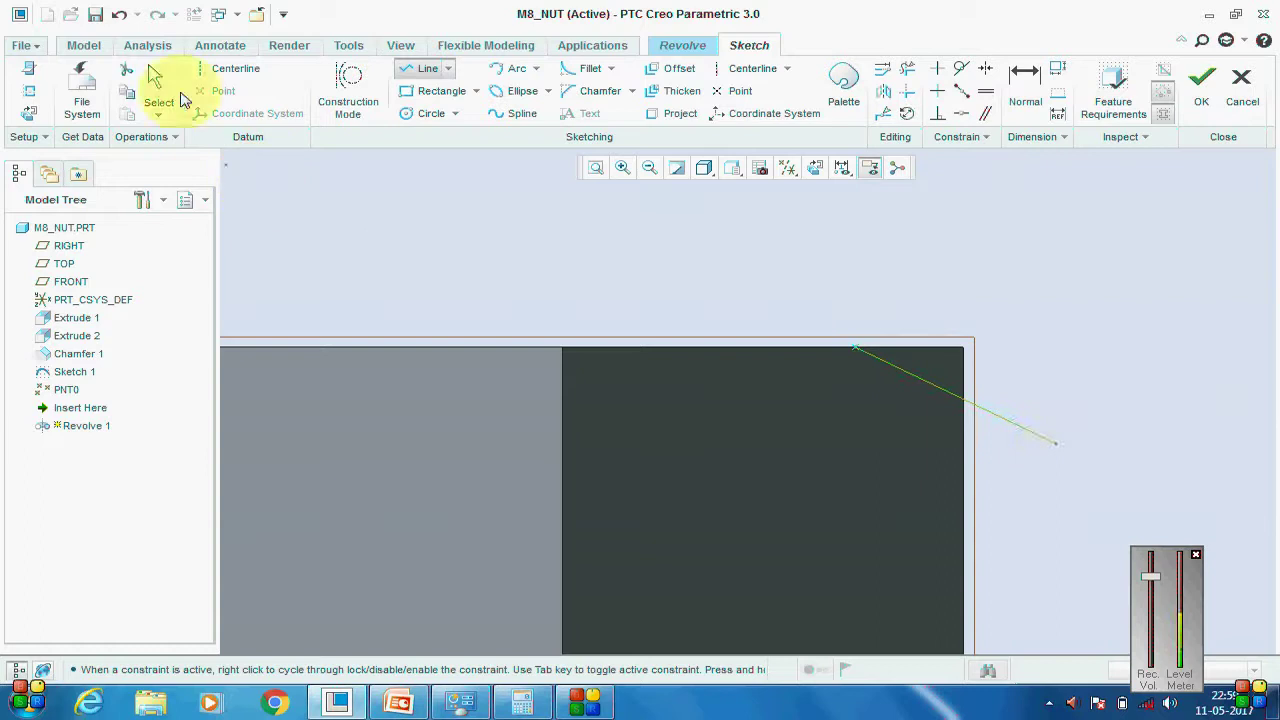
Dimension the angle between the sloping line and the nut's upper edge as 30 degrees.
{"action": "left_click", "coordinate": [1033, 90]}
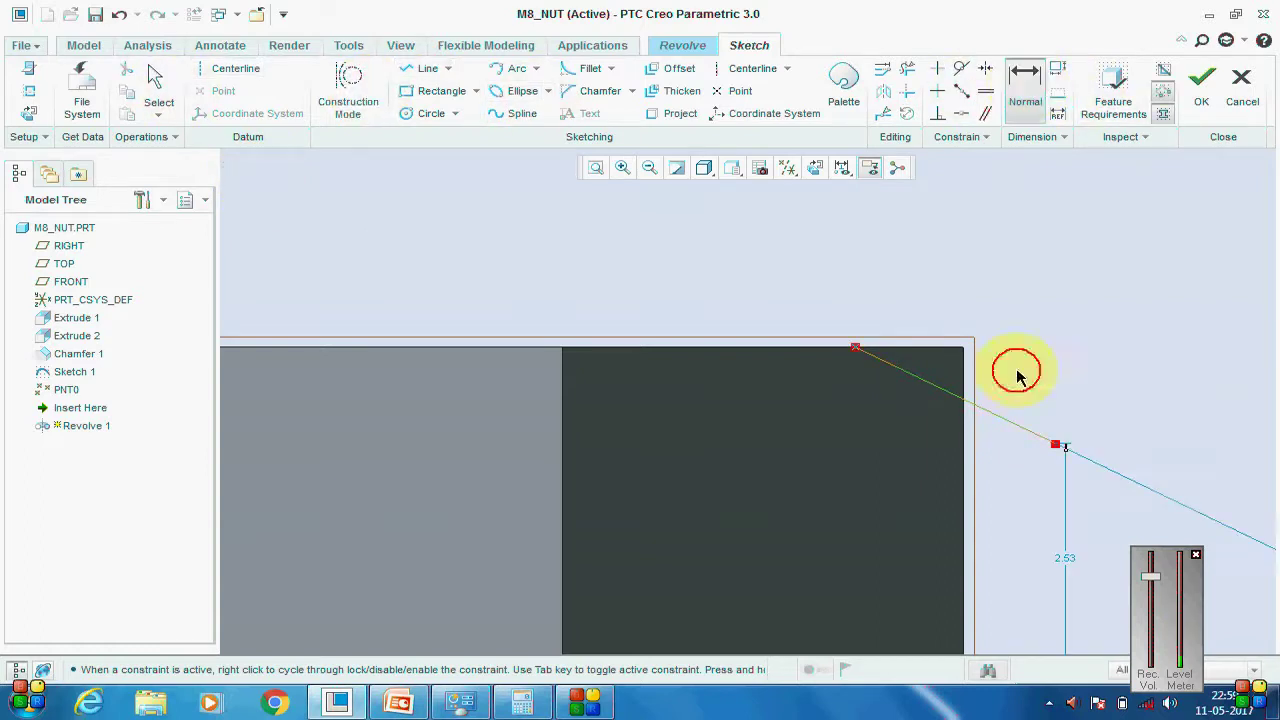
{"action": "left_click", "coordinate": [973, 408]}
{"action": "middle_click", "coordinate": [1006, 391]}
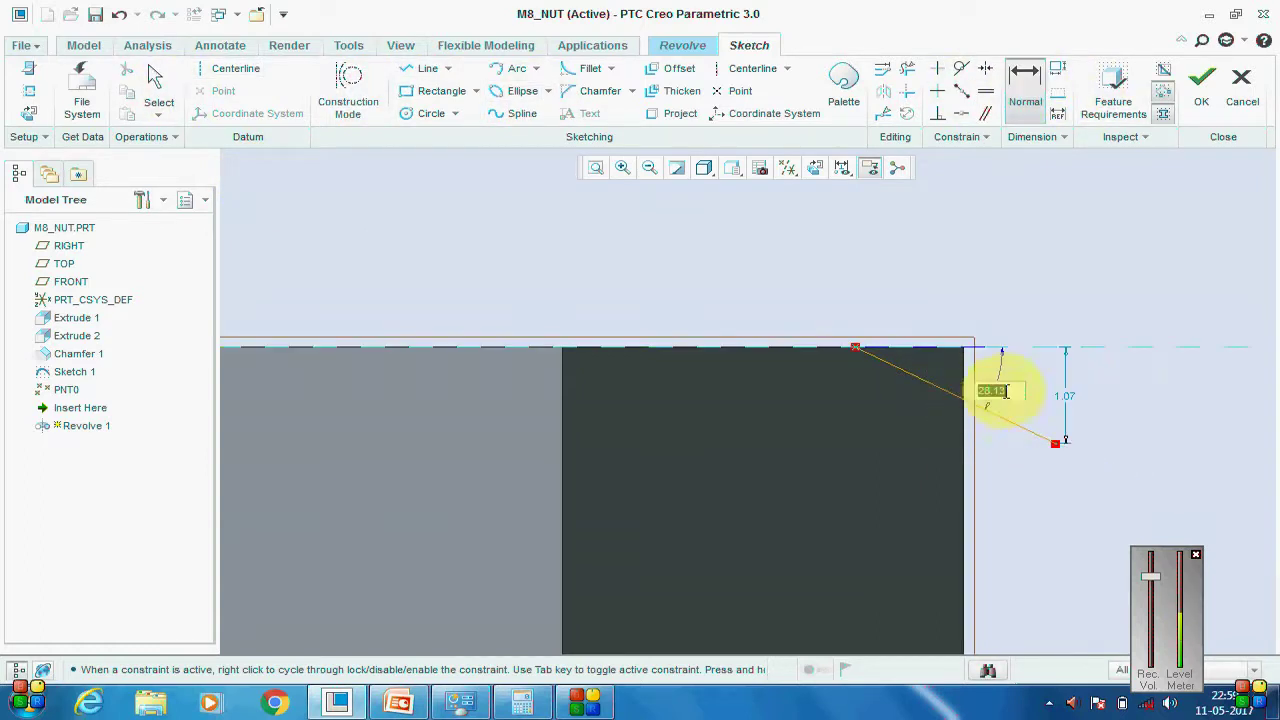
{"action": "type", "text": "30"}
{"action": "key", "text": "Return"}
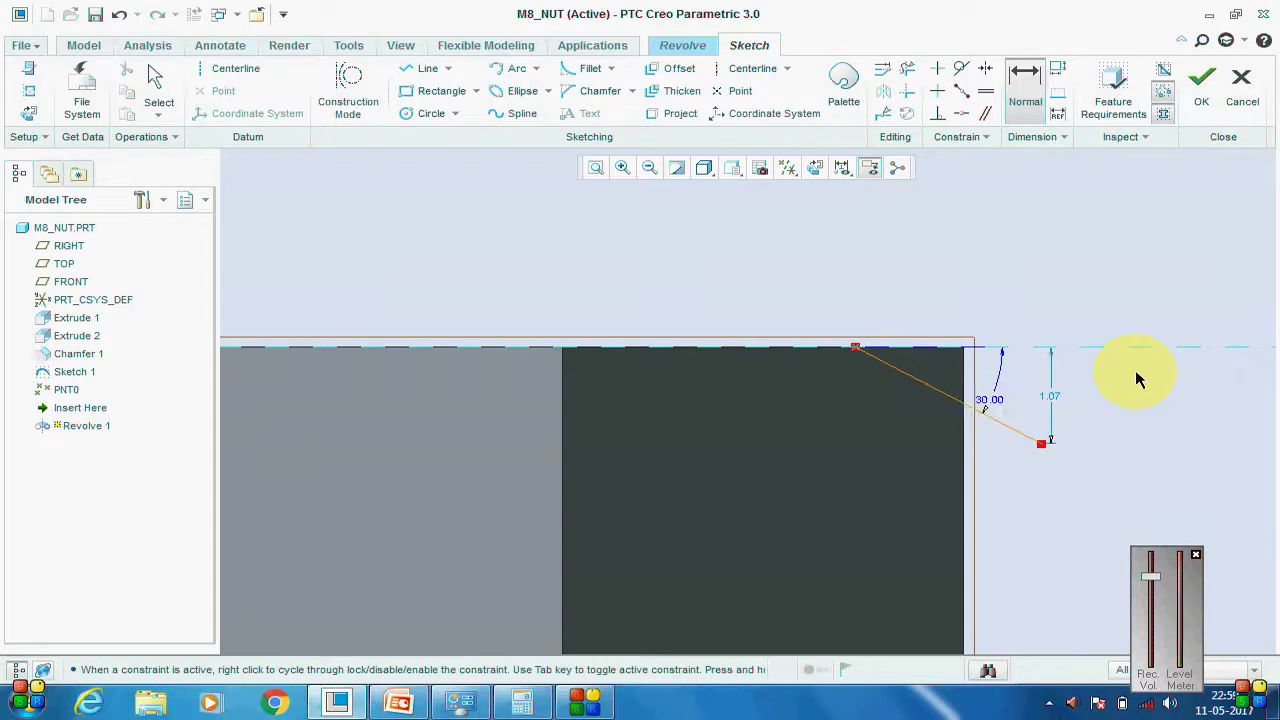
Close the revolve profile into a triangle with a horizontal line along the nut's upper edge and a vertical line, and finish the sketch.
{"action": "left_click", "coordinate": [425, 70]}
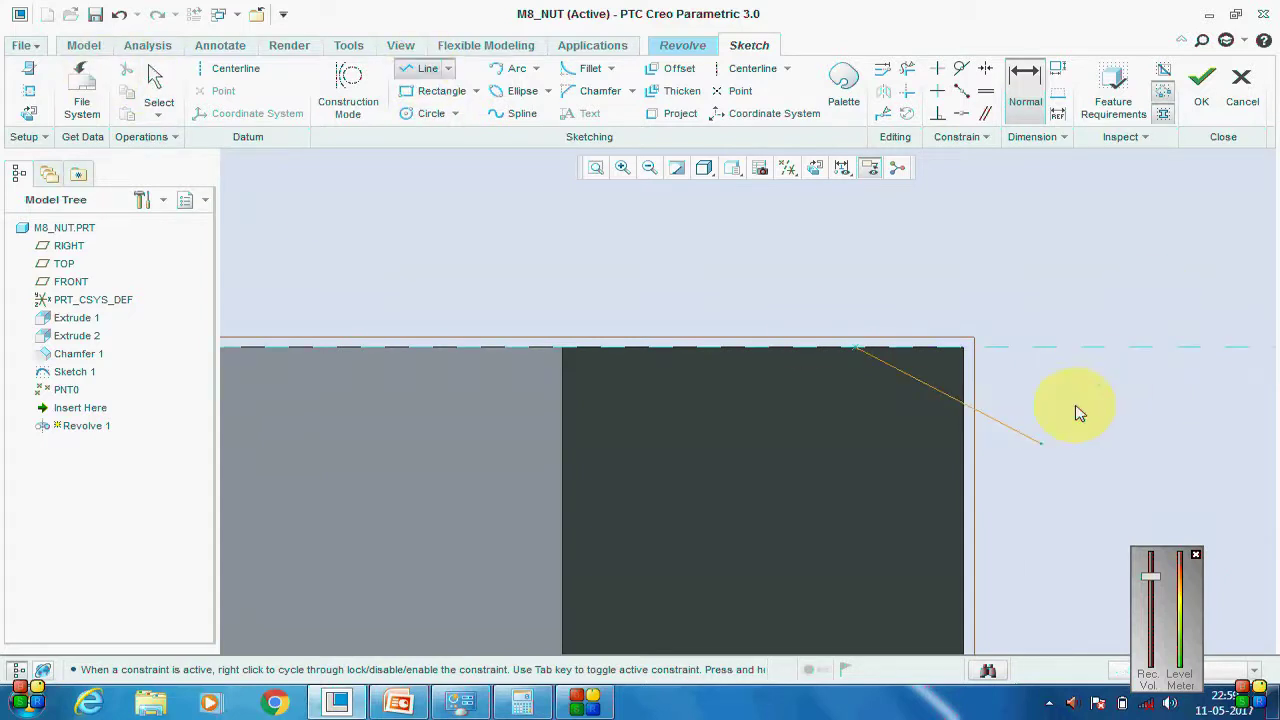
{"action": "left_click", "coordinate": [857, 349]}
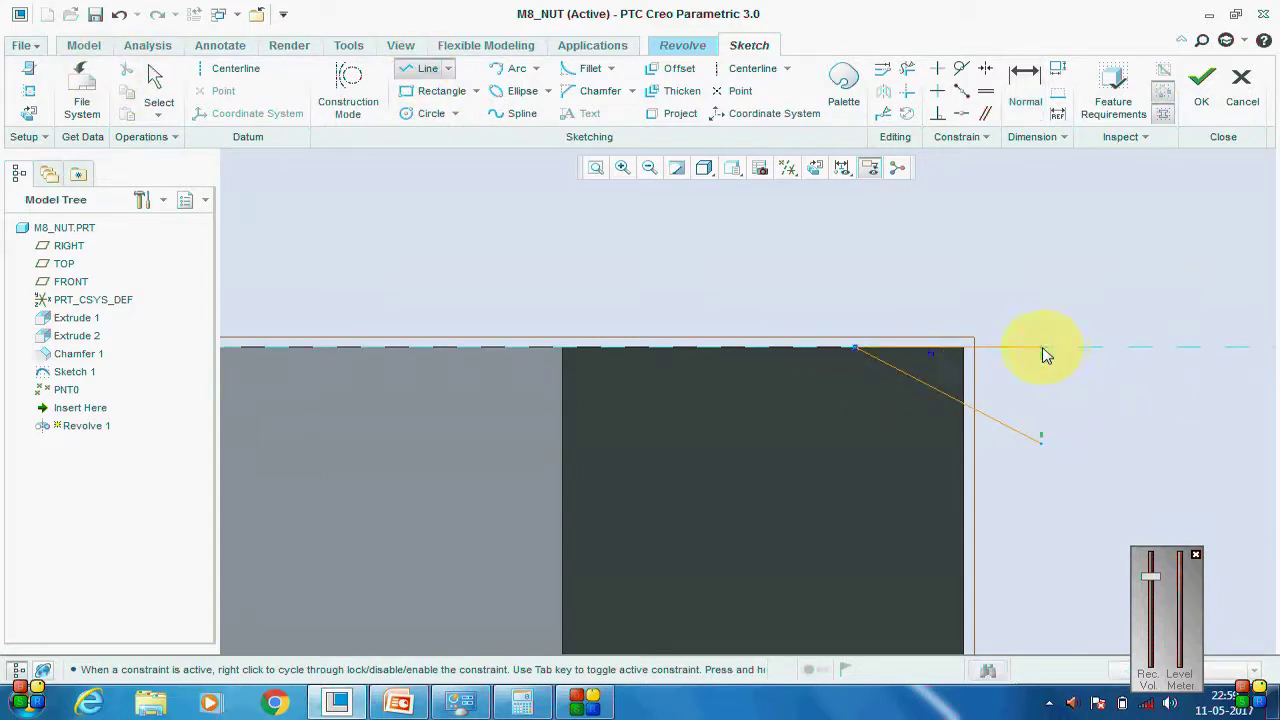
{"action": "left_click", "coordinate": [1045, 447]}
{"action": "scroll", "coordinate": [1108, 350], "scroll_direction": "down", "scroll_amount": 3}
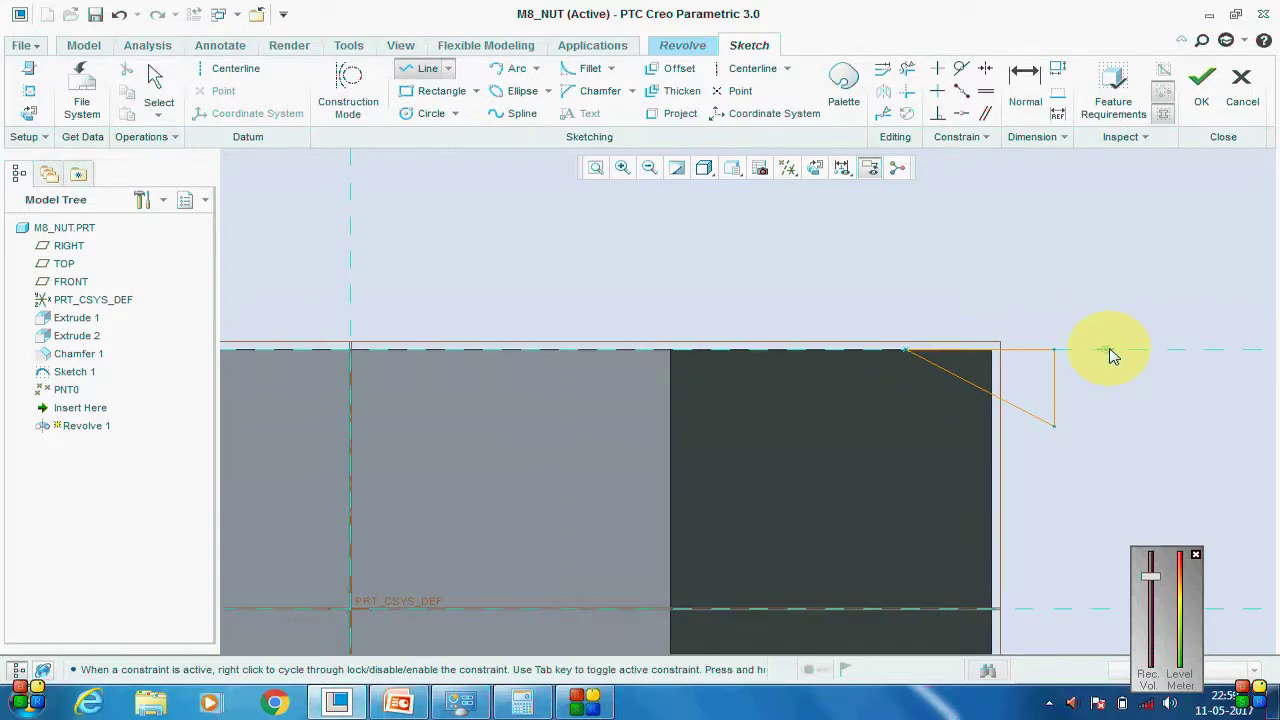
{"action": "middle_click", "coordinate": [1130, 294]}
{"action": "scroll", "coordinate": [1114, 257], "scroll_direction": "down", "scroll_amount": 3}
{"action": "left_click", "coordinate": [1202, 92]}
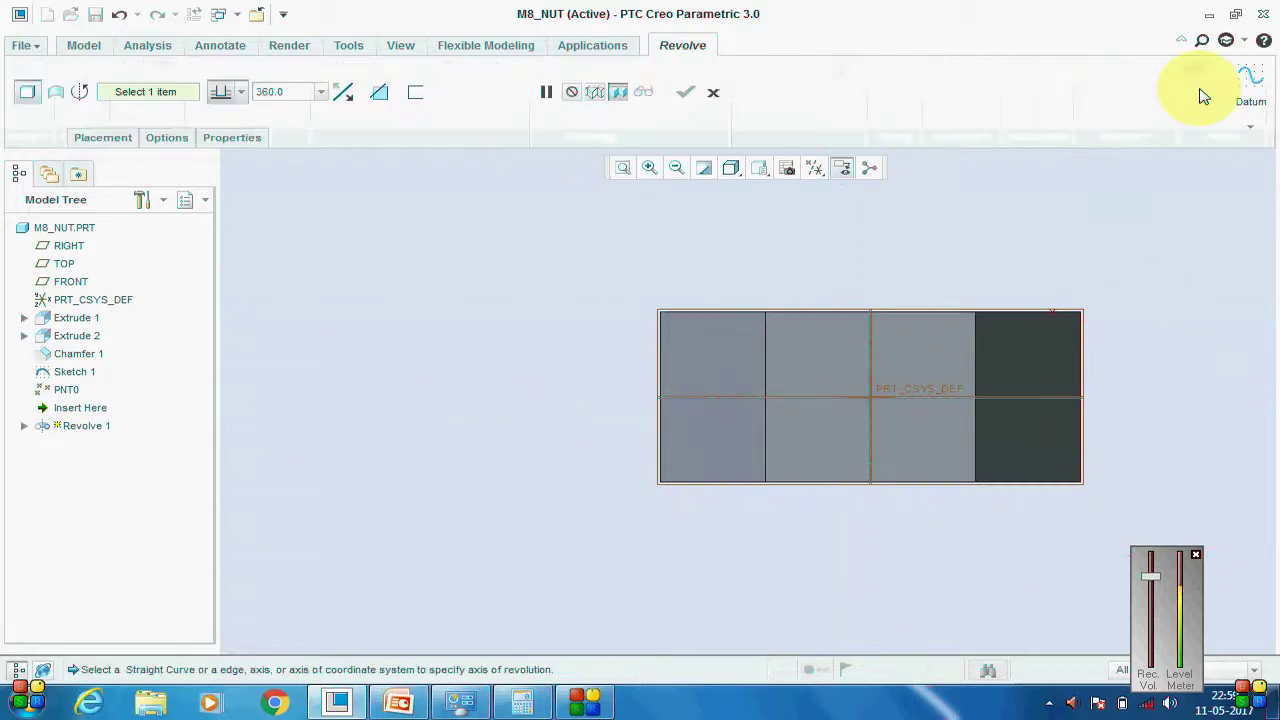
Revolve the triangle 360 degrees about the nut's vertical centre axis as a material-removing cut.
{"action": "left_click", "coordinate": [866, 372]}
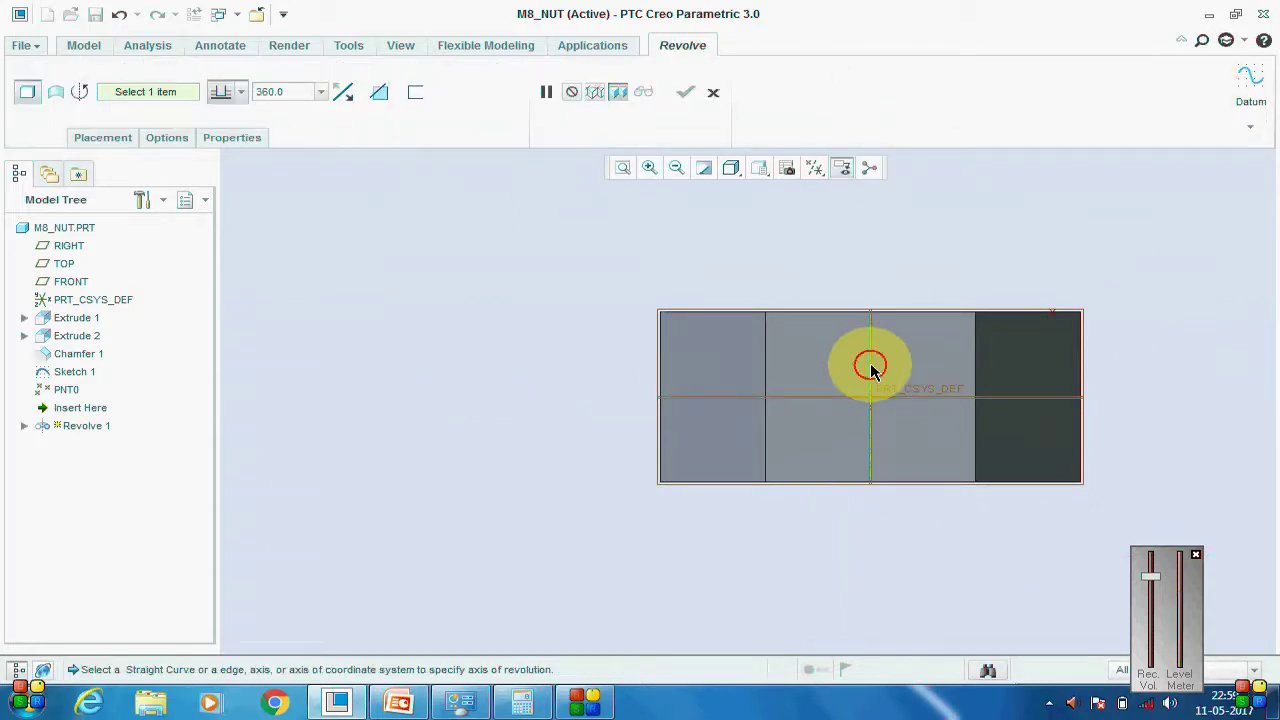
{"action": "left_click", "coordinate": [379, 92]}
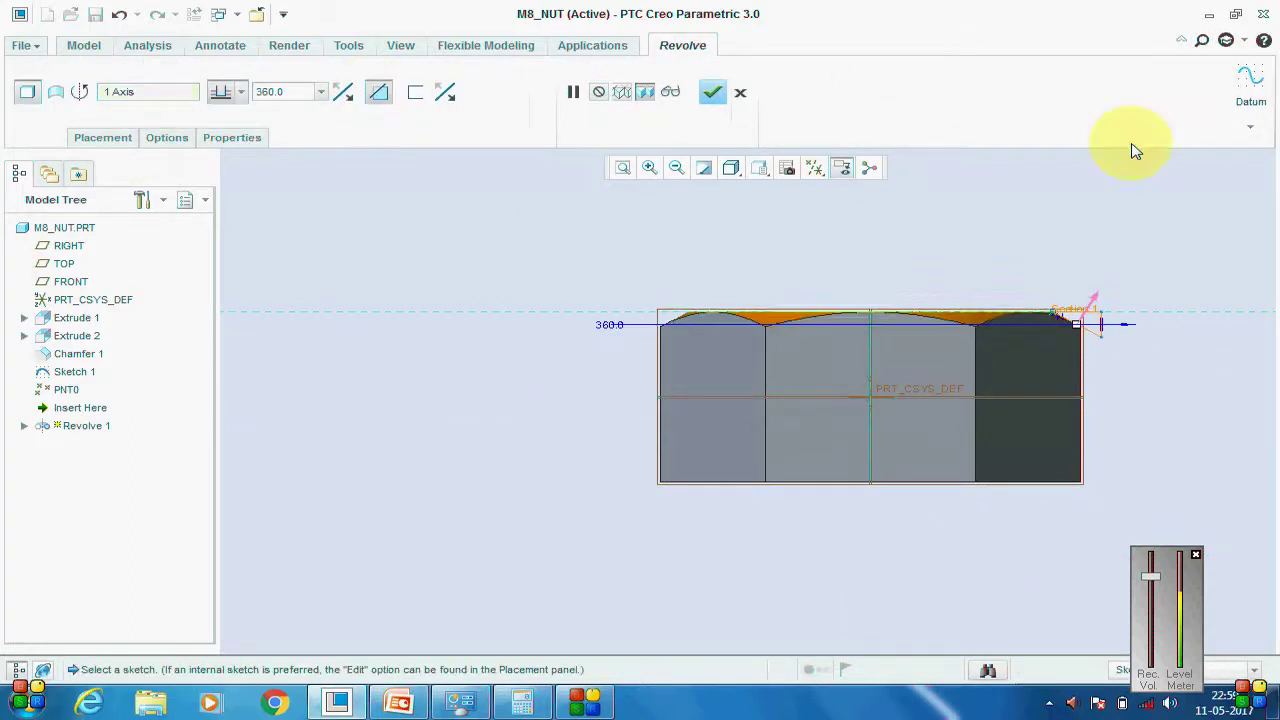
{"action": "left_click", "coordinate": [714, 93]}
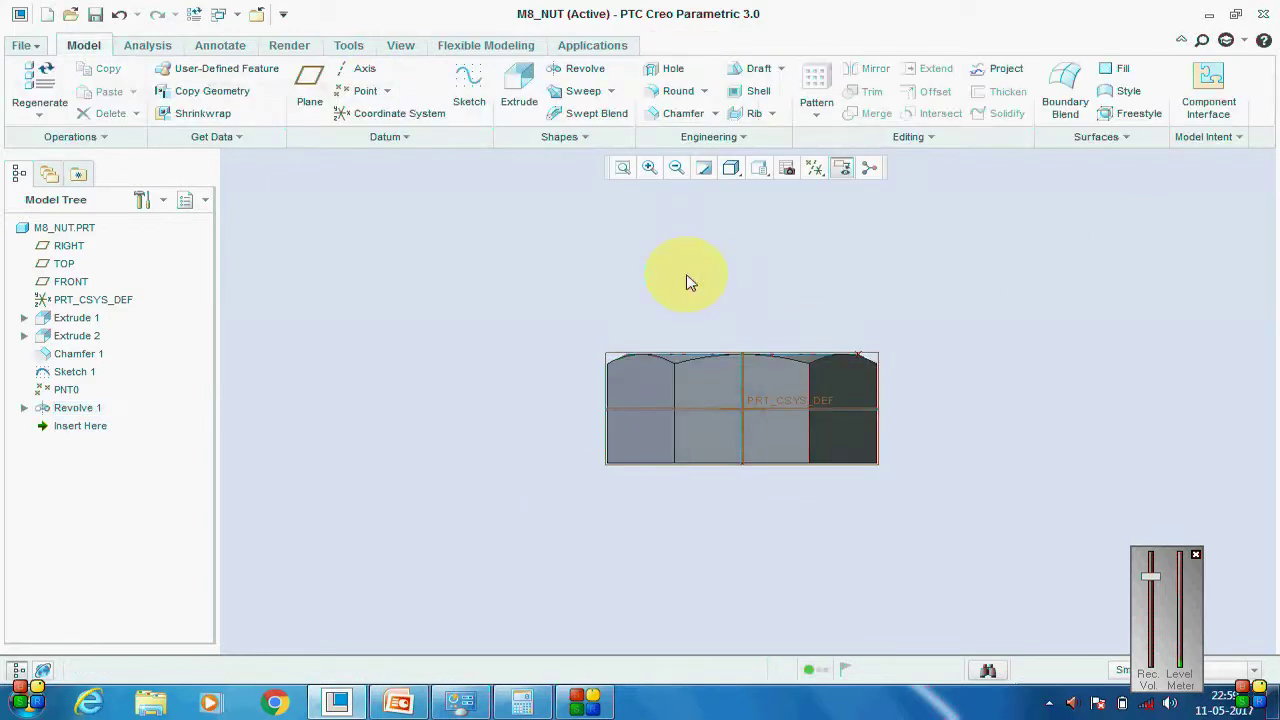
Mirror the Revolve 1 cut about the horizontal datum plane through the middle of the nut.
{"action": "left_click", "coordinate": [45, 407]}
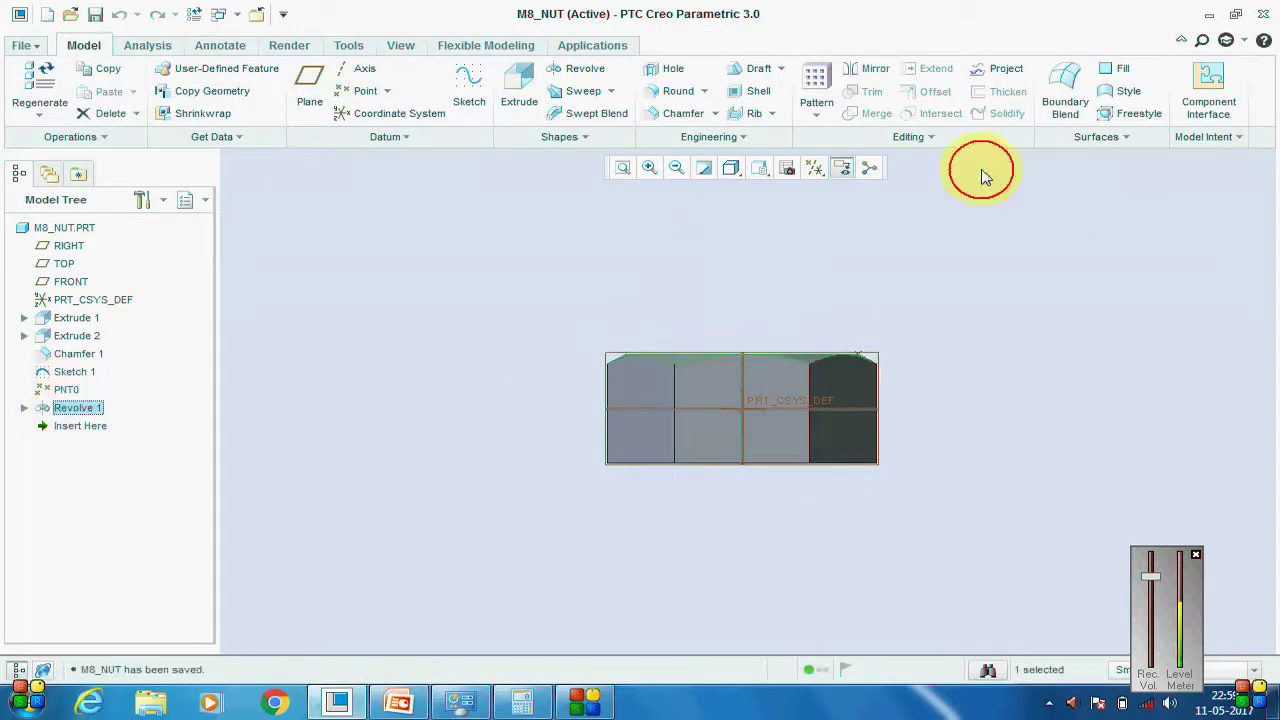
{"action": "left_click", "coordinate": [870, 68]}
{"action": "left_click", "coordinate": [859, 406]}
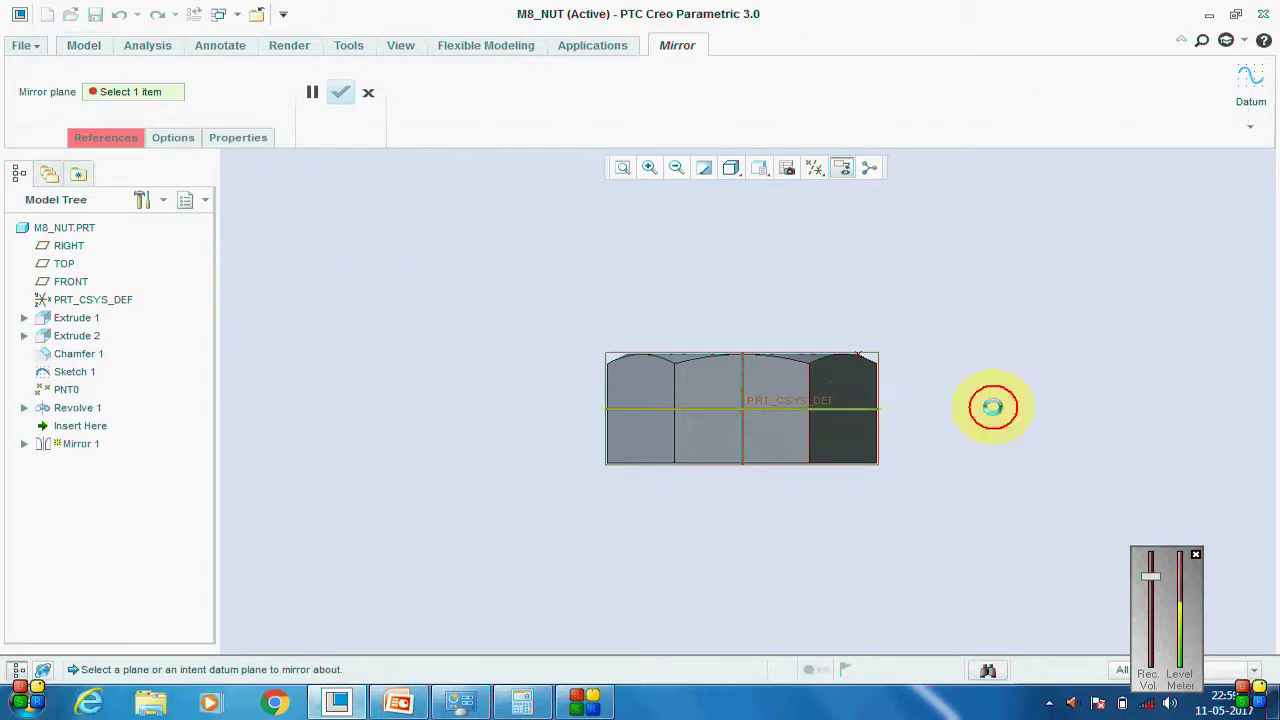
{"action": "middle_click", "coordinate": [1020, 386]}
{"action": "left_click", "coordinate": [1038, 344]}
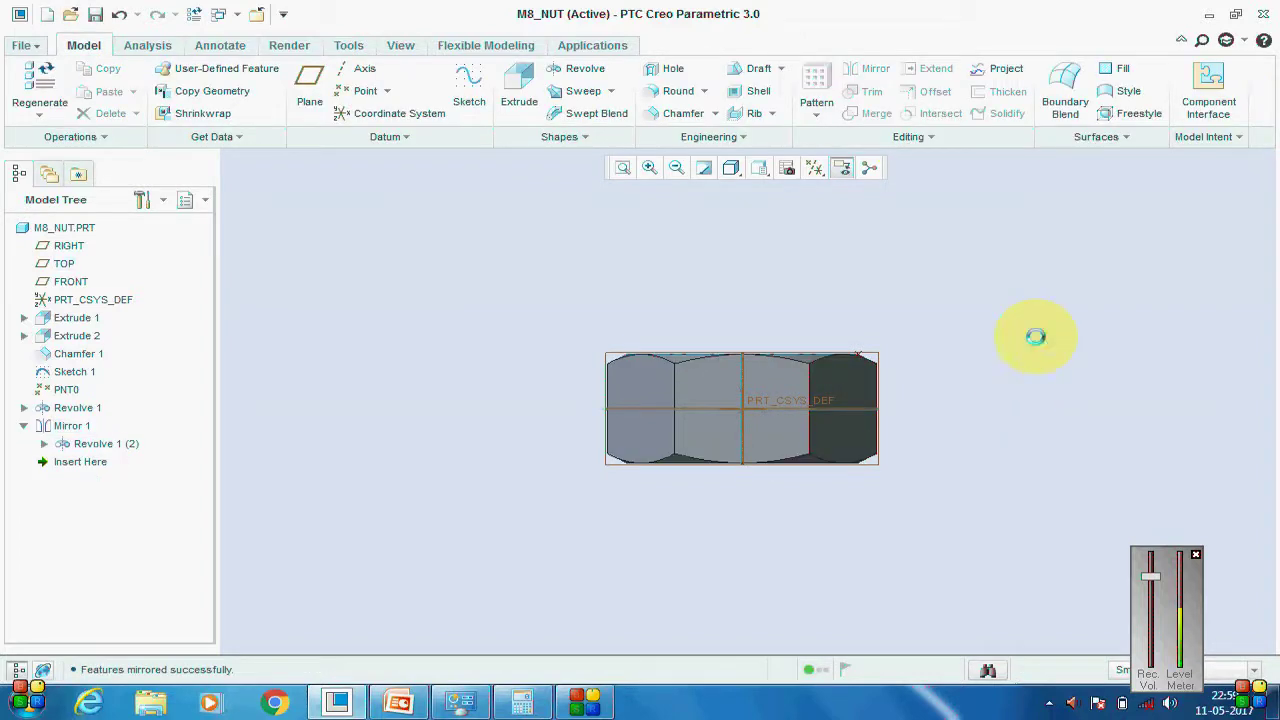
{"action": "key", "text": "ctrl+d"}
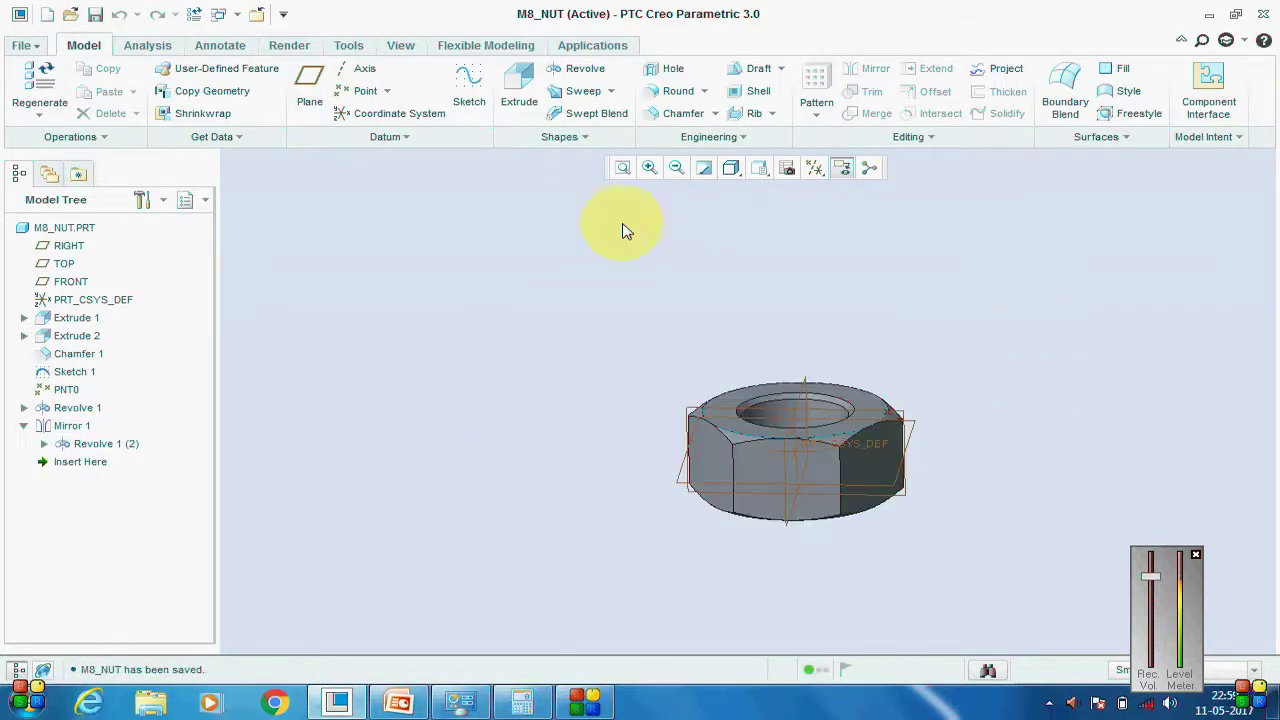
Open the part's relations and display the dimensions of Revolve 1 on the model.
{"action": "left_click", "coordinate": [348, 45]}
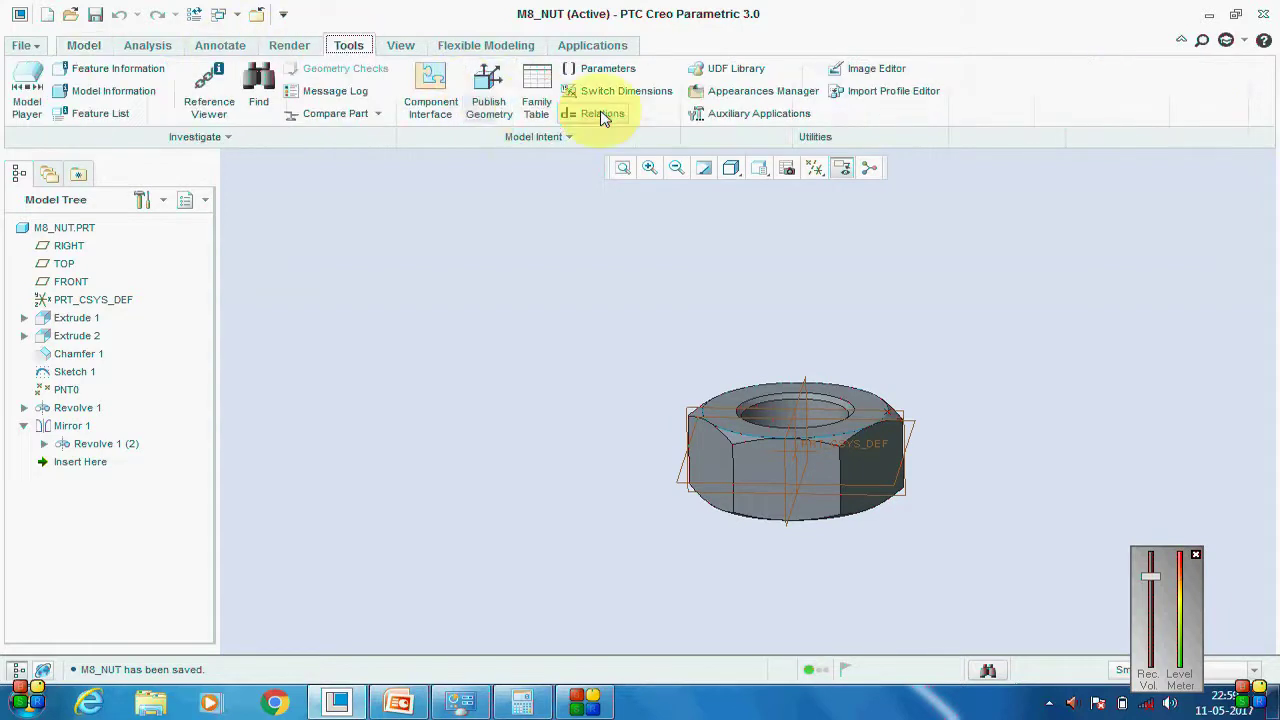
{"action": "left_click", "coordinate": [603, 113]}
{"action": "middle_click_drag", "start_coordinate": [337, 423], "coordinate": [628, 380]}
{"action": "scroll", "coordinate": [628, 380], "scroll_direction": "down", "scroll_amount": 5}
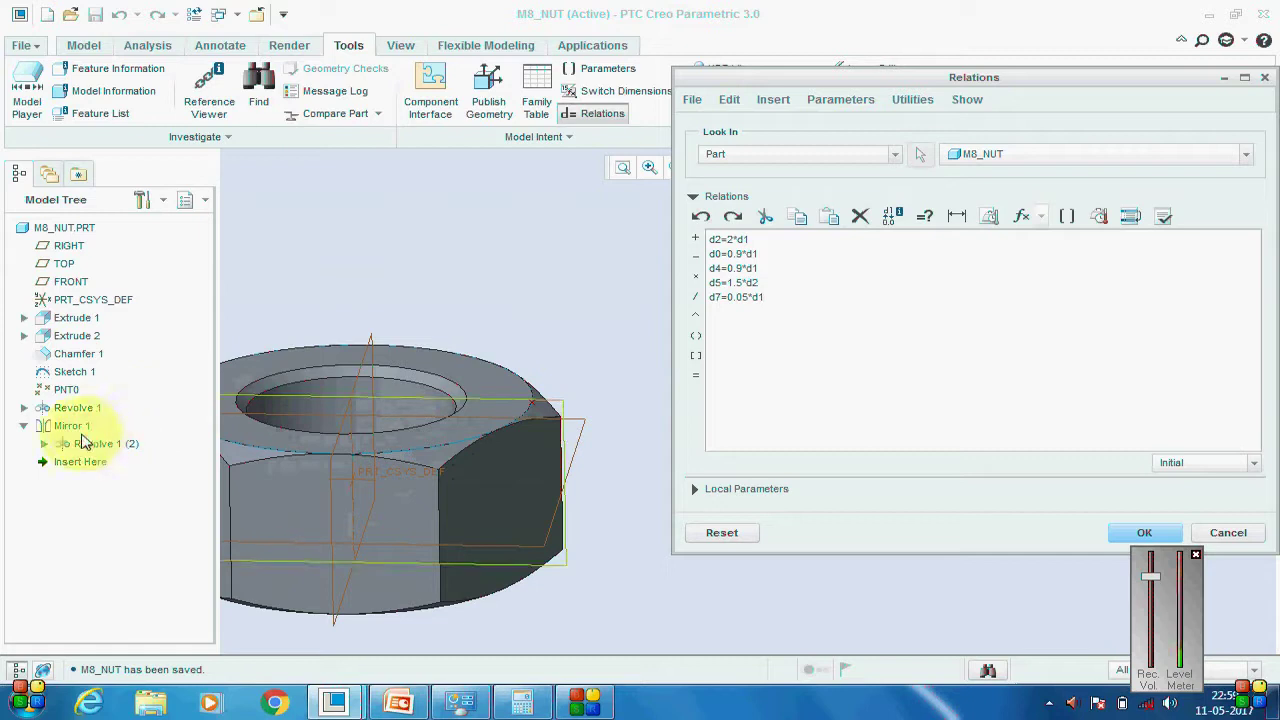
{"action": "left_click", "coordinate": [60, 413]}
{"action": "scroll", "coordinate": [586, 423], "scroll_direction": "up", "scroll_amount": 2}
{"action": "scroll", "coordinate": [606, 423], "scroll_direction": "down", "scroll_amount": 8}
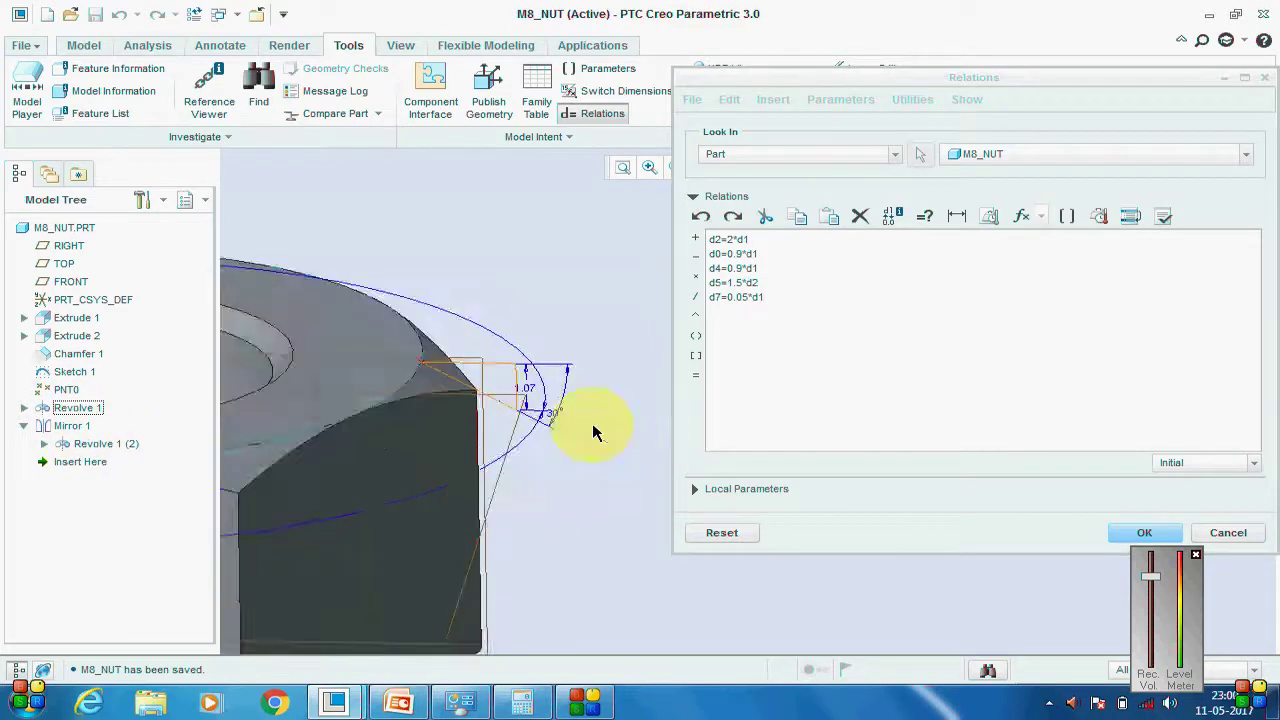
{"action": "middle_click_drag", "start_coordinate": [538, 369], "coordinate": [666, 423], "text": "shift"}
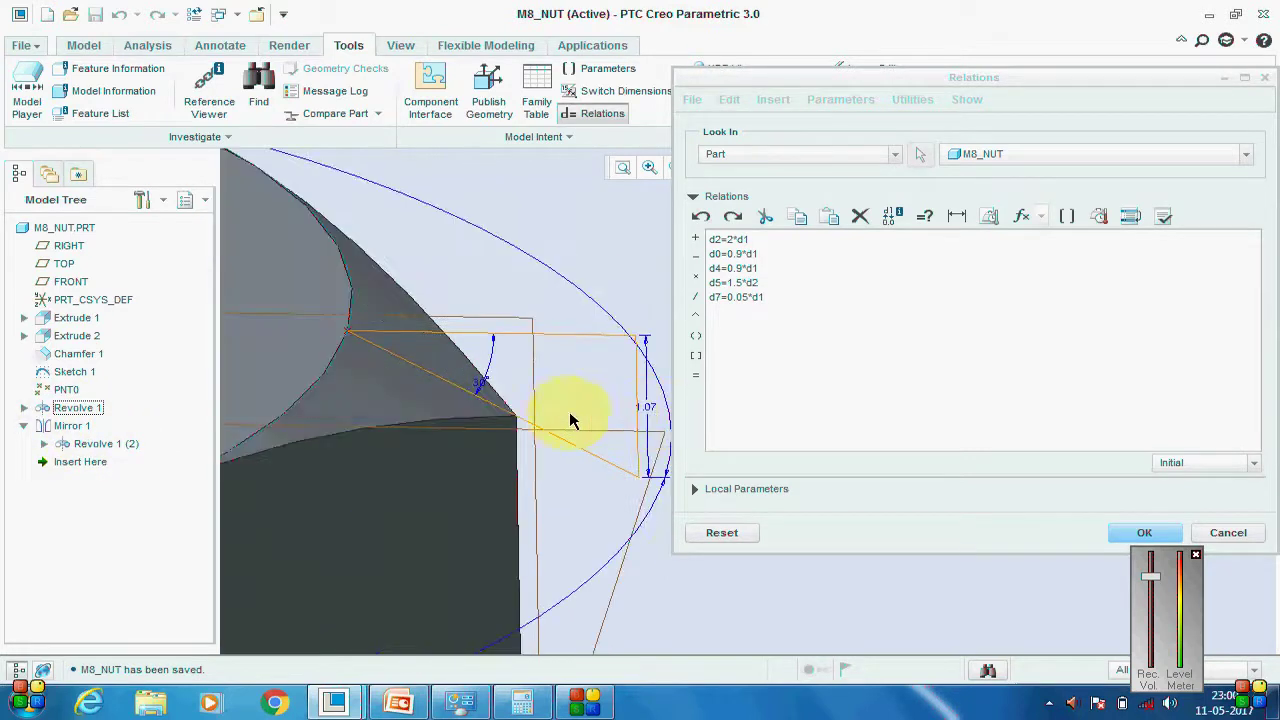
{"action": "scroll", "coordinate": [566, 420], "scroll_direction": "up", "scroll_amount": 1}
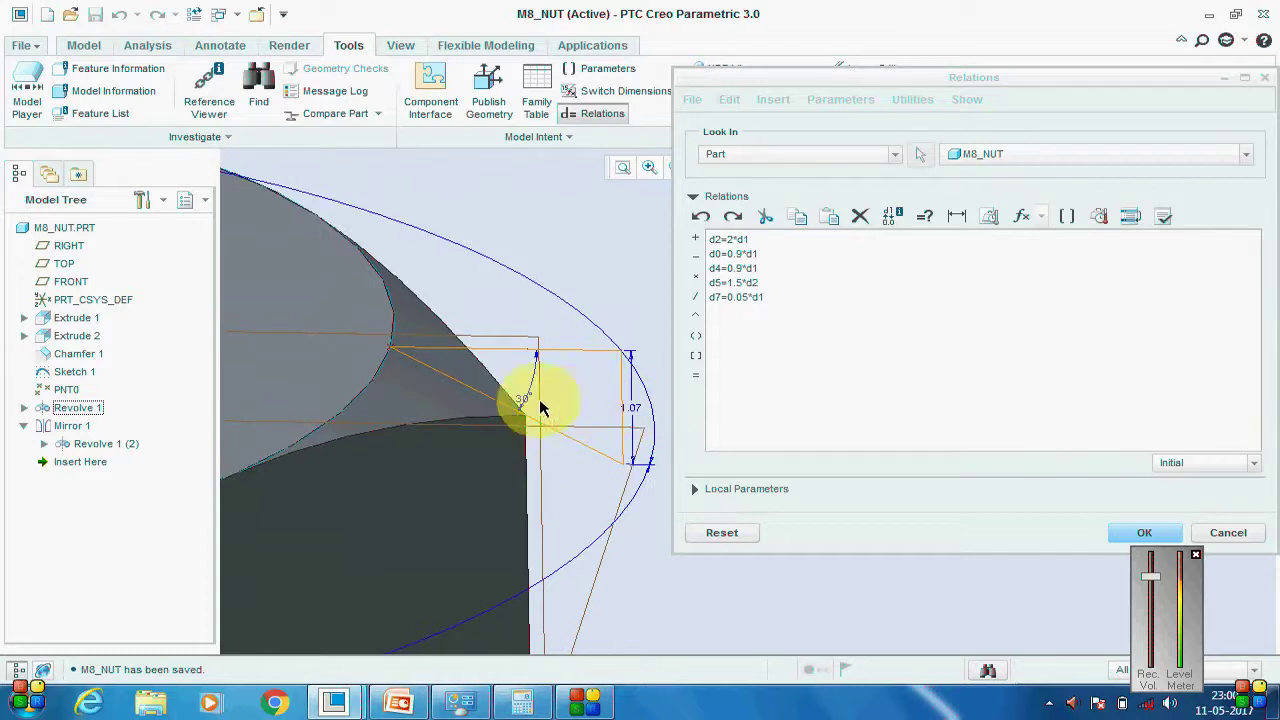
Add the relation d10=1.5*d1 for the revolve profile's vertical dimension and accept the relations.
{"action": "left_click", "coordinate": [638, 415]}
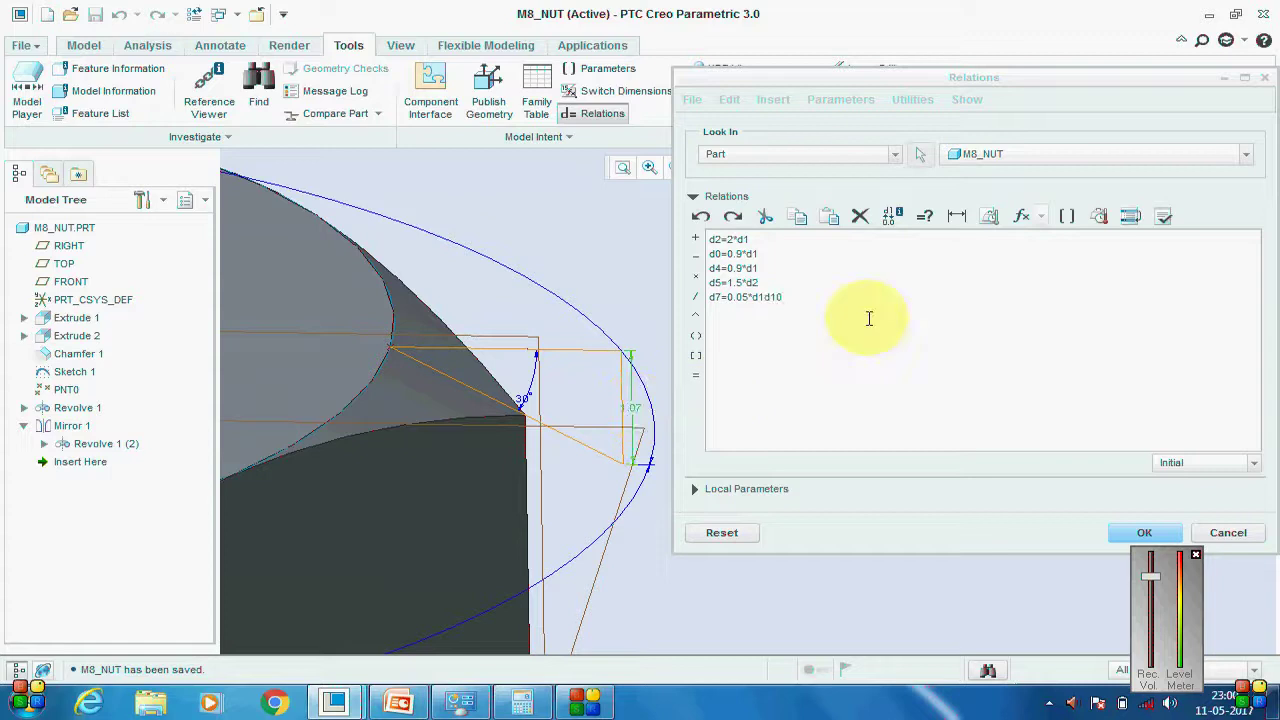
{"action": "left_click", "coordinate": [789, 298]}
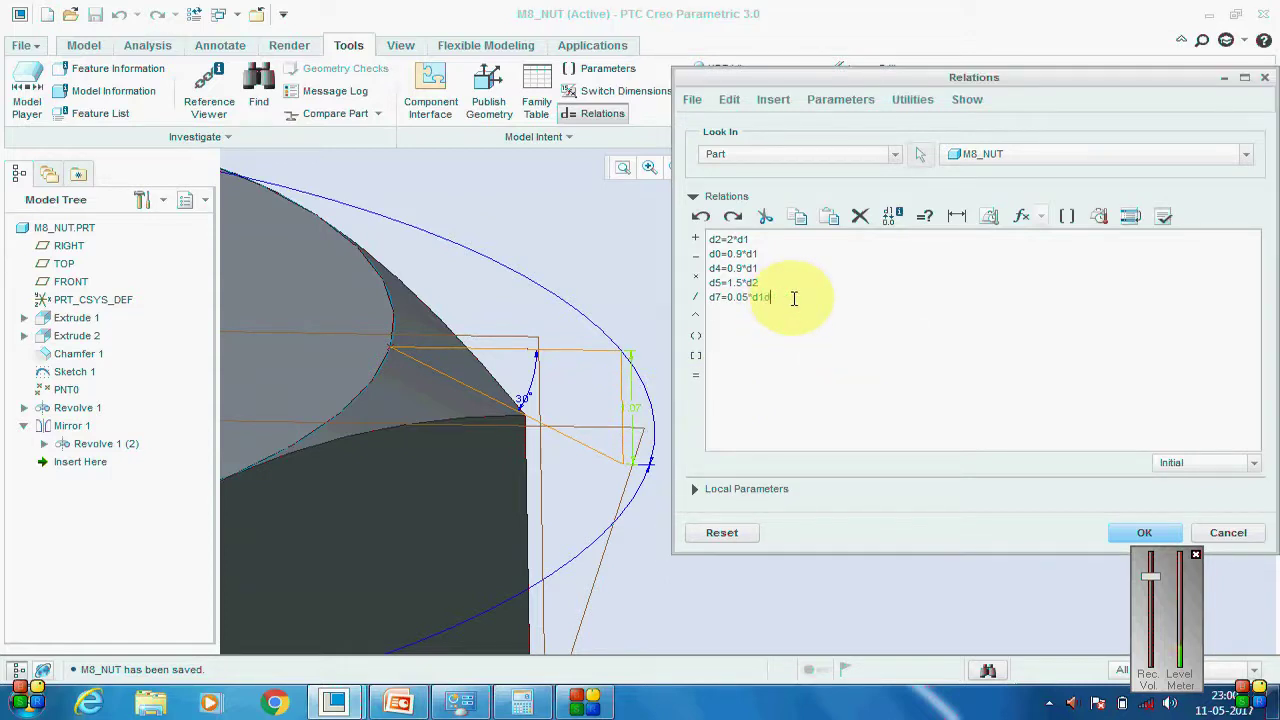
{"action": "key", "text": "Return"}
{"action": "left_click", "coordinate": [633, 415]}
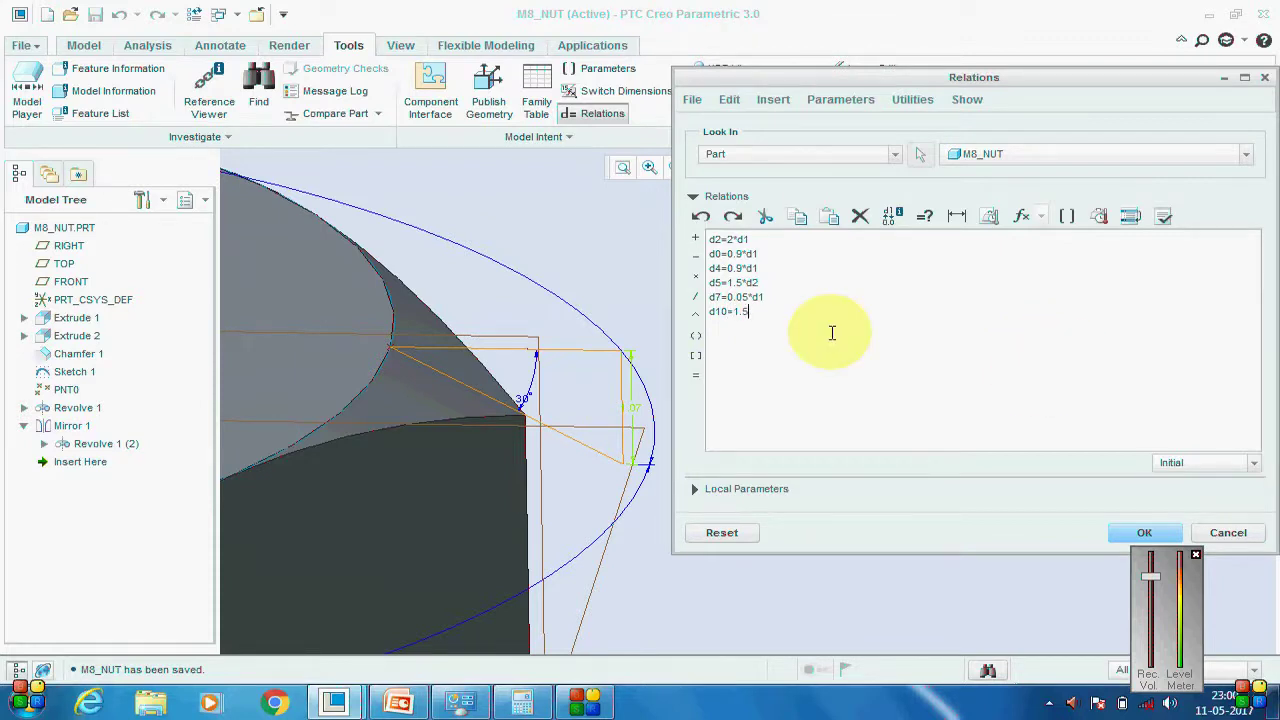
{"action": "left_click", "coordinate": [697, 277]}
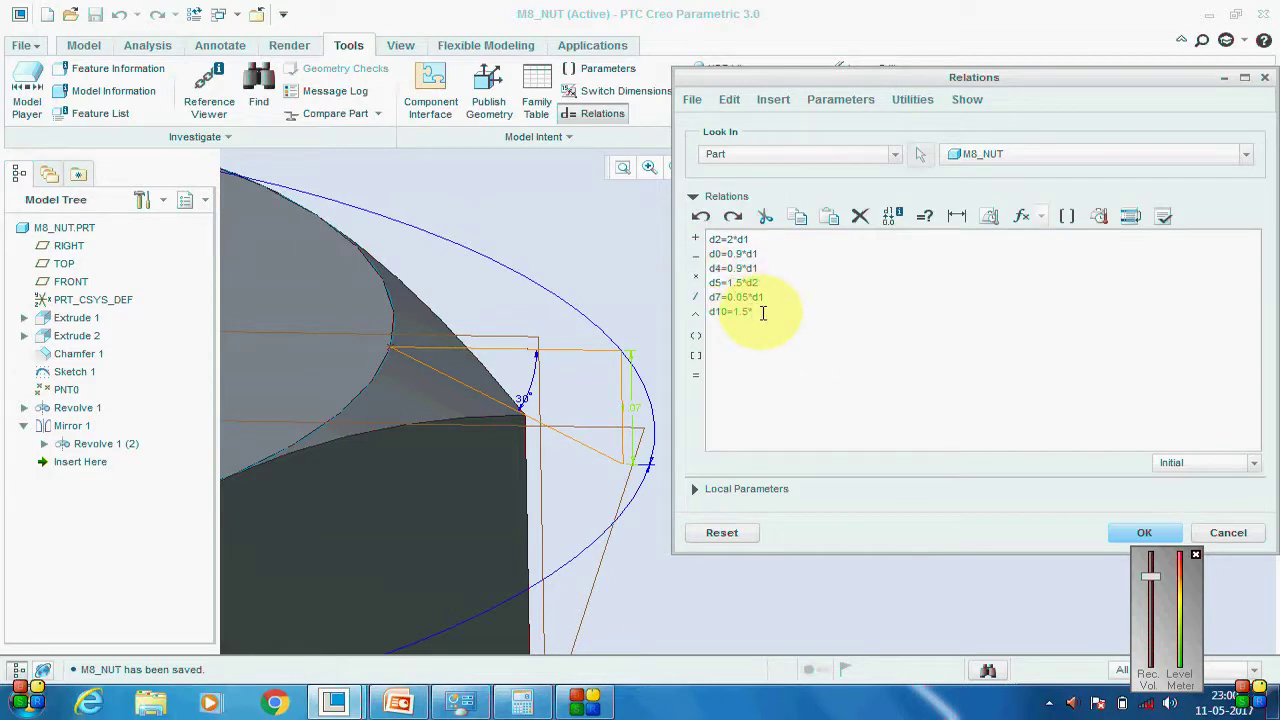
{"action": "type", "text": "d1"}
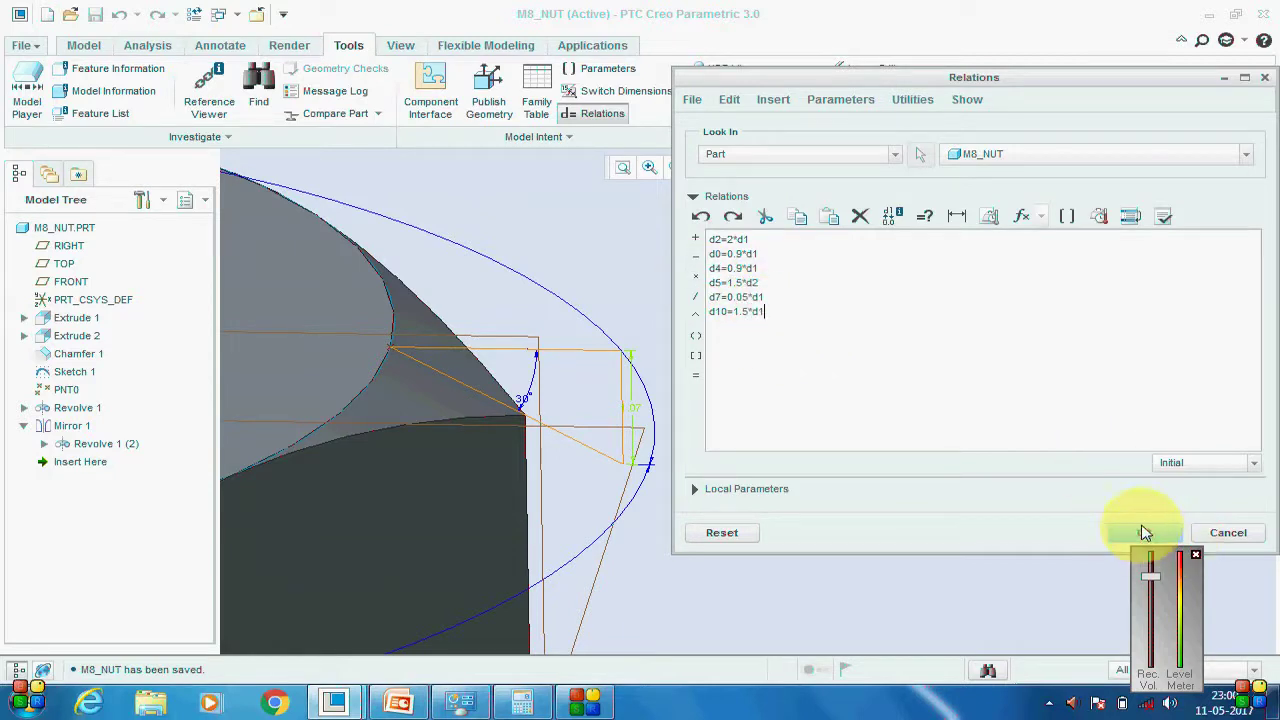
{"action": "left_click", "coordinate": [1145, 533]}
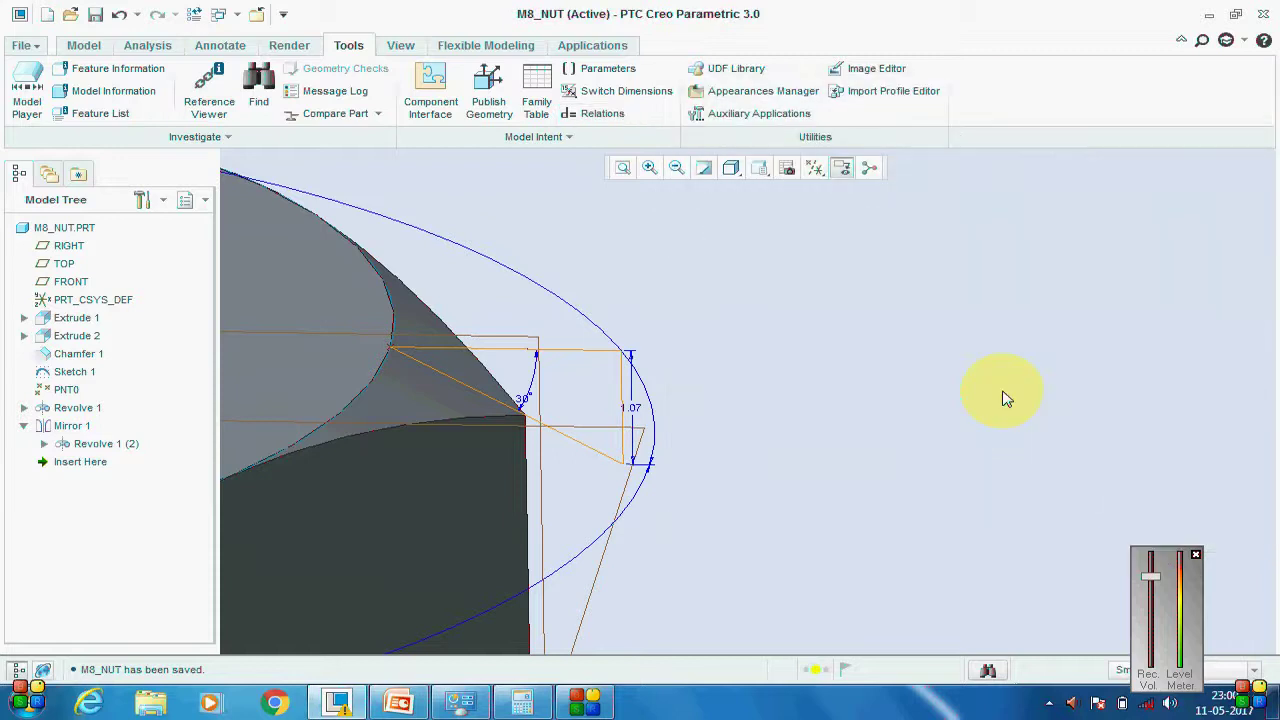
{"action": "key", "text": "ctrl+d"}
{"action": "left_click", "coordinate": [997, 318]}
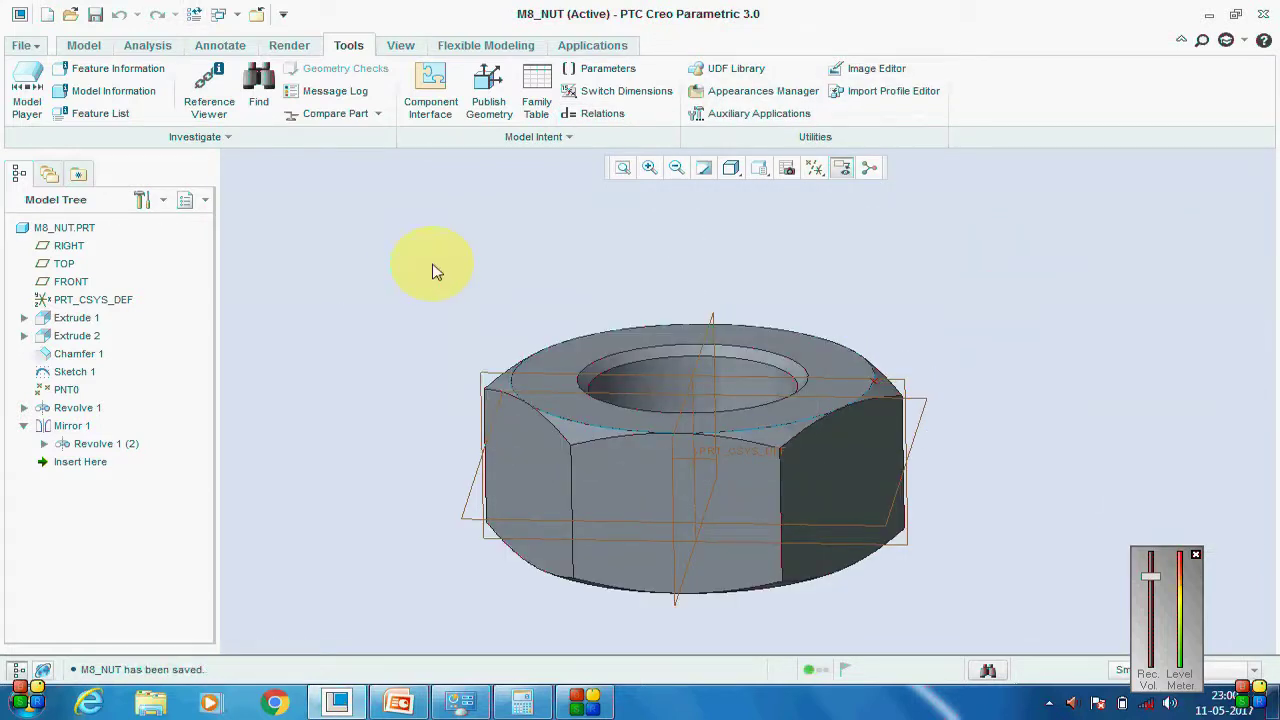
Hide all layers in the layer tree, save the layer status and save the part.
{"action": "scroll", "coordinate": [497, 283], "scroll_direction": "down", "scroll_amount": 4}
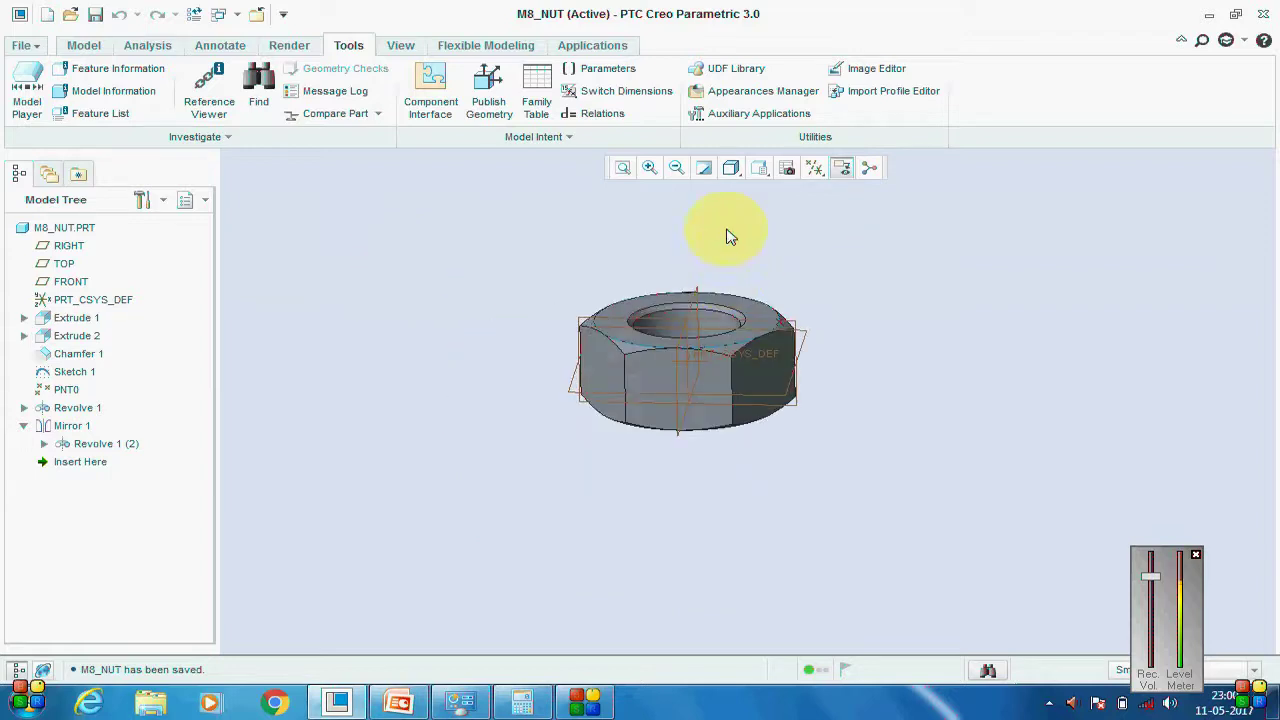
{"action": "left_click", "coordinate": [203, 200]}
{"action": "left_click", "coordinate": [206, 220]}
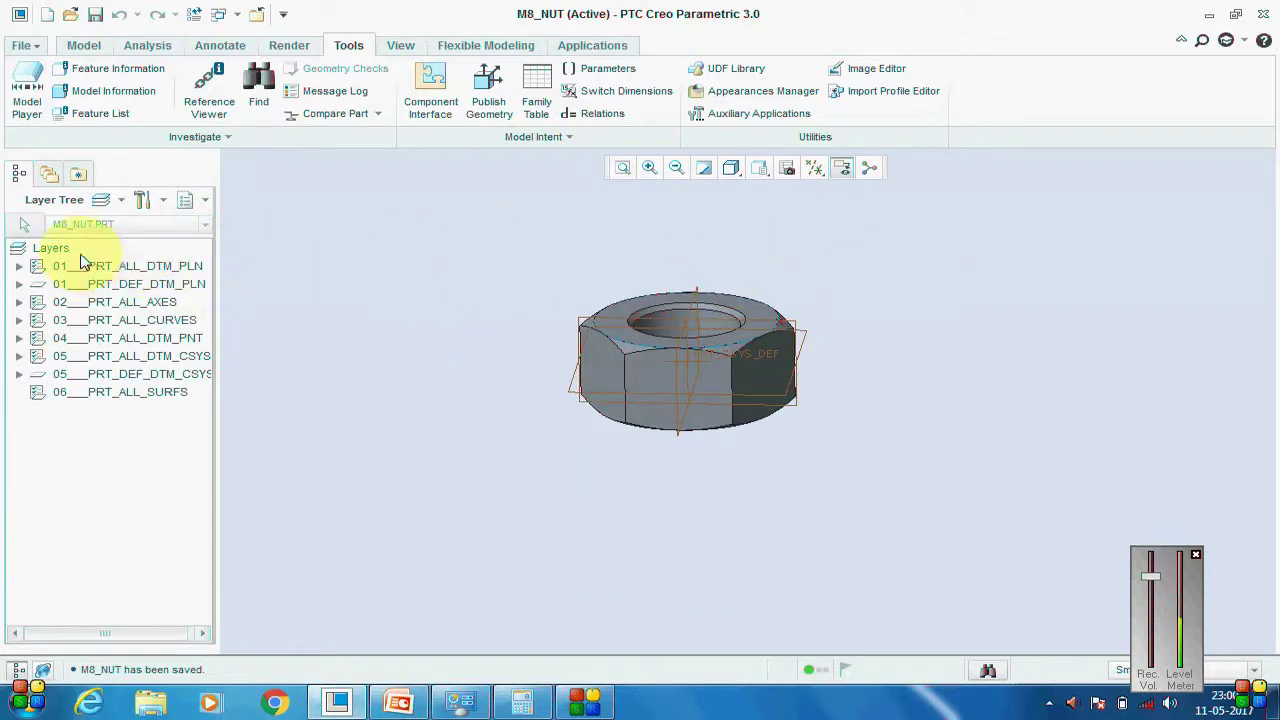
{"action": "right_click", "coordinate": [47, 248]}
{"action": "left_click", "coordinate": [110, 33]}
{"action": "right_click", "coordinate": [86, 434]}
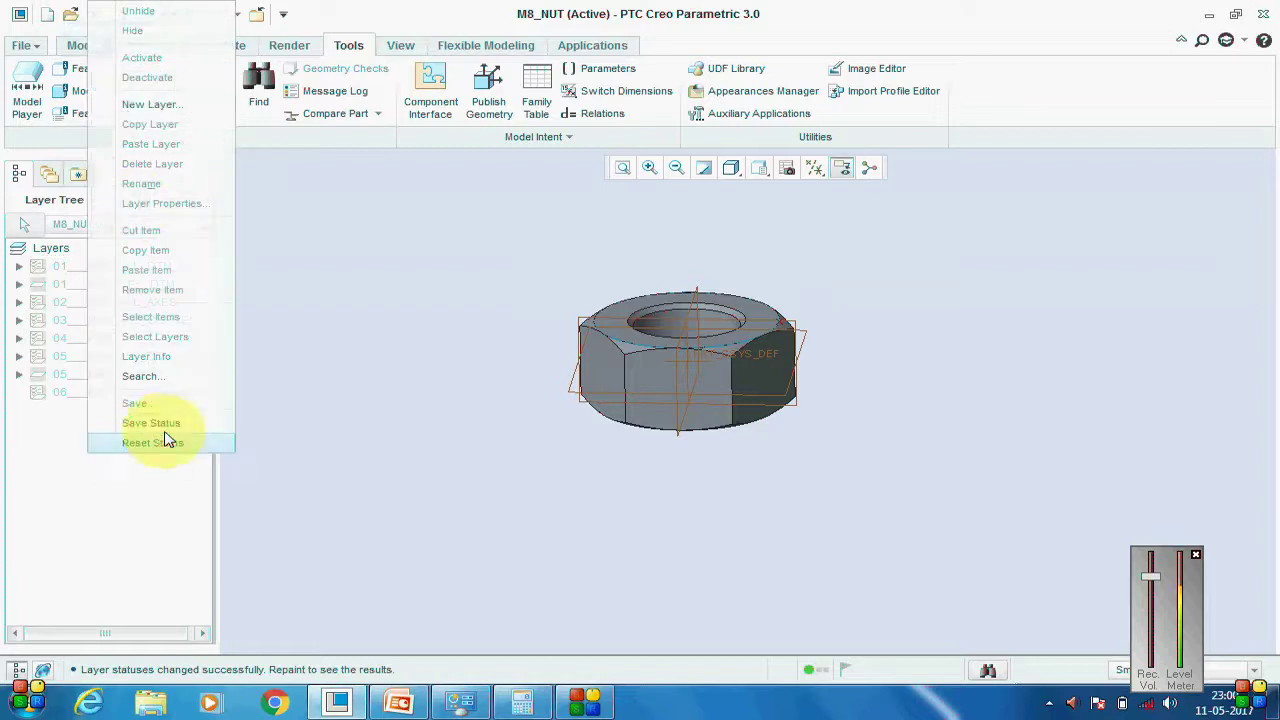
{"action": "left_click", "coordinate": [127, 423]}
{"action": "key", "text": "ctrl+d"}
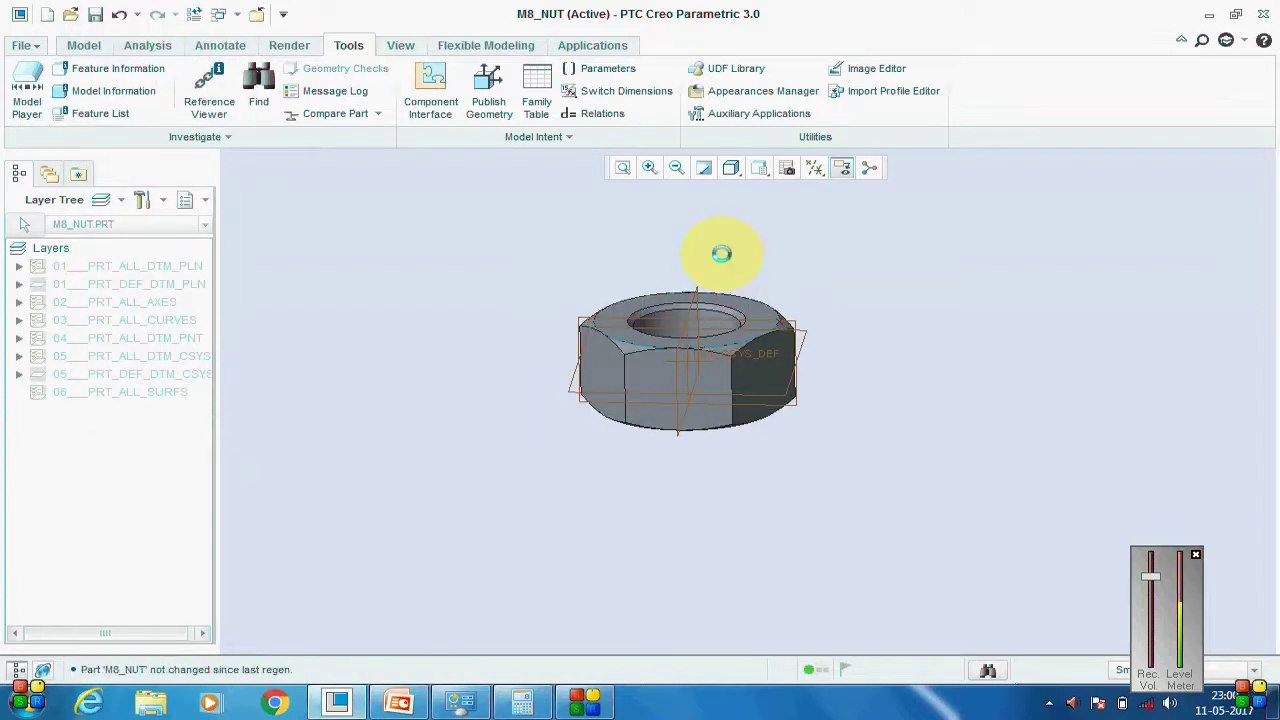
{"action": "key", "text": "ctrl+s"}
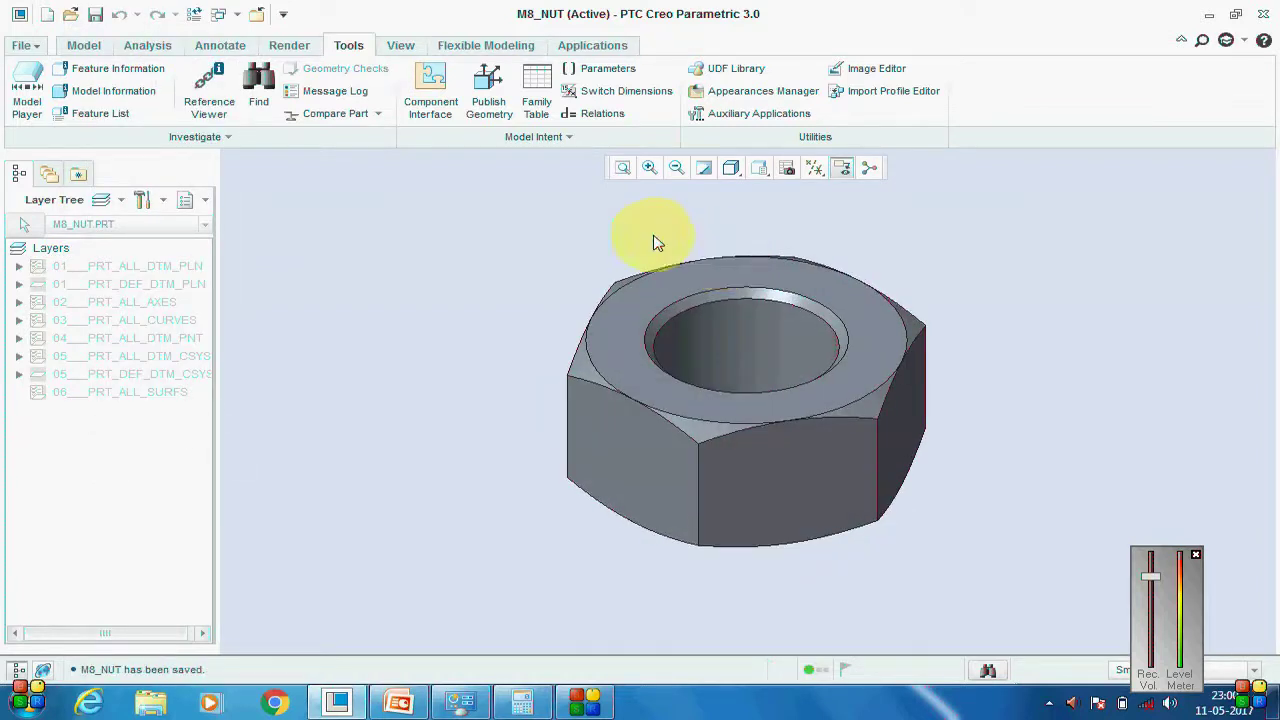
Return to the model tree and examine the dimensions of Extrude 1's section.
{"action": "left_click", "coordinate": [197, 207]}
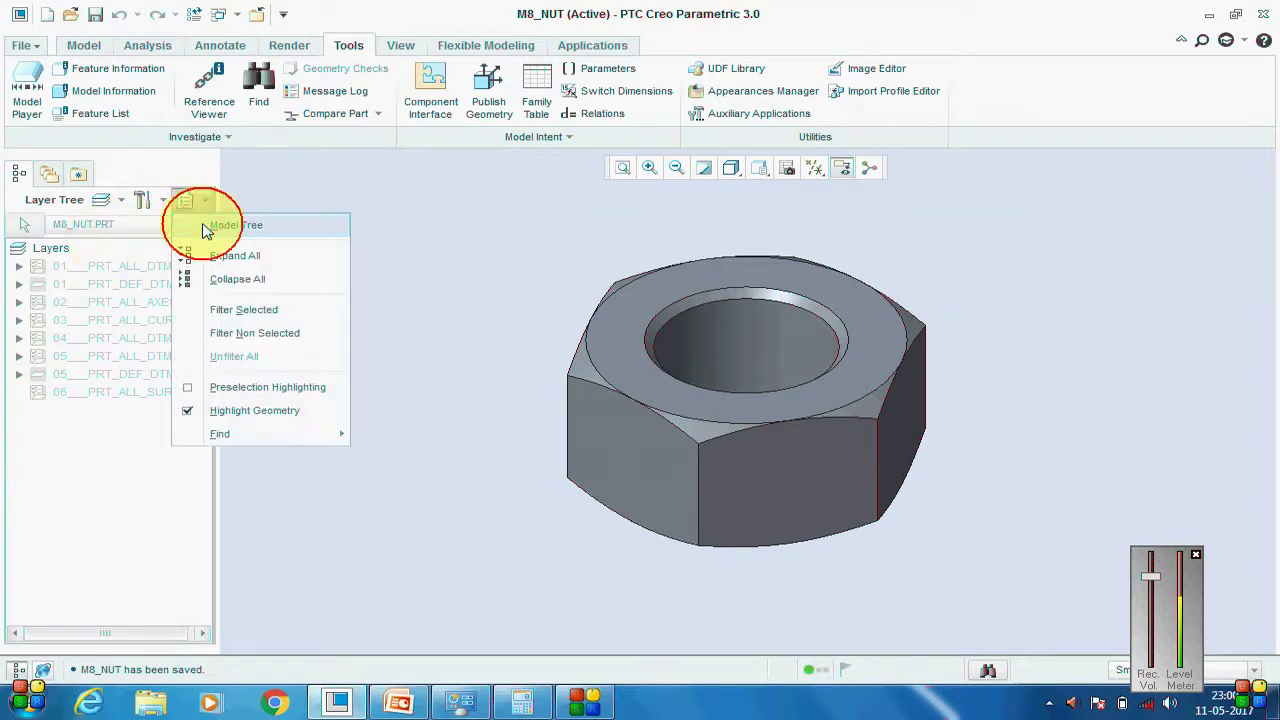
{"action": "left_click", "coordinate": [203, 225]}
{"action": "left_click", "coordinate": [23, 317]}
{"action": "left_click", "coordinate": [80, 339]}
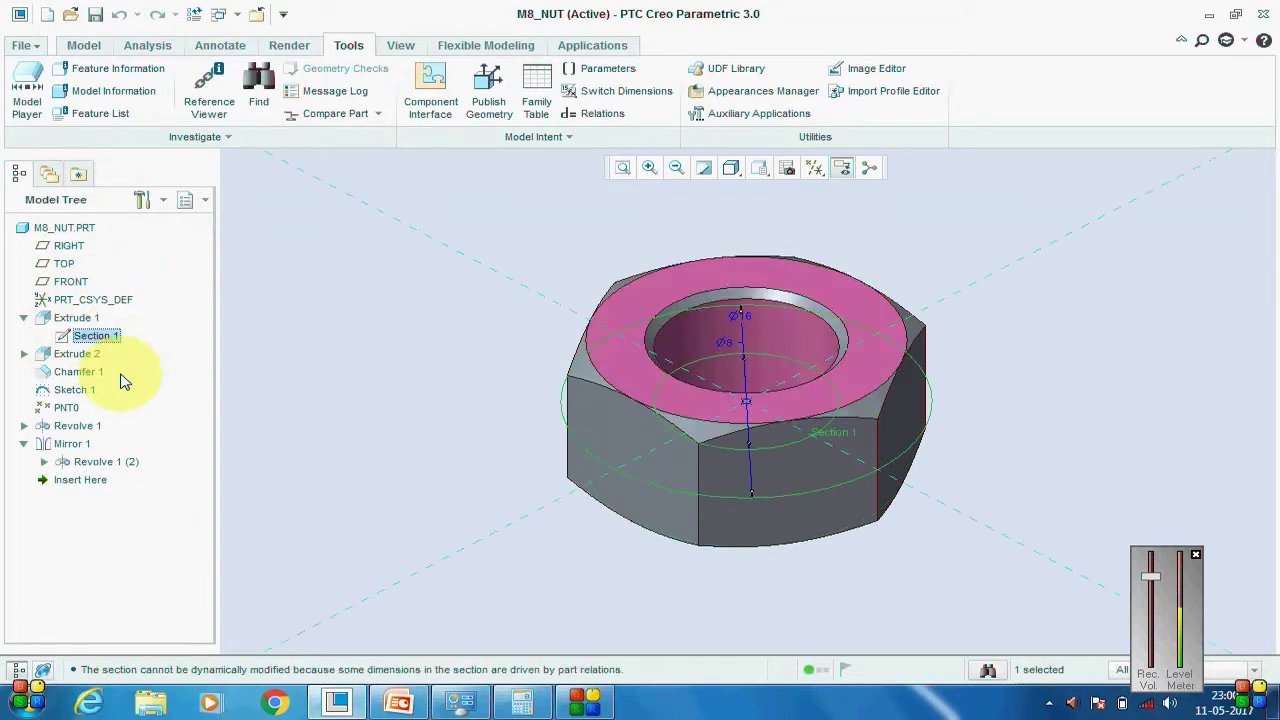
{"action": "left_click", "coordinate": [300, 288]}
{"action": "left_click", "coordinate": [23, 317]}
{"action": "left_click", "coordinate": [312, 301]}
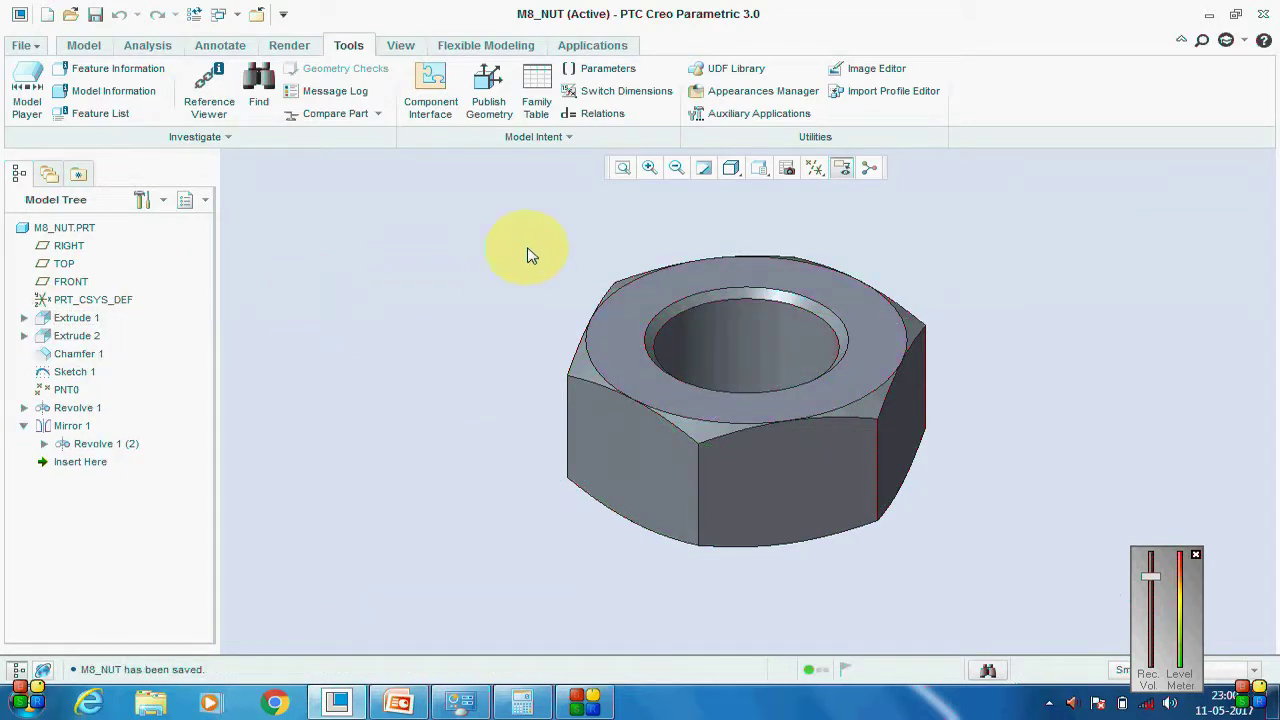
Open the part's family table and add an instance named M10_NUT.
{"action": "left_click", "coordinate": [536, 92]}
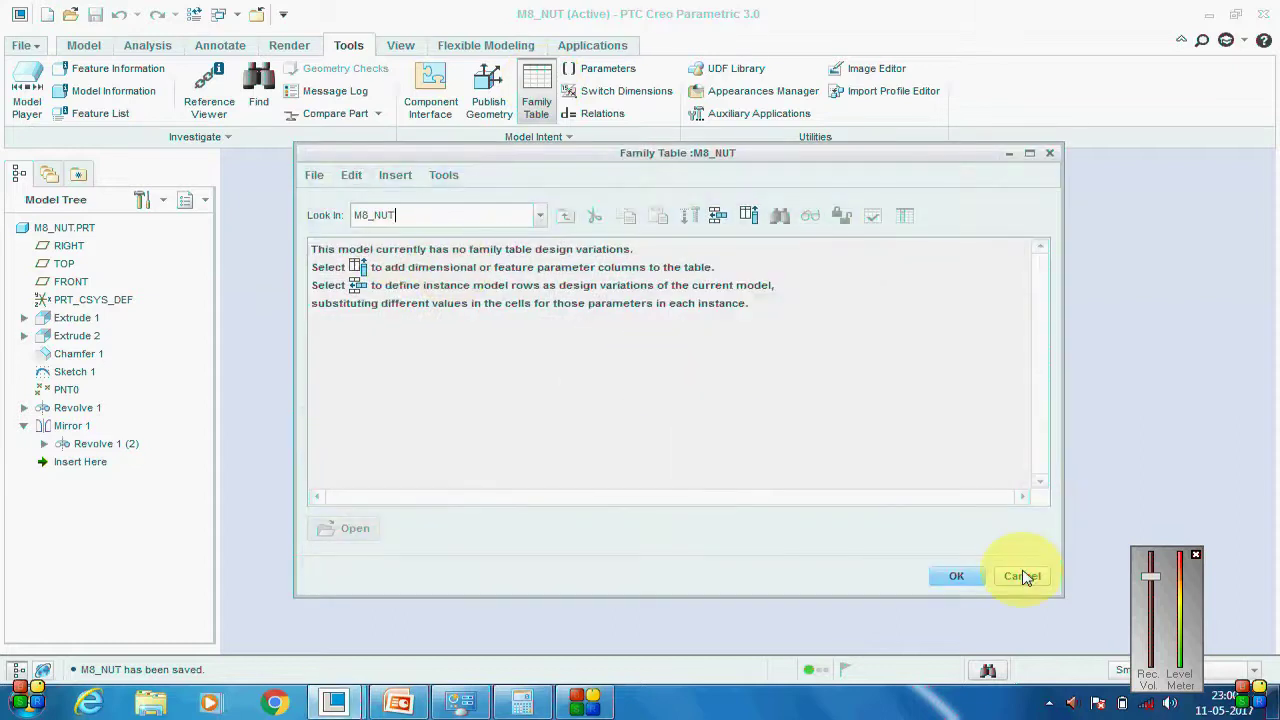
{"action": "left_click", "coordinate": [717, 215]}
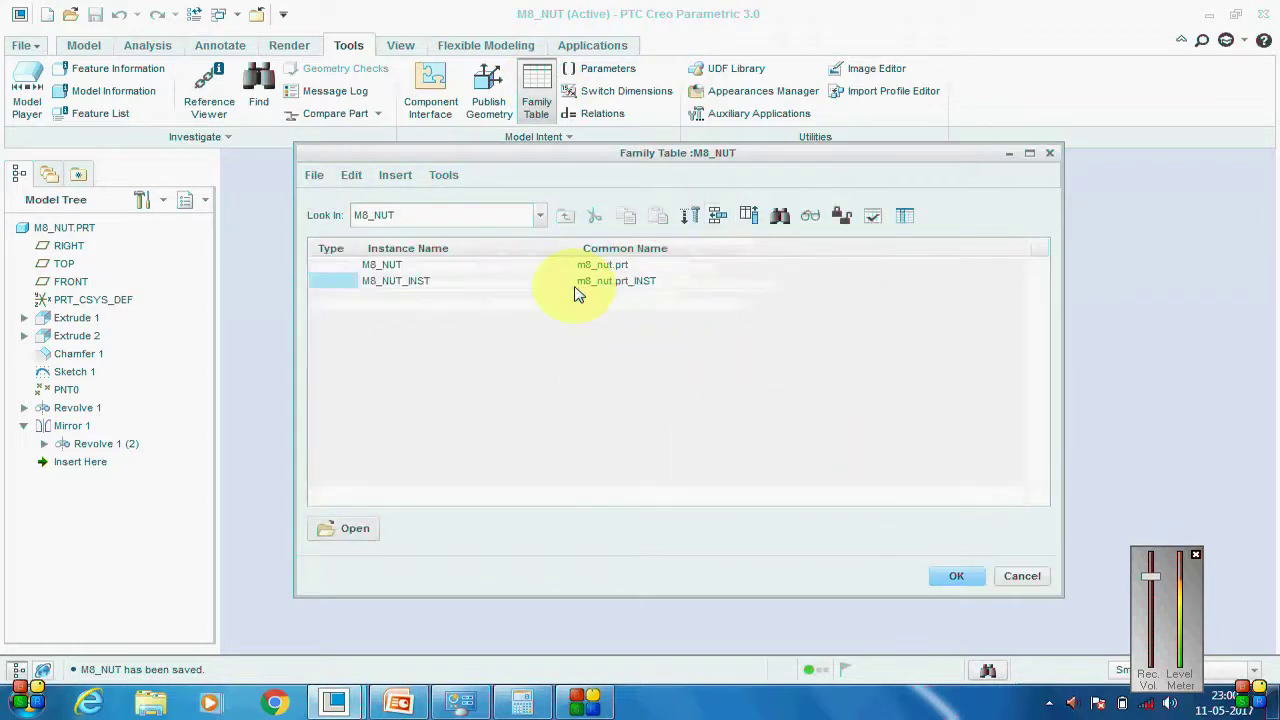
{"action": "double_click", "coordinate": [450, 288]}
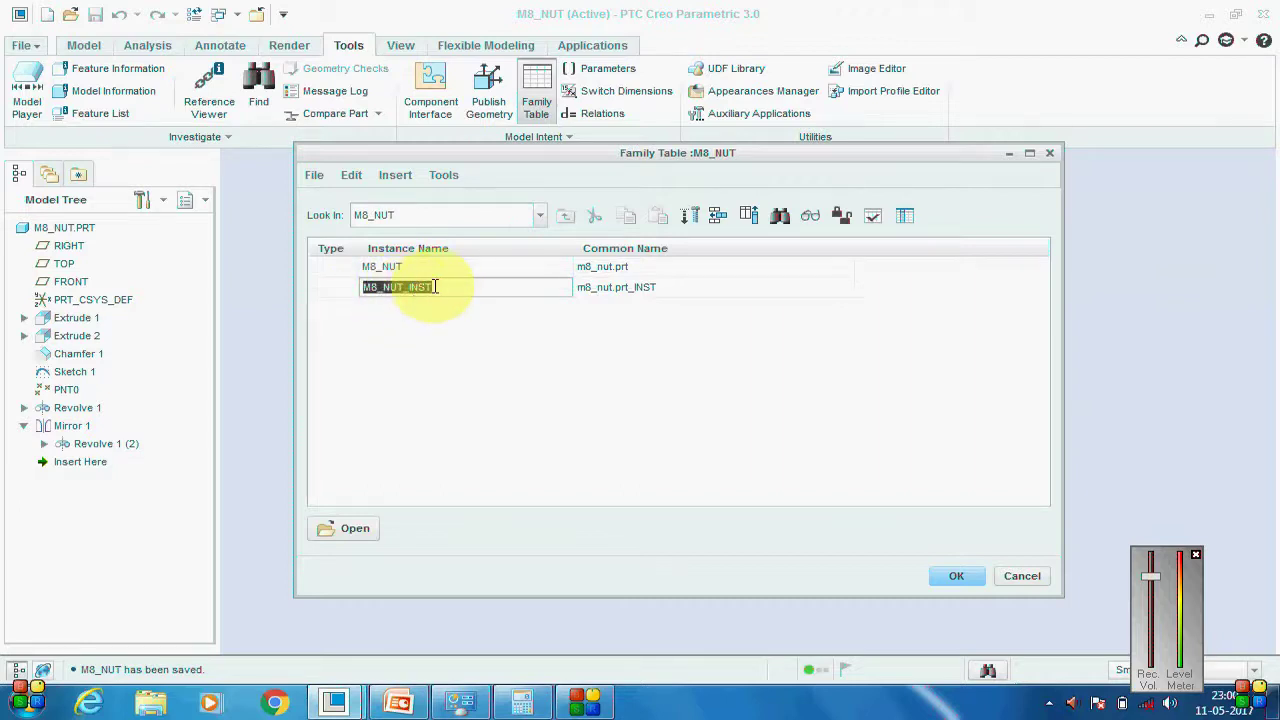
{"action": "left_click", "coordinate": [414, 288]}
{"action": "left_click_drag", "start_coordinate": [432, 288], "coordinate": [405, 287]}
{"action": "key", "text": "BackSpace"}
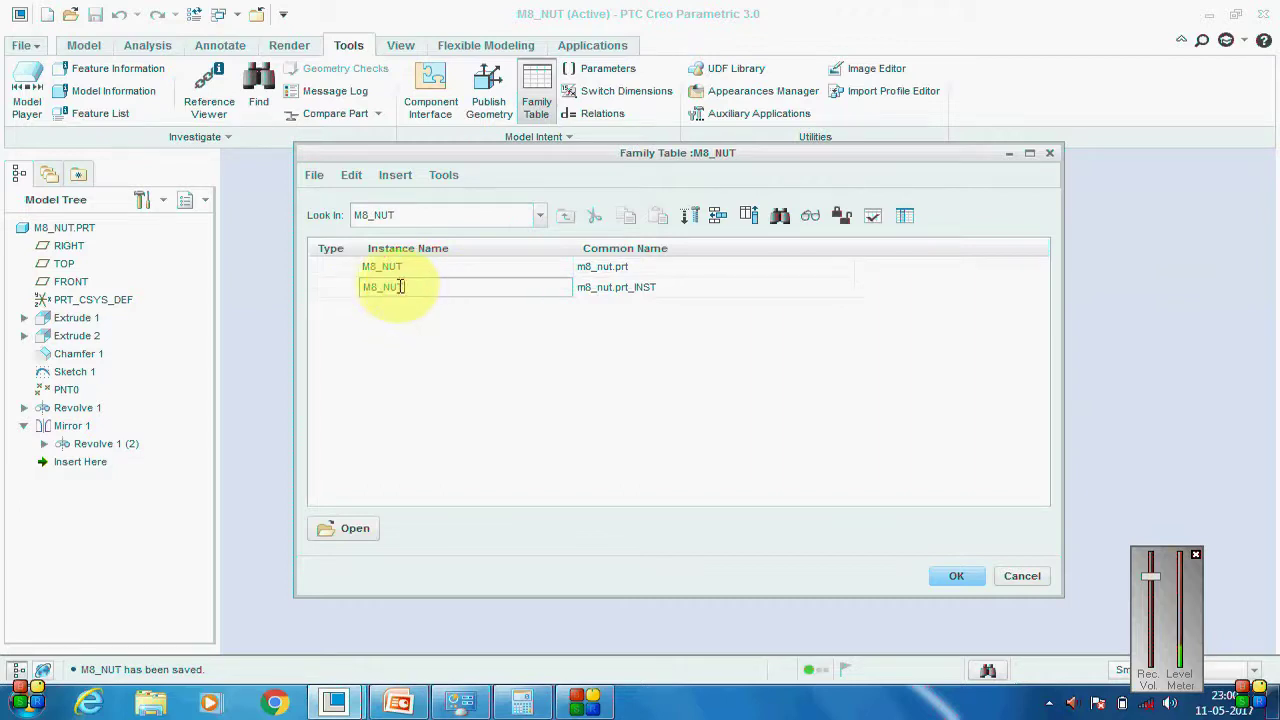
{"action": "left_click", "coordinate": [375, 287]}
{"action": "type", "text": "1"}
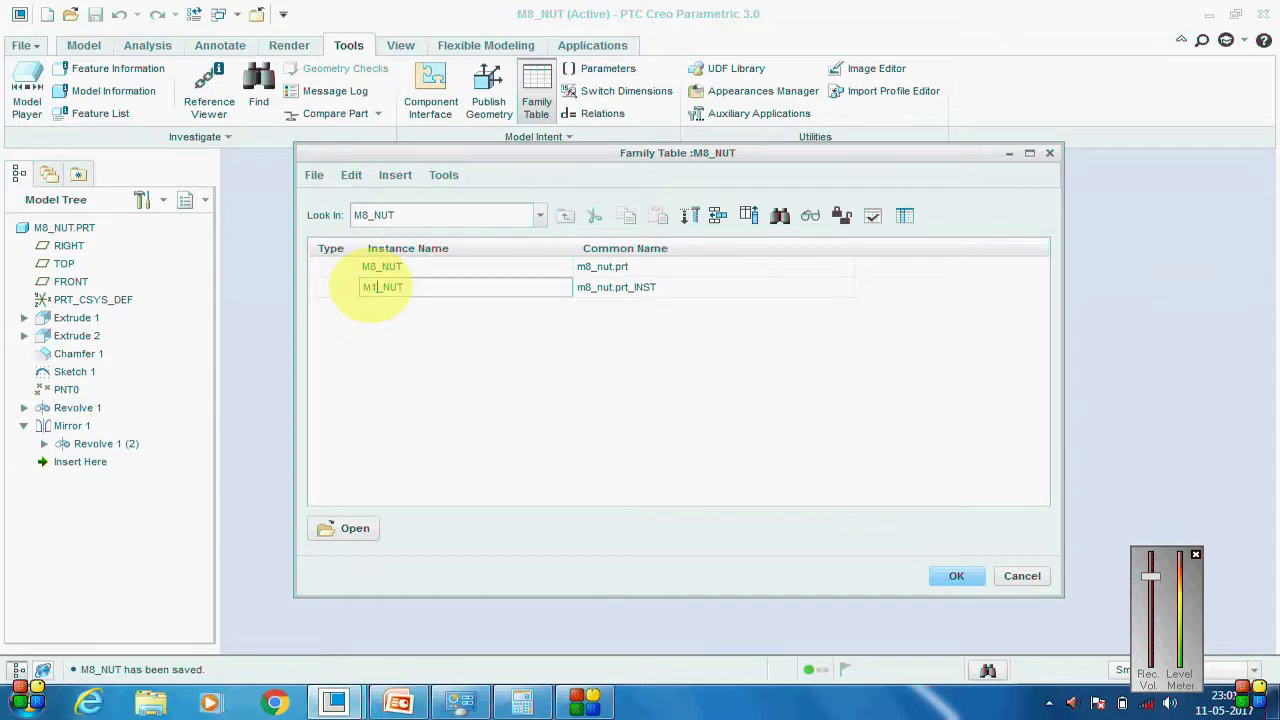
{"action": "type", "text": "0"}
Change the common name of the M10_NUT instance to m10_nut.prt.
{"action": "left_click", "coordinate": [590, 287]}
{"action": "left_click", "coordinate": [588, 288]}
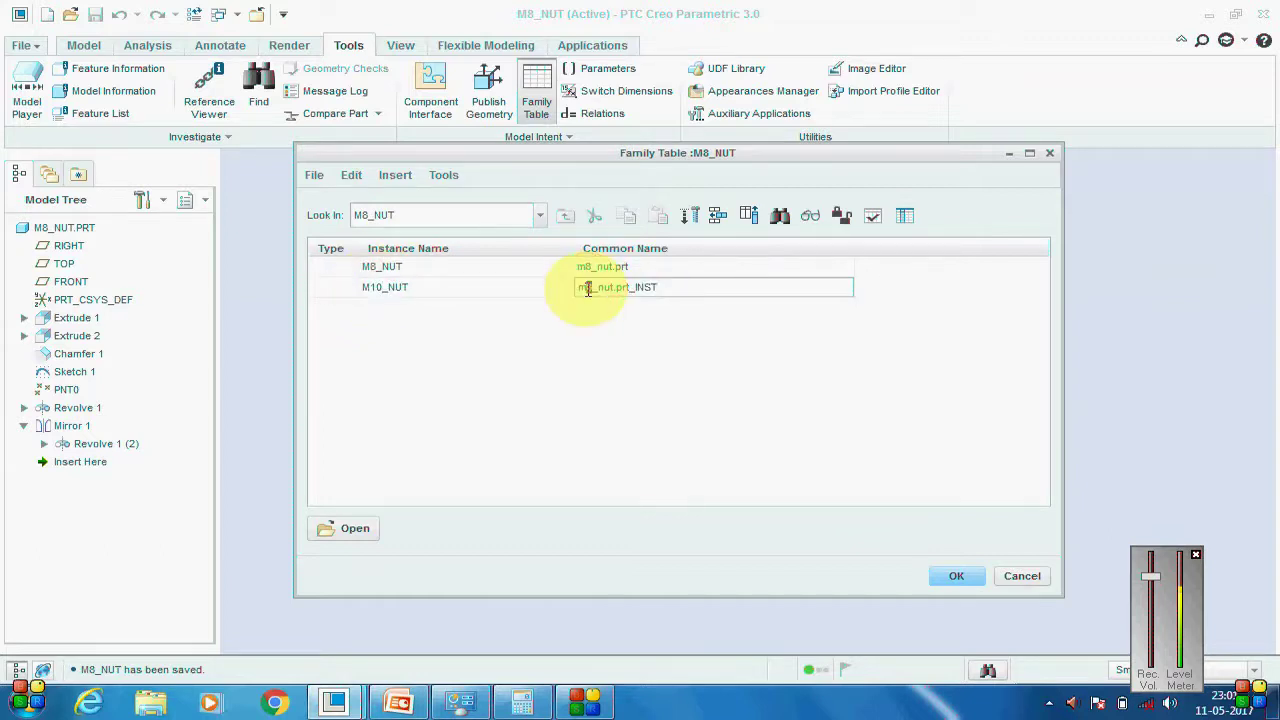
{"action": "type", "text": "10"}
{"action": "left_click_drag", "start_coordinate": [748, 287], "coordinate": [640, 288]}
{"action": "key", "text": "BackSpace"}
{"action": "left_click", "coordinate": [646, 363]}
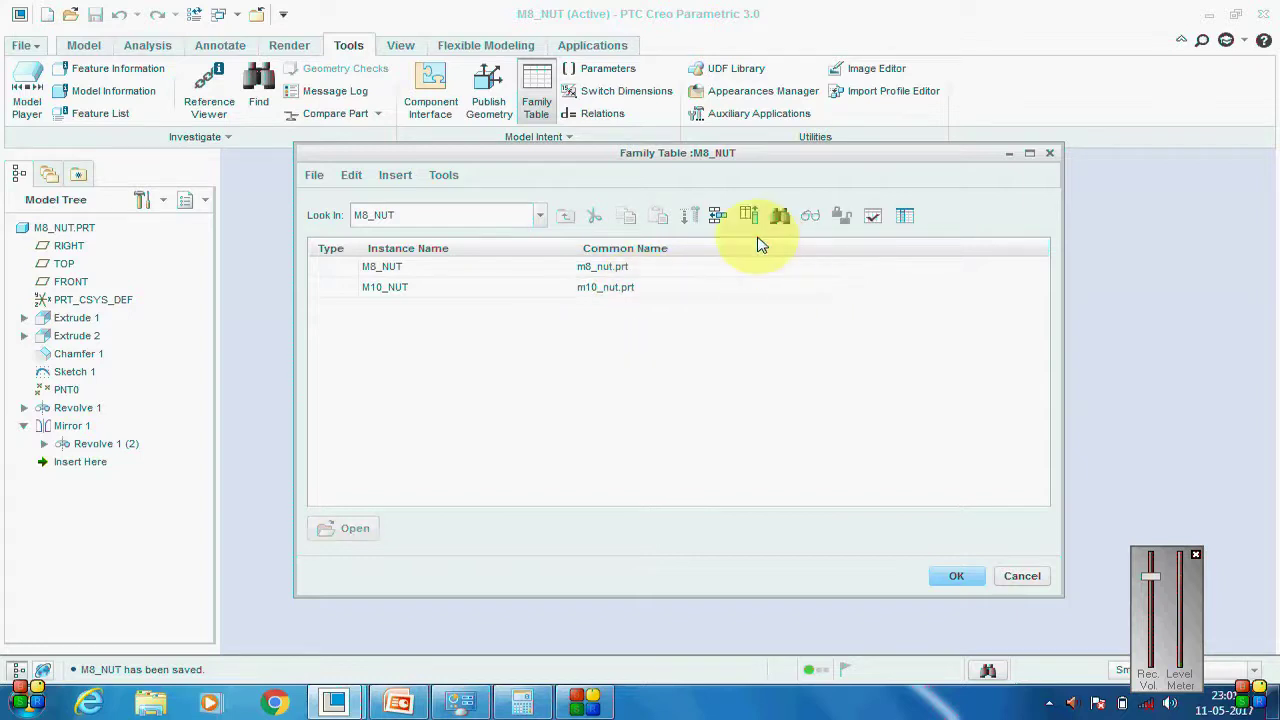
Add an instance named M12_NUT with the common name m12_nut.prt to the family table.
{"action": "left_click", "coordinate": [720, 217]}
{"action": "left_click", "coordinate": [443, 286]}
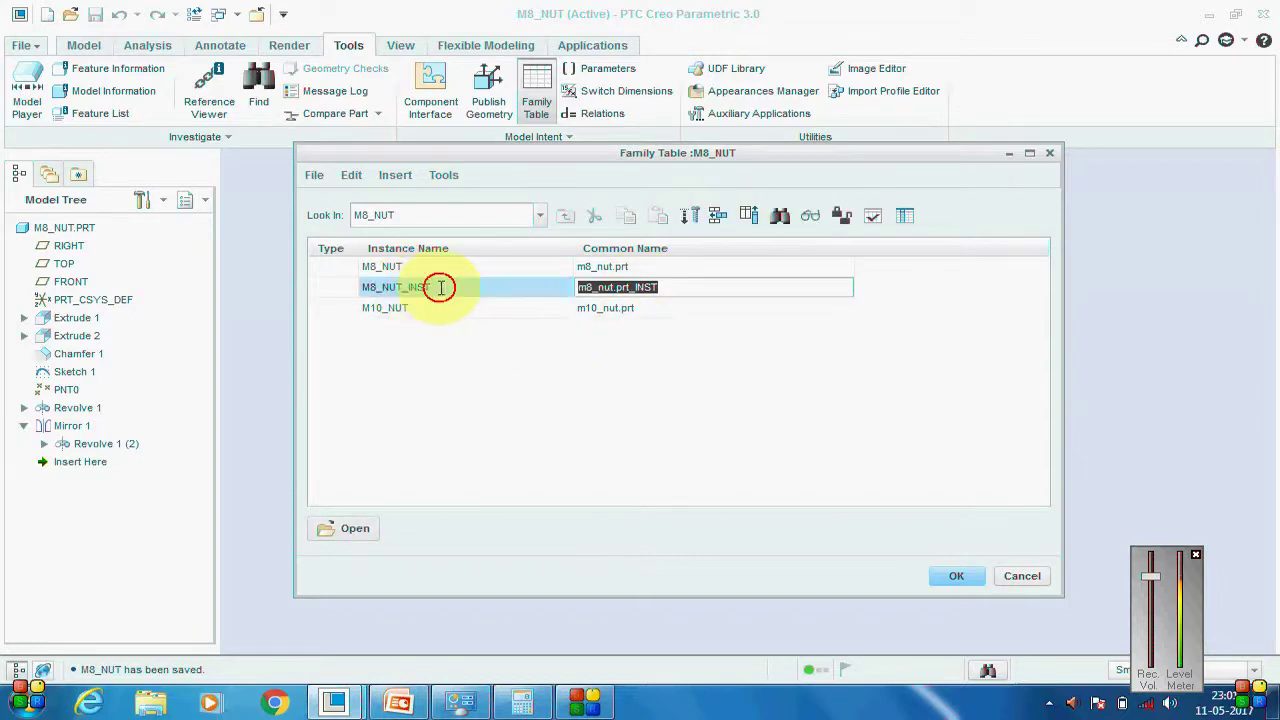
{"action": "left_click_drag", "start_coordinate": [443, 286], "coordinate": [407, 291]}
{"action": "key", "text": "BackSpace"}
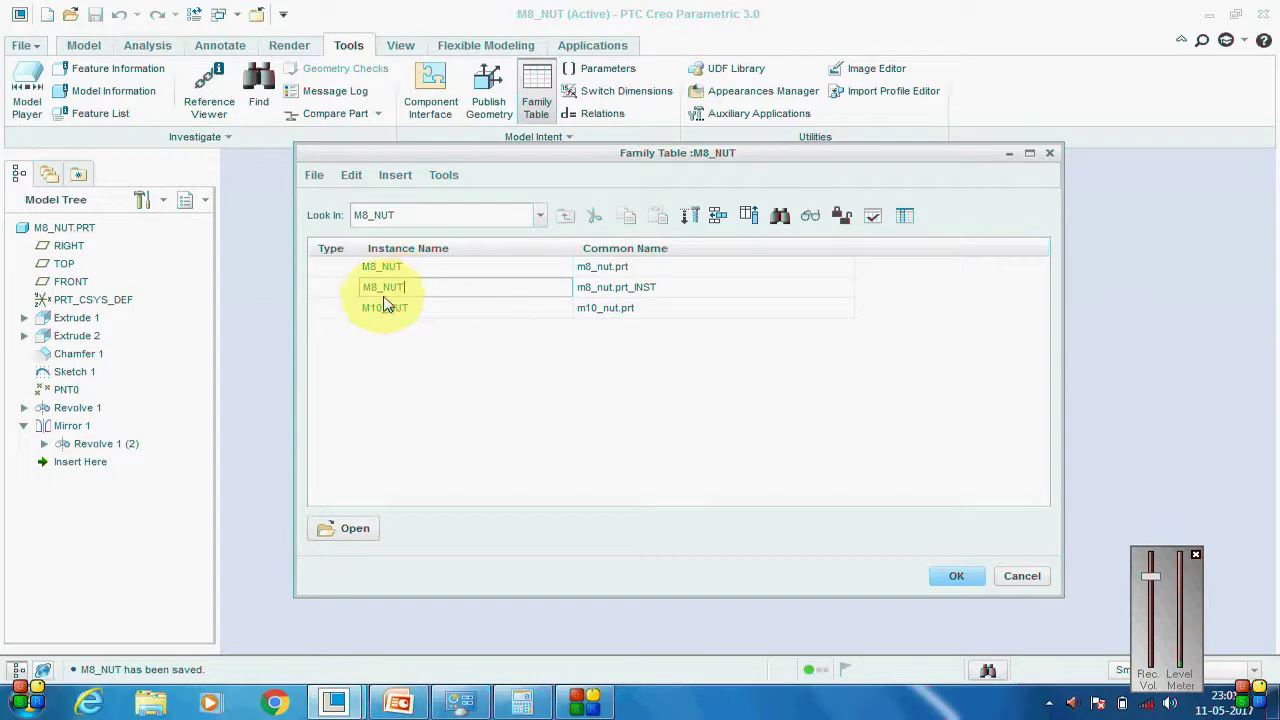
{"action": "left_click", "coordinate": [372, 288]}
{"action": "type", "text": "12"}
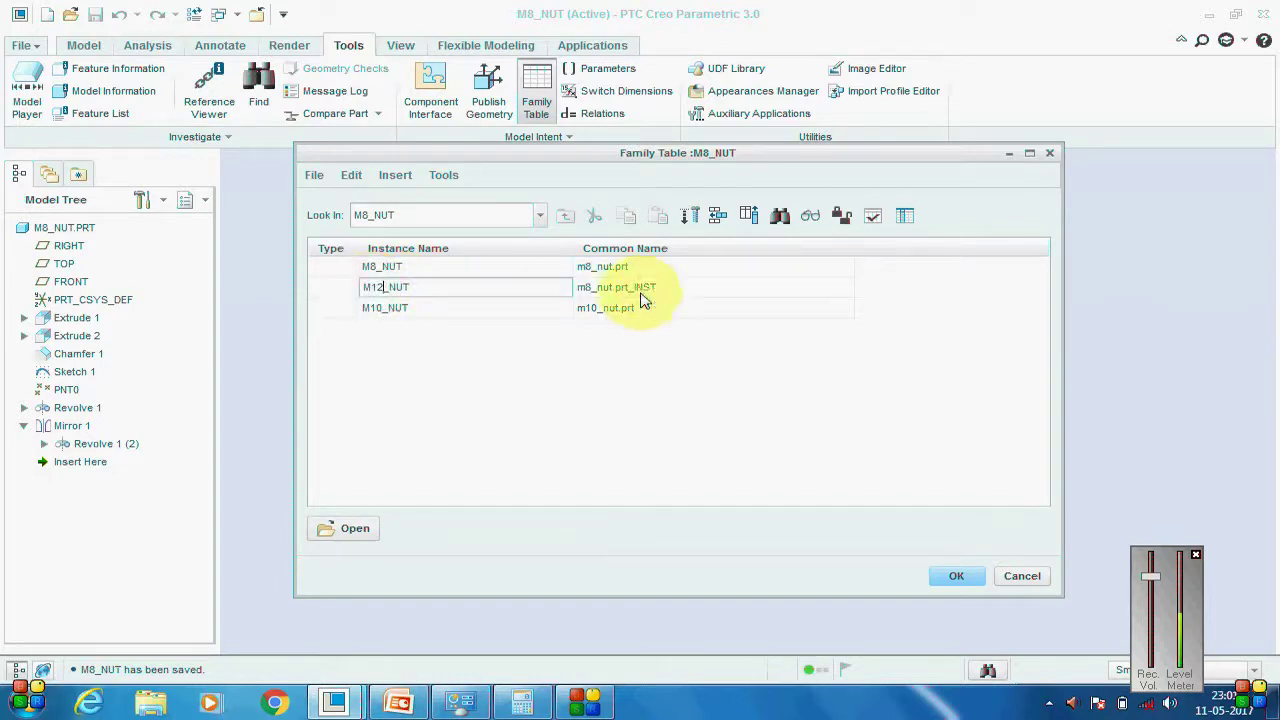
{"action": "left_click", "coordinate": [643, 290]}
{"action": "left_click_drag", "start_coordinate": [686, 287], "coordinate": [579, 287]}
{"action": "key", "text": "BackSpace"}
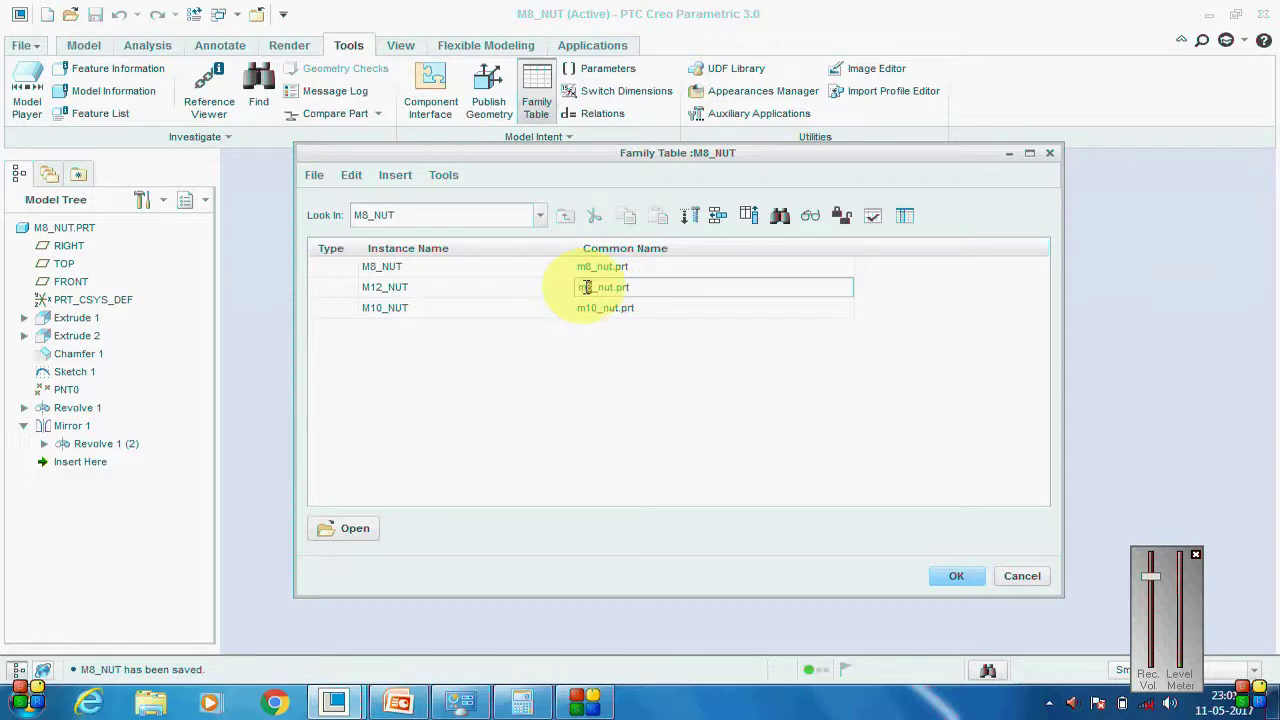
{"action": "type", "text": "m12"}
Try to add another family table instance named M14_NUT below the M12_NUT row.
{"action": "left_click", "coordinate": [720, 217]}
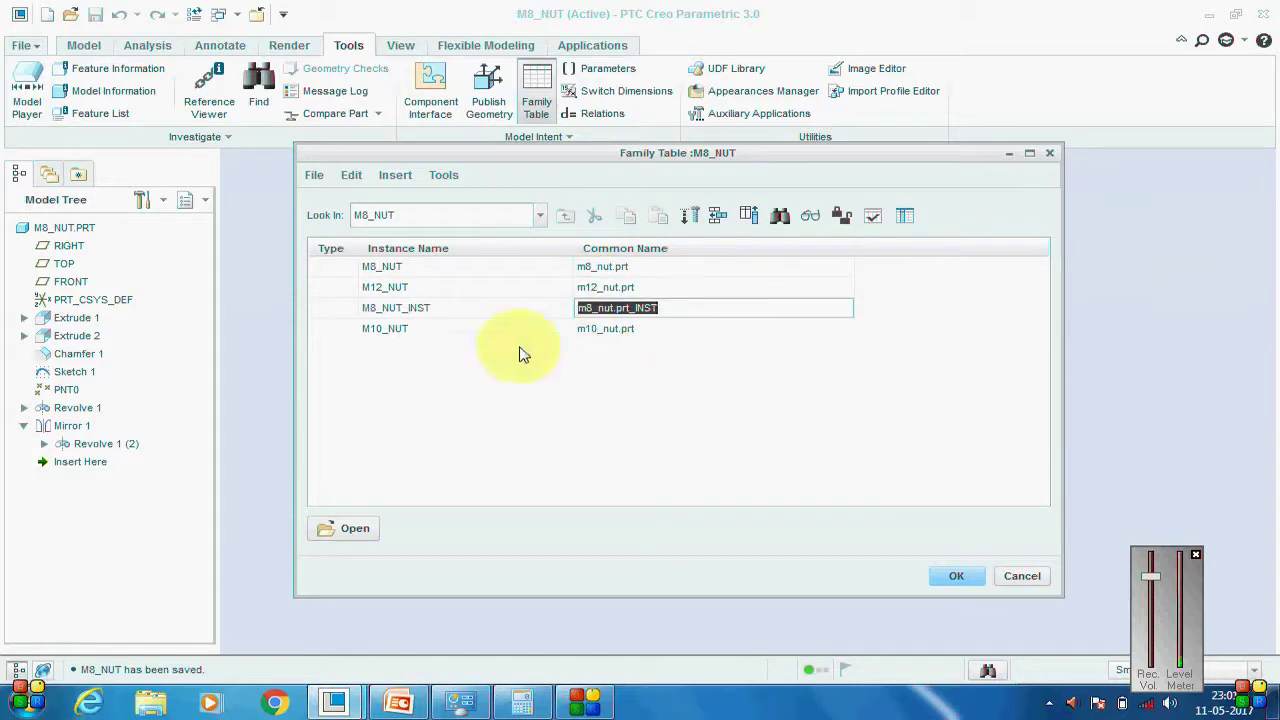
{"action": "left_click", "coordinate": [447, 317]}
{"action": "left_click_drag", "start_coordinate": [432, 309], "coordinate": [405, 309]}
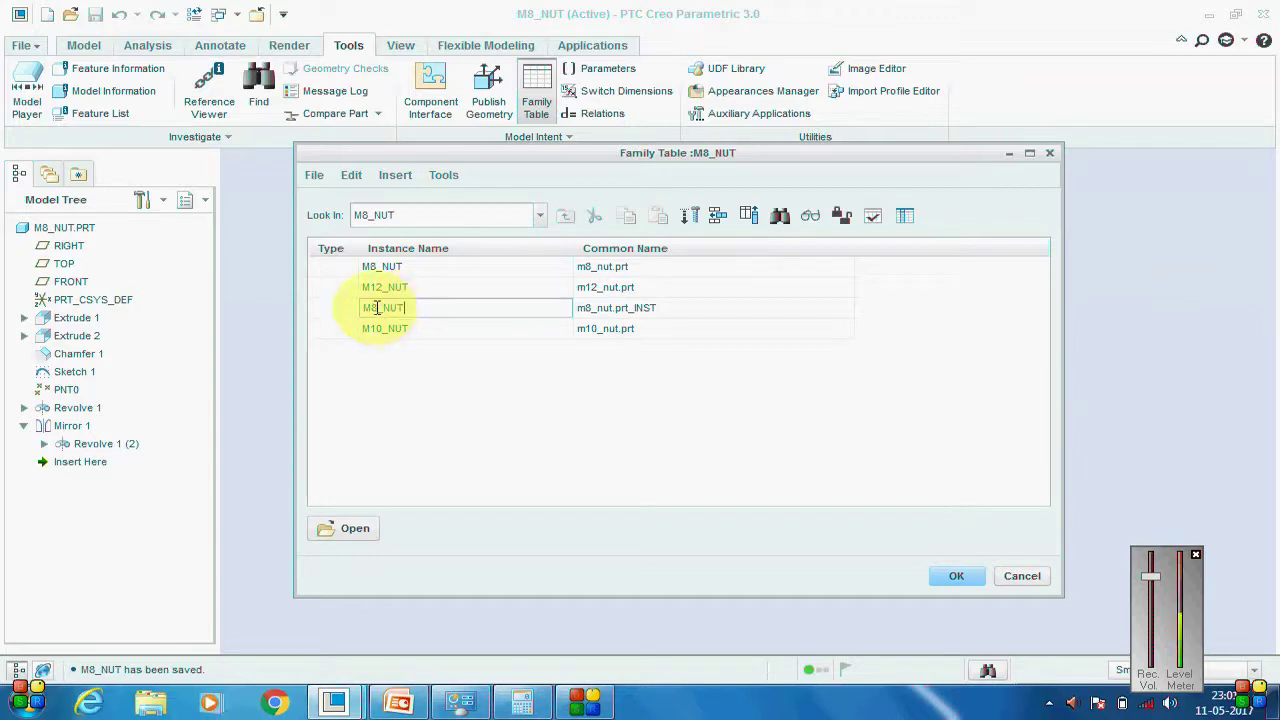
{"action": "left_click", "coordinate": [372, 307]}
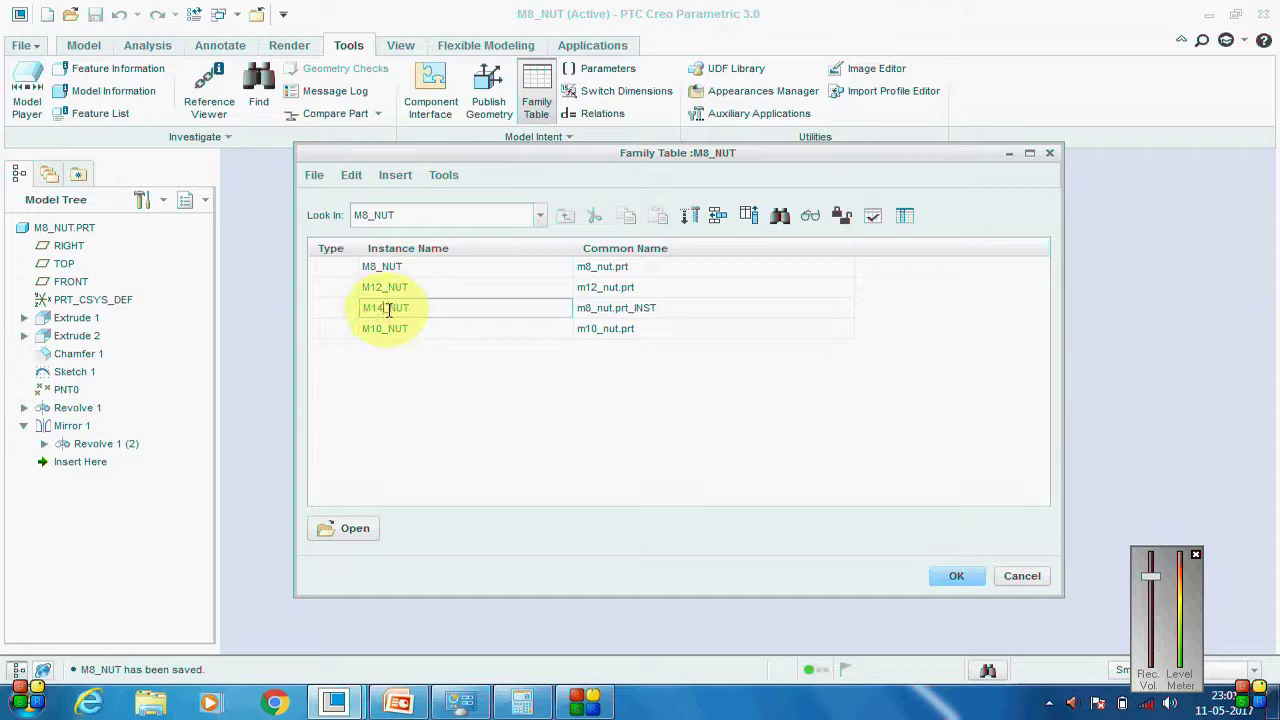
{"action": "double_click", "coordinate": [386, 288]}
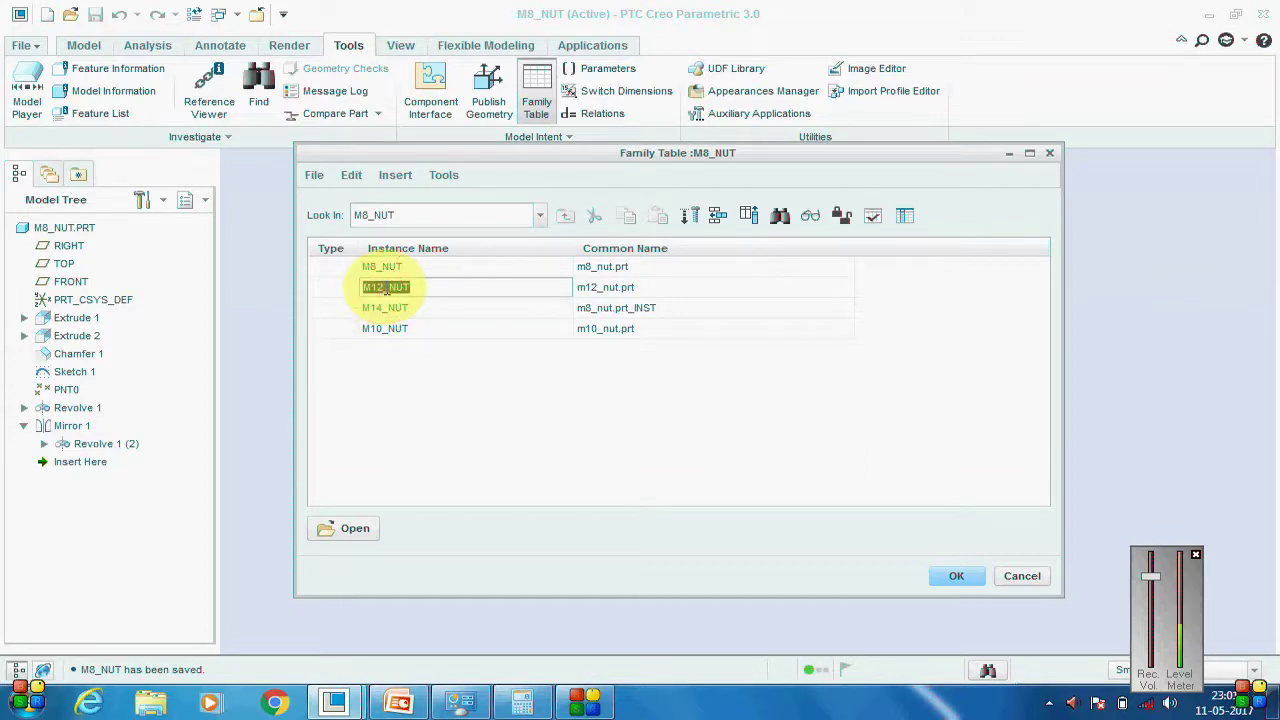
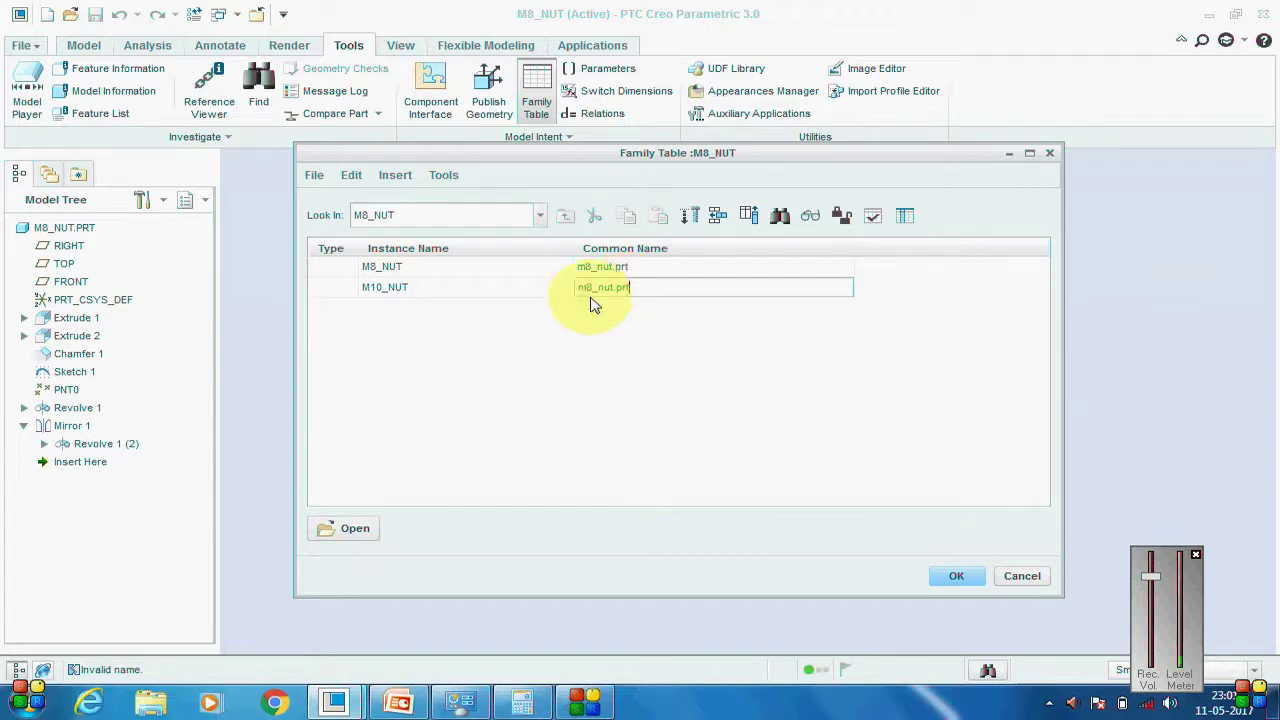
Set M10_NUT's common name to m10_nut.prt and add an instance named M12_NUT.
{"action": "type", "text": "10"}
{"action": "left_click", "coordinate": [623, 357]}
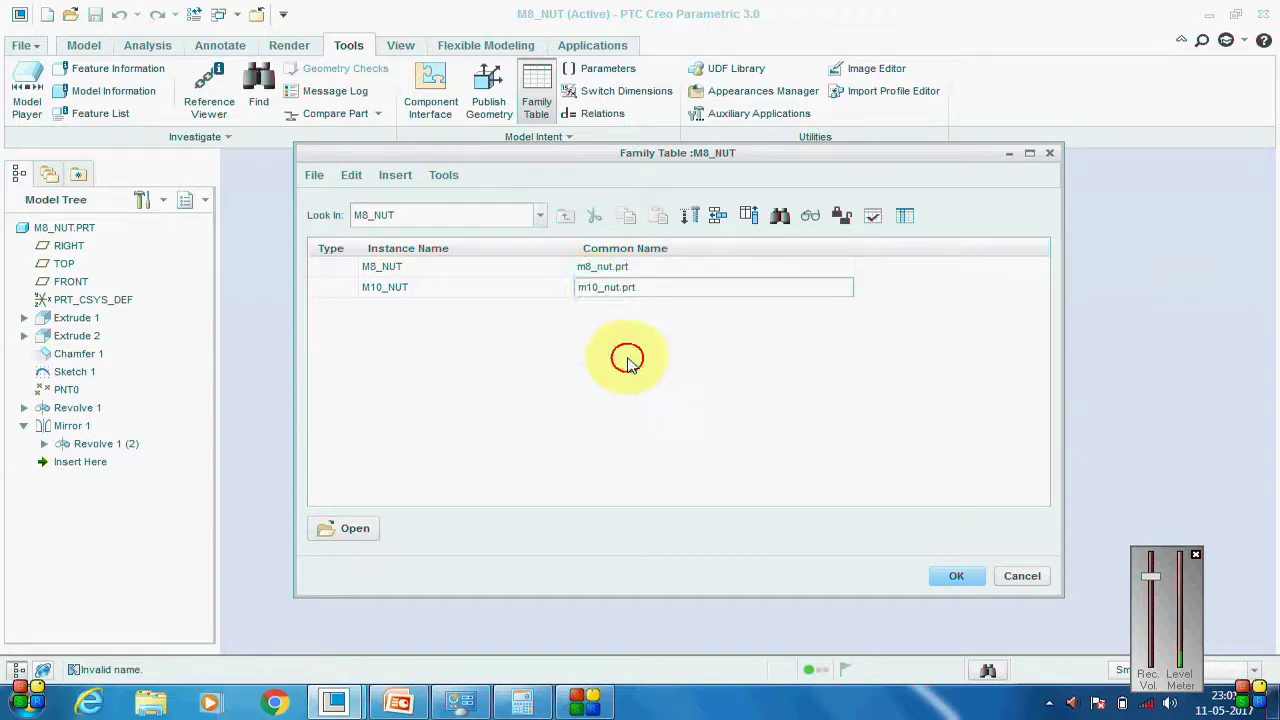
{"action": "left_click", "coordinate": [719, 218]}
{"action": "left_click", "coordinate": [446, 287]}
{"action": "left_click_drag", "start_coordinate": [446, 287], "coordinate": [406, 287]}
{"action": "key", "text": "BackSpace"}
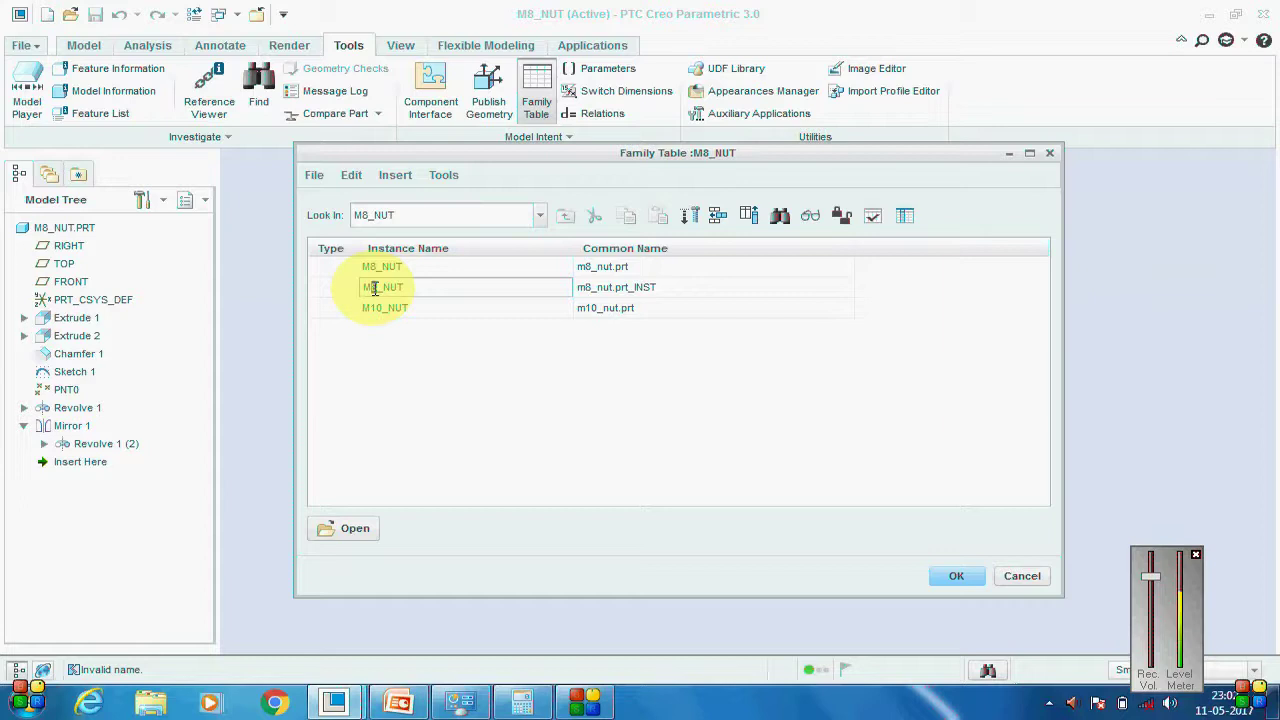
{"action": "left_click", "coordinate": [373, 288]}
{"action": "key", "text": "Delete"}
{"action": "type", "text": "12"}
Change the common name of the M12_NUT instance to m12_nut.prt.
{"action": "left_click_drag", "start_coordinate": [580, 288], "coordinate": [632, 287]}
{"action": "key", "text": "BackSpace"}
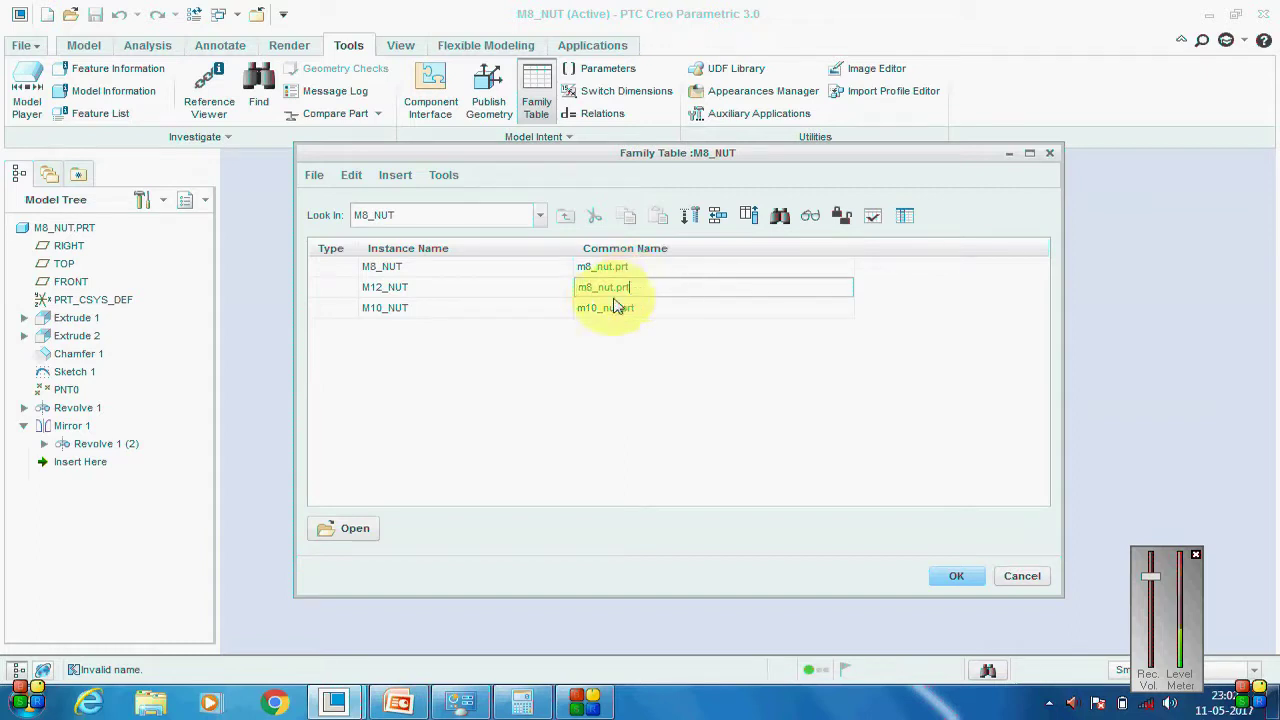
{"action": "left_click", "coordinate": [589, 287]}
{"action": "type", "text": "12"}
{"action": "left_click", "coordinate": [785, 392]}
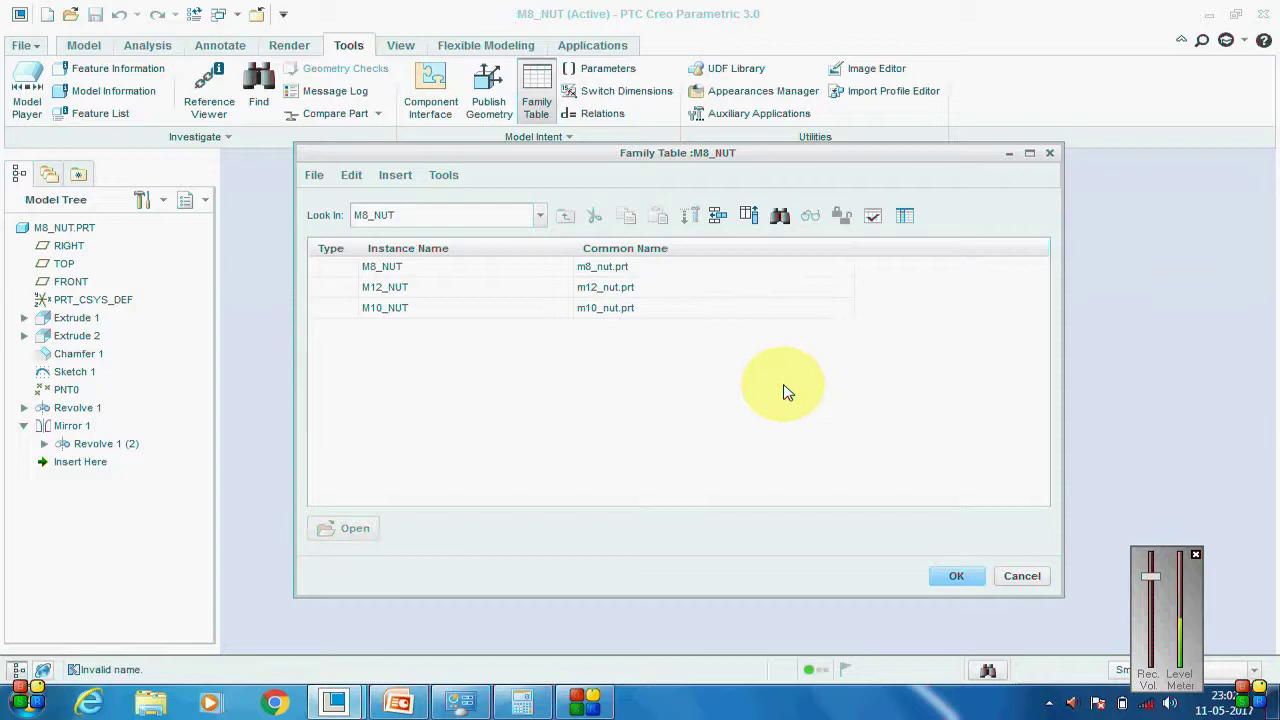
Add one more instance to the family table and name it M14_NUT.
{"action": "left_click", "coordinate": [717, 215]}
{"action": "left_click", "coordinate": [452, 288]}
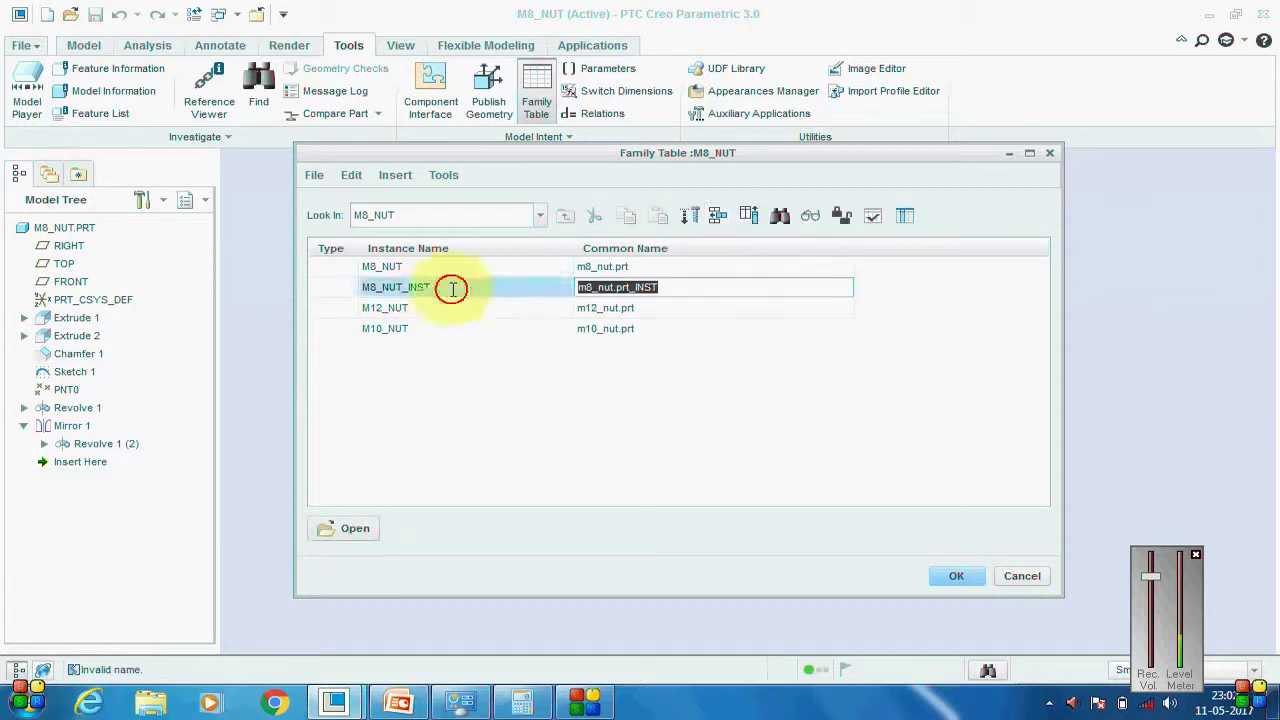
{"action": "left_click_drag", "start_coordinate": [432, 288], "coordinate": [407, 291]}
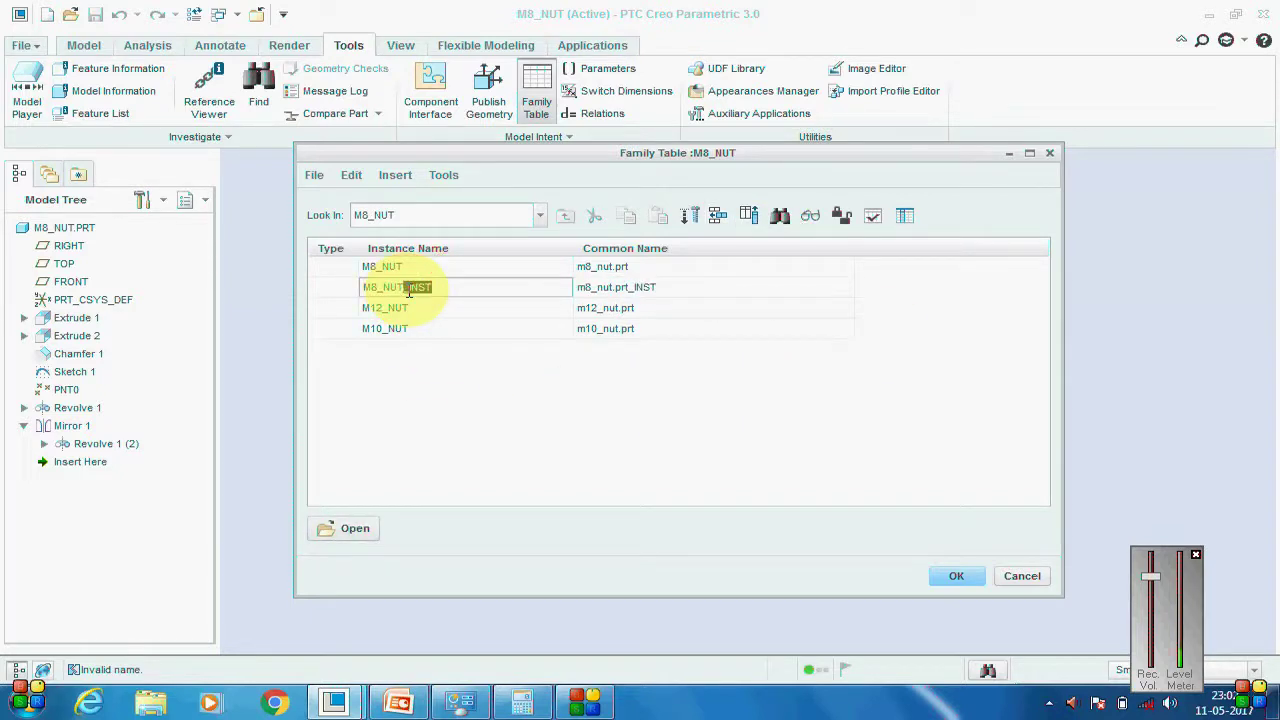
{"action": "key", "text": "BackSpace"}
{"action": "key", "text": "BackSpace"}
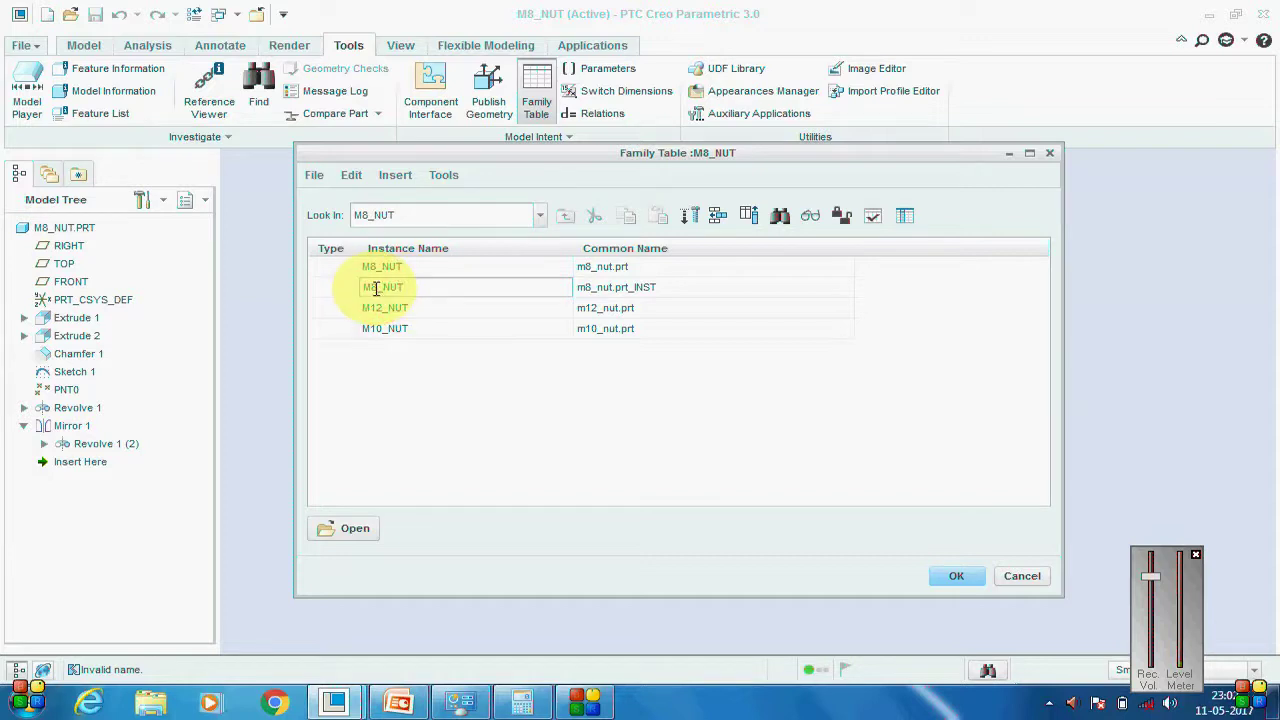
{"action": "type", "text": "4"}
Change the common name of the M14_NUT instance to m14_nut.prt.
{"action": "left_click", "coordinate": [620, 289]}
{"action": "left_click_drag", "start_coordinate": [658, 289], "coordinate": [633, 290]}
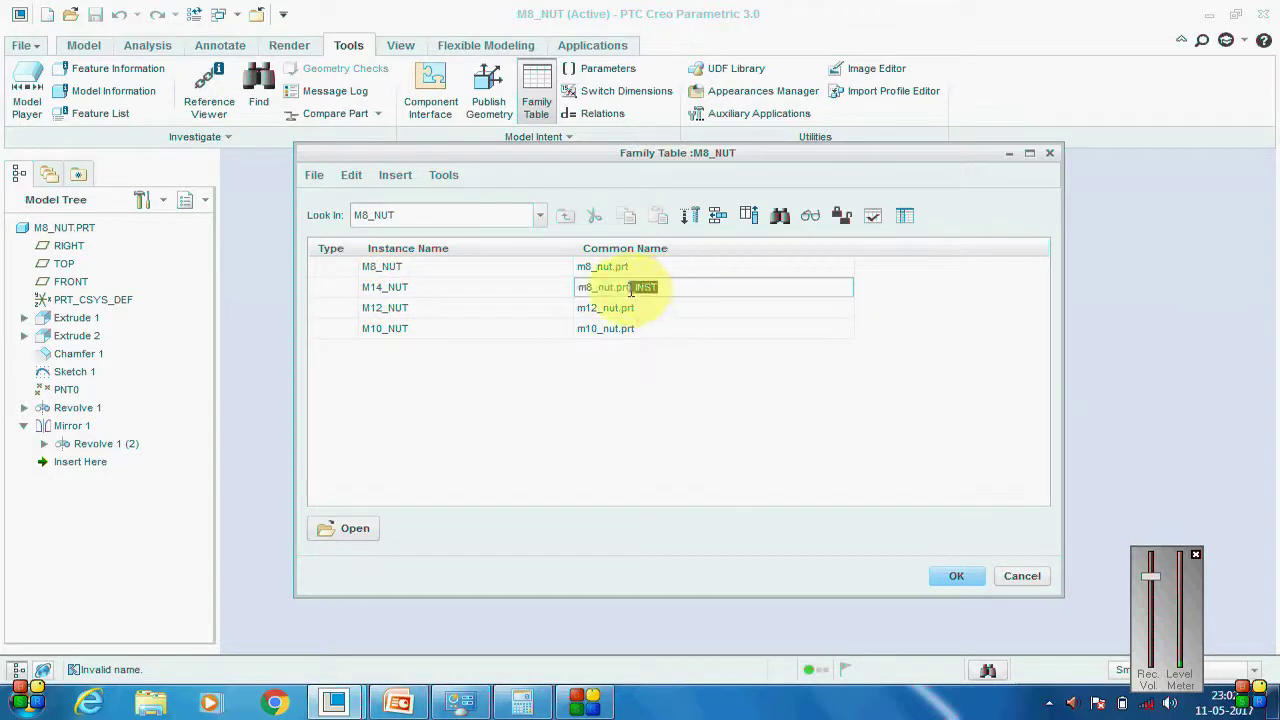
{"action": "key", "text": "BackSpace"}
{"action": "key", "text": "BackSpace"}
{"action": "left_click", "coordinate": [590, 288]}
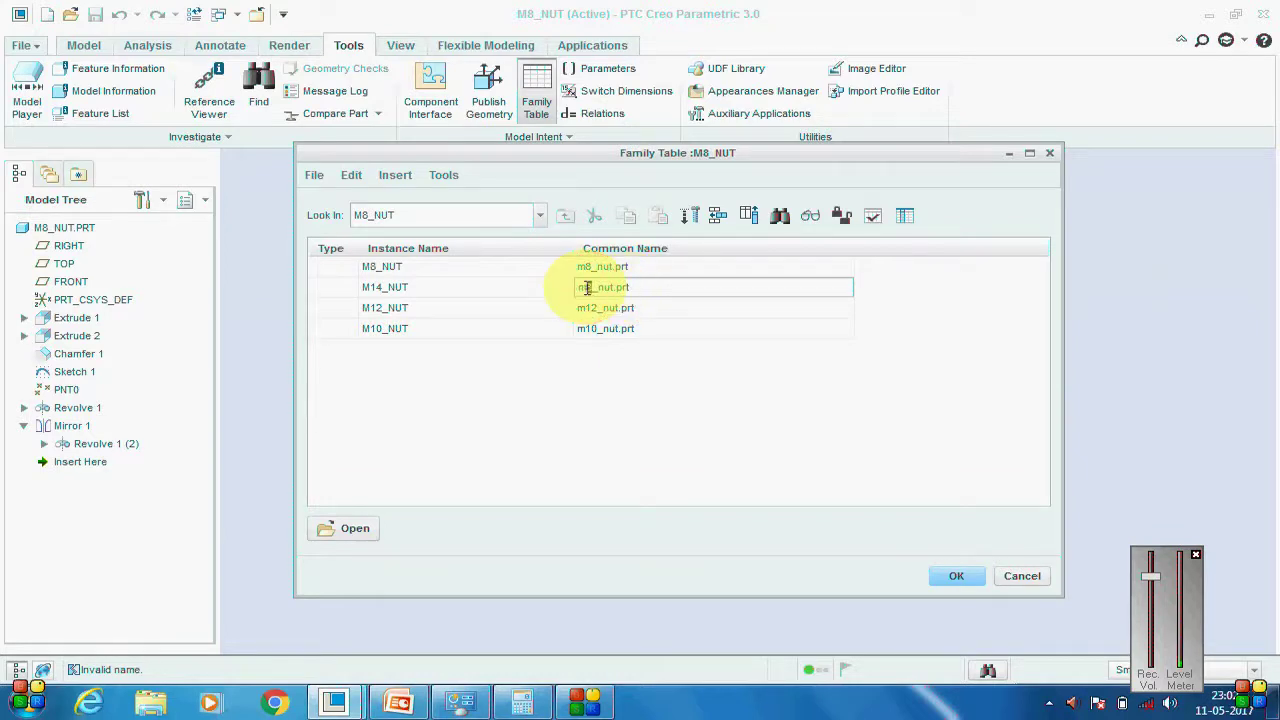
{"action": "type", "text": "14"}
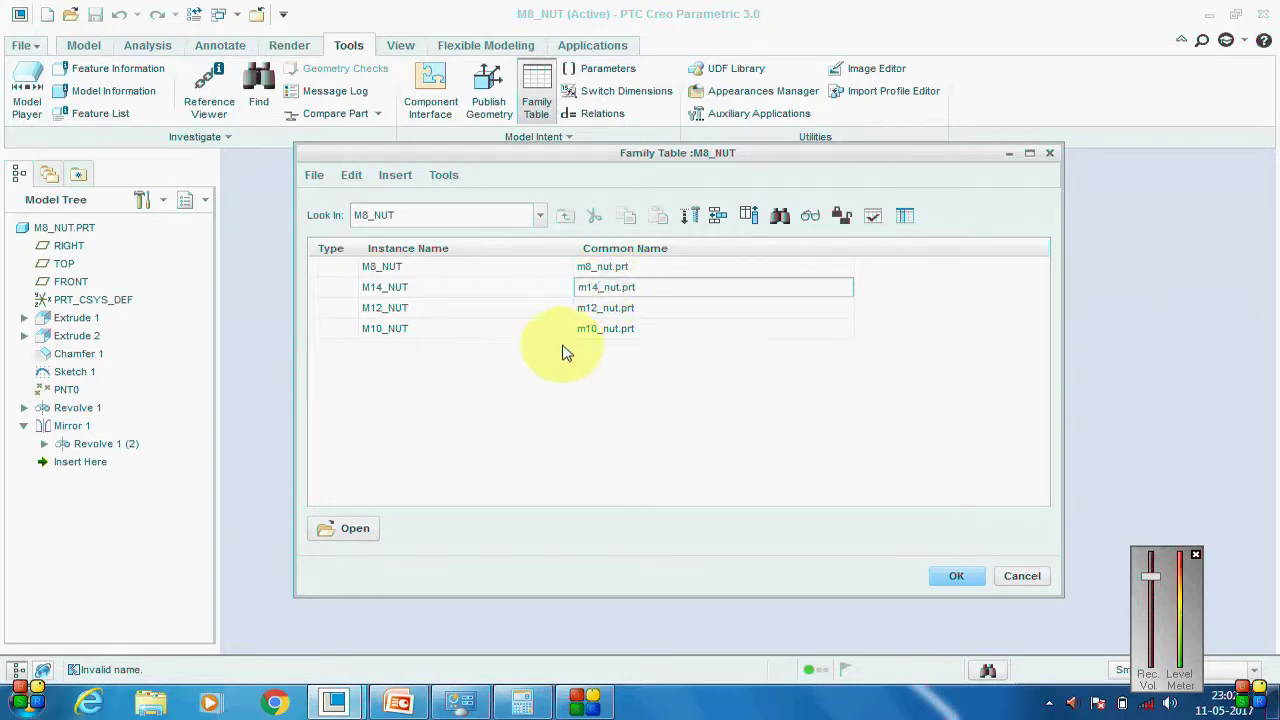
Add the hole diameter dimension d1 of Extrude 1 as a family table column.
{"action": "left_click", "coordinate": [749, 215]}
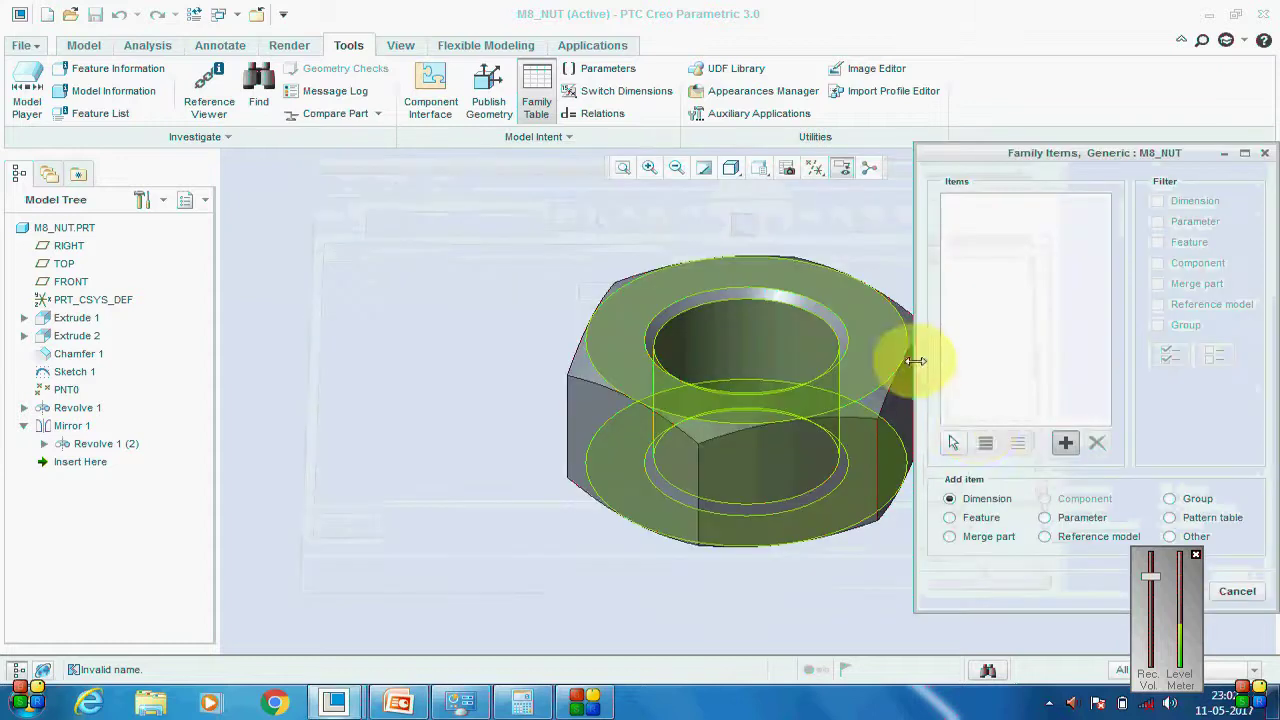
{"action": "scroll", "coordinate": [584, 428], "scroll_direction": "down", "scroll_amount": 3}
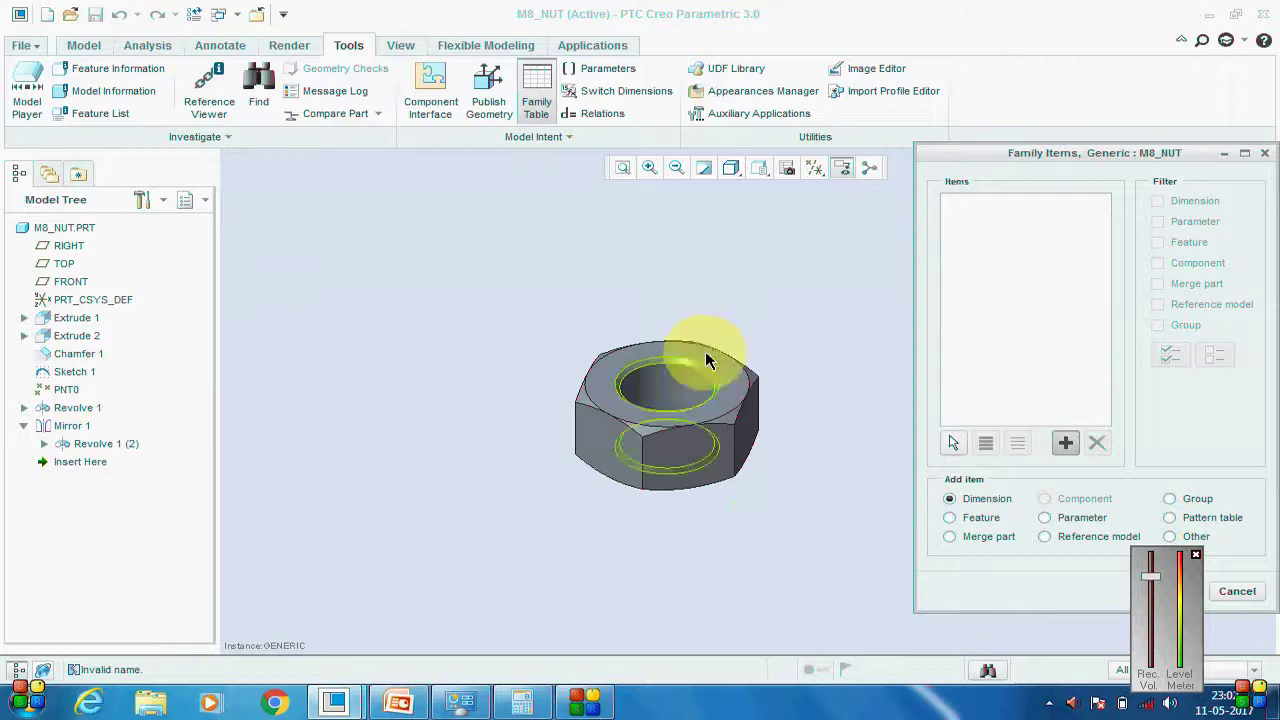
{"action": "scroll", "coordinate": [706, 333], "scroll_direction": "up", "scroll_amount": 2}
{"action": "left_click", "coordinate": [651, 398]}
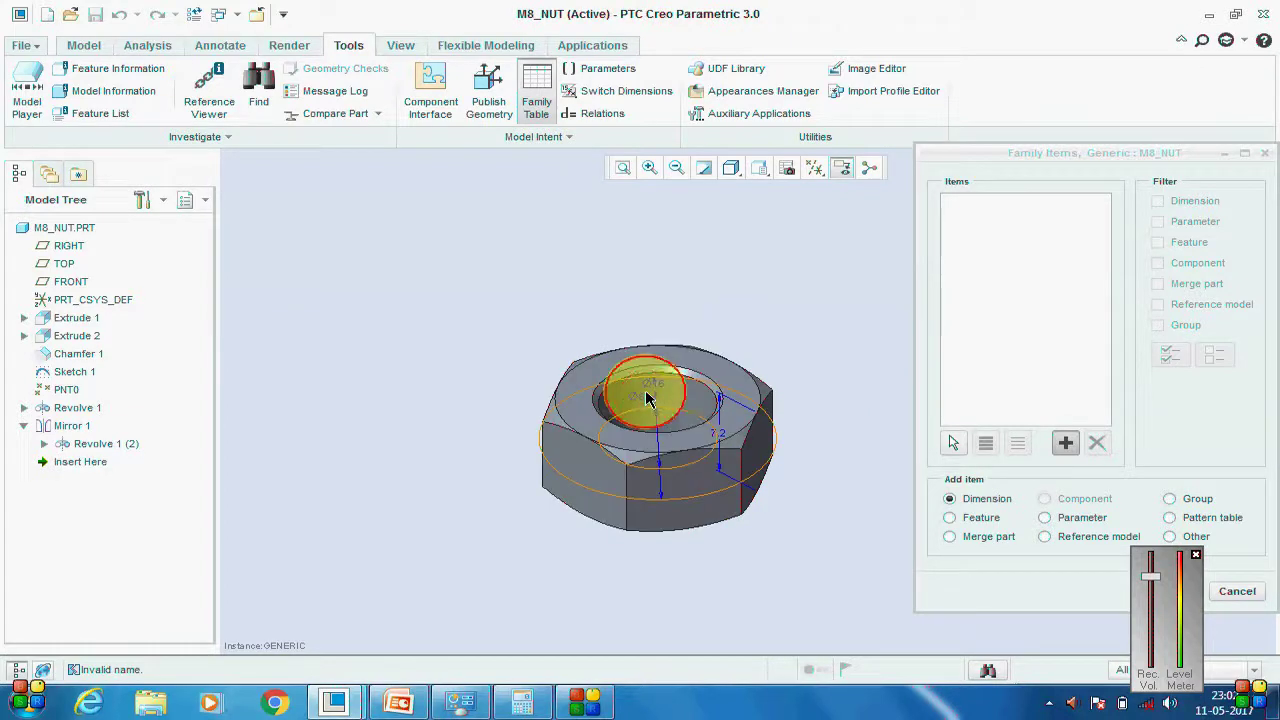
{"action": "scroll", "coordinate": [652, 405], "scroll_direction": "up", "scroll_amount": 2}
{"action": "left_click", "coordinate": [652, 405]}
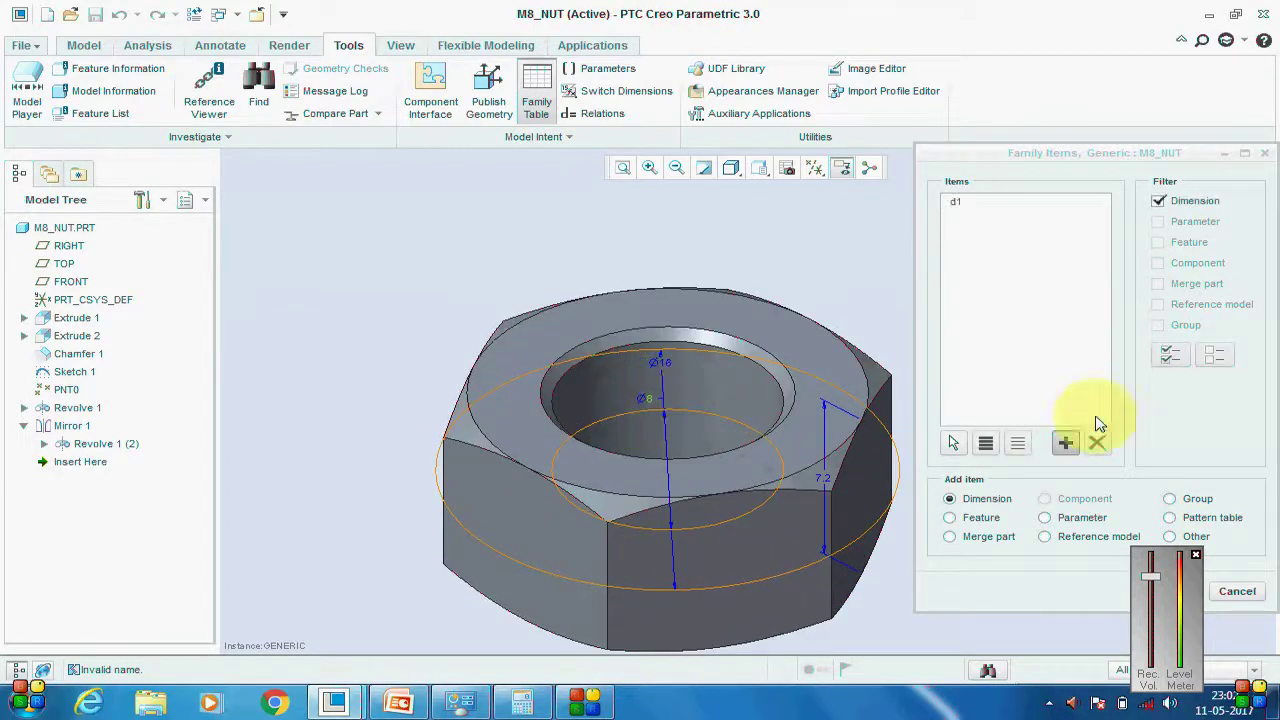
{"action": "left_click_drag", "start_coordinate": [1082, 157], "coordinate": [909, 95]}
{"action": "left_click", "coordinate": [999, 529]}
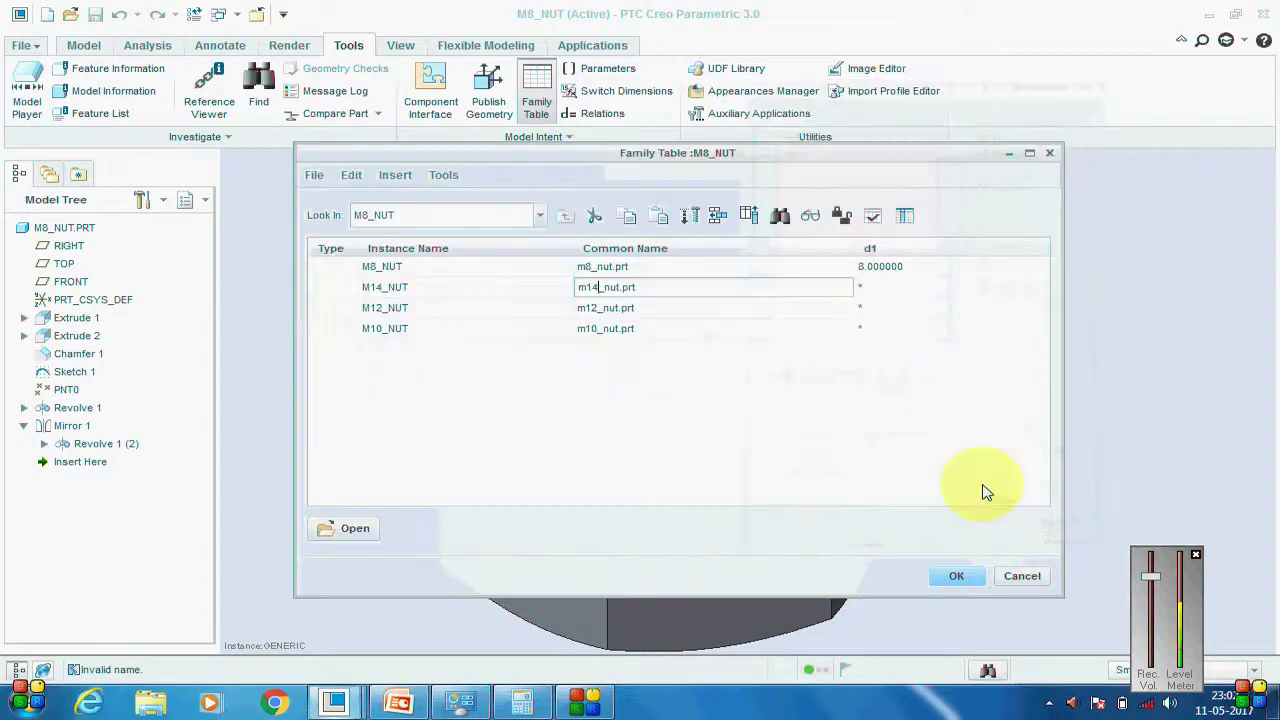
Set d1 to 14 for M14_NUT, 12 for M12_NUT and 10 for M10_NUT, and accept the family table.
{"action": "left_click", "coordinate": [861, 288]}
{"action": "type", "text": "14"}
{"action": "left_click", "coordinate": [862, 307]}
{"action": "type", "text": "12"}
{"action": "left_click", "coordinate": [847, 330]}
{"action": "type", "text": "10"}
{"action": "left_click", "coordinate": [956, 575]}
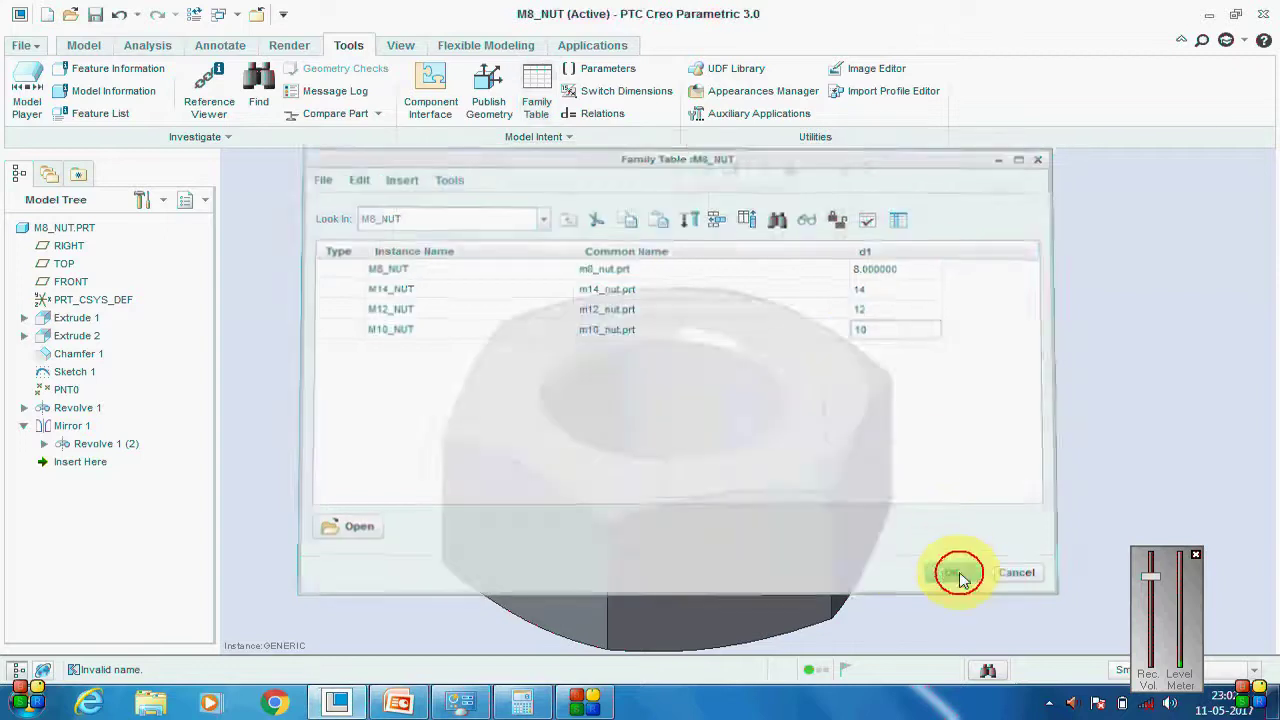
Regenerate and save the nut part, and repaint the view to clear the displayed dimensions.
{"action": "key", "text": "ctrl+g"}
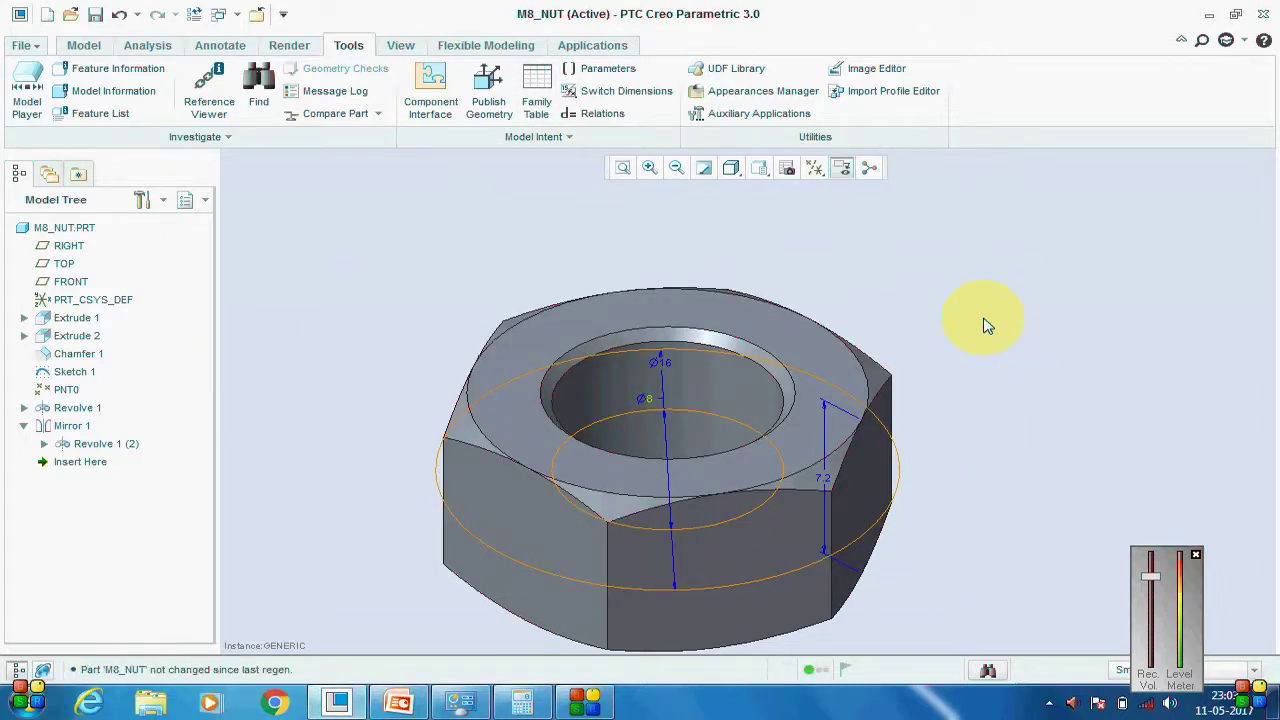
{"action": "scroll", "coordinate": [985, 325], "scroll_direction": "down", "scroll_amount": 3}
{"action": "key", "text": "ctrl+s"}
{"action": "left_click", "coordinate": [704, 167]}
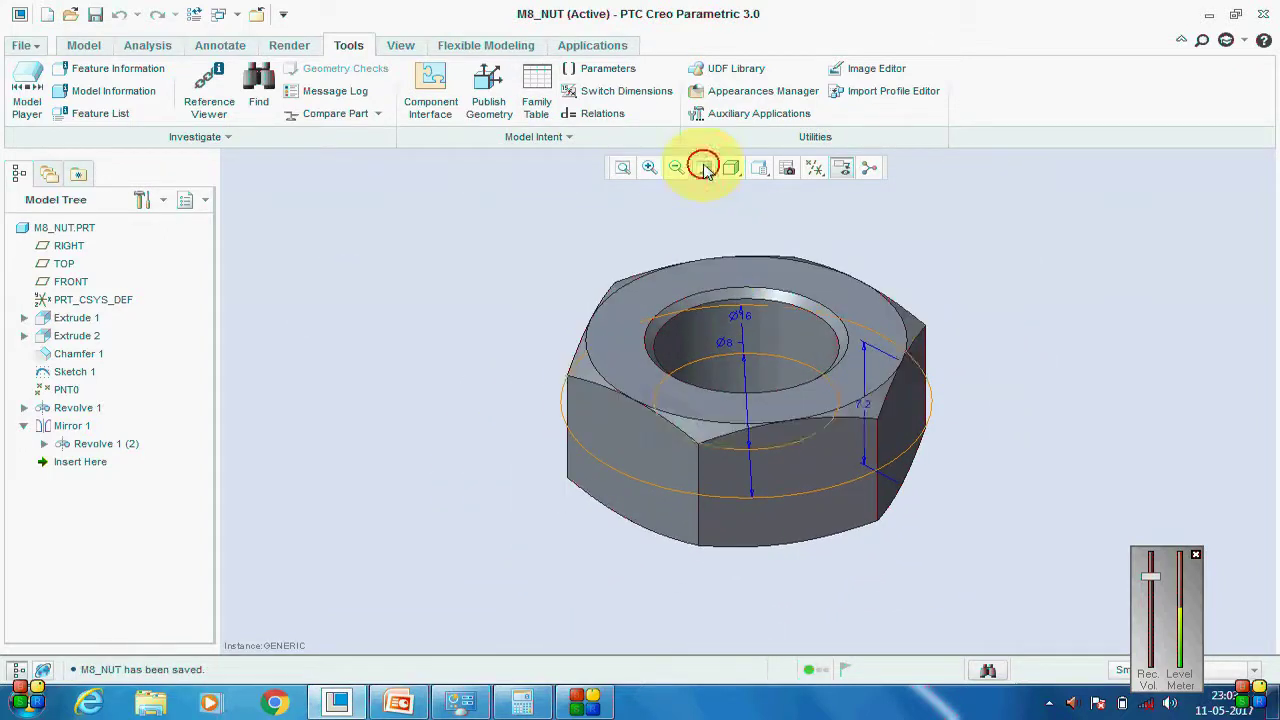
{"action": "left_click", "coordinate": [193, 14]}
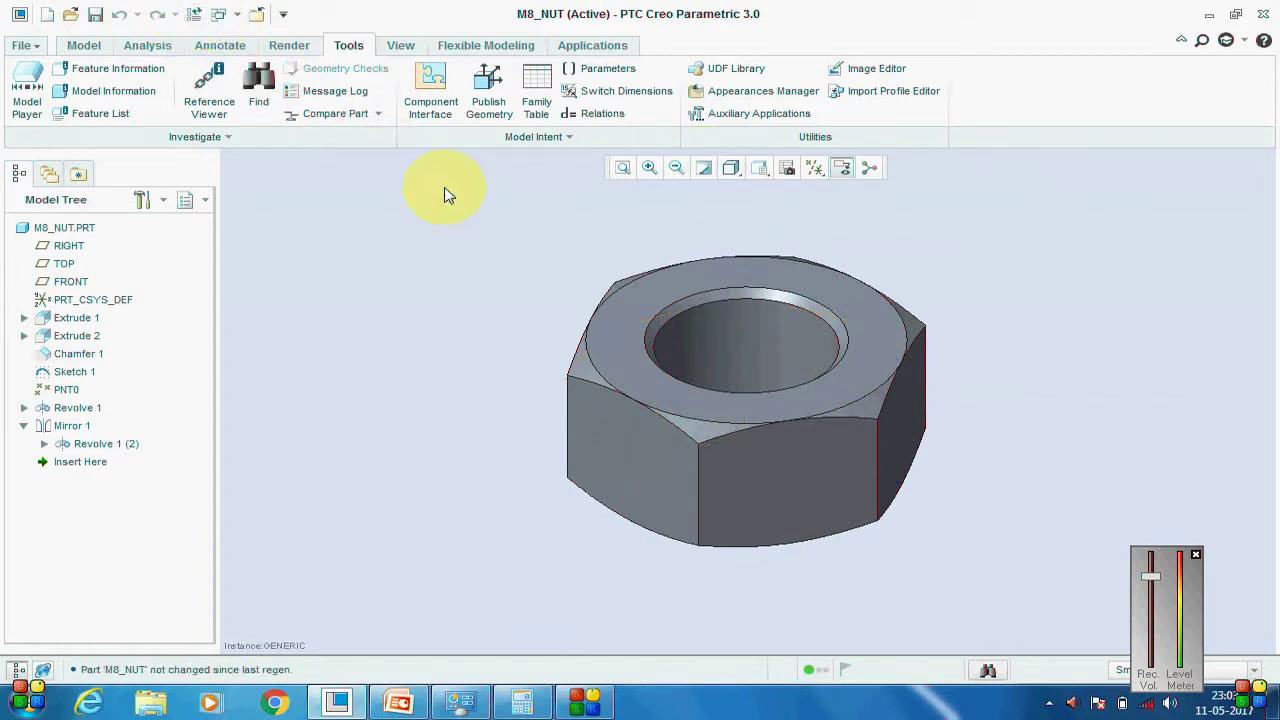
Verify the M14_NUT, M12_NUT and M10_NUT instances in the nut's family table and accept the table.
{"action": "left_click", "coordinate": [536, 92]}
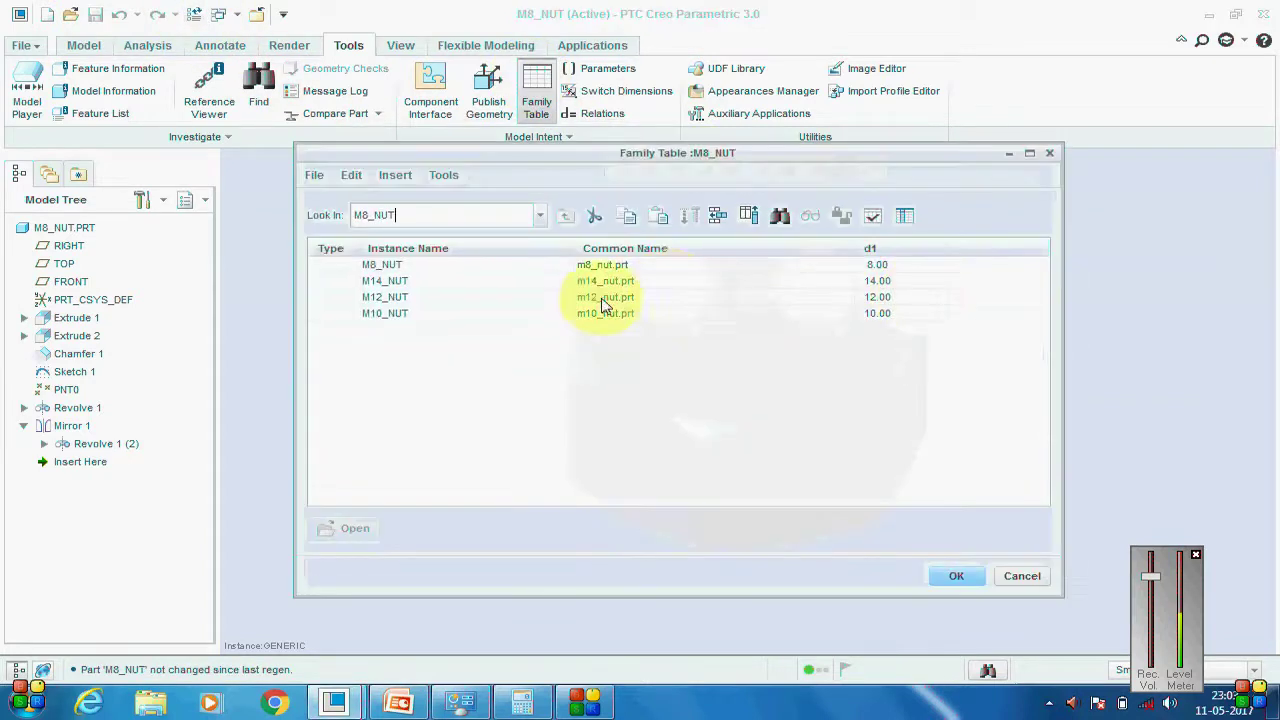
{"action": "left_click", "coordinate": [872, 215]}
{"action": "left_click", "coordinate": [590, 492]}
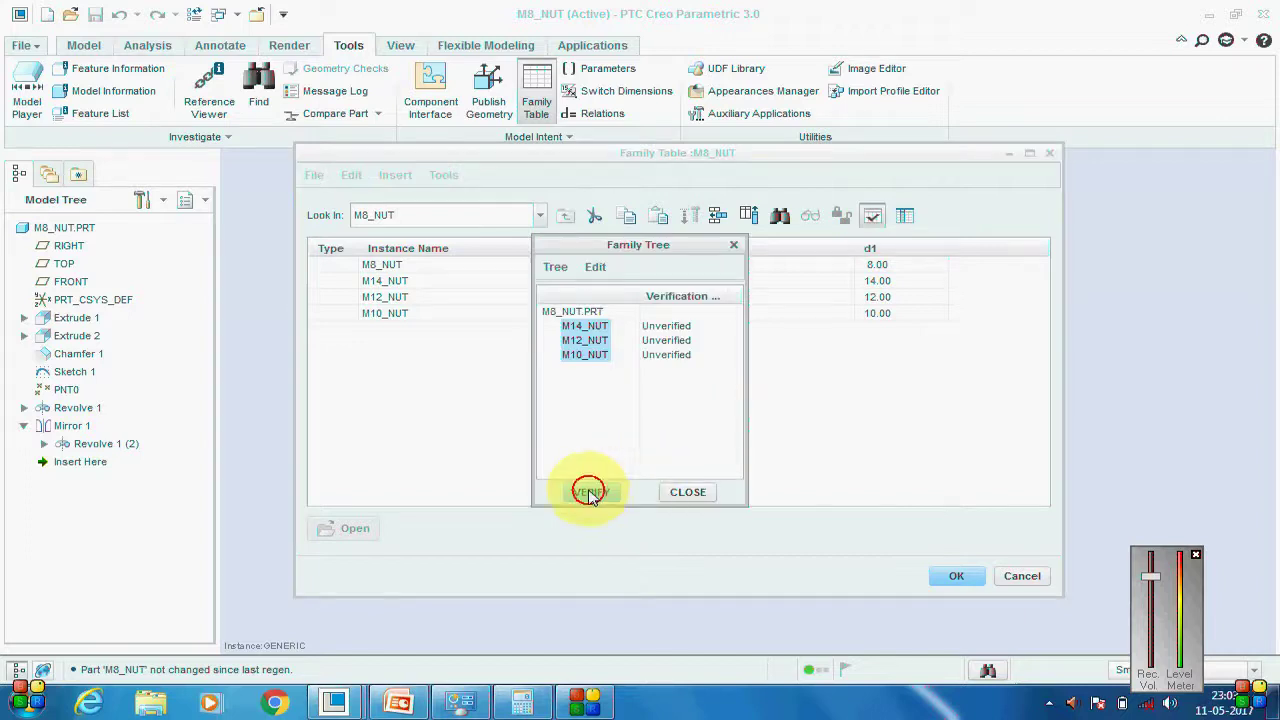
{"action": "left_click", "coordinate": [687, 492]}
{"action": "left_click", "coordinate": [382, 282]}
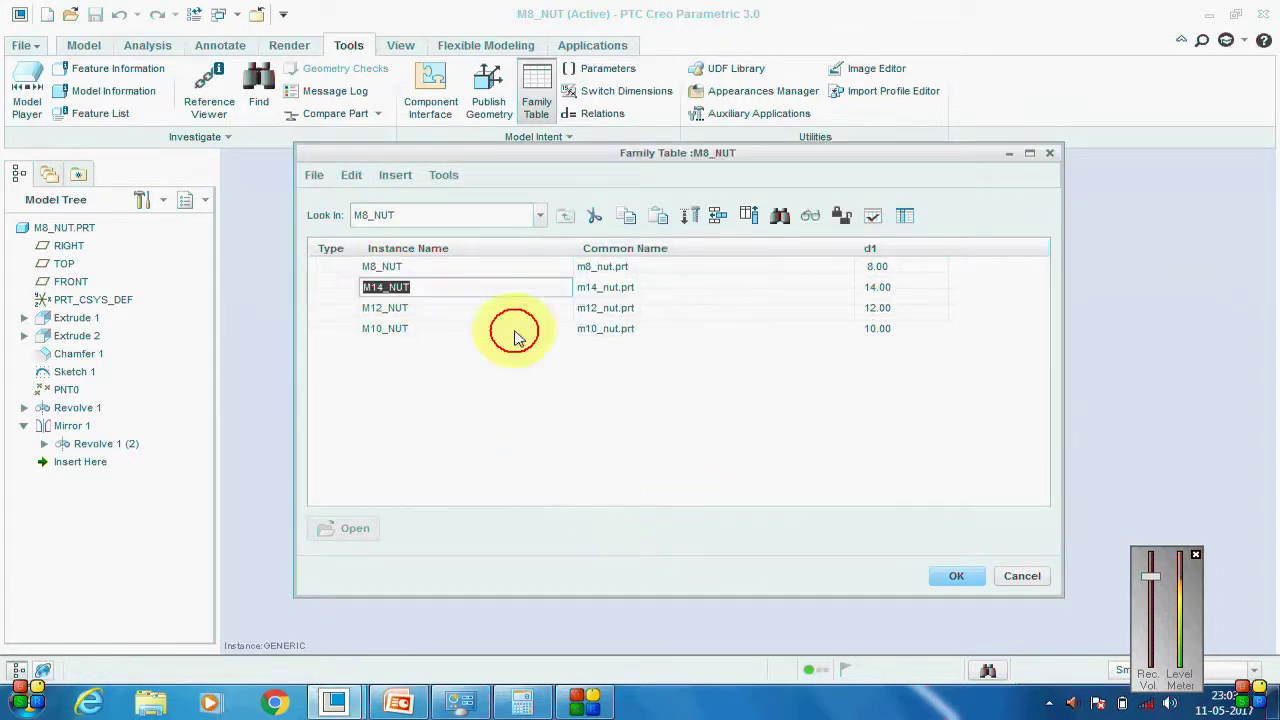
{"action": "left_click", "coordinate": [966, 580]}
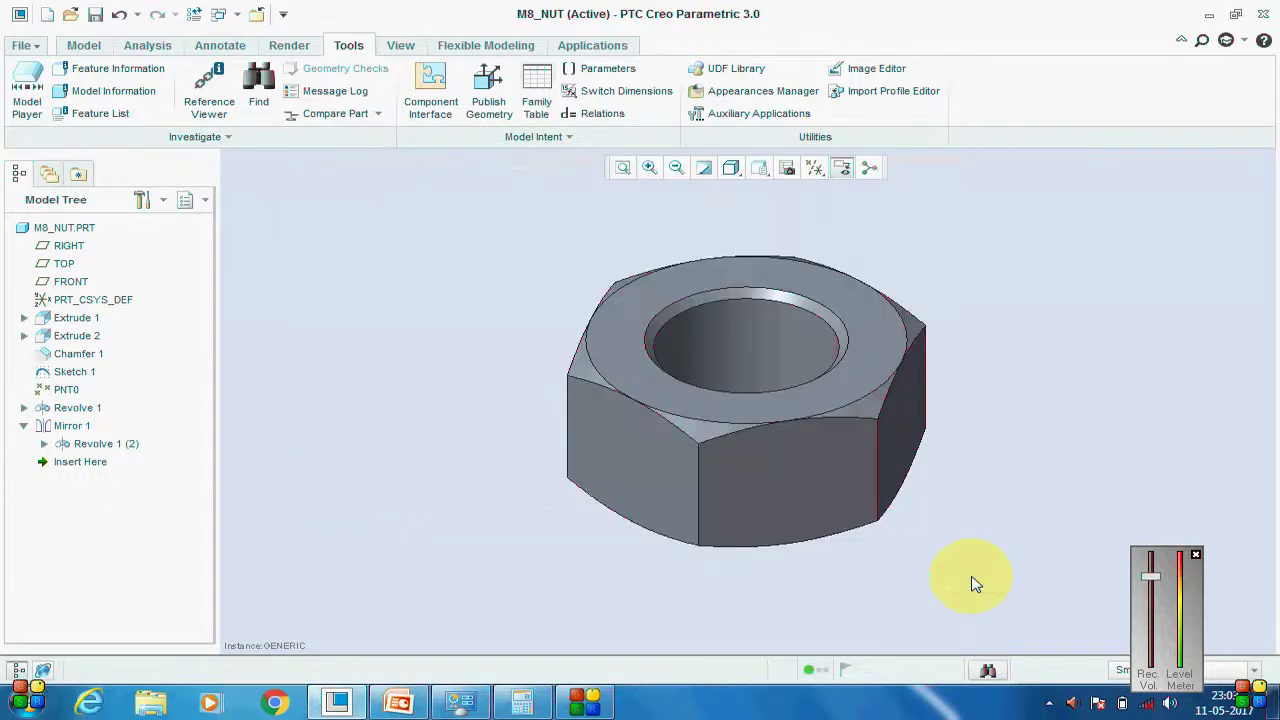
Open the M14_NUT instance from the family table in its own window.
{"action": "left_click", "coordinate": [536, 92]}
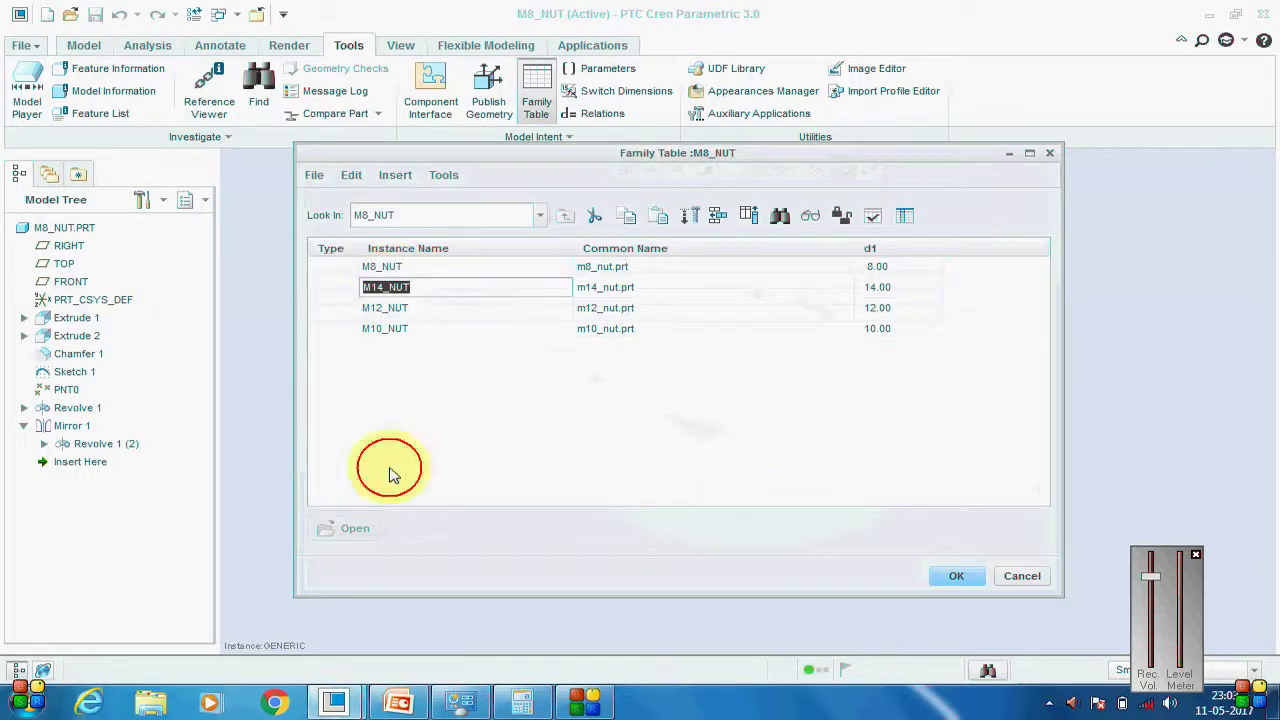
{"action": "left_click", "coordinate": [360, 528]}
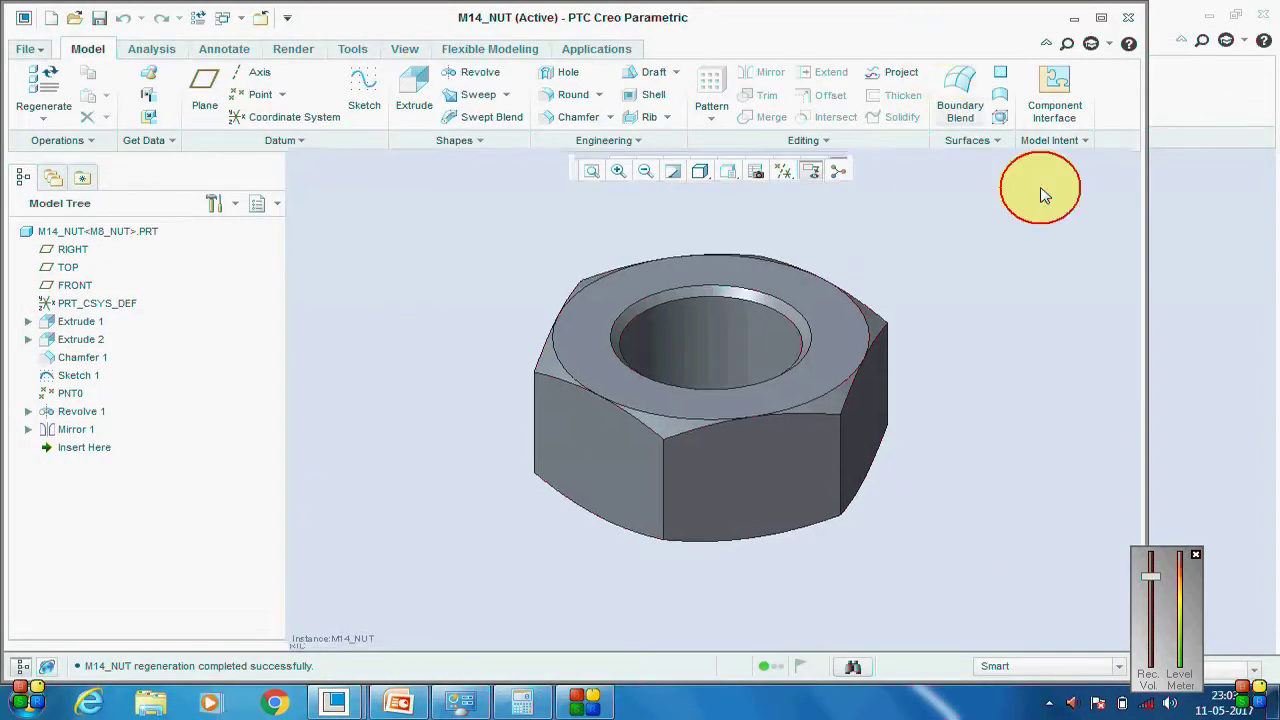
{"action": "middle_click_drag", "start_coordinate": [997, 371], "coordinate": [800, 343]}
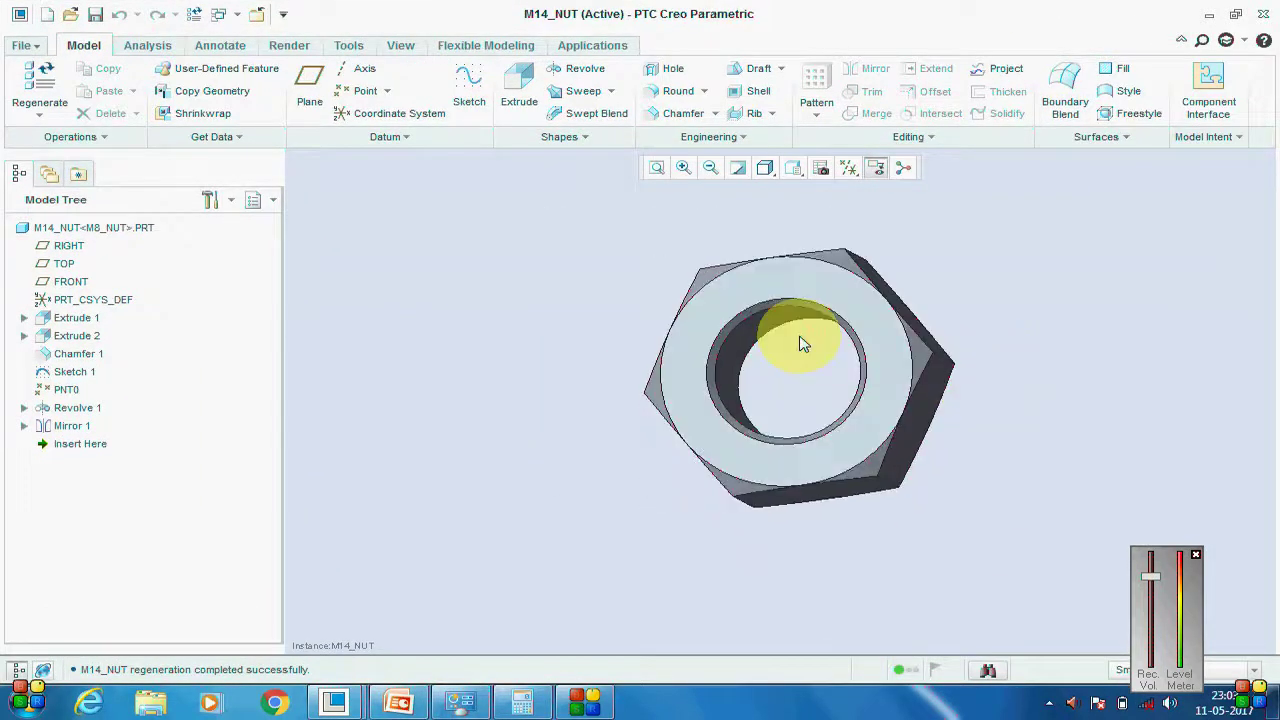
Measure the hole diameter of the M14_NUT instance on its inner cylindrical surface, and end the measurement.
{"action": "left_click", "coordinate": [400, 45]}
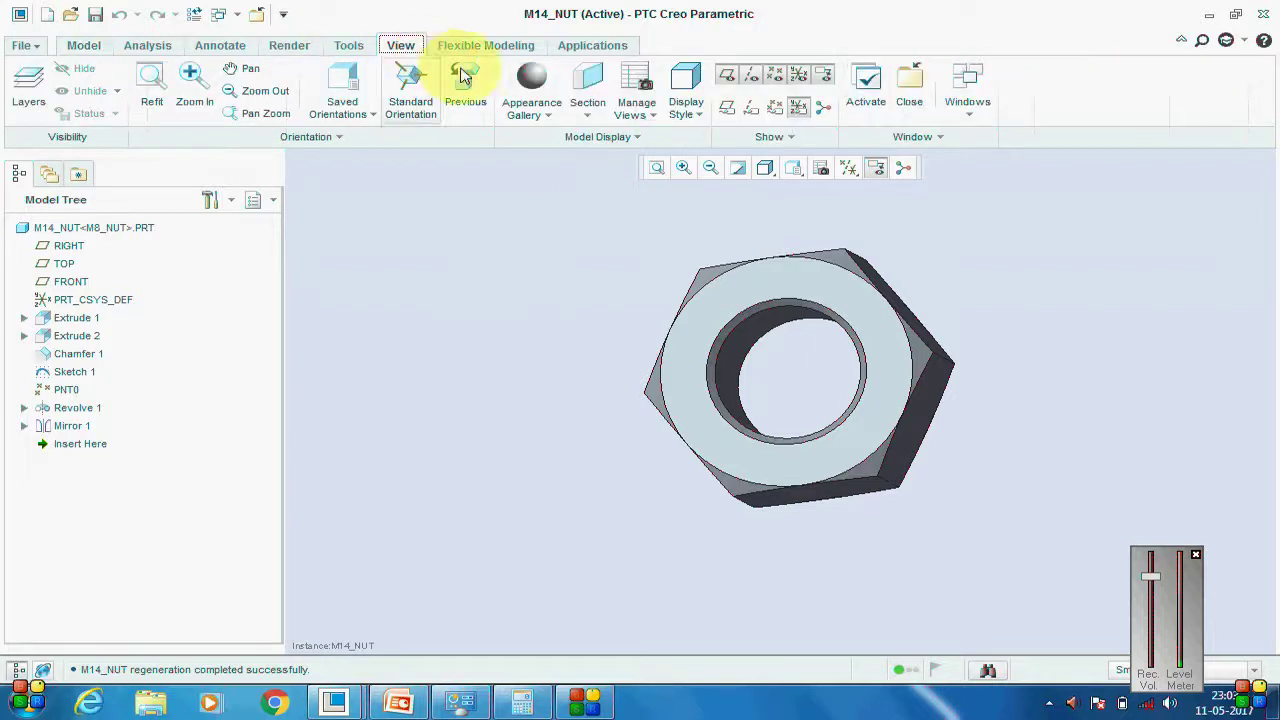
{"action": "left_click", "coordinate": [147, 45]}
{"action": "left_click", "coordinate": [540, 122]}
{"action": "left_click", "coordinate": [575, 218]}
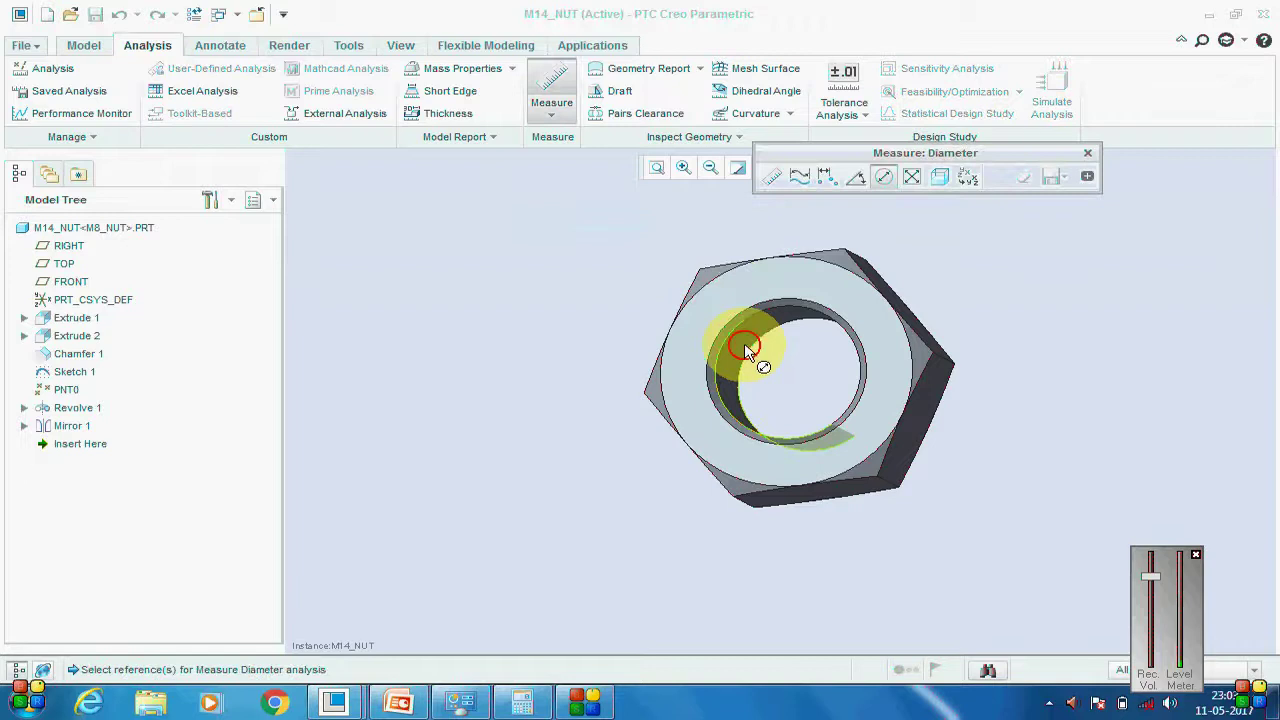
{"action": "left_click", "coordinate": [748, 350]}
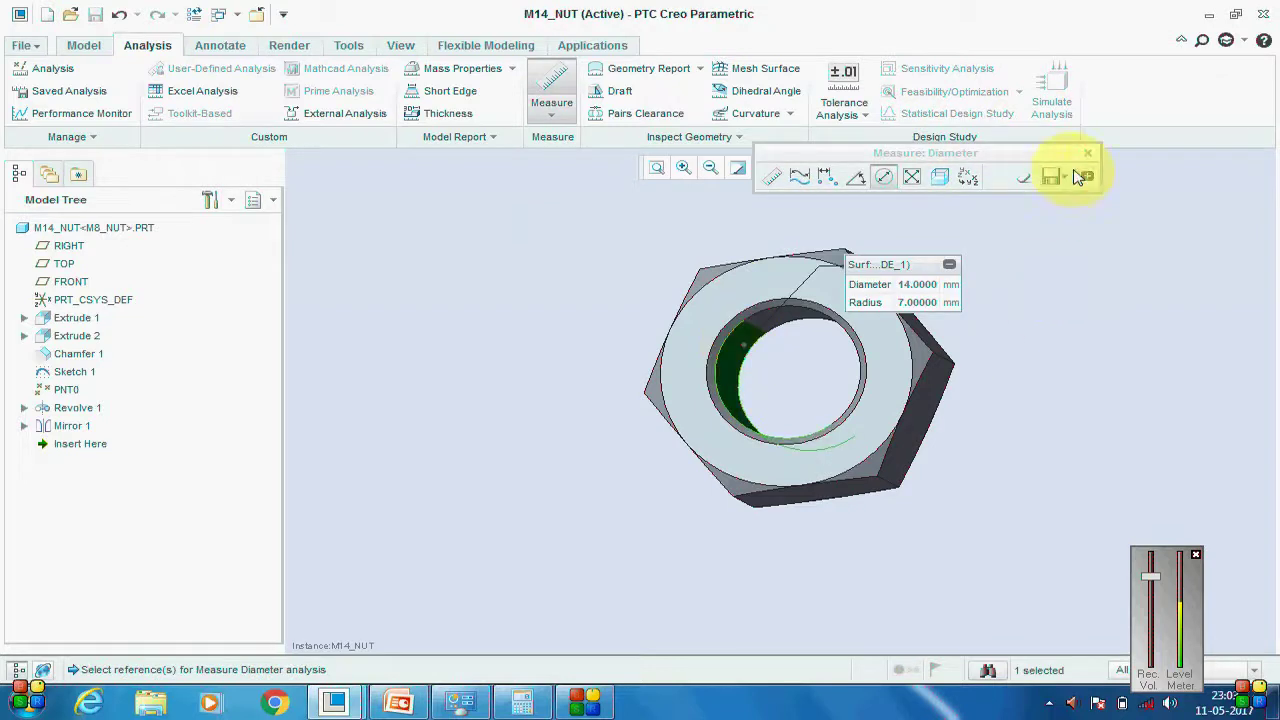
{"action": "left_click", "coordinate": [1087, 155]}
Save the M14_NUT instance and close its window to return to the generic M8_NUT part.
{"action": "scroll", "coordinate": [907, 361], "scroll_direction": "up", "scroll_amount": 2}
{"action": "key", "text": "ctrl+s"}
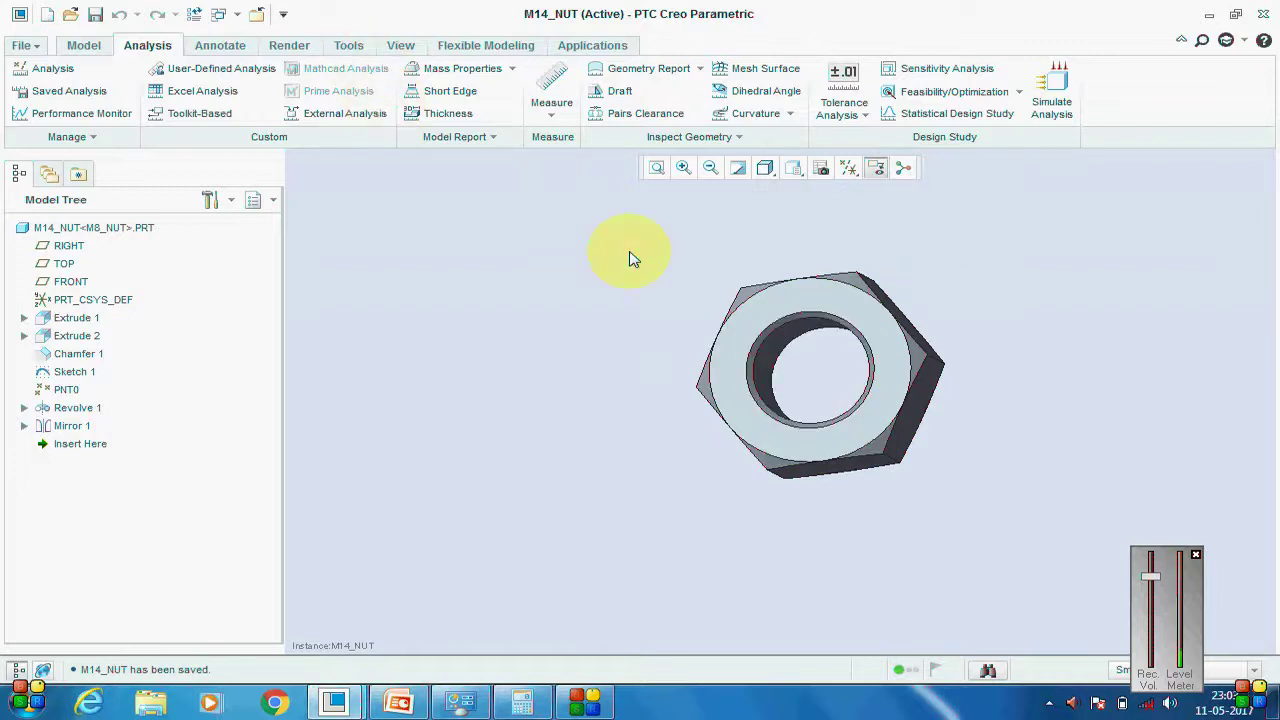
{"action": "key", "text": "ctrl+w"}
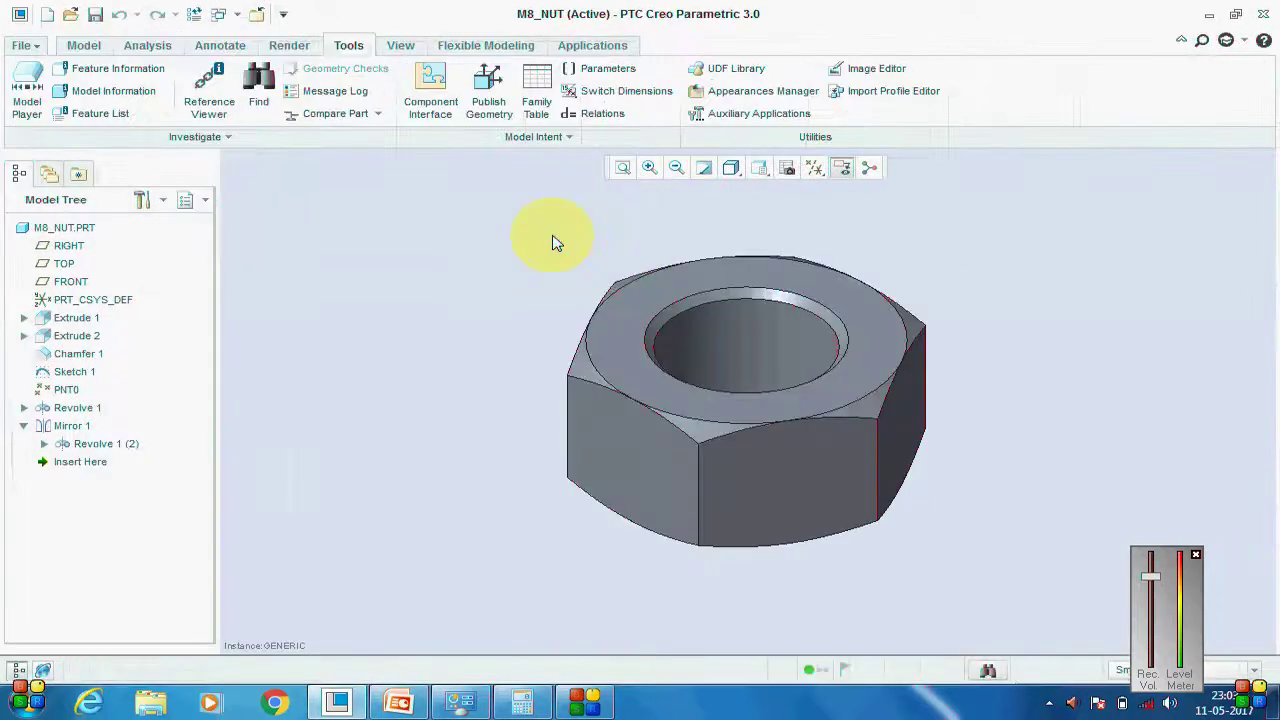
Open the M10_NUT instance from the family table and maximize its window.
{"action": "left_click", "coordinate": [536, 90]}
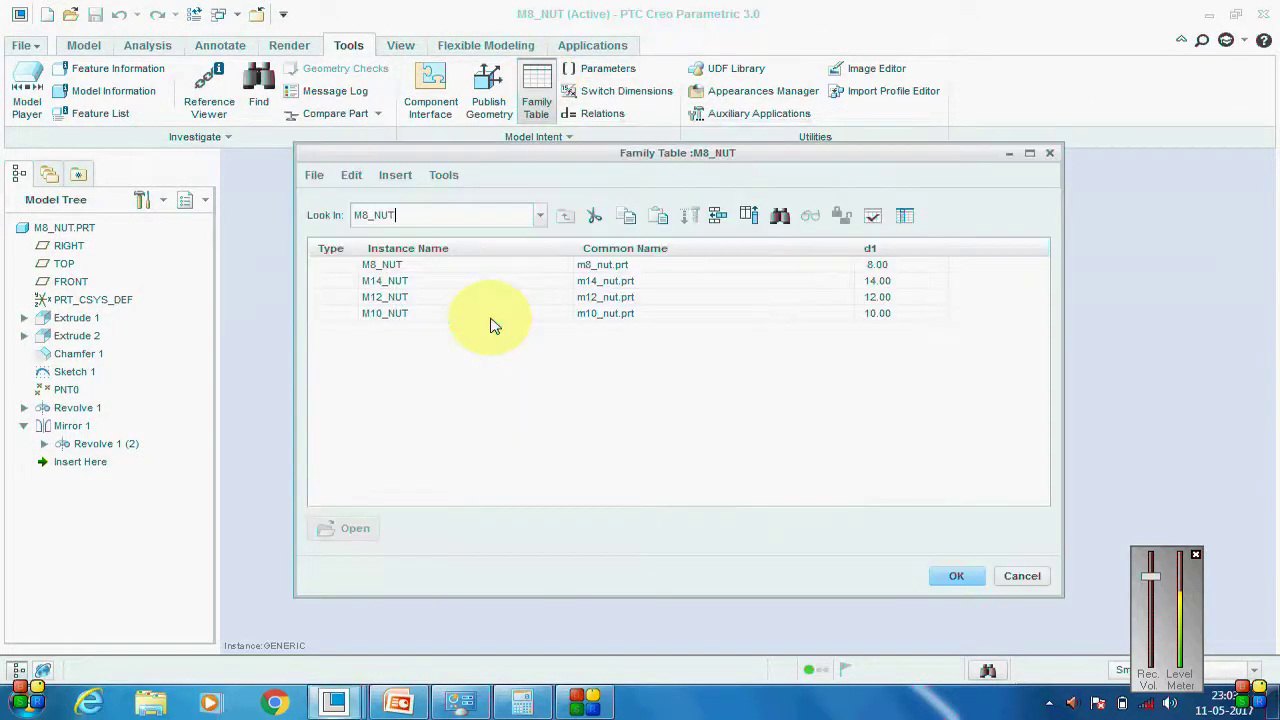
{"action": "left_click", "coordinate": [400, 316]}
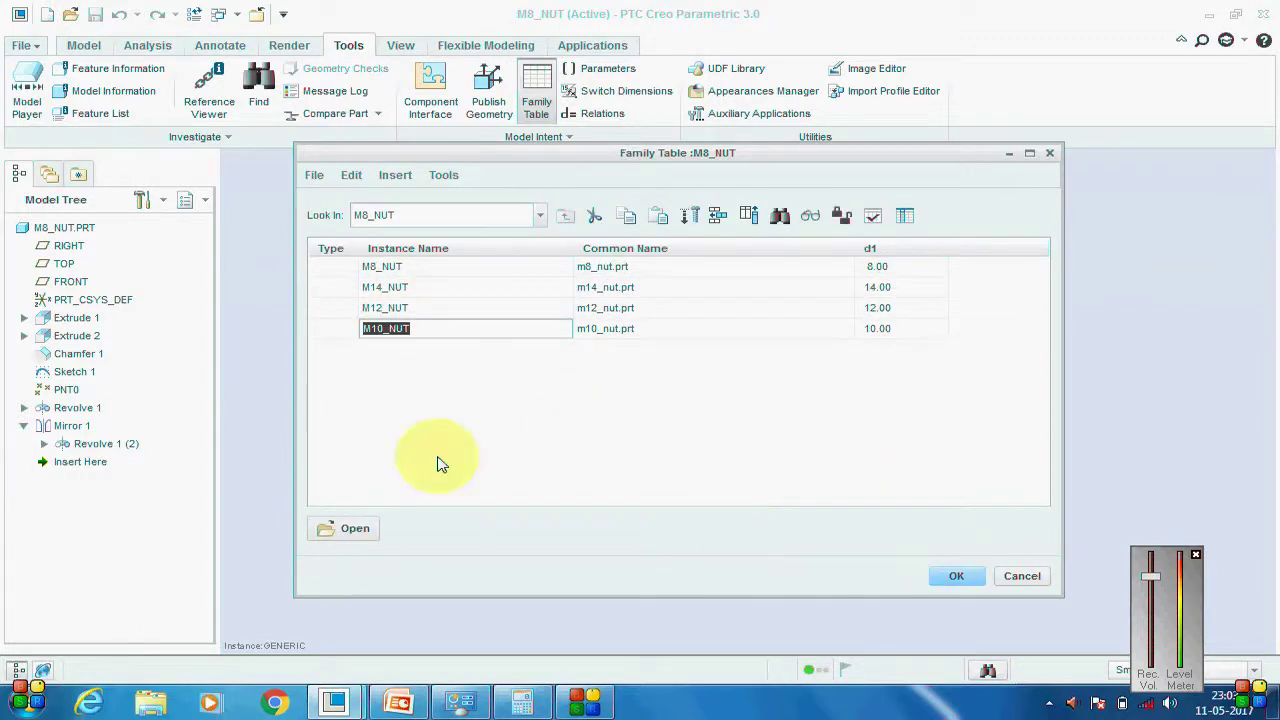
{"action": "left_click", "coordinate": [358, 528]}
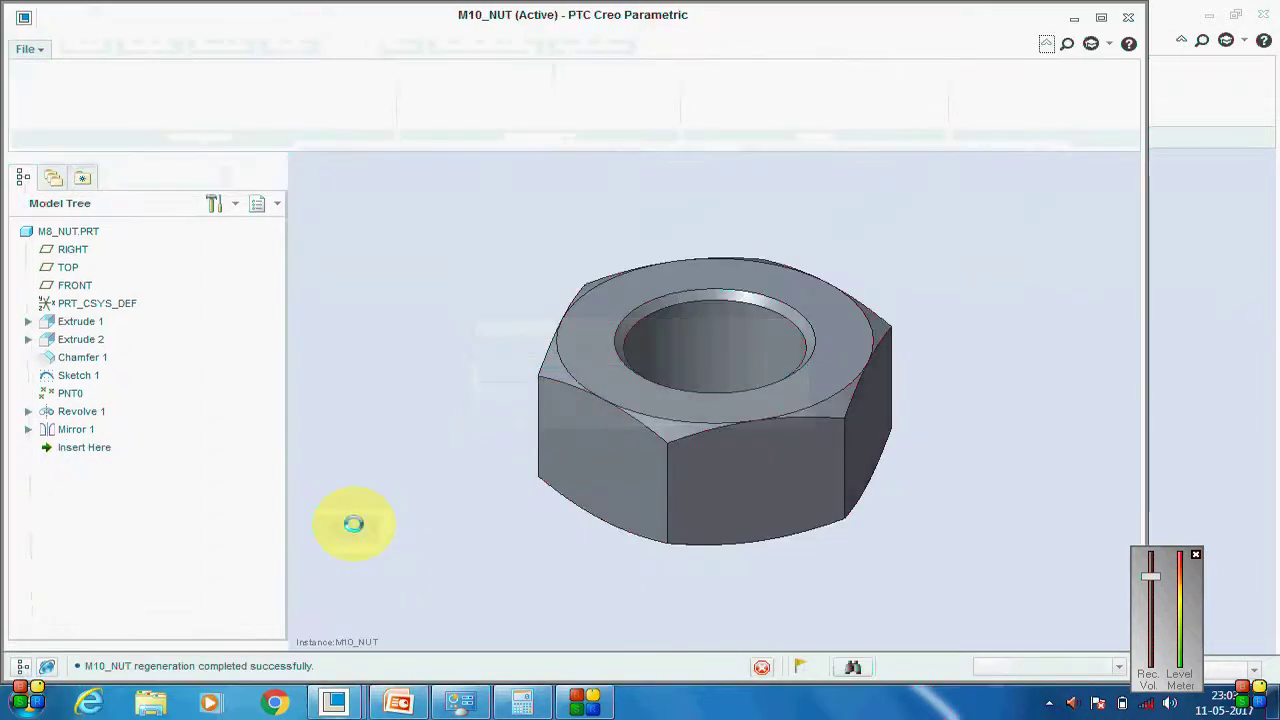
{"action": "double_click", "coordinate": [871, 20]}
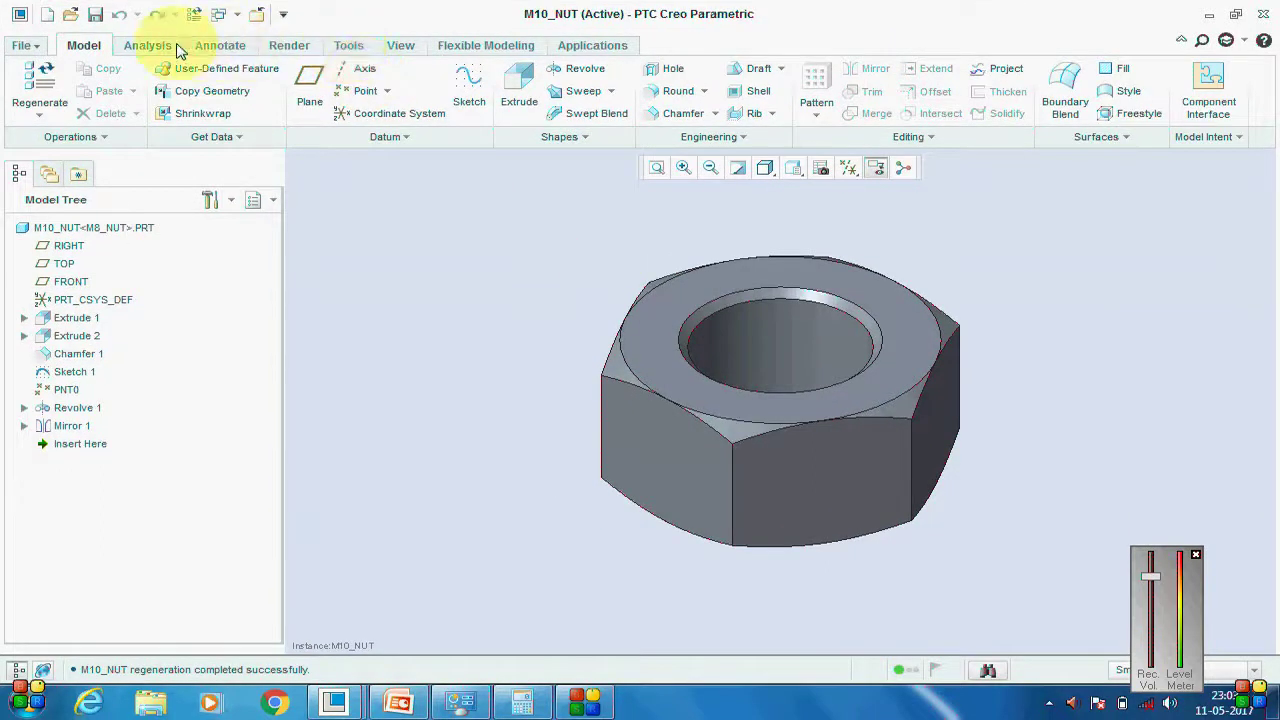
Measure the hole diameter of the M10_NUT instance on its inner cylindrical surface, and end the measurement.
{"action": "left_click", "coordinate": [147, 45]}
{"action": "left_click", "coordinate": [548, 112]}
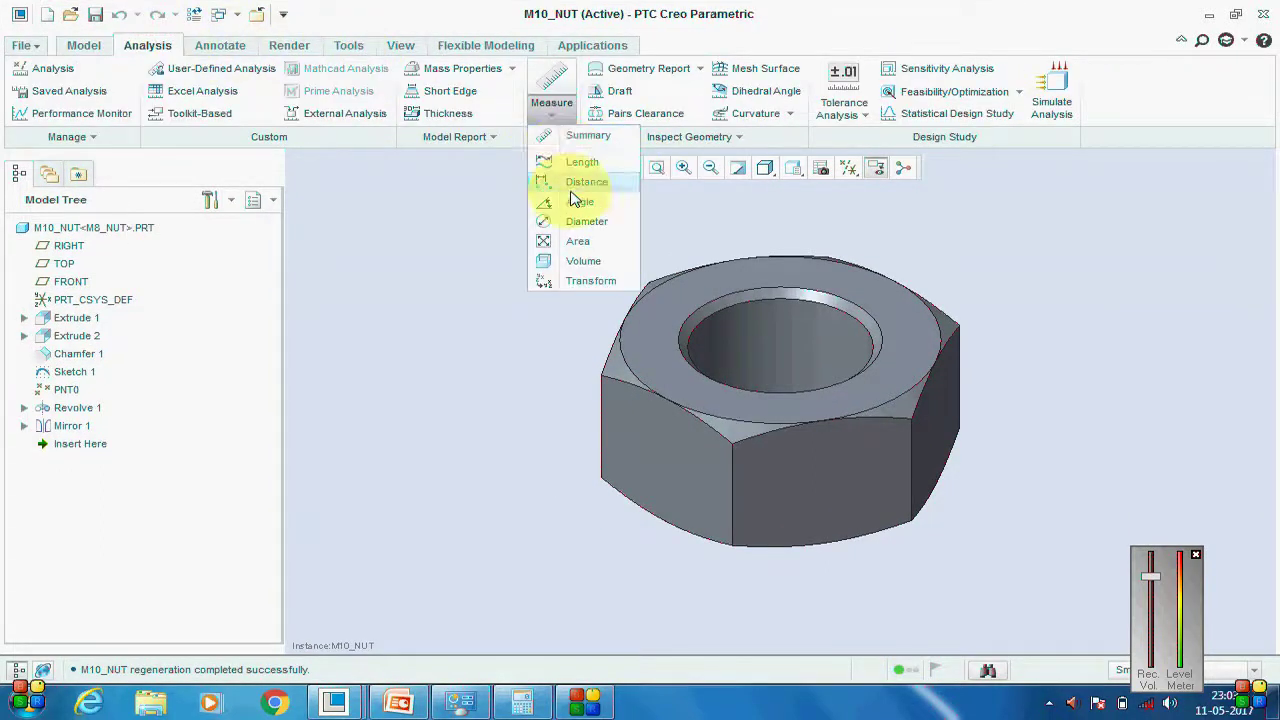
{"action": "left_click", "coordinate": [588, 221]}
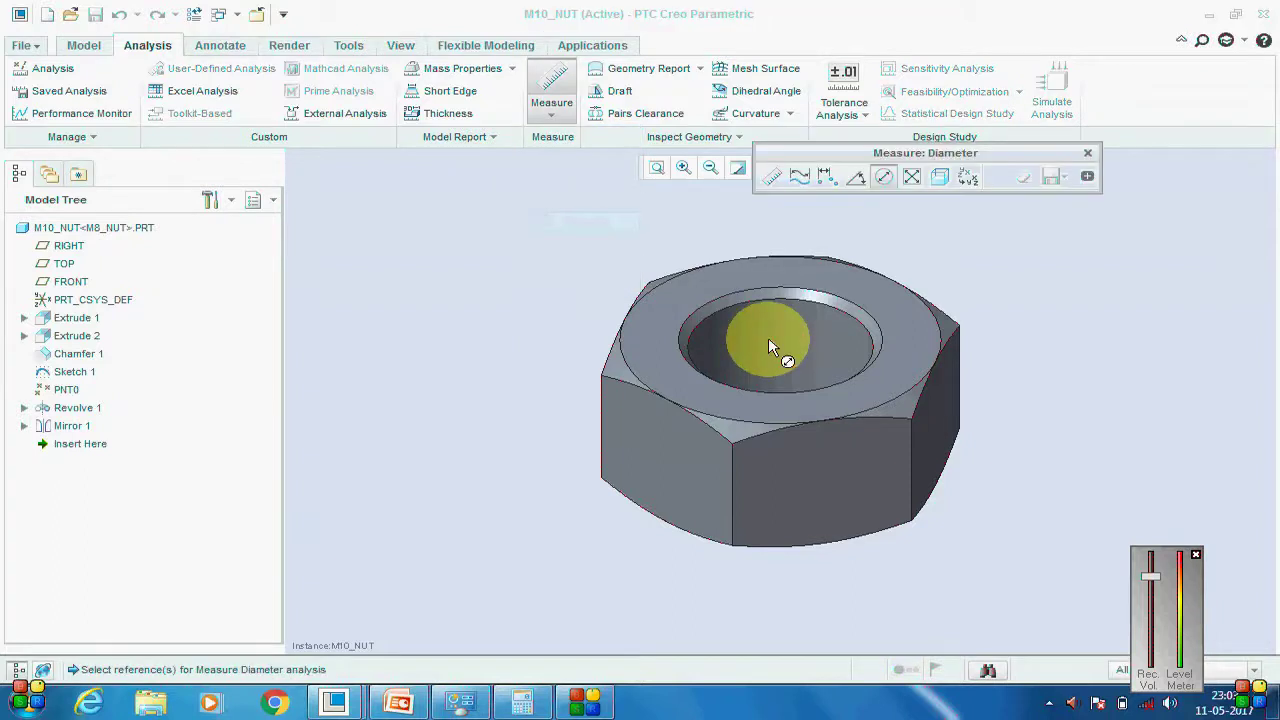
{"action": "left_click", "coordinate": [815, 324]}
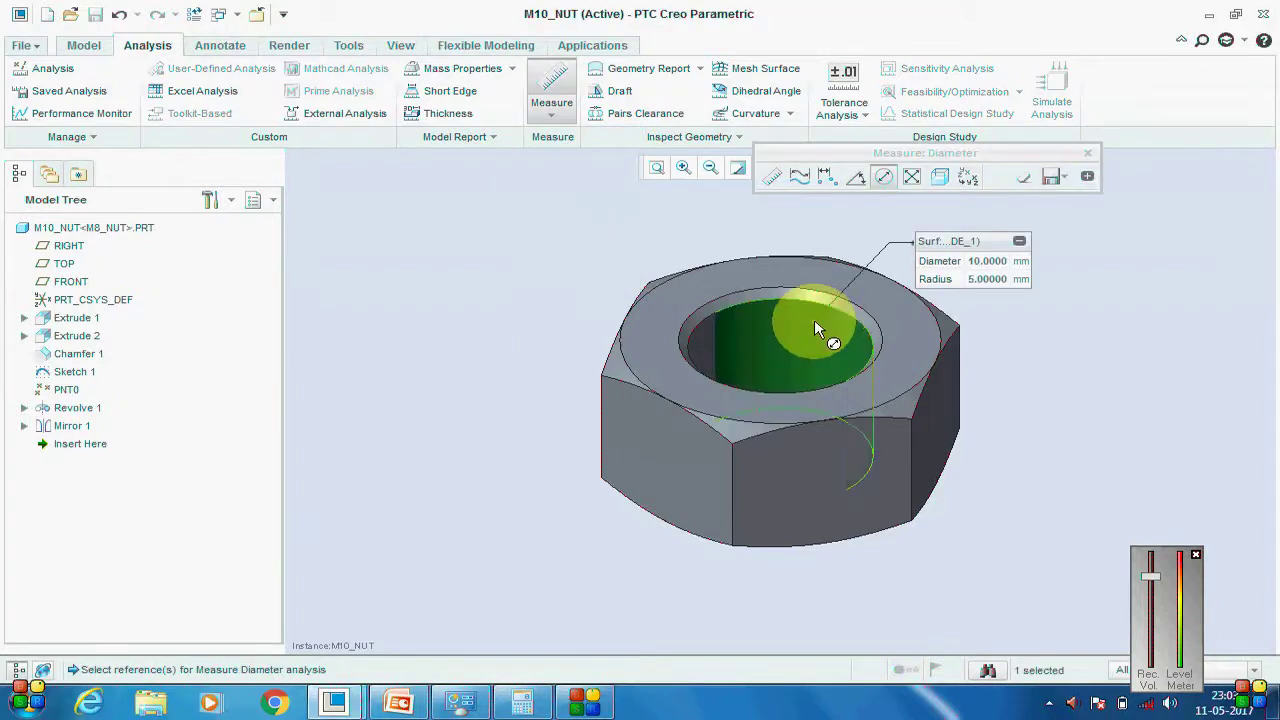
{"action": "left_click", "coordinate": [1088, 152]}
Save the M10_NUT instance and close its window to return to the generic M8_NUT part.
{"action": "scroll", "coordinate": [1012, 322], "scroll_direction": "up", "scroll_amount": 2}
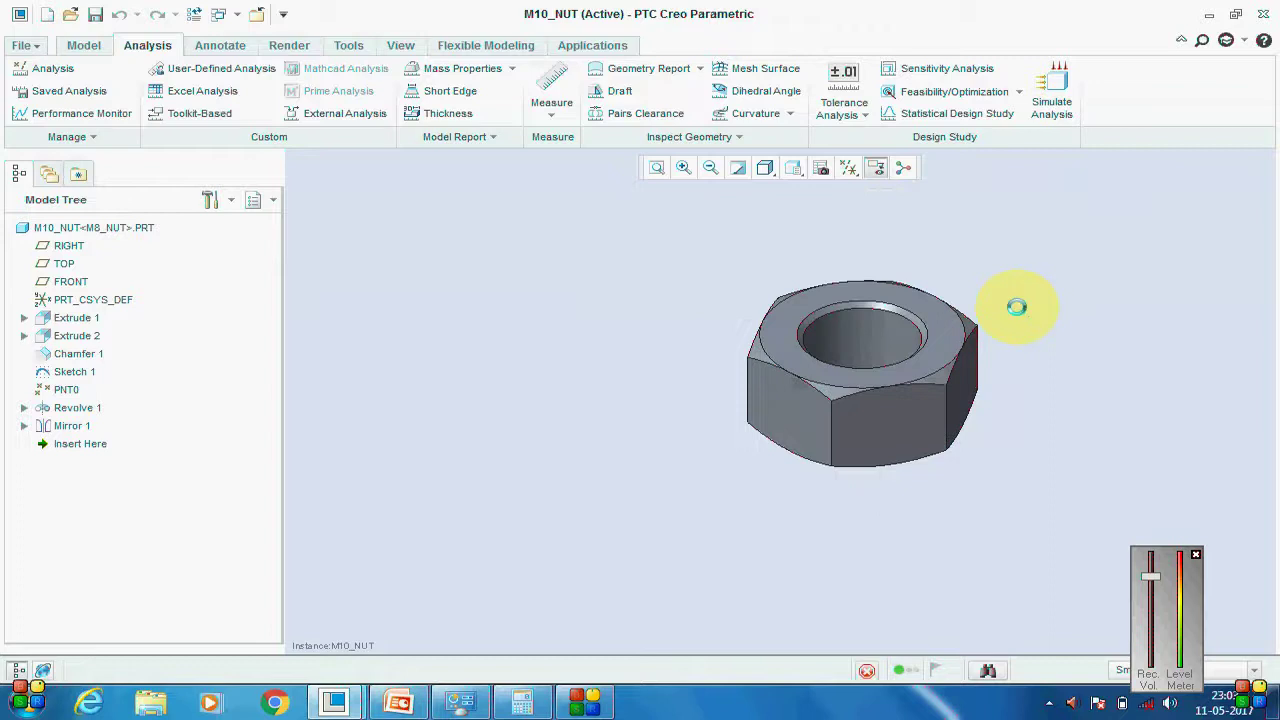
{"action": "scroll", "coordinate": [791, 443], "scroll_direction": "up", "scroll_amount": 3}
{"action": "scroll", "coordinate": [749, 449], "scroll_direction": "down", "scroll_amount": 3}
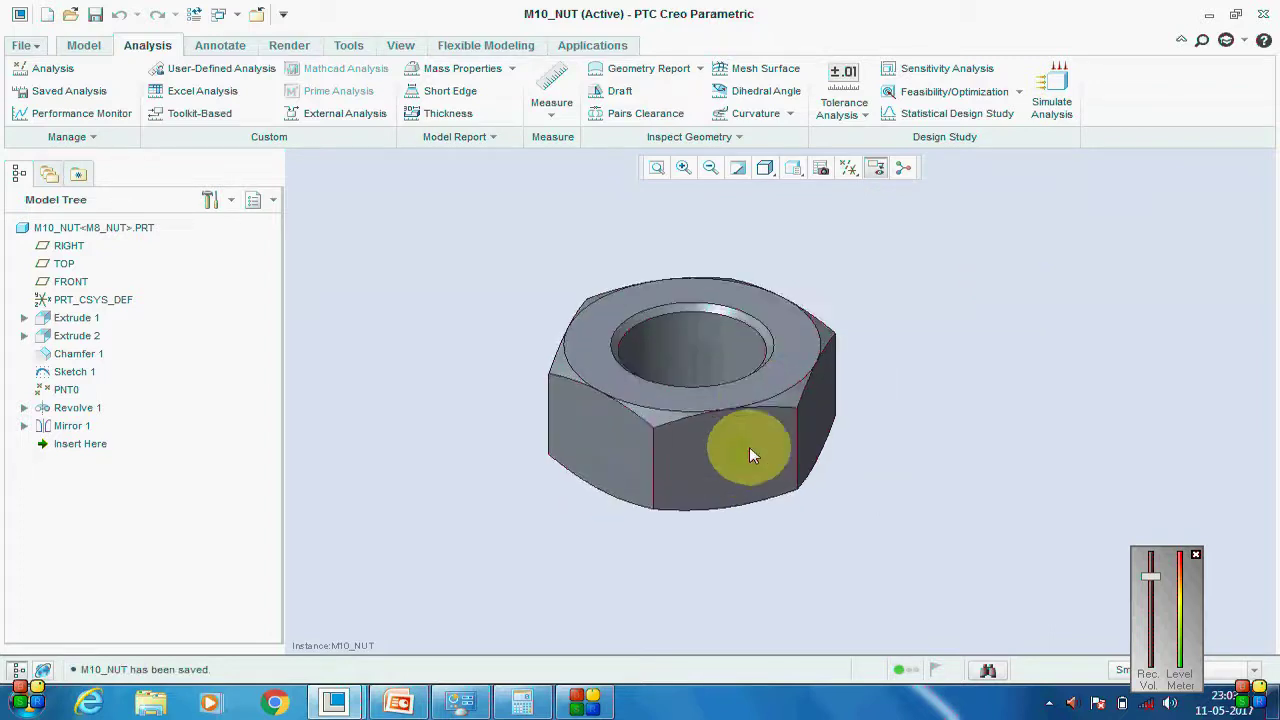
{"action": "middle_click_drag", "start_coordinate": [774, 420], "coordinate": [695, 489]}
{"action": "scroll", "coordinate": [751, 506], "scroll_direction": "up", "scroll_amount": 2}
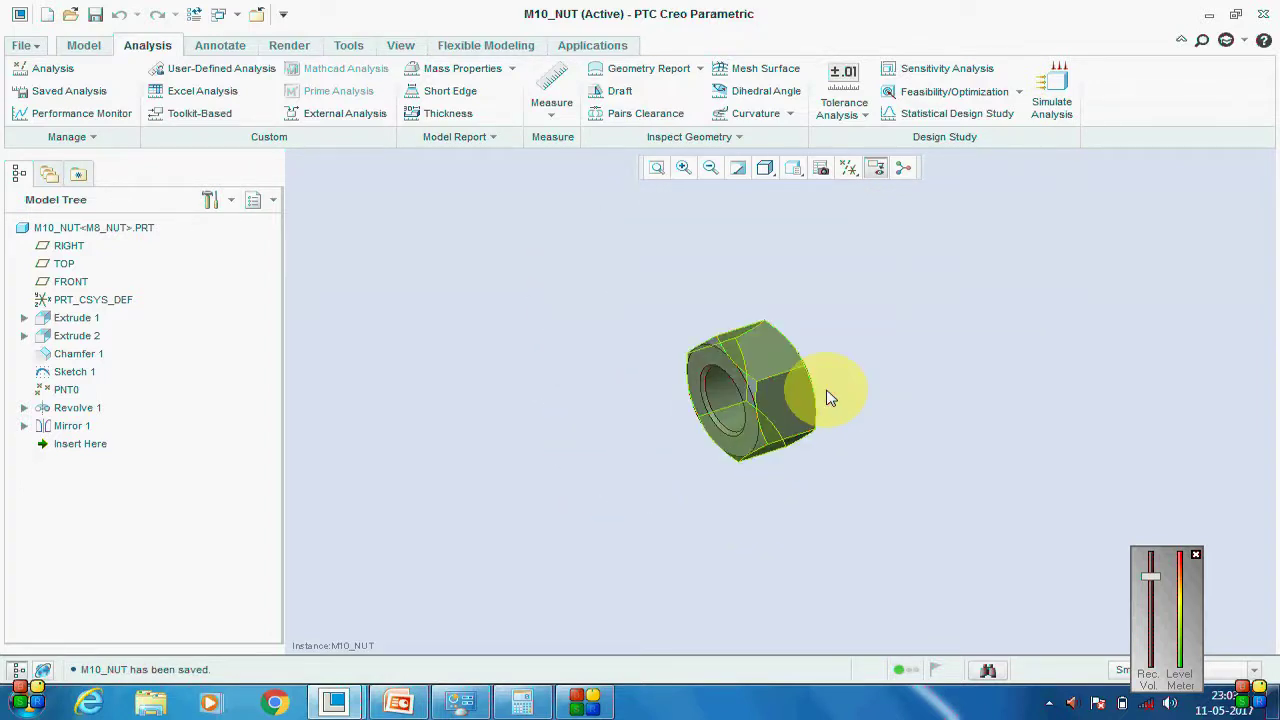
{"action": "scroll", "coordinate": [831, 397], "scroll_direction": "down", "scroll_amount": 2}
{"action": "mouse_move", "coordinate": [883, 371]}
{"action": "middle_mouse_down"}
{"action": "mouse_move", "coordinate": [862, 365]}
{"action": "mouse_move", "coordinate": [891, 374]}
{"action": "middle_mouse_up"}
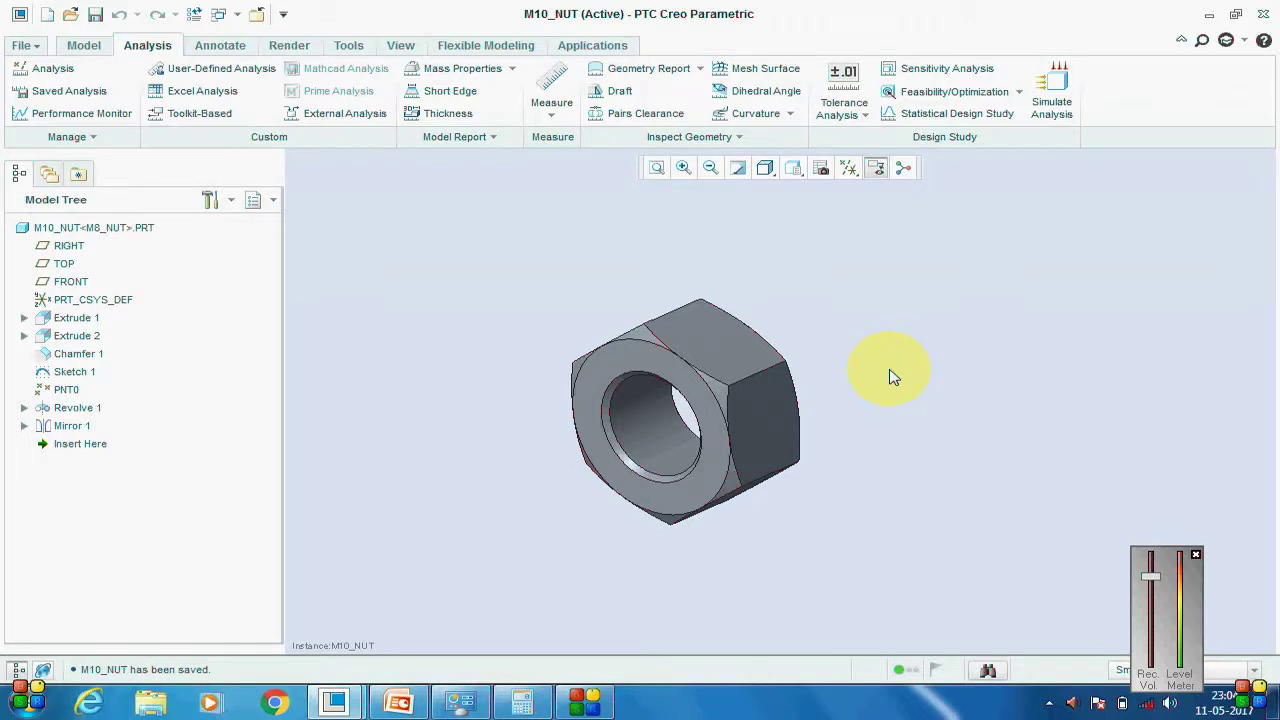
{"action": "scroll", "coordinate": [890, 372], "scroll_direction": "up", "scroll_amount": 2}
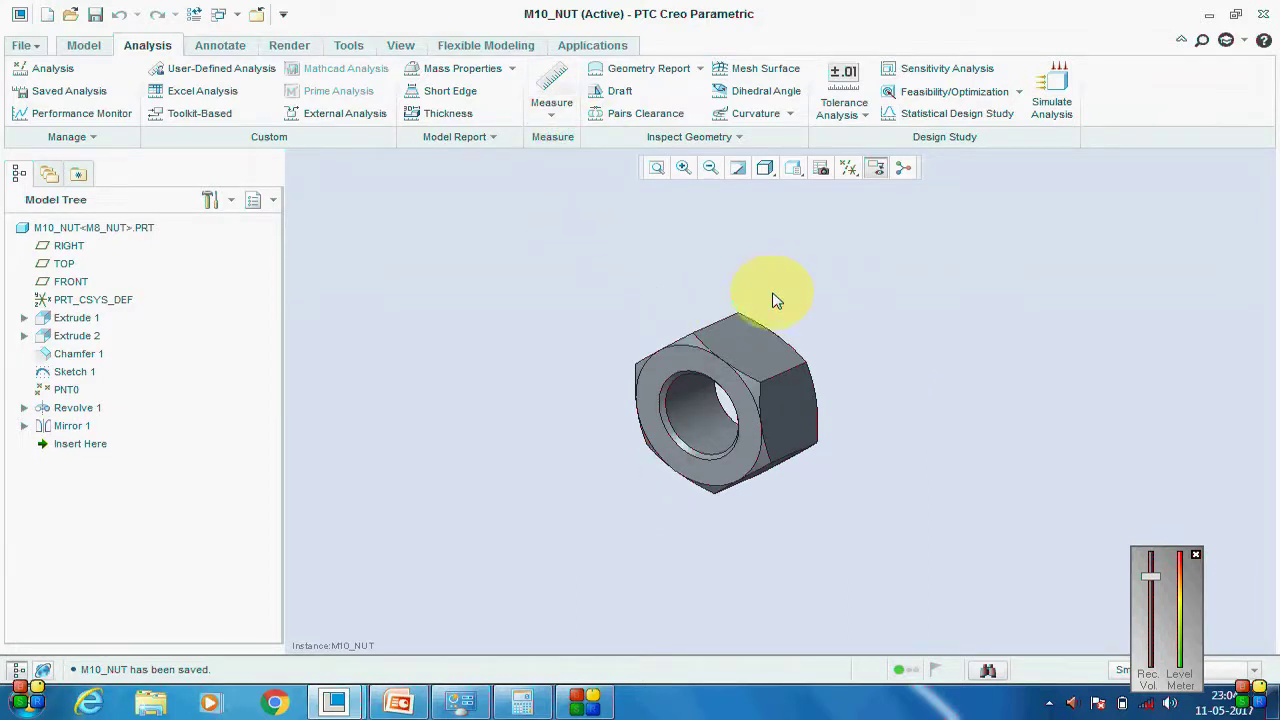
{"action": "scroll", "coordinate": [771, 297], "scroll_direction": "up", "scroll_amount": 2}
{"action": "key", "text": "ctrl+w"}
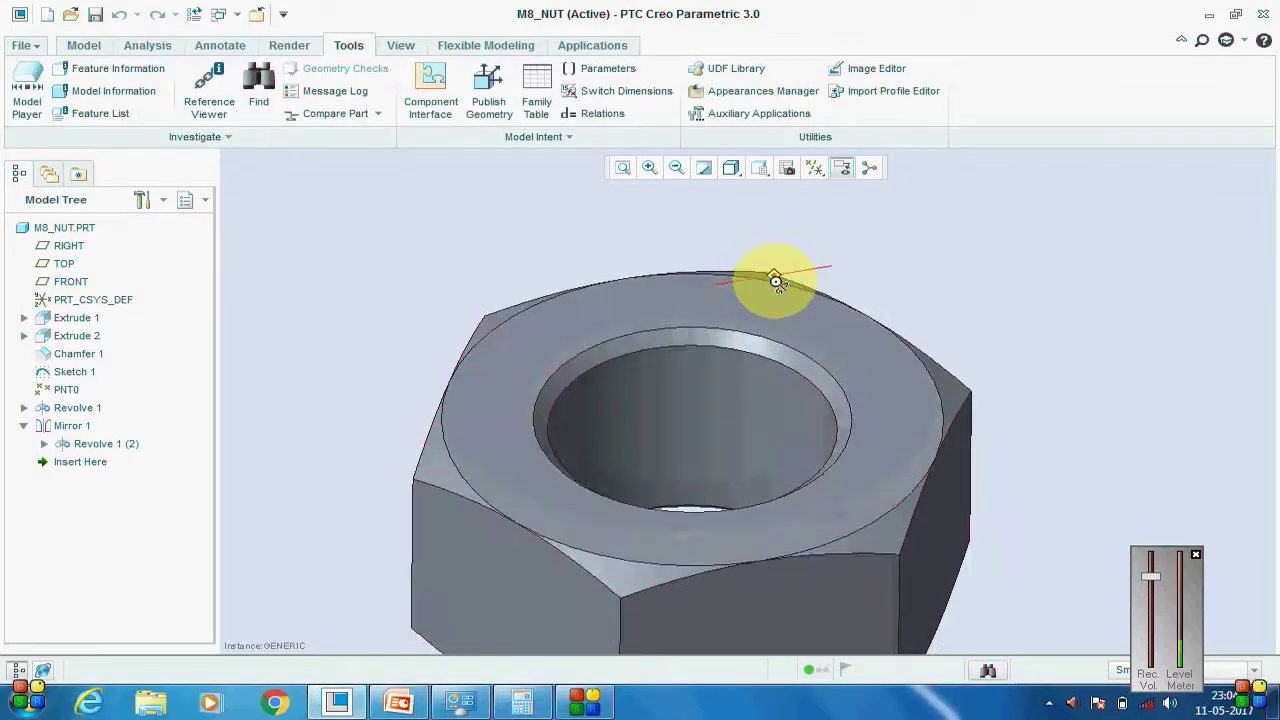
Save the generic M8_NUT part.
{"action": "scroll", "coordinate": [909, 251], "scroll_direction": "up", "scroll_amount": 3}
{"action": "scroll", "coordinate": [903, 229], "scroll_direction": "down", "scroll_amount": 1}
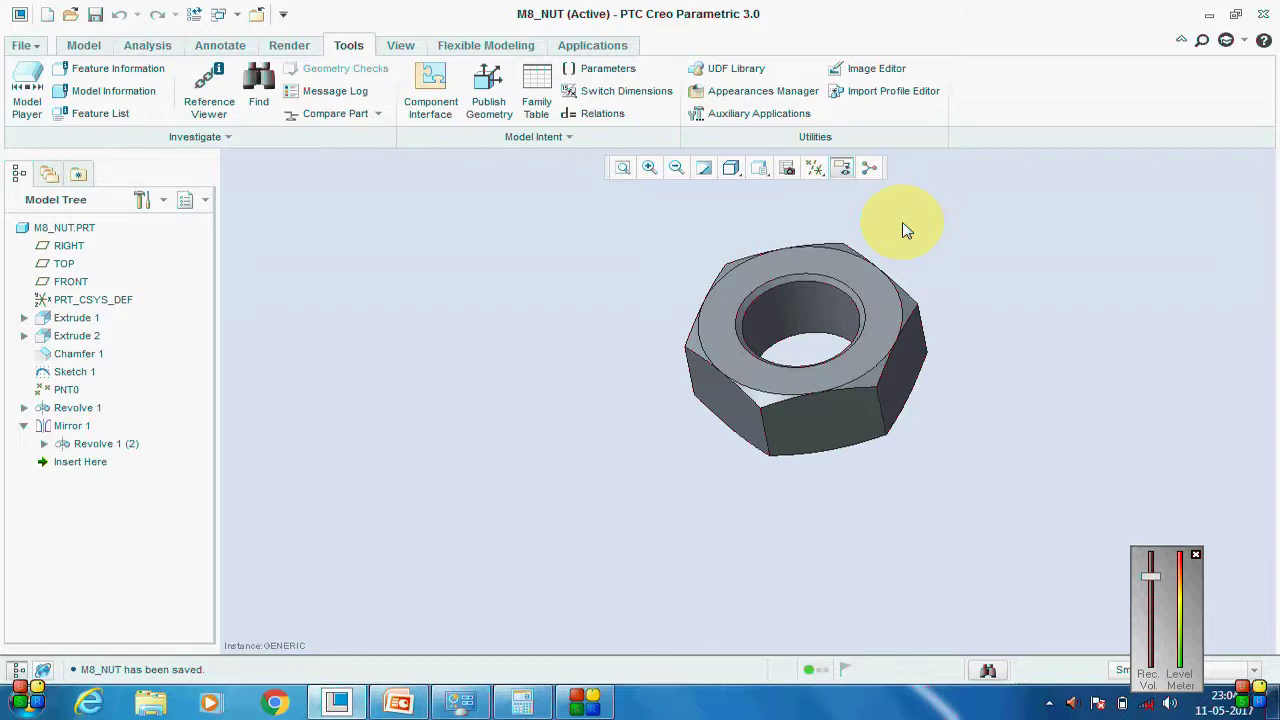
{"action": "middle_click_drag", "start_coordinate": [795, 397], "coordinate": [883, 343], "text": "ctrl"}
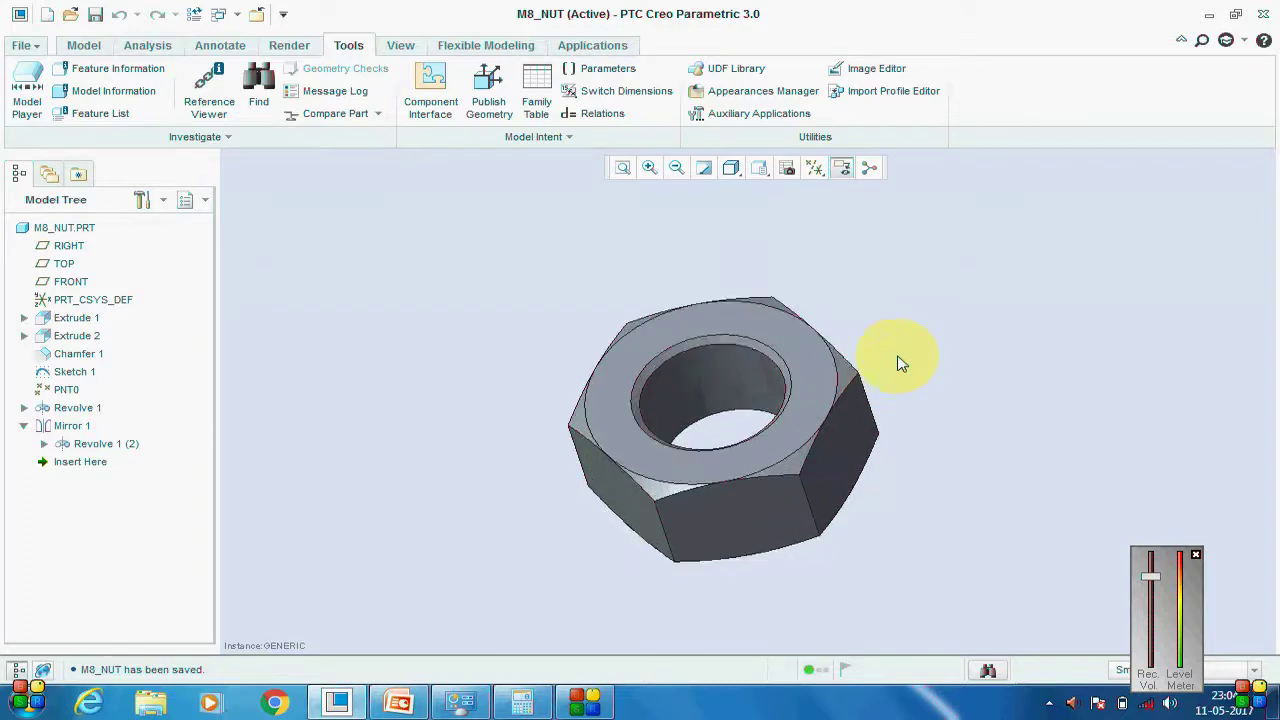